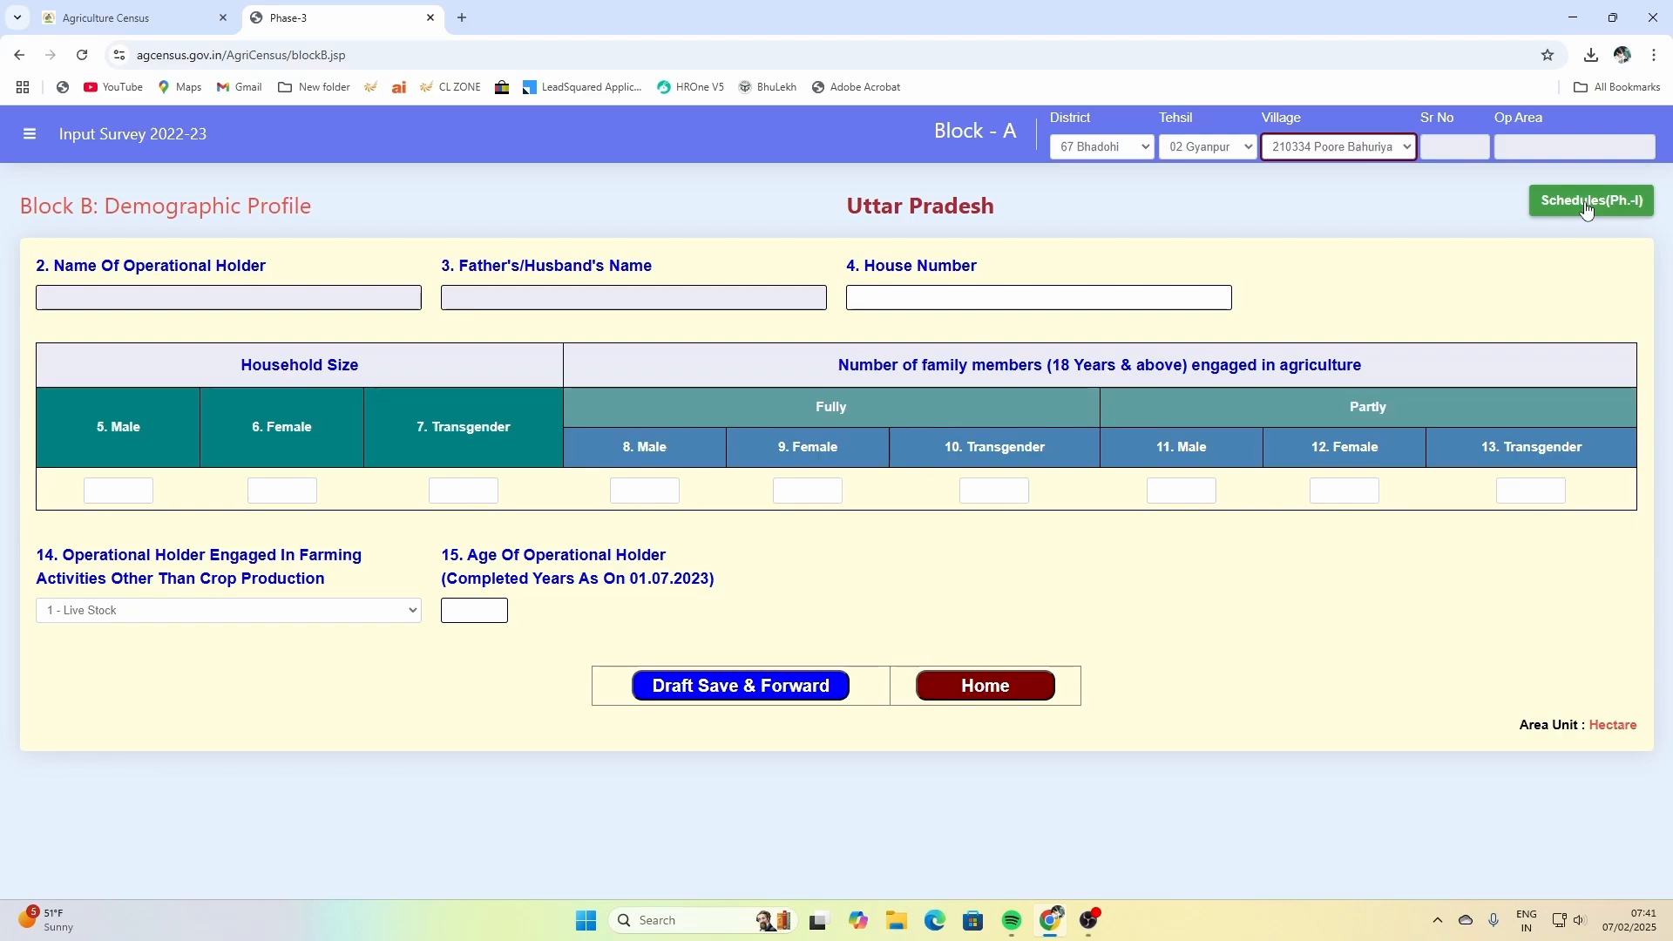
# Load the last pending Input Survey schedule listed for Poore Bahuriya village and enter the operational holder's house number
pyautogui.click(1587, 207)
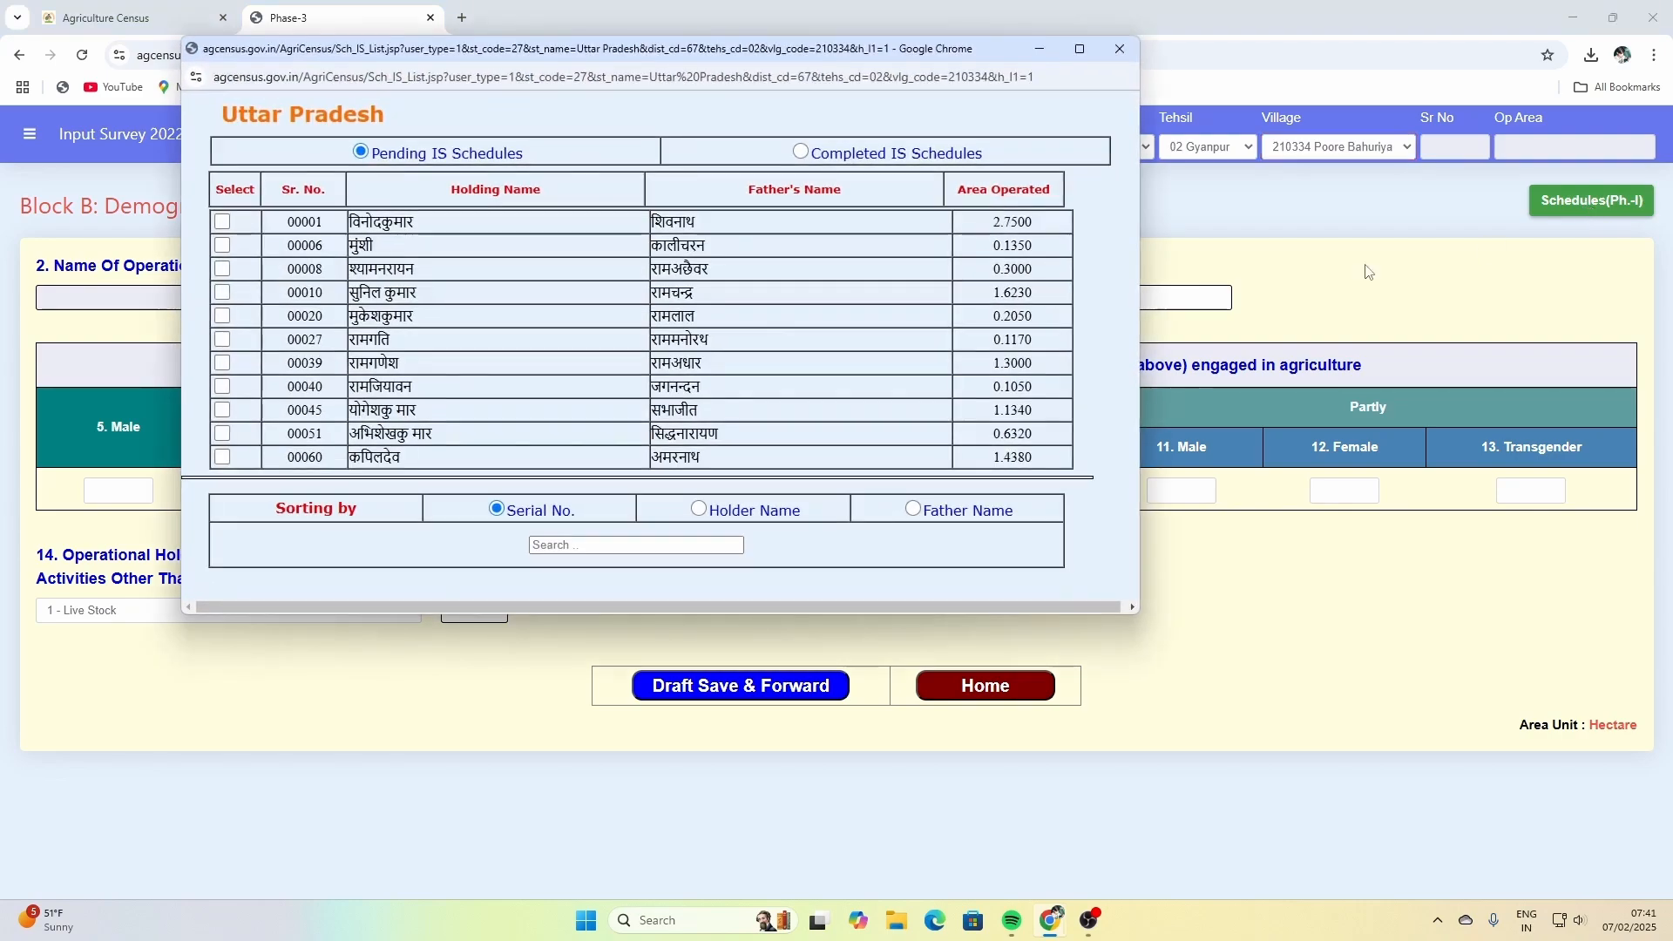
pyautogui.click(222, 457)
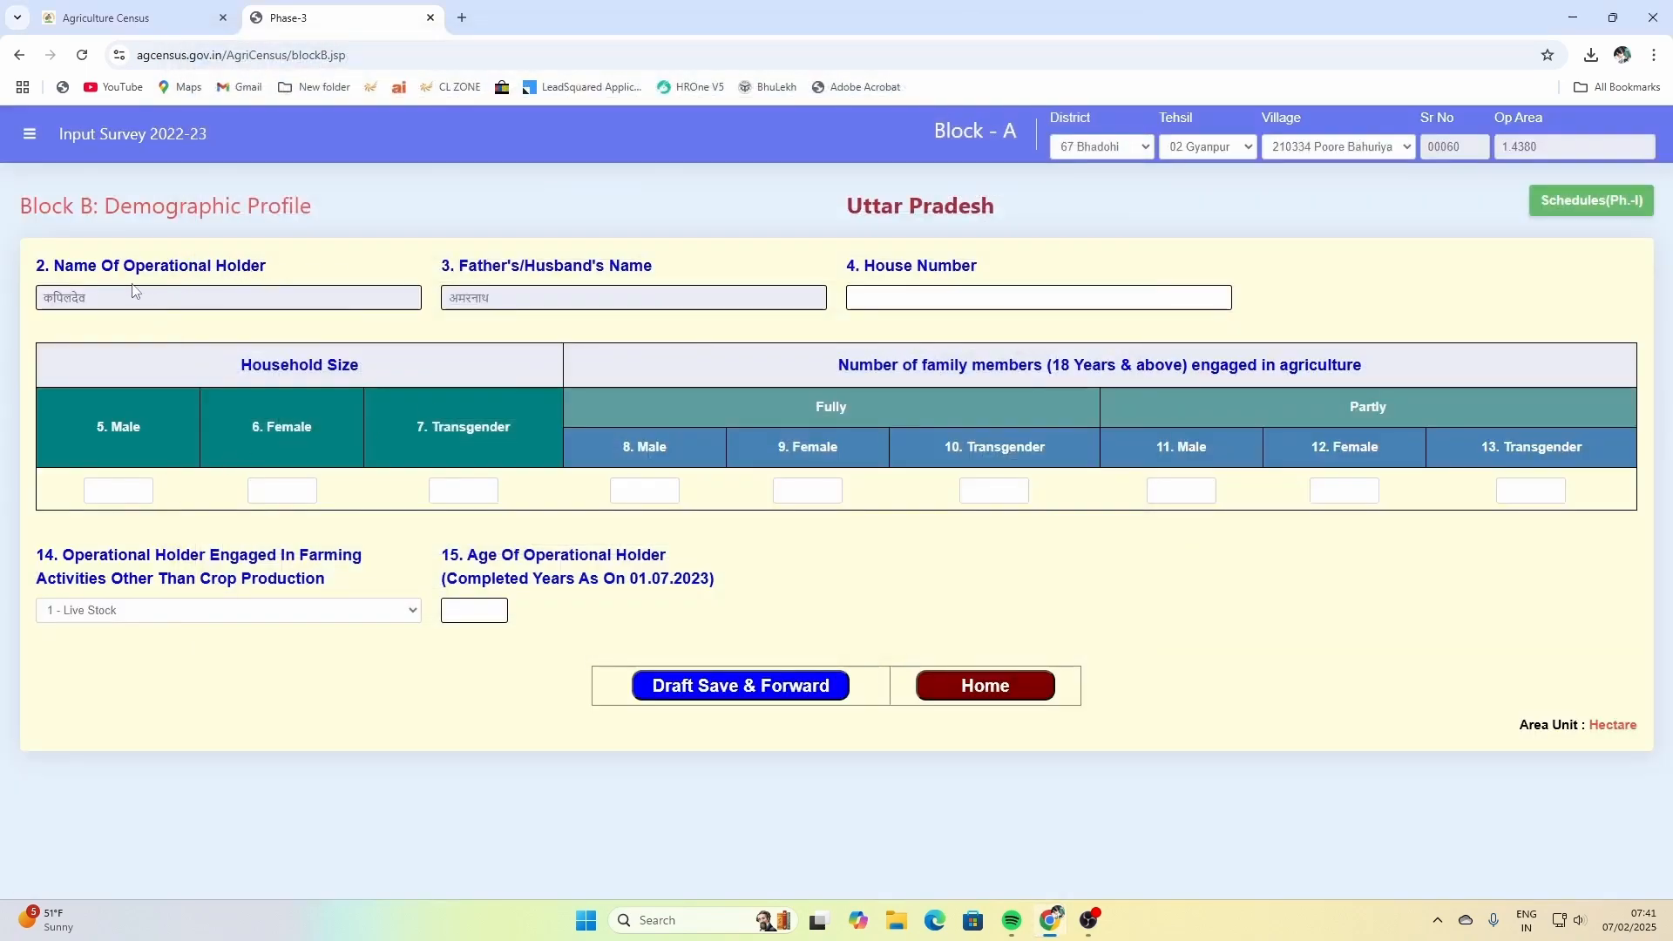
pyautogui.click(959, 299)
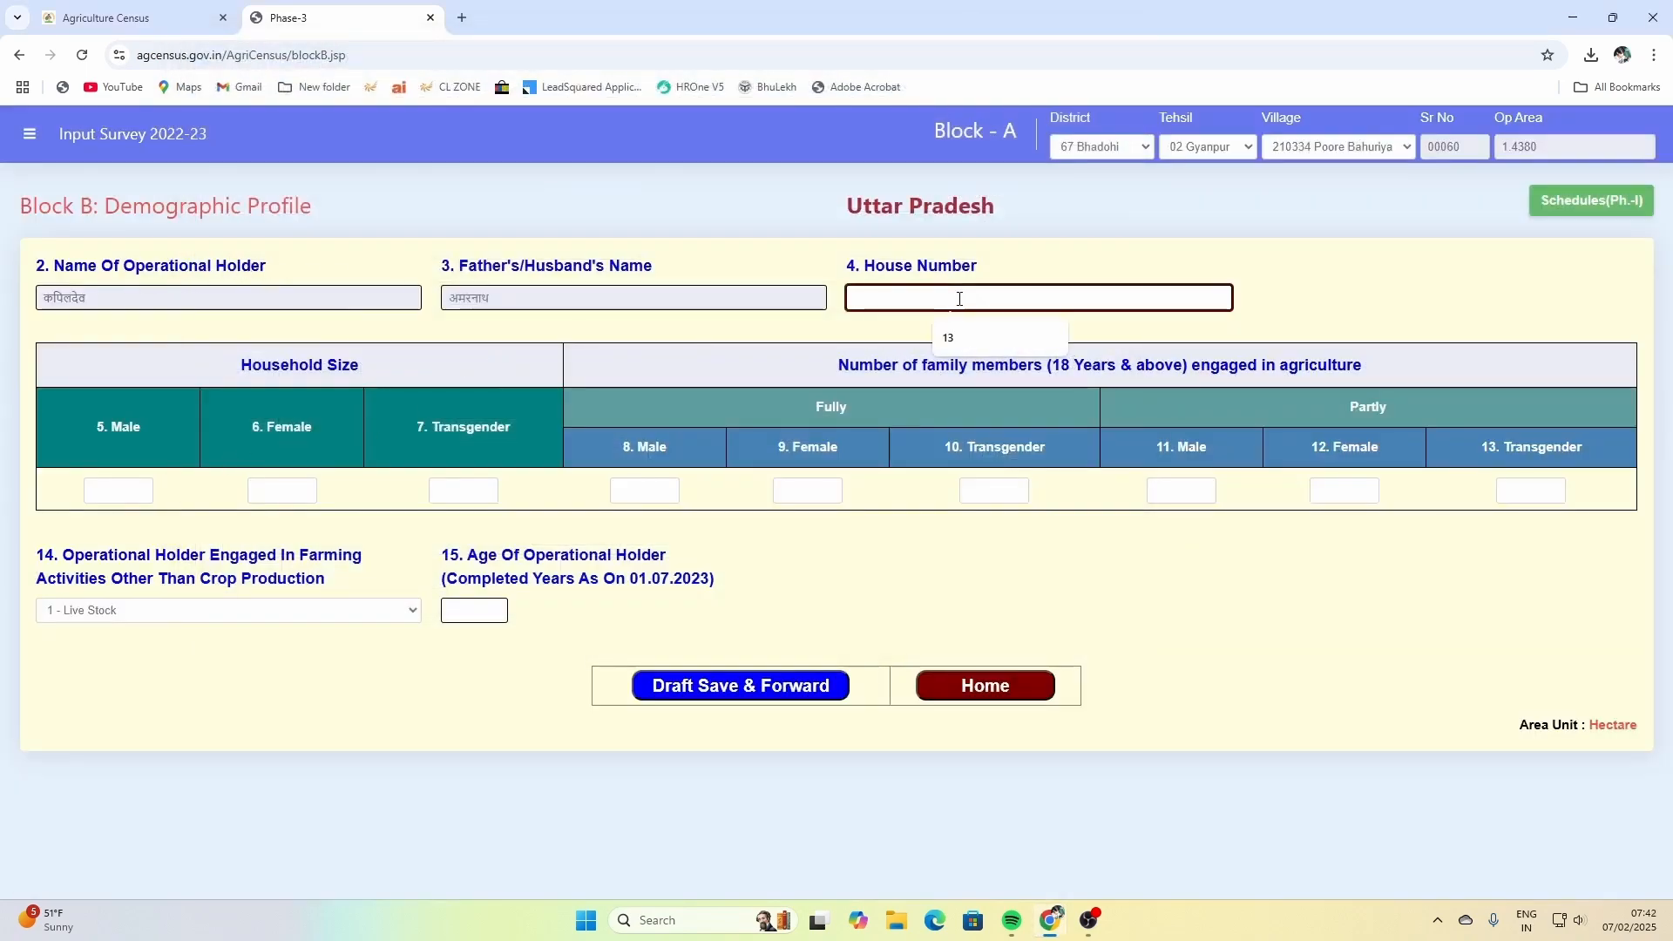
pyautogui.write('2')
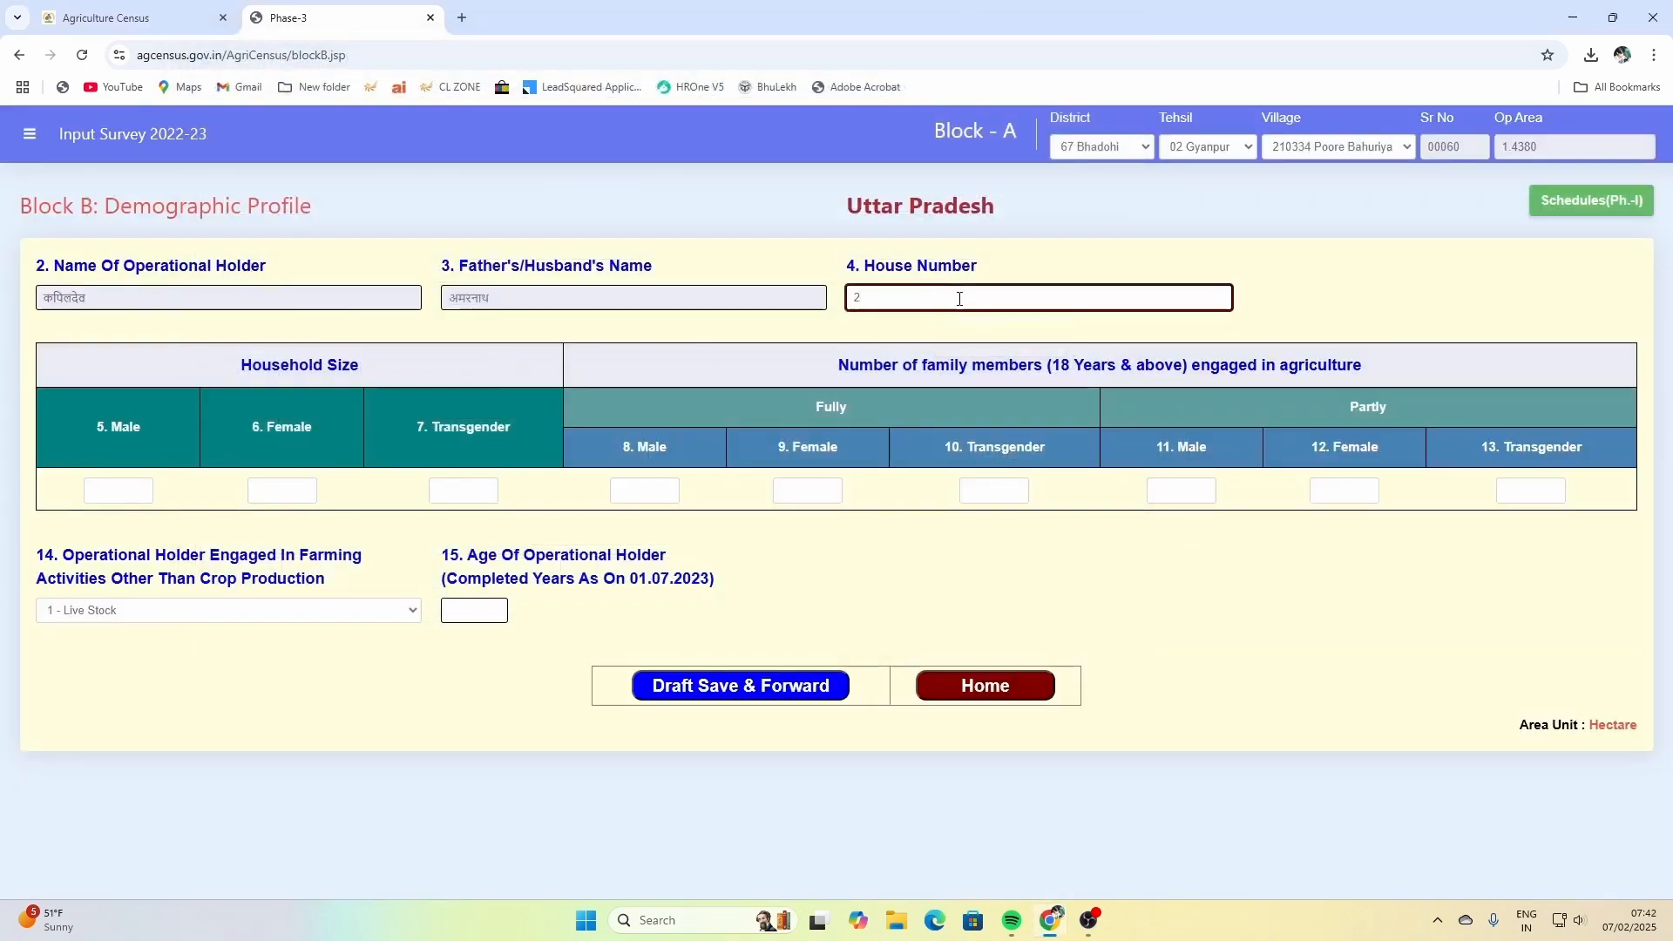
pyautogui.click(770, 335)
# Enter a household size of 6 males and 5 females, with 6 males and 5 females fully engaged in agriculture
pyautogui.click(104, 487)
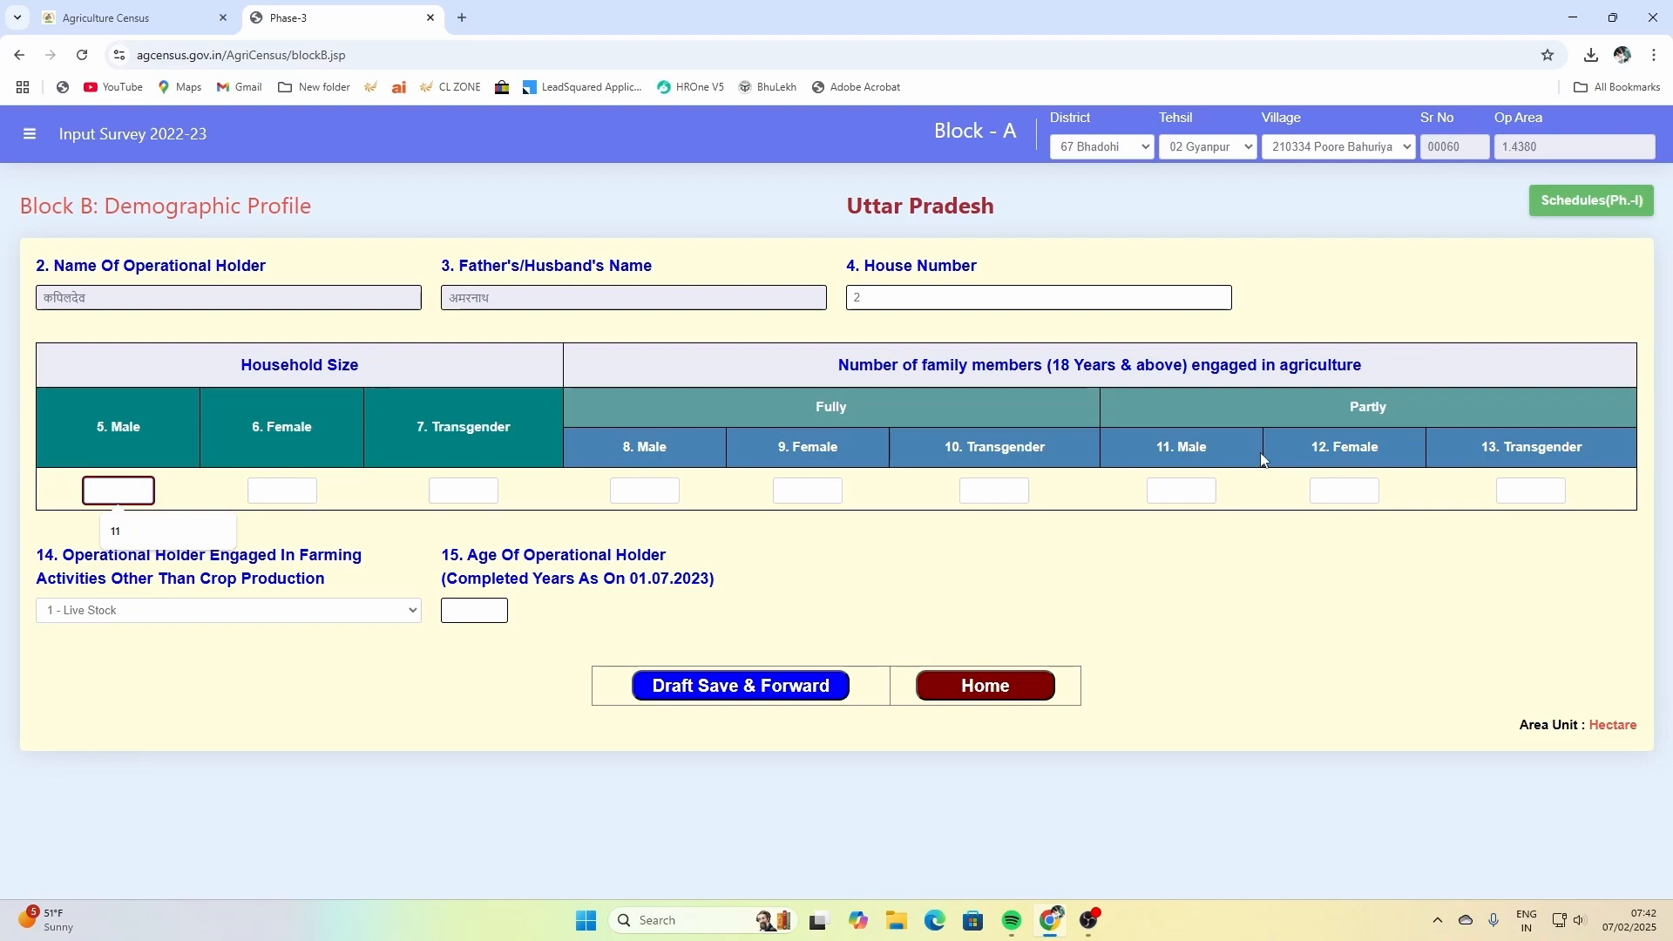
pyautogui.write('6')
pyautogui.click(293, 490)
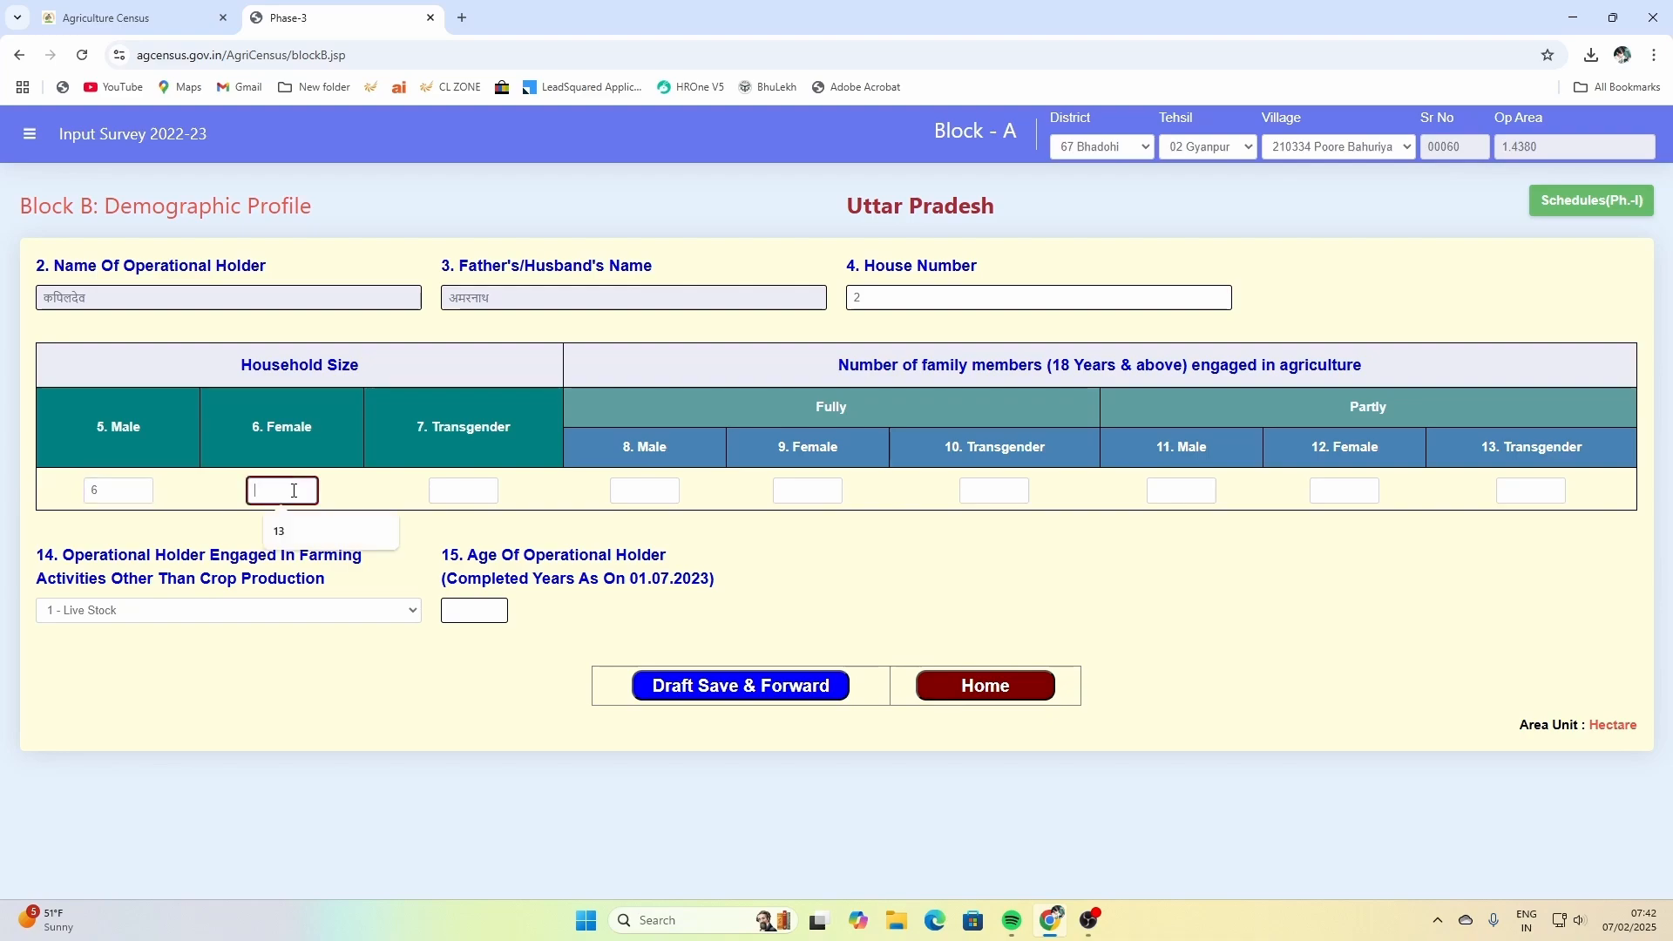
pyautogui.write('5')
pyautogui.click(640, 580)
pyautogui.write('0')
pyautogui.click(644, 492)
pyautogui.write('6')
pyautogui.click(817, 503)
pyautogui.write('5')
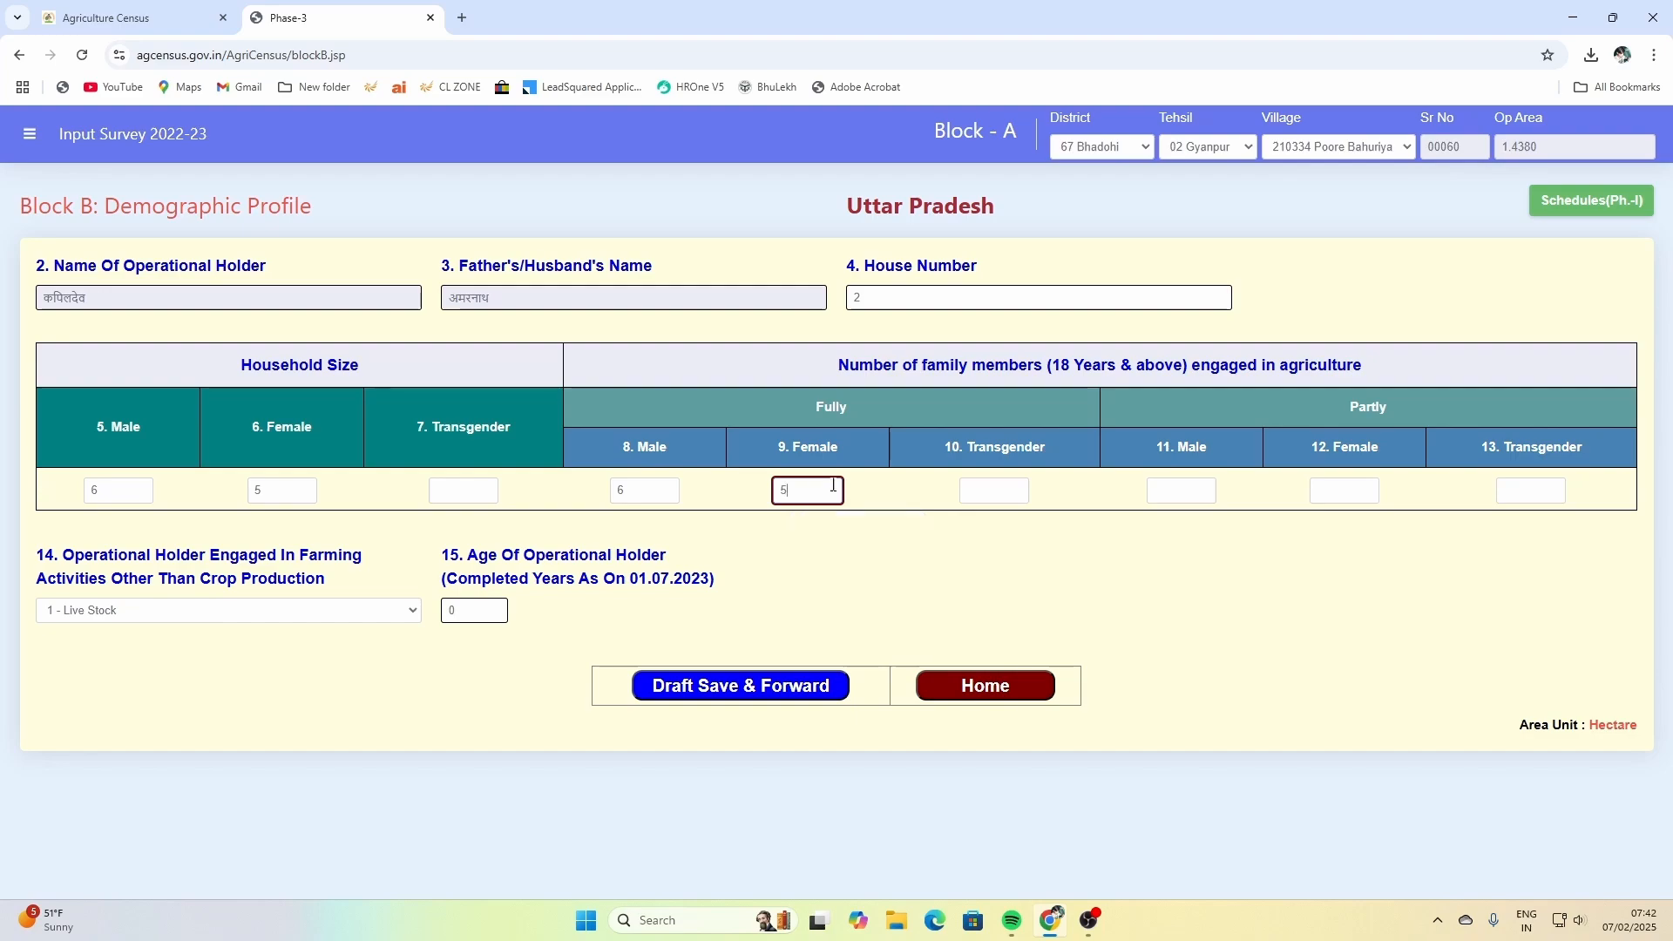
pyautogui.click(845, 568)
# Set the holder's other farming activity to "4 - Others" and age to 70, and save Block B to move forward
pyautogui.click(295, 615)
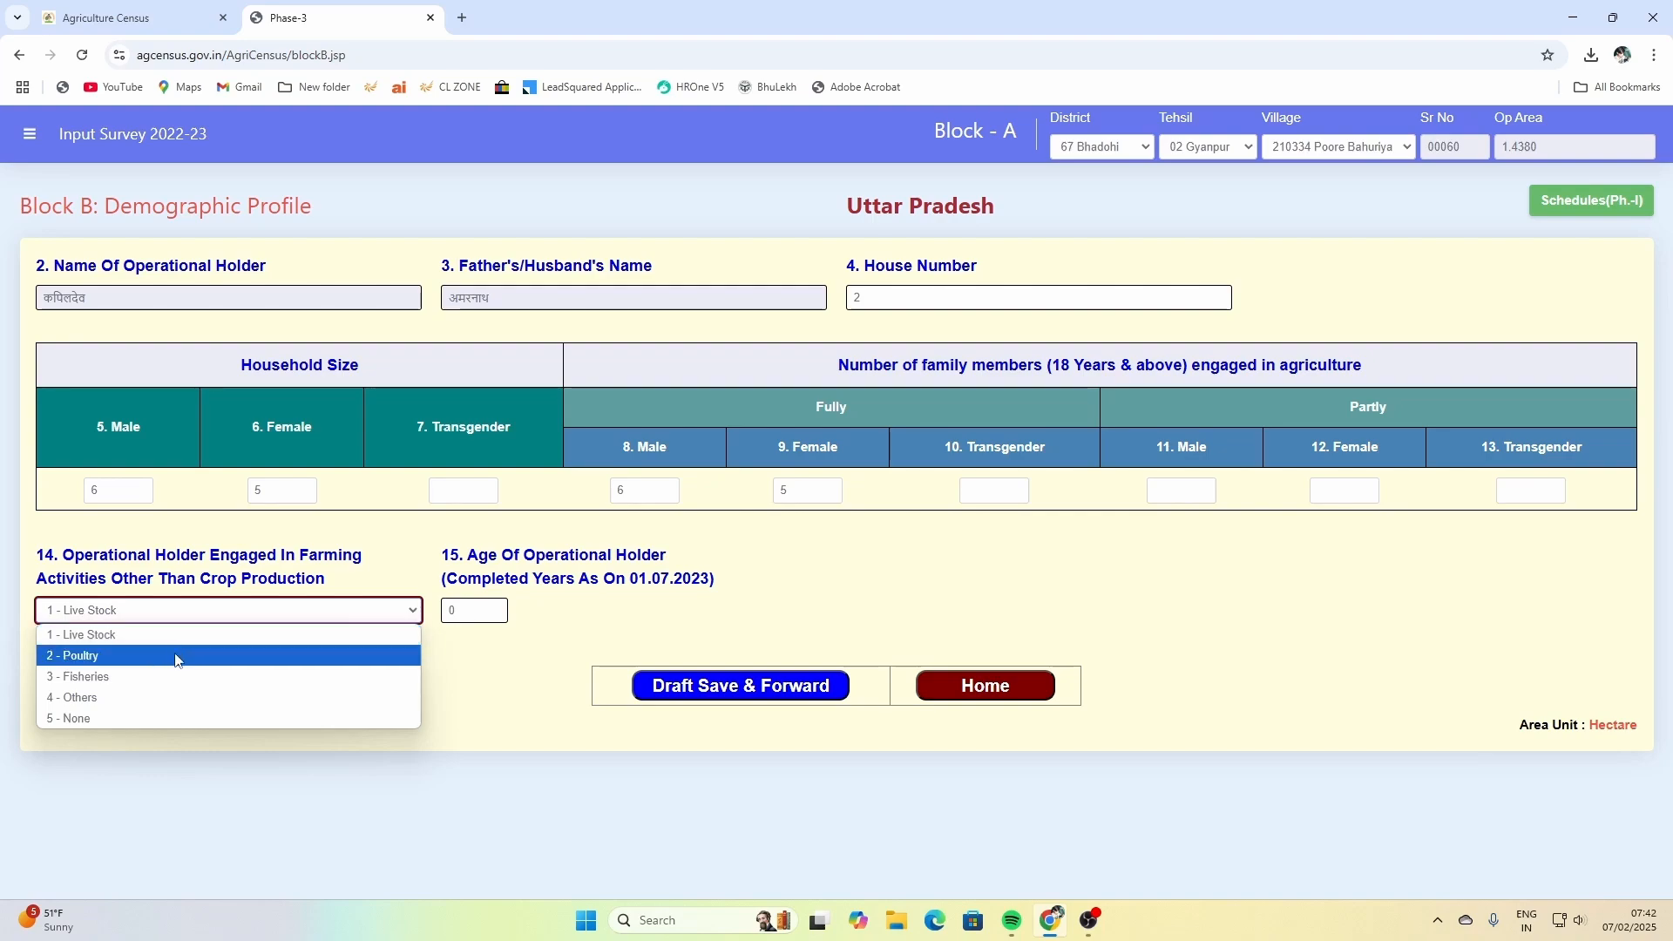
pyautogui.click(158, 702)
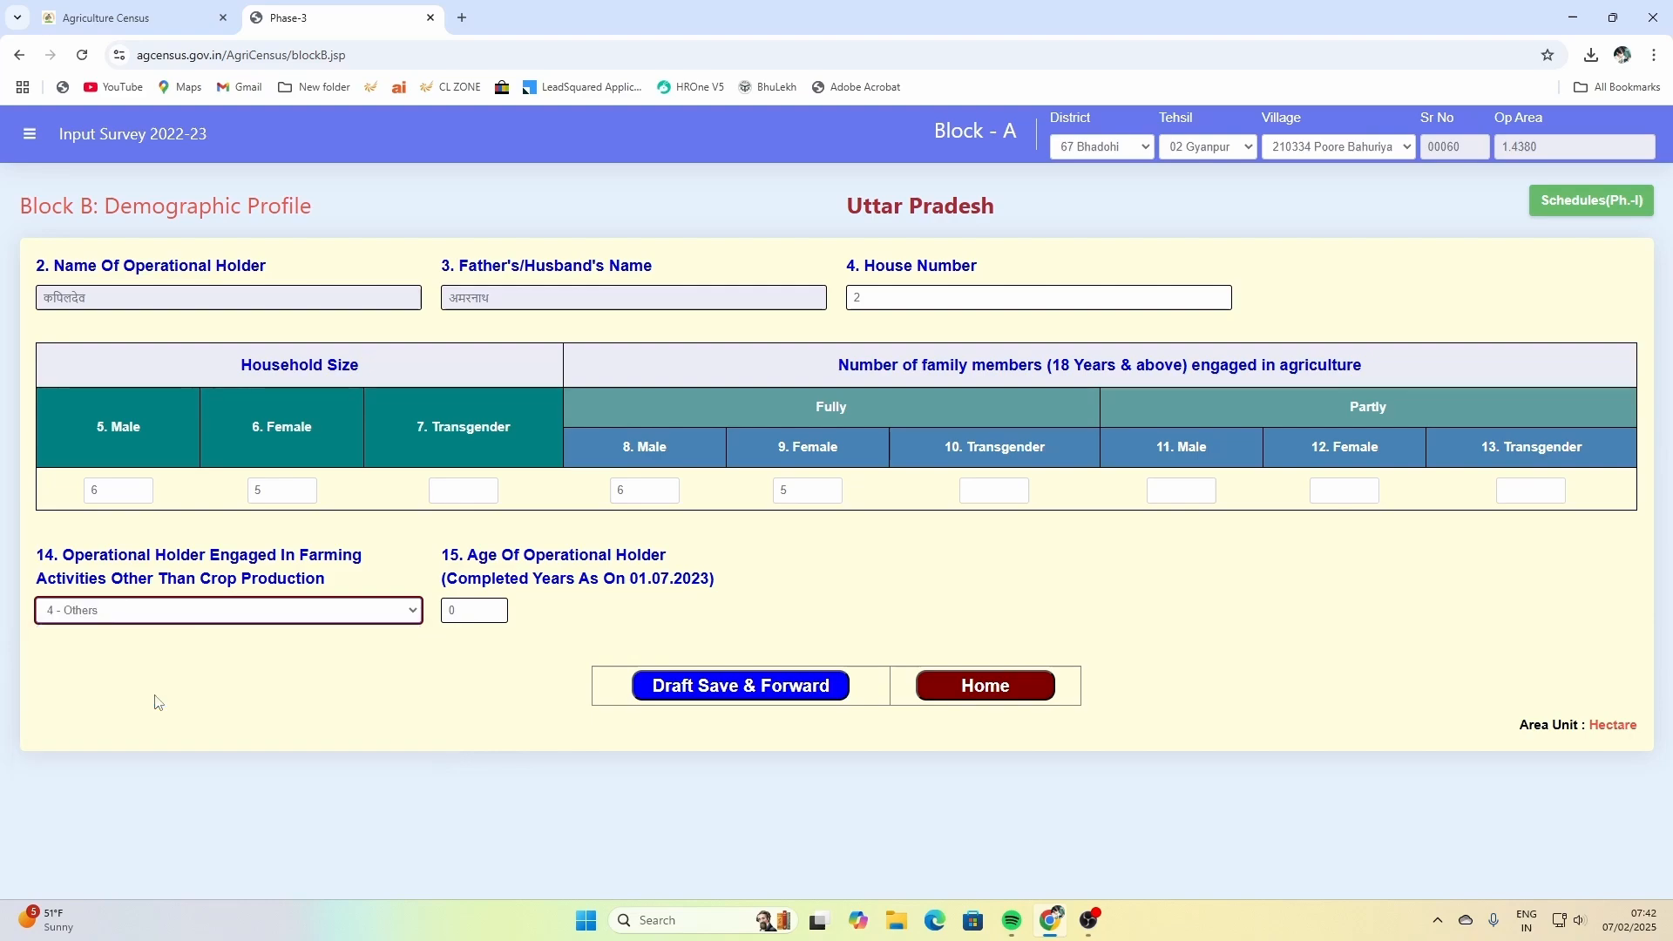
pyautogui.click(472, 612)
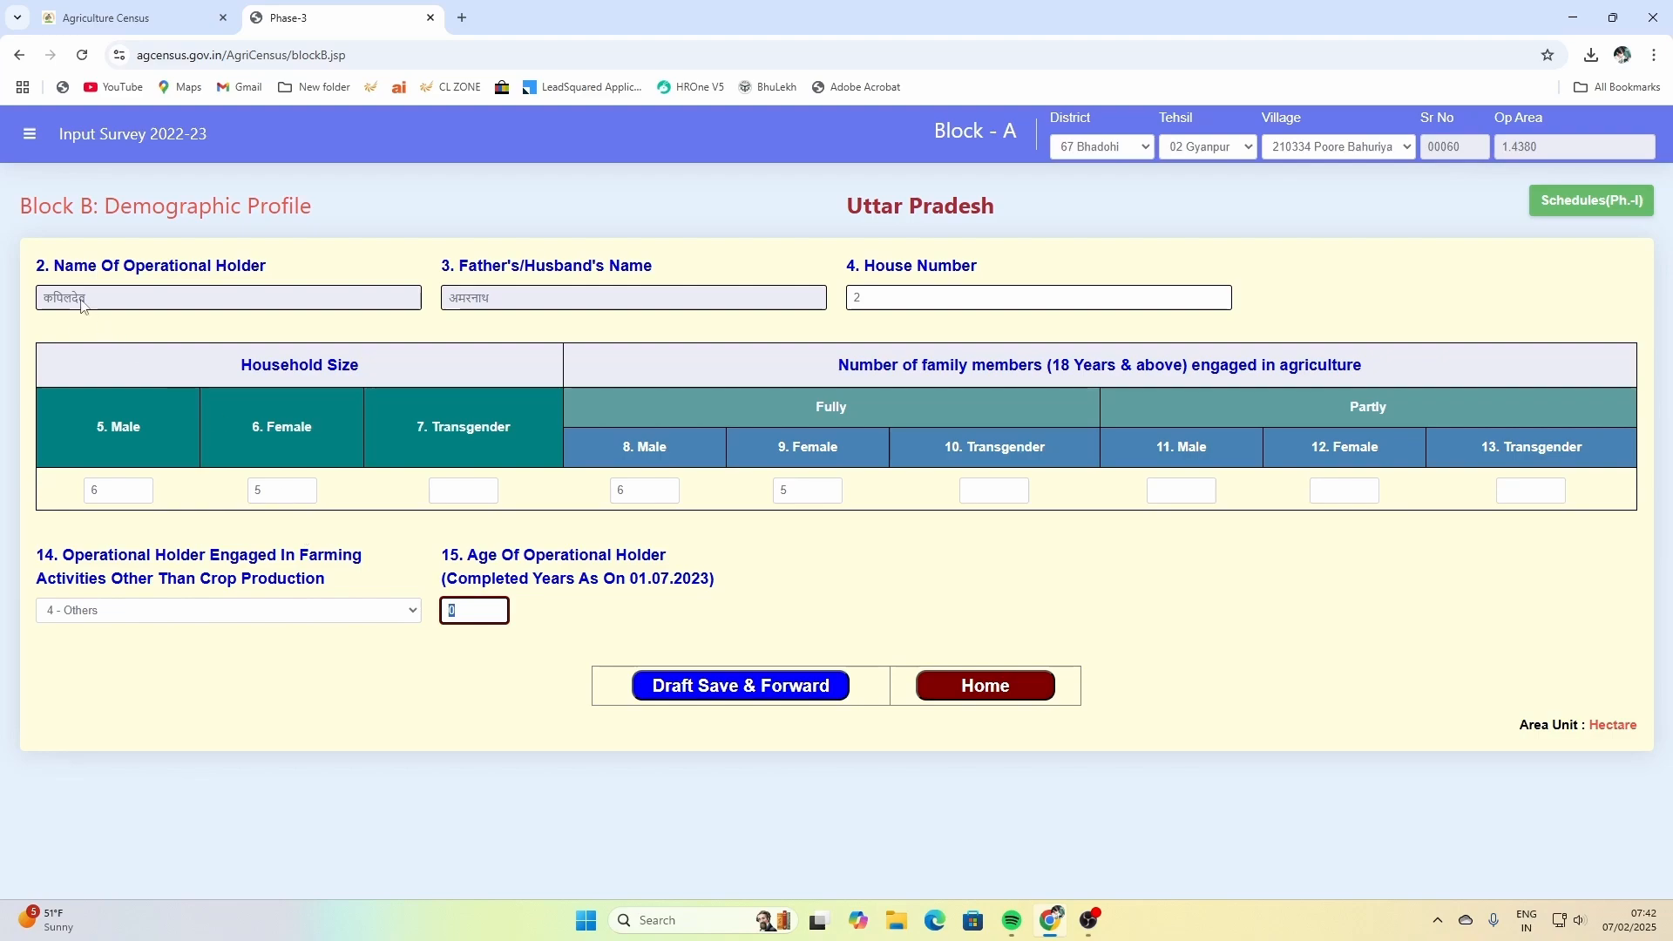
pyautogui.write('7')
pyautogui.click(744, 693)
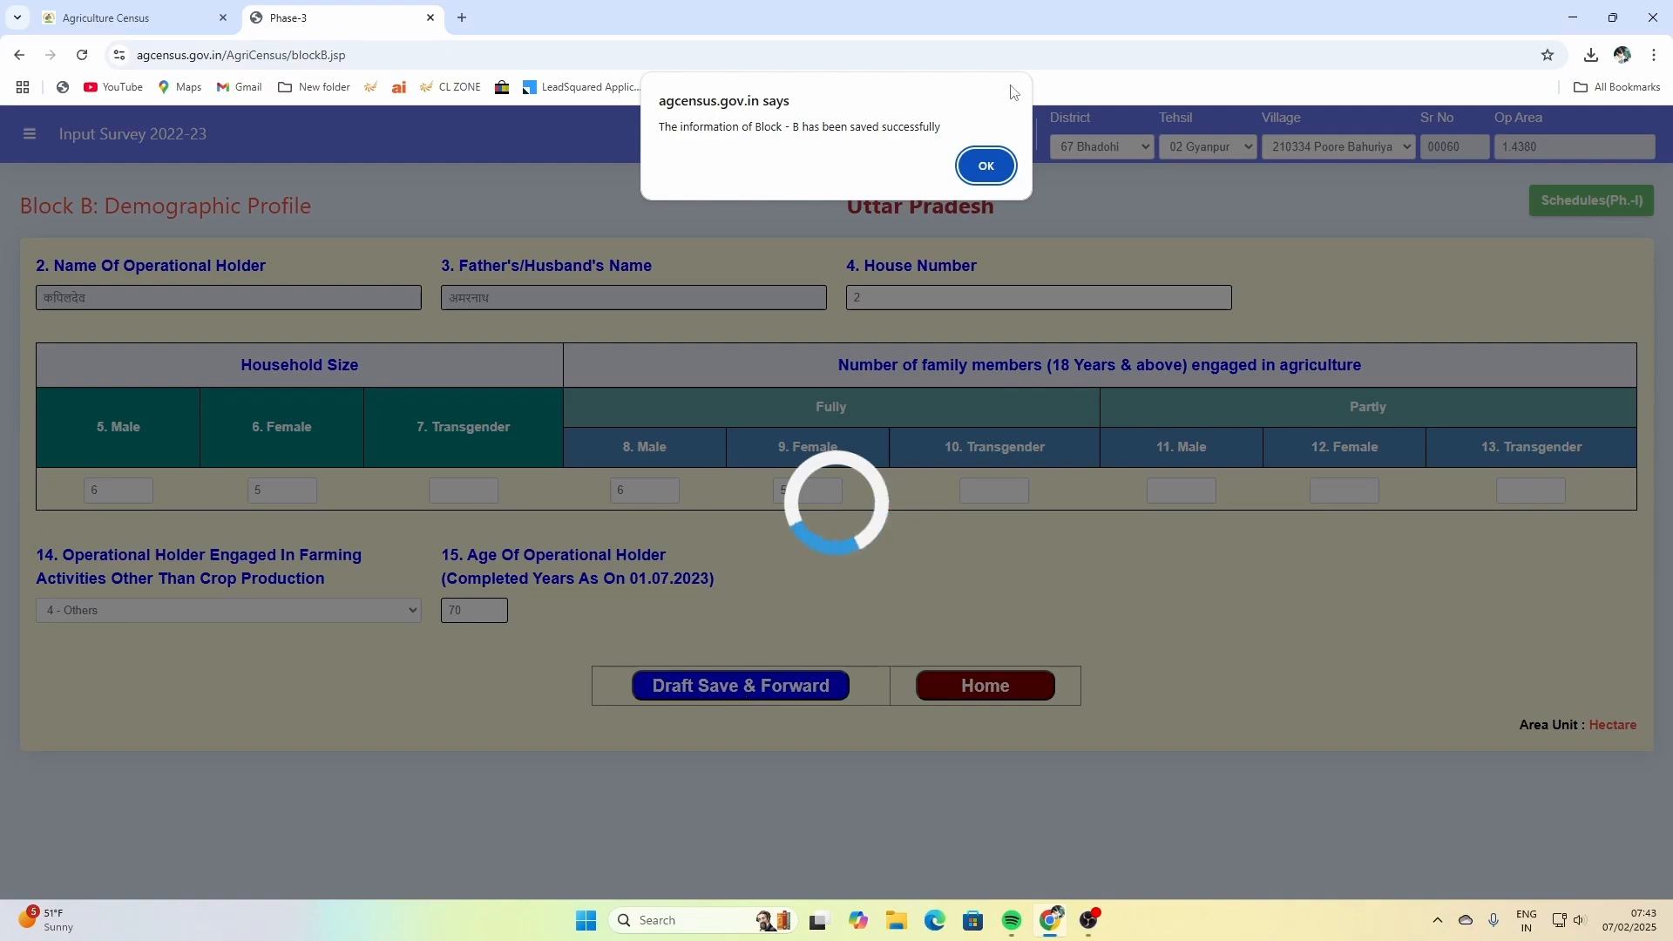
pyautogui.click(979, 163)
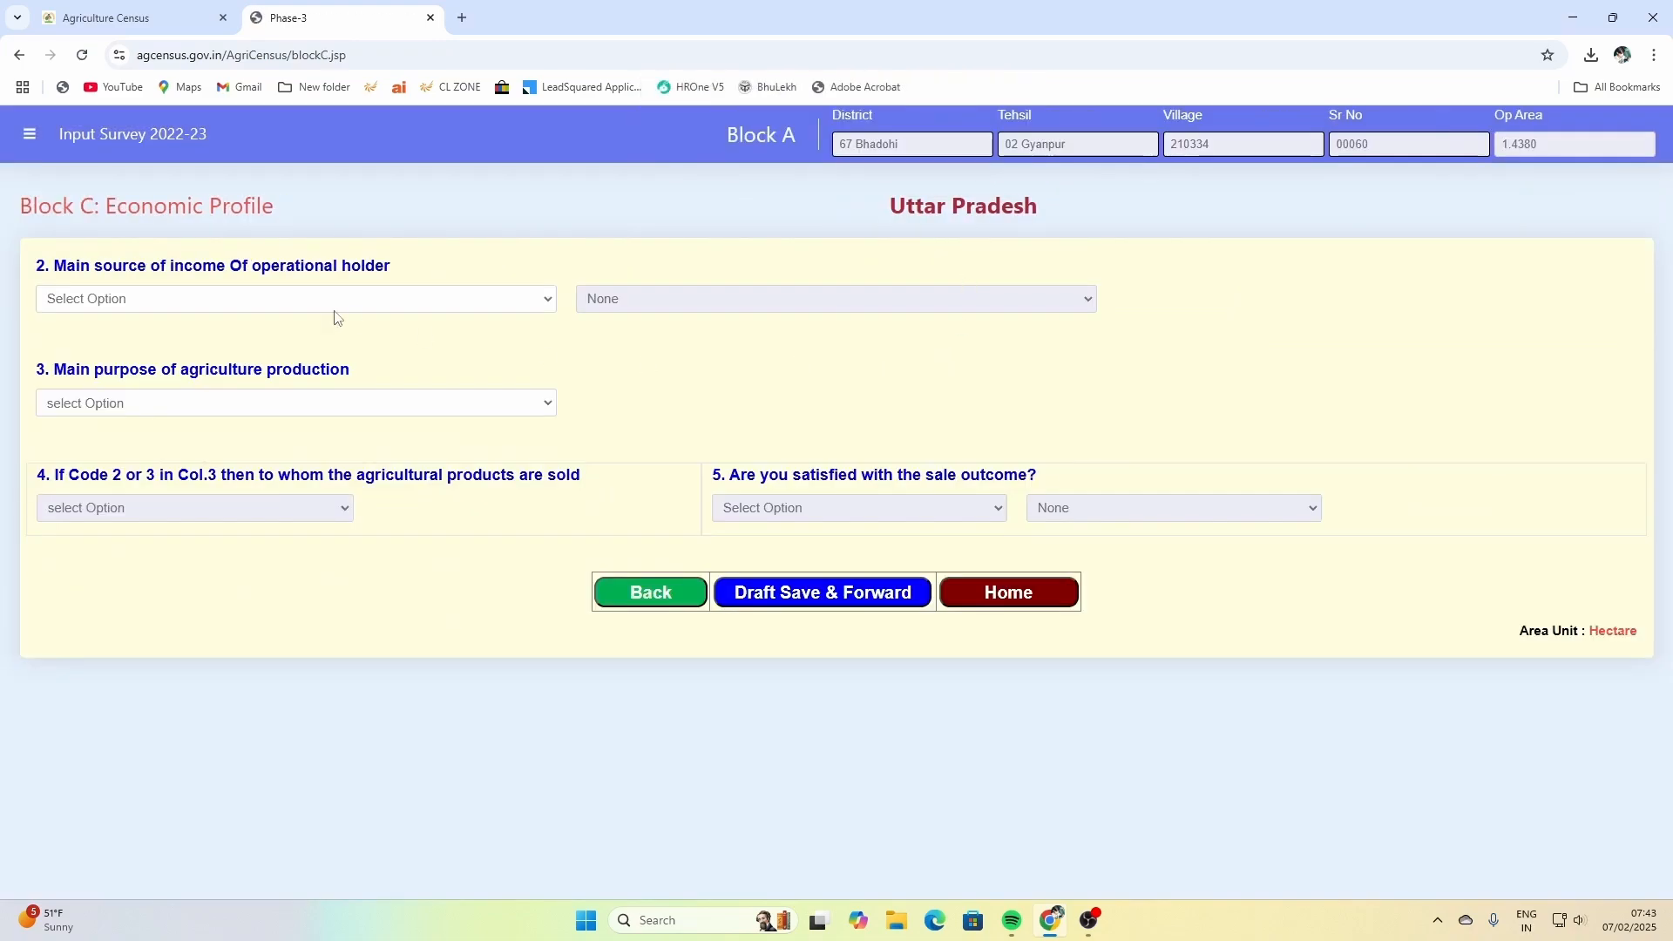
# Set the holder's main source of income to "1 - Self Employment" with "1 - Crop Production"
pyautogui.click(388, 300)
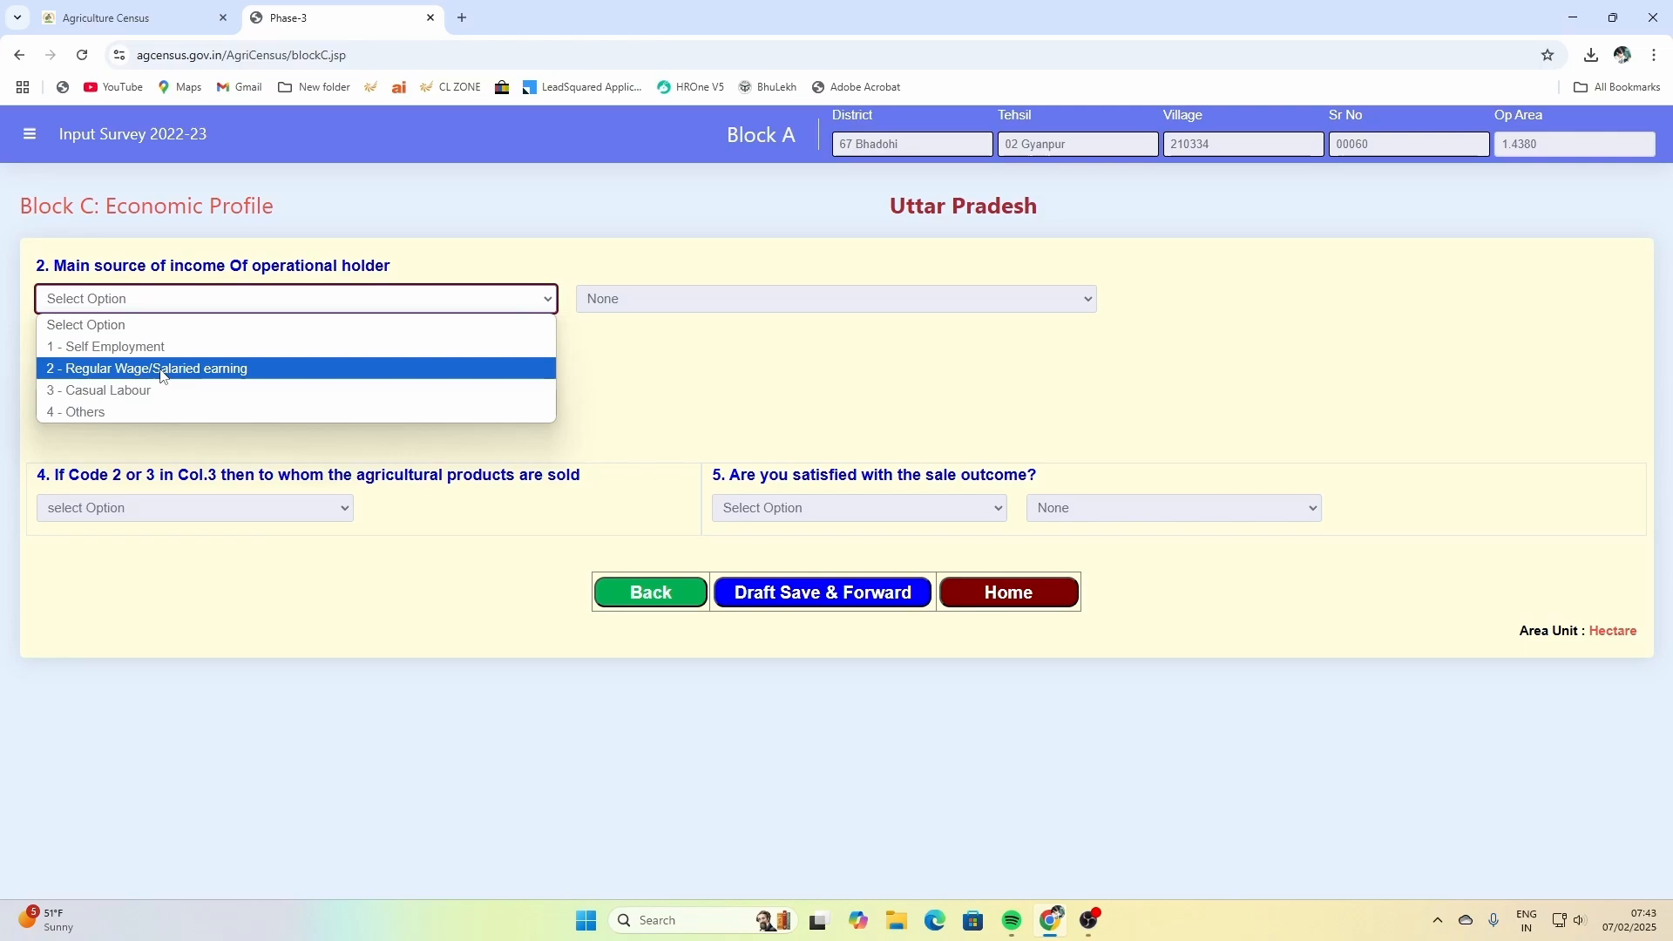
pyautogui.click(122, 412)
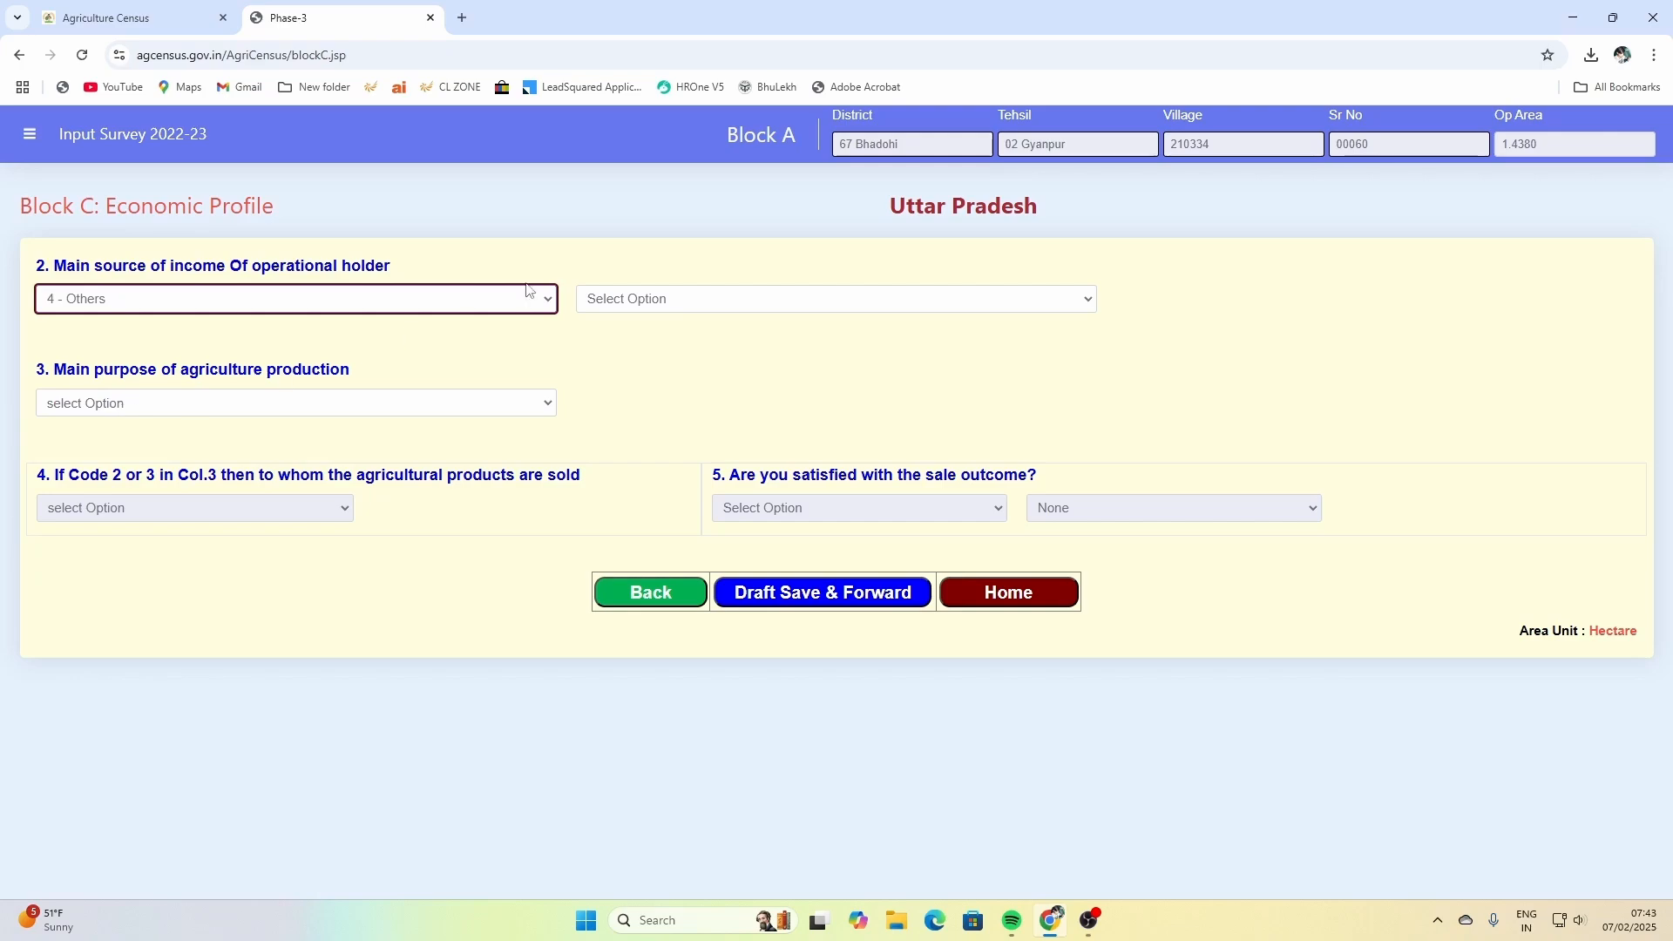
pyautogui.click(449, 304)
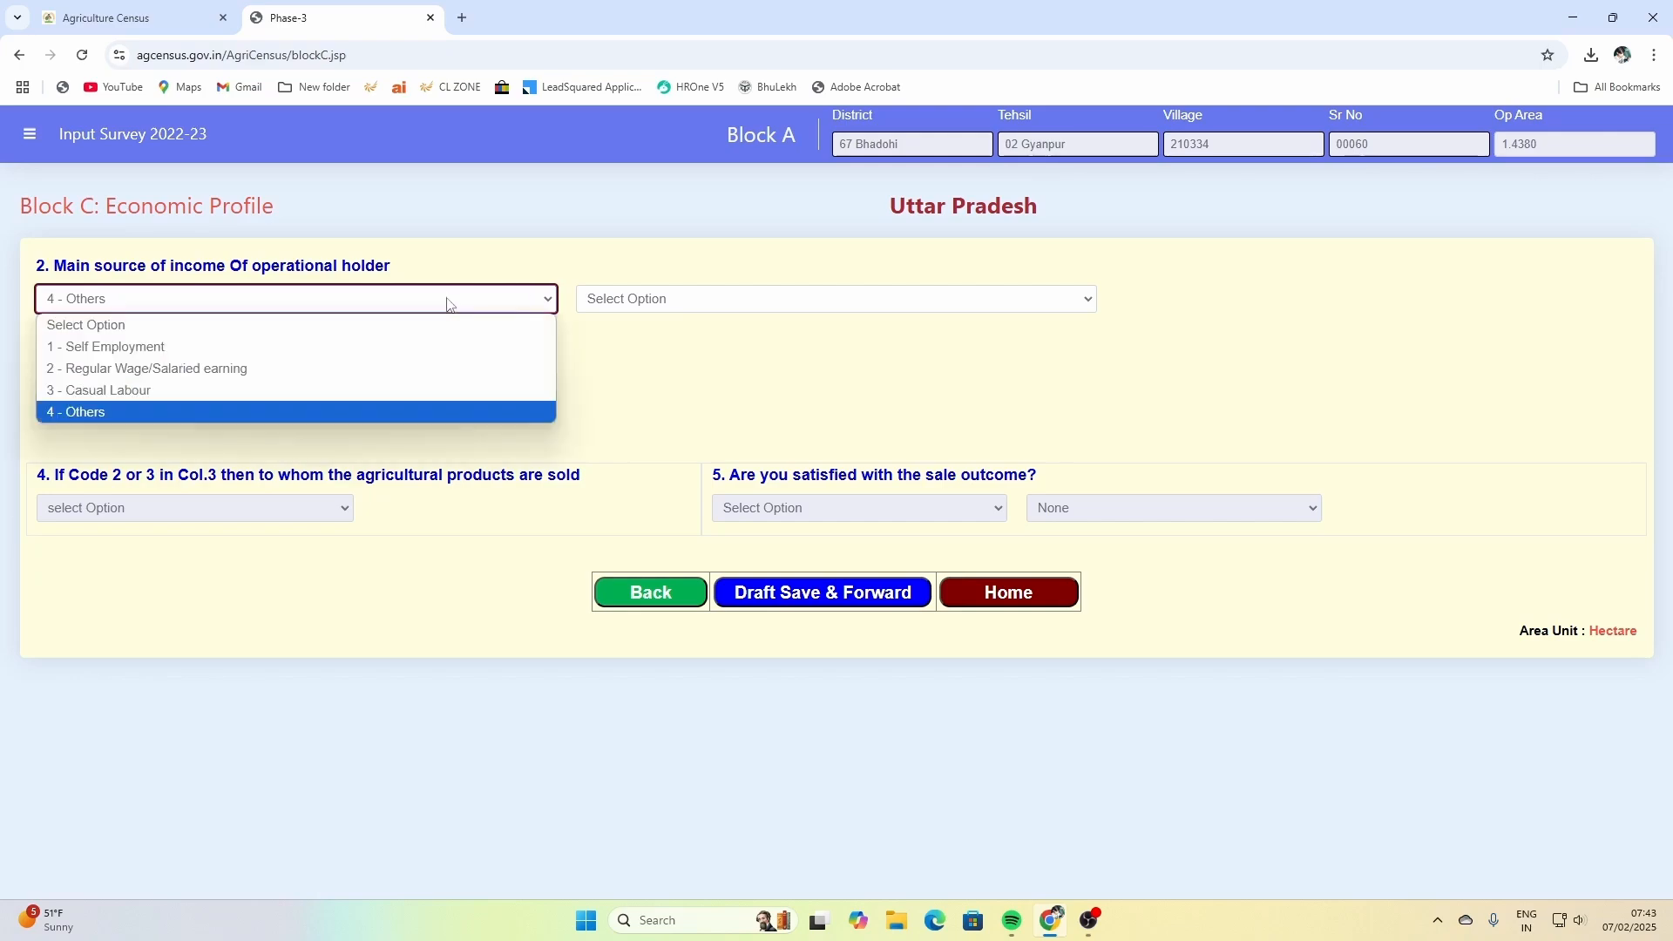
pyautogui.click(345, 346)
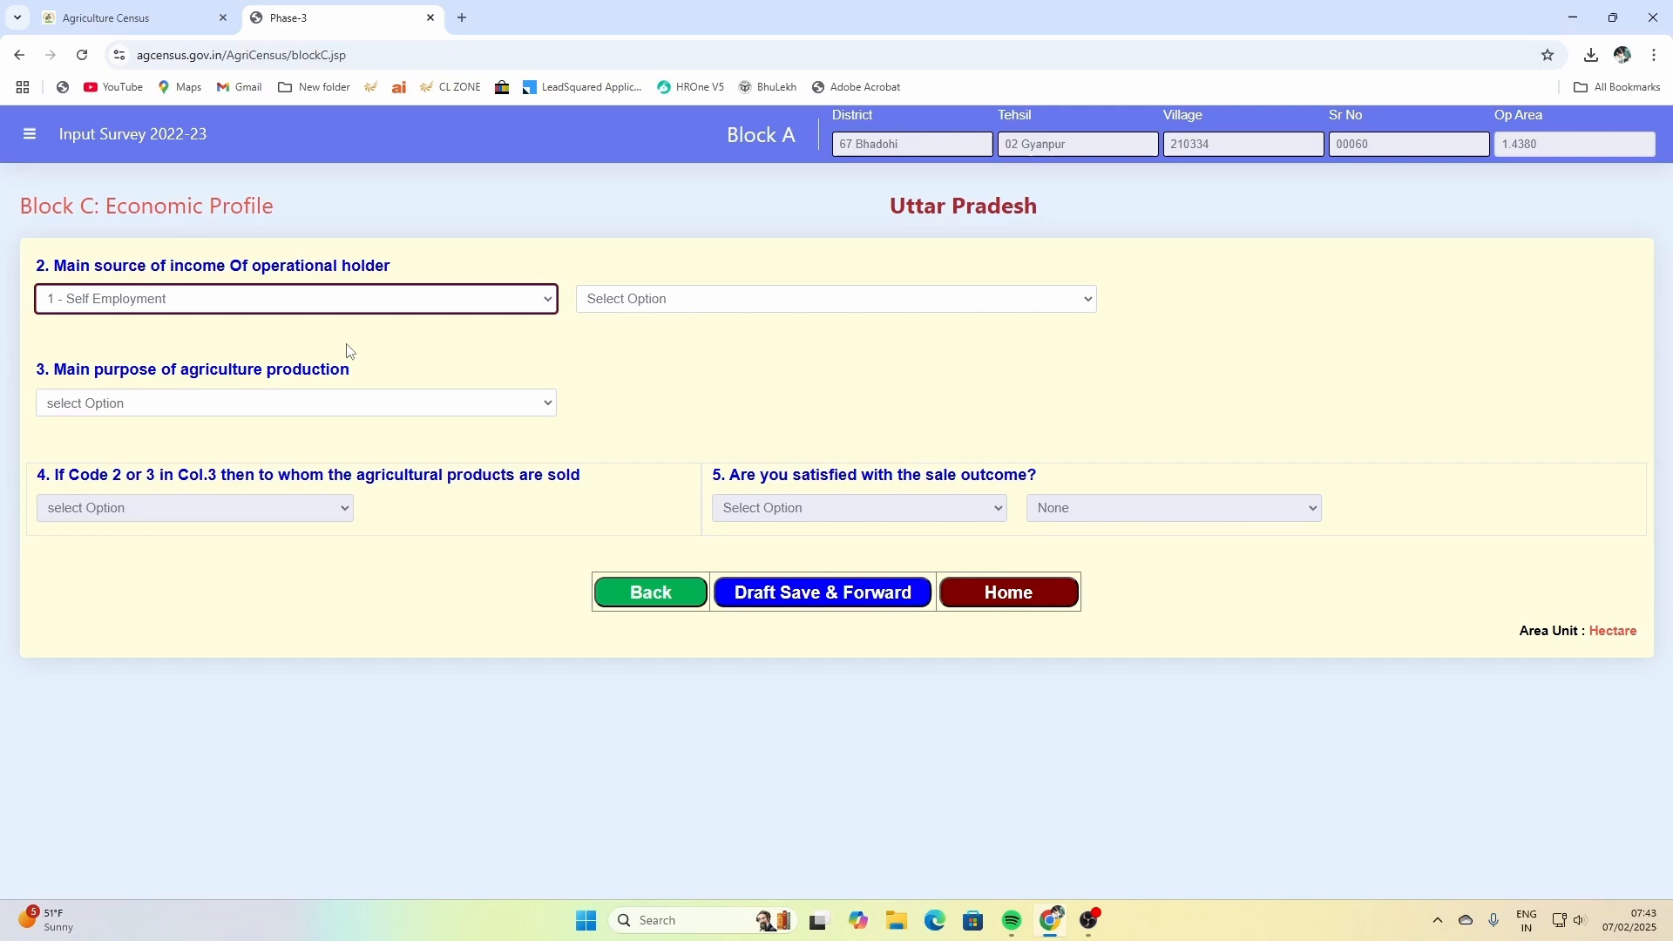
pyautogui.click(787, 303)
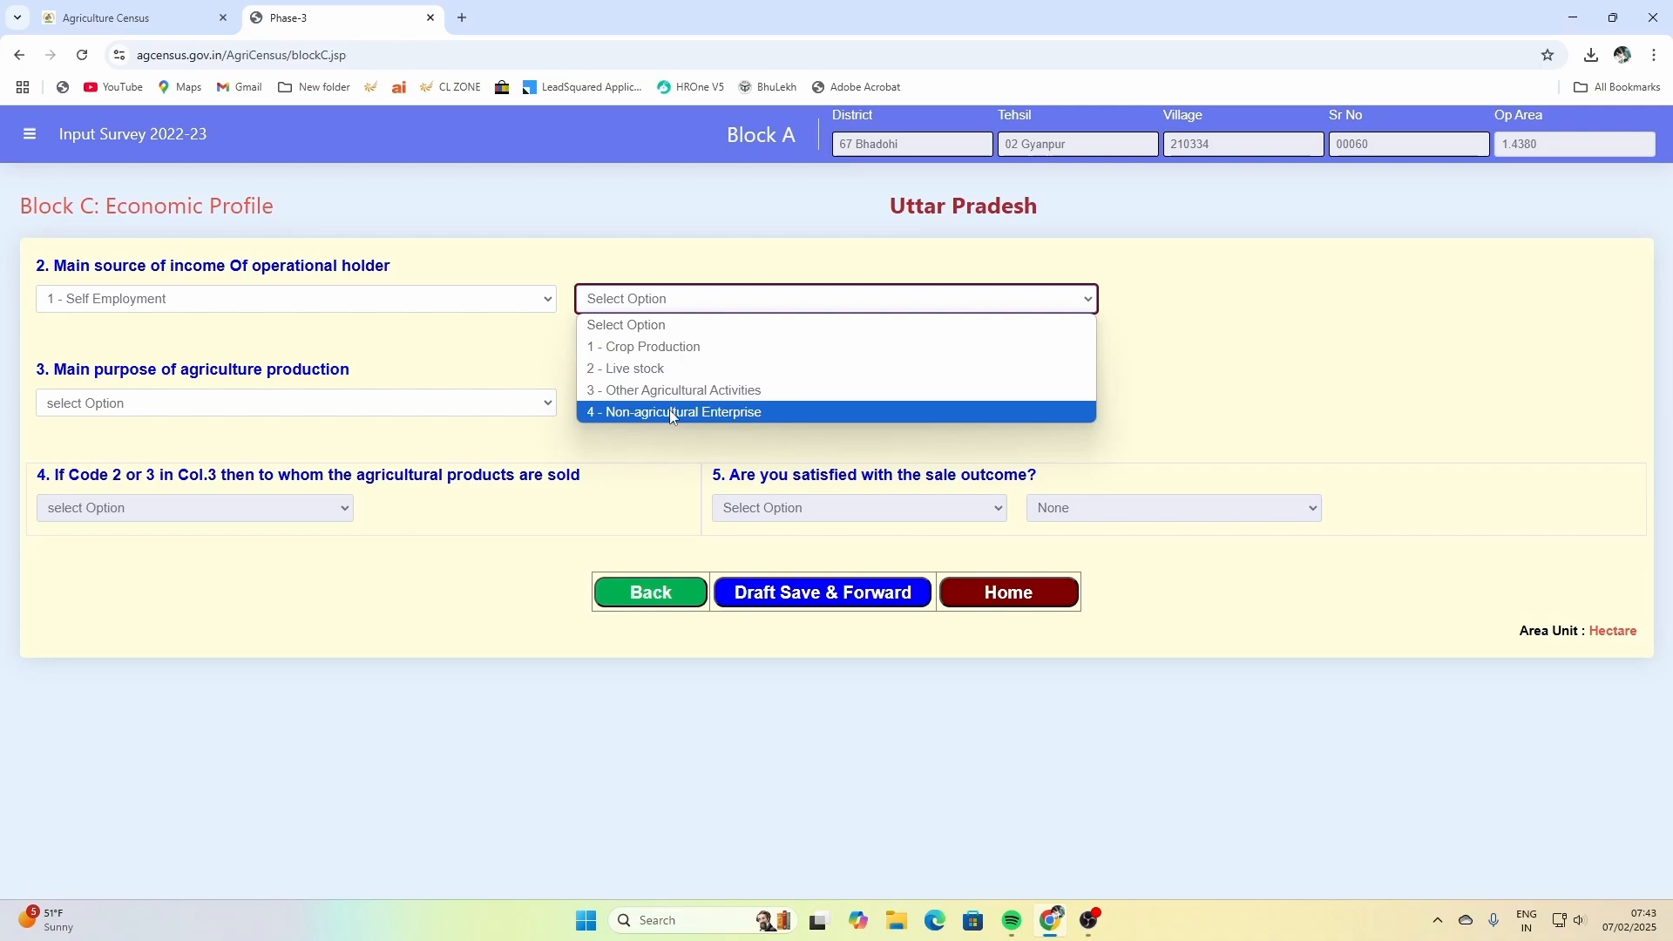
pyautogui.click(686, 349)
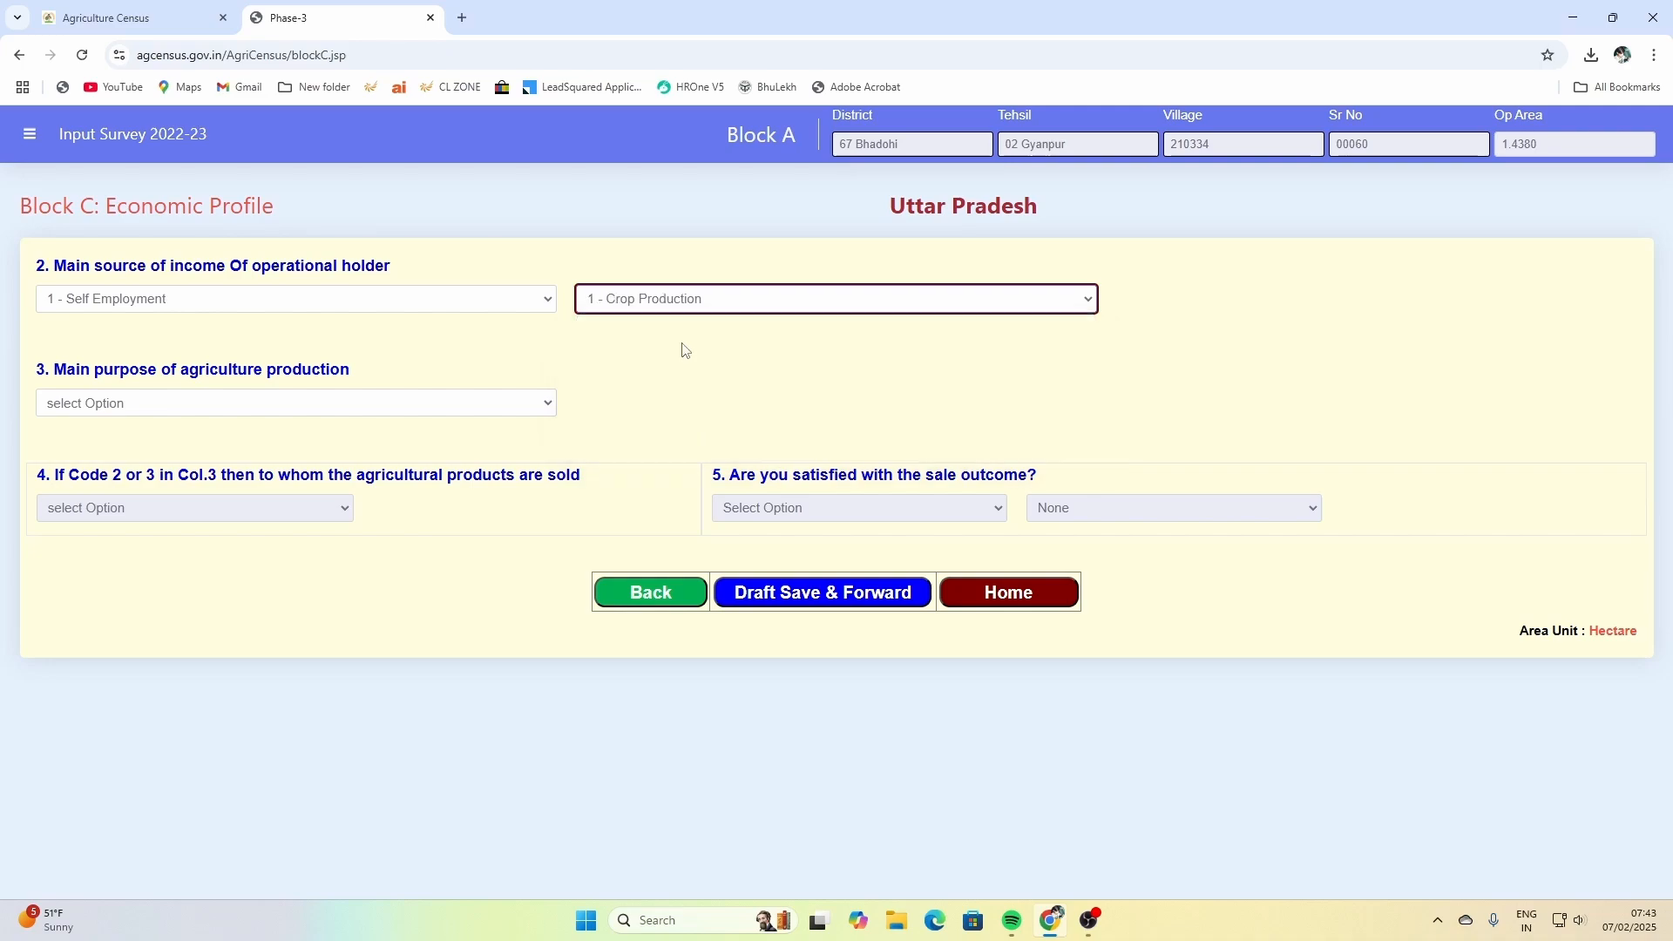
# Set the main purpose of agriculture production to "3 - Both" and the produce buyer to "1 - Local Market (Including local traders)"
pyautogui.click(367, 413)
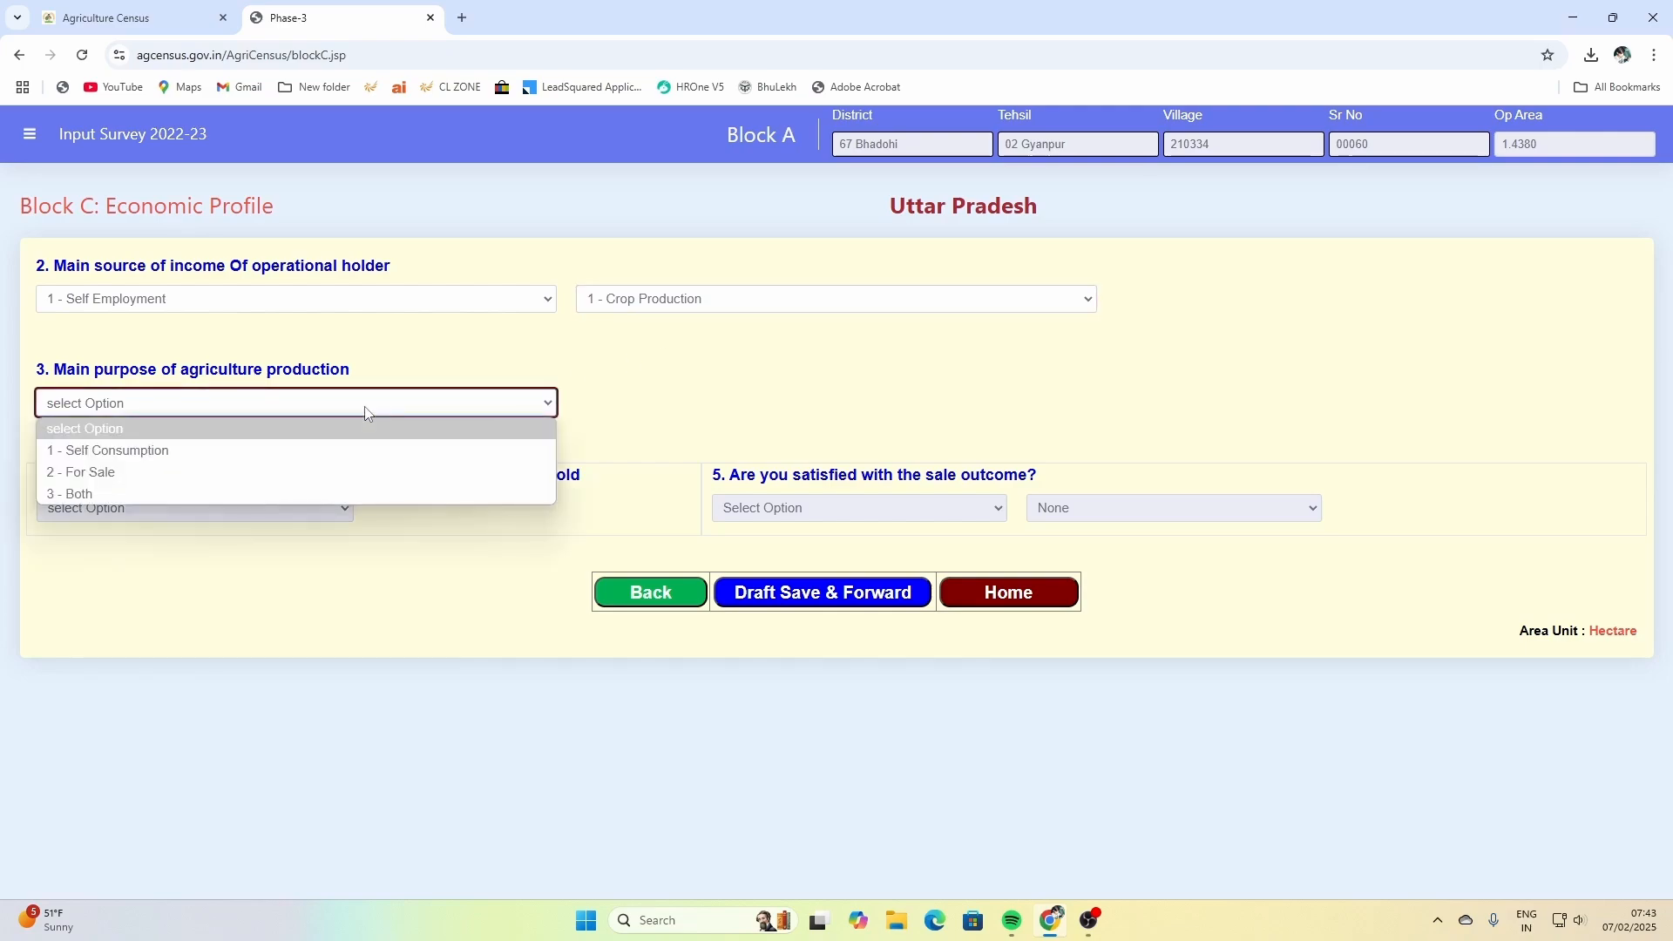
pyautogui.click(178, 494)
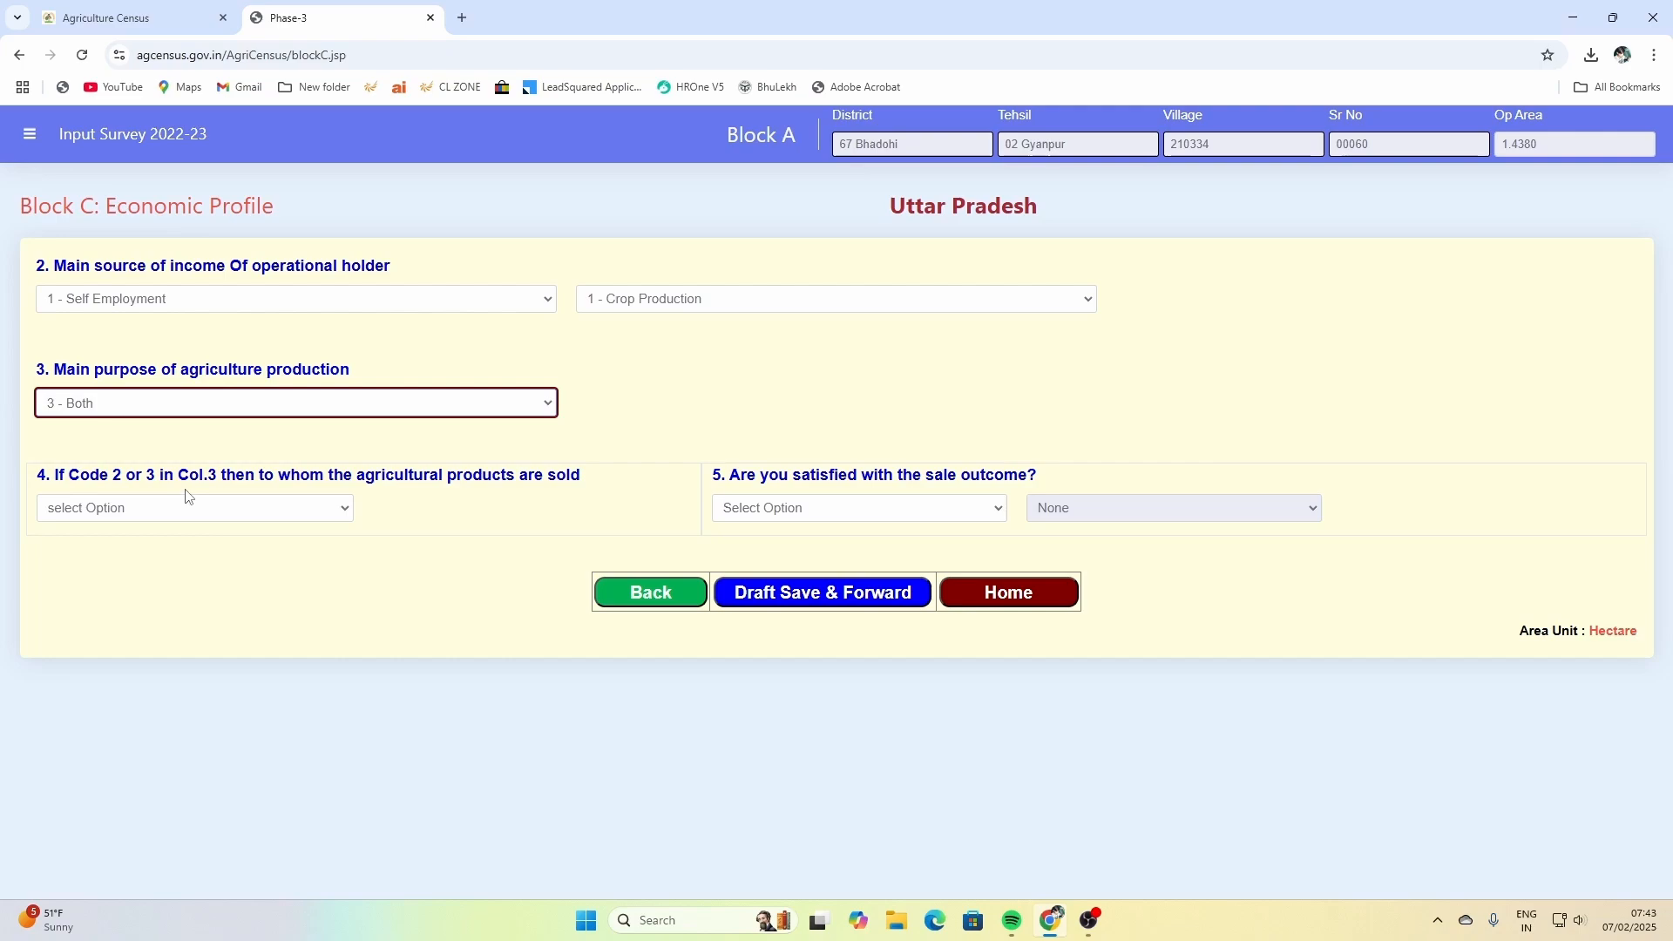
pyautogui.click(307, 512)
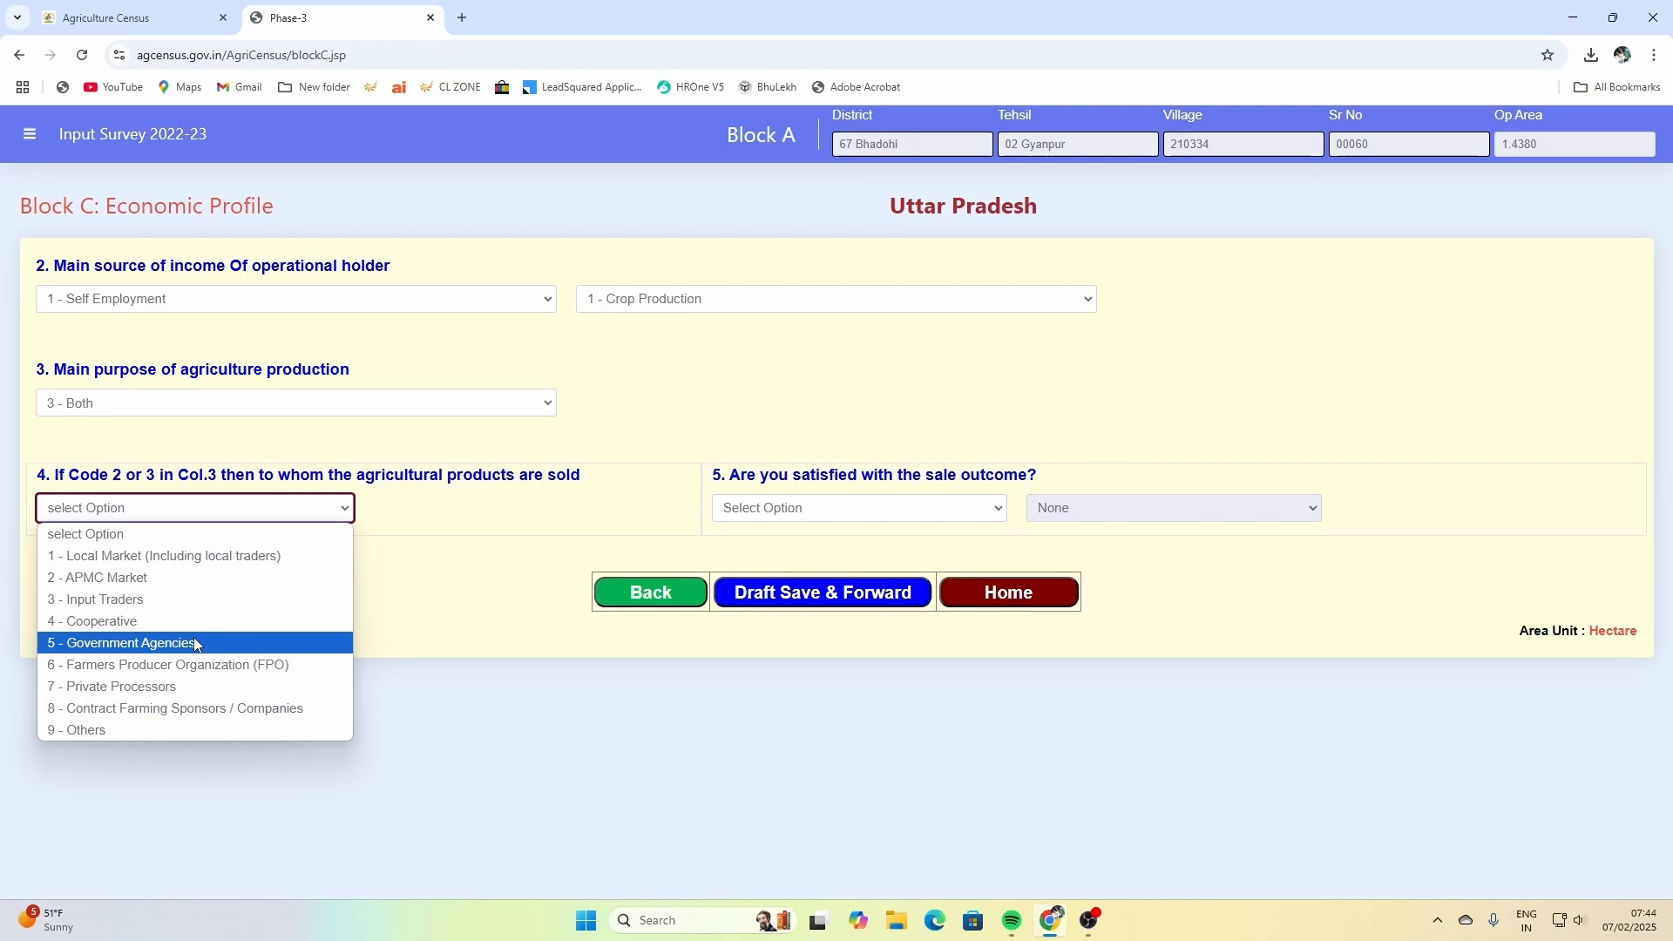
pyautogui.click(261, 556)
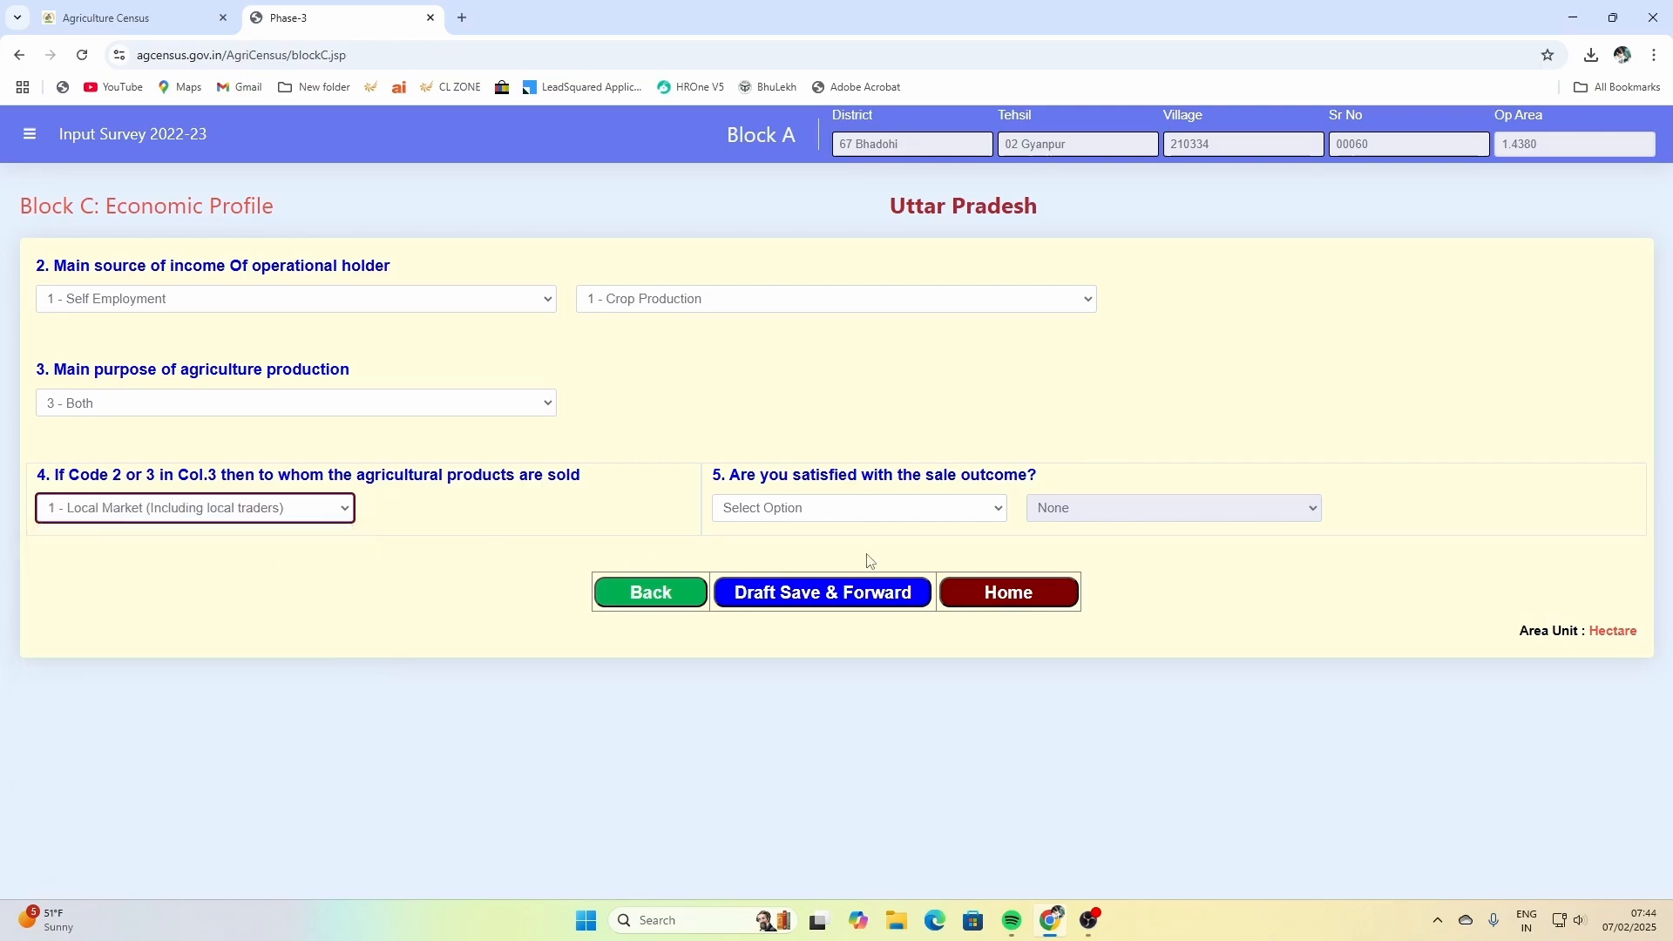
# Rate the sale outcome as "1 - Satisfactory" and save Block C to move forward
pyautogui.click(914, 520)
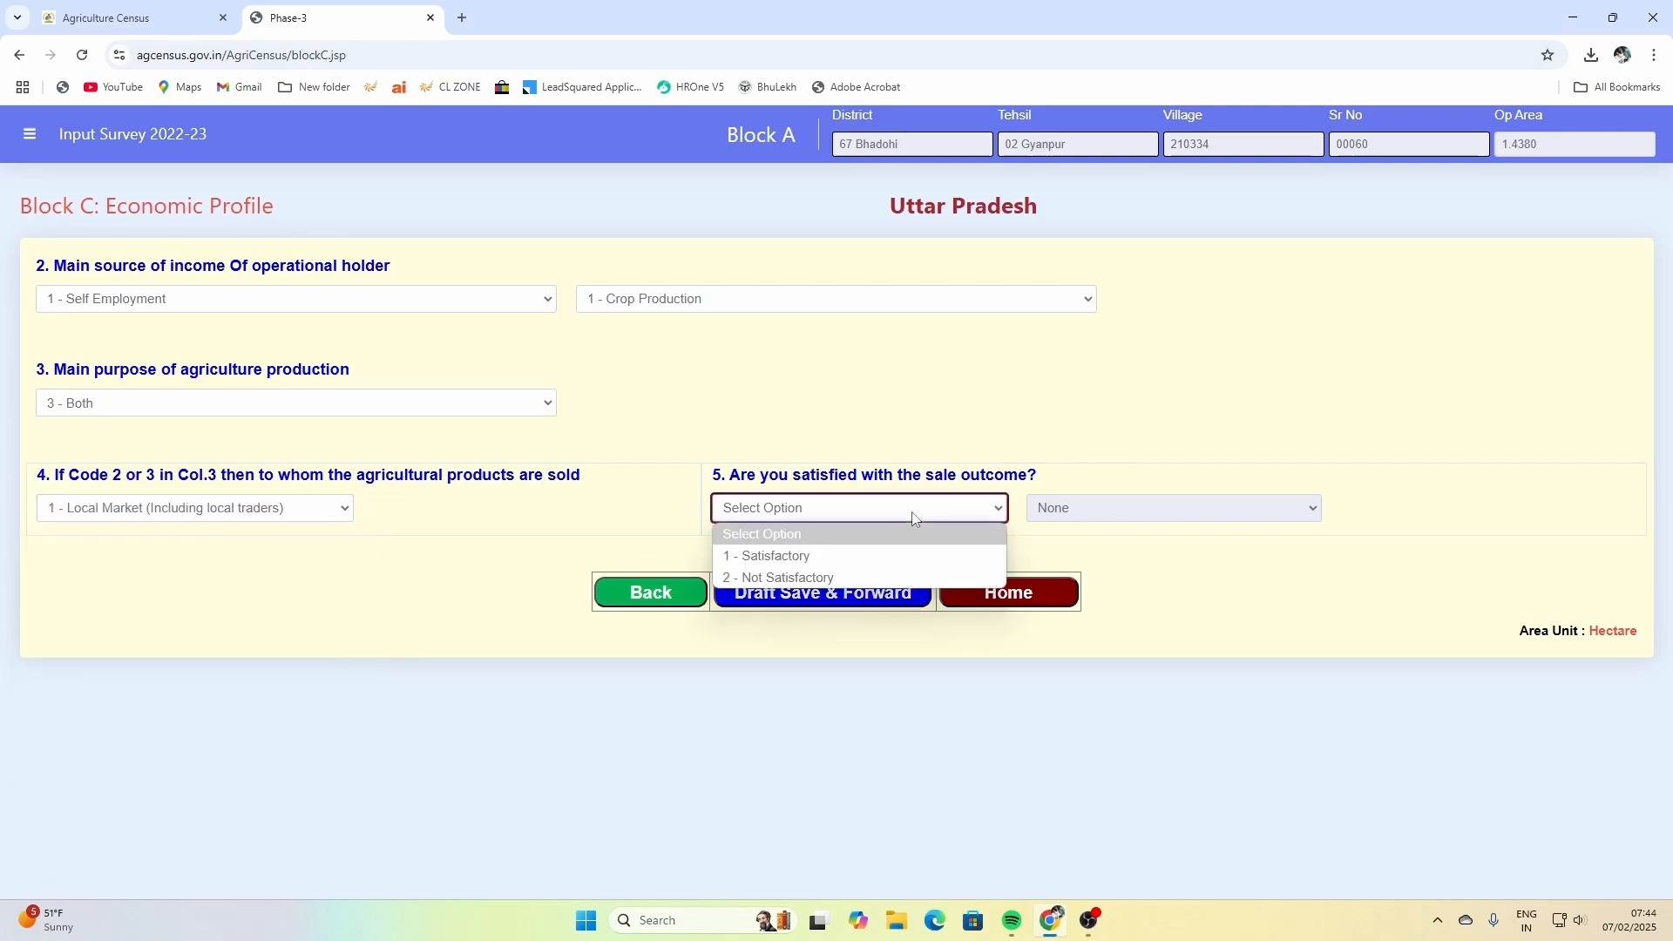
pyautogui.click(838, 559)
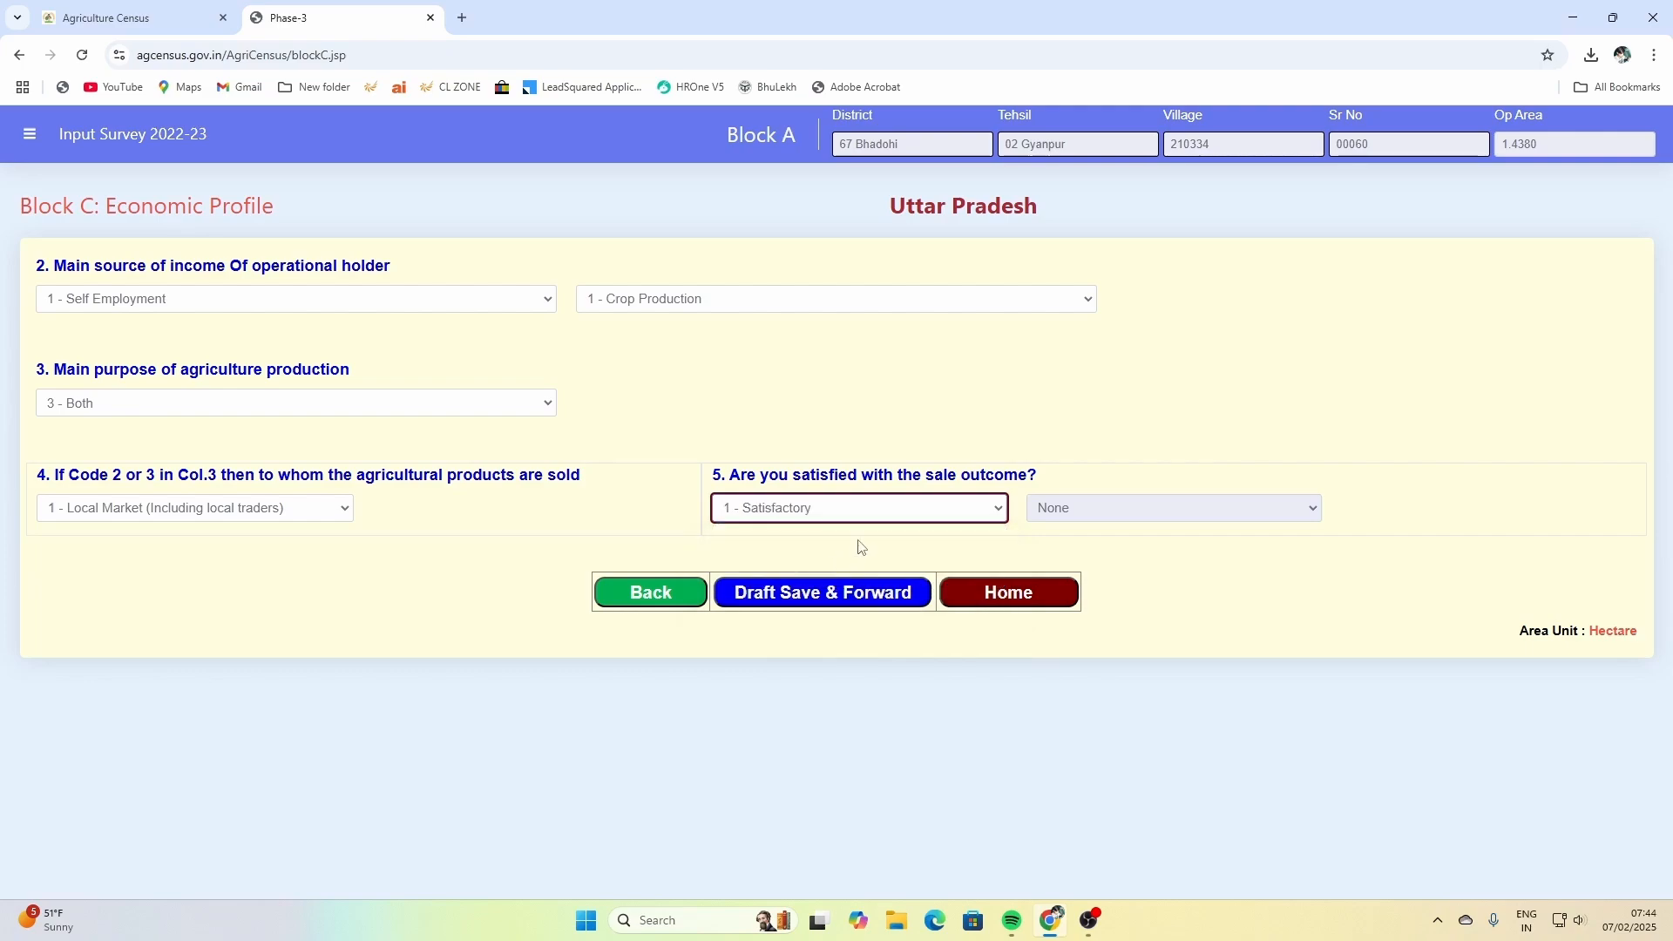
pyautogui.click(831, 594)
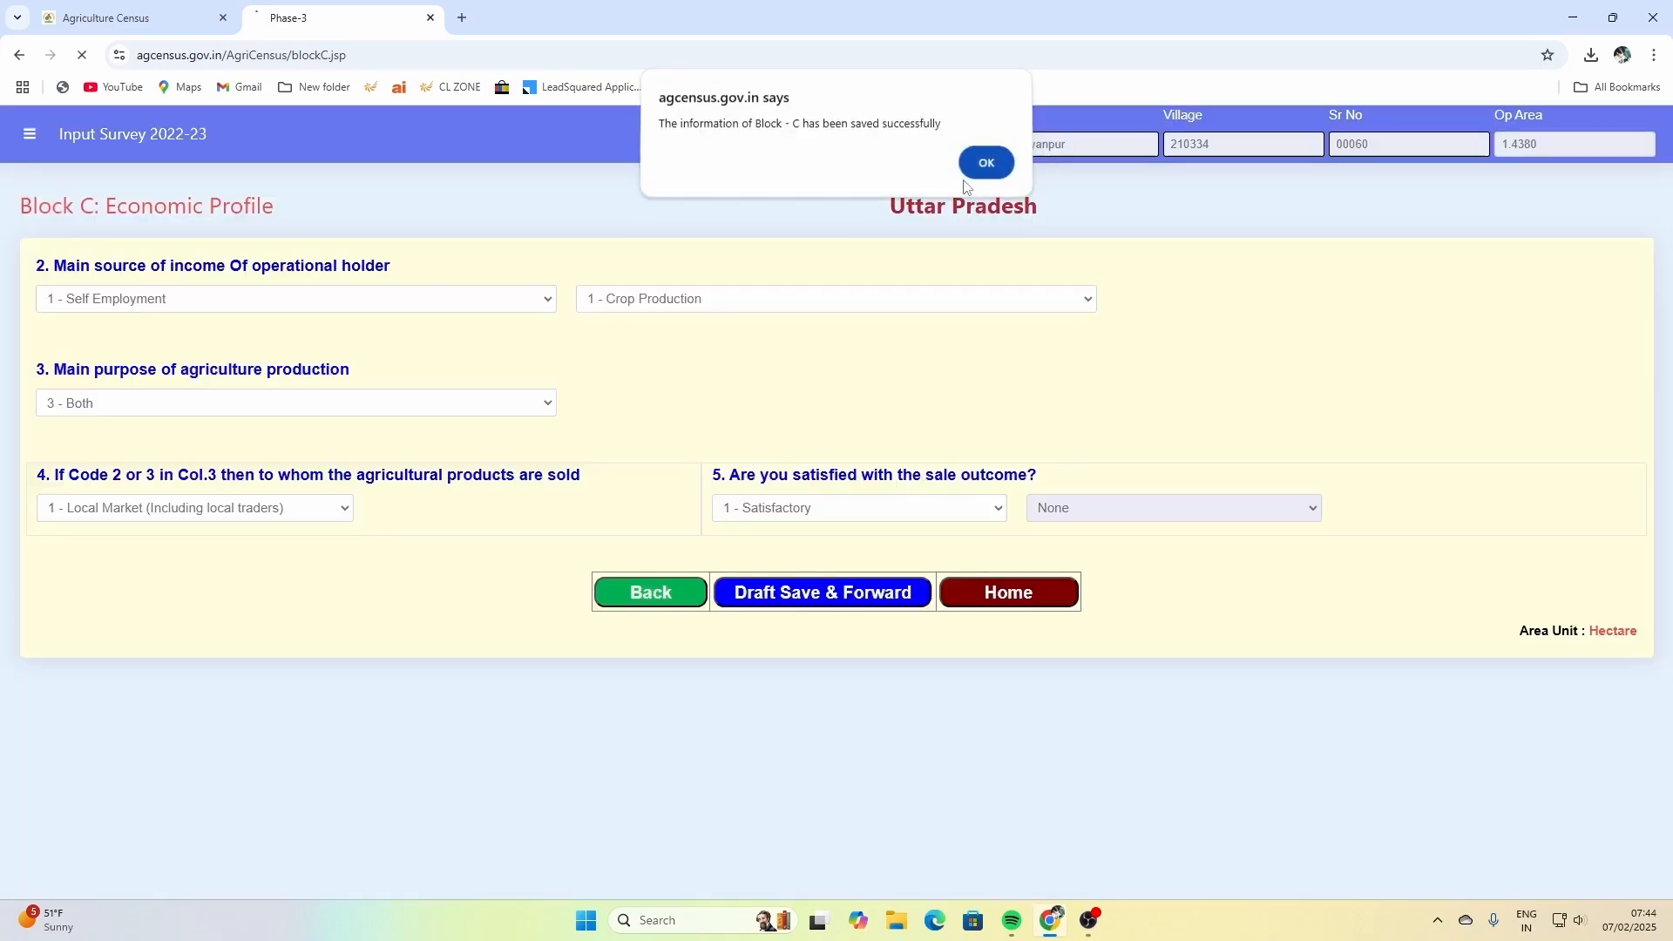
pyautogui.press('Return')
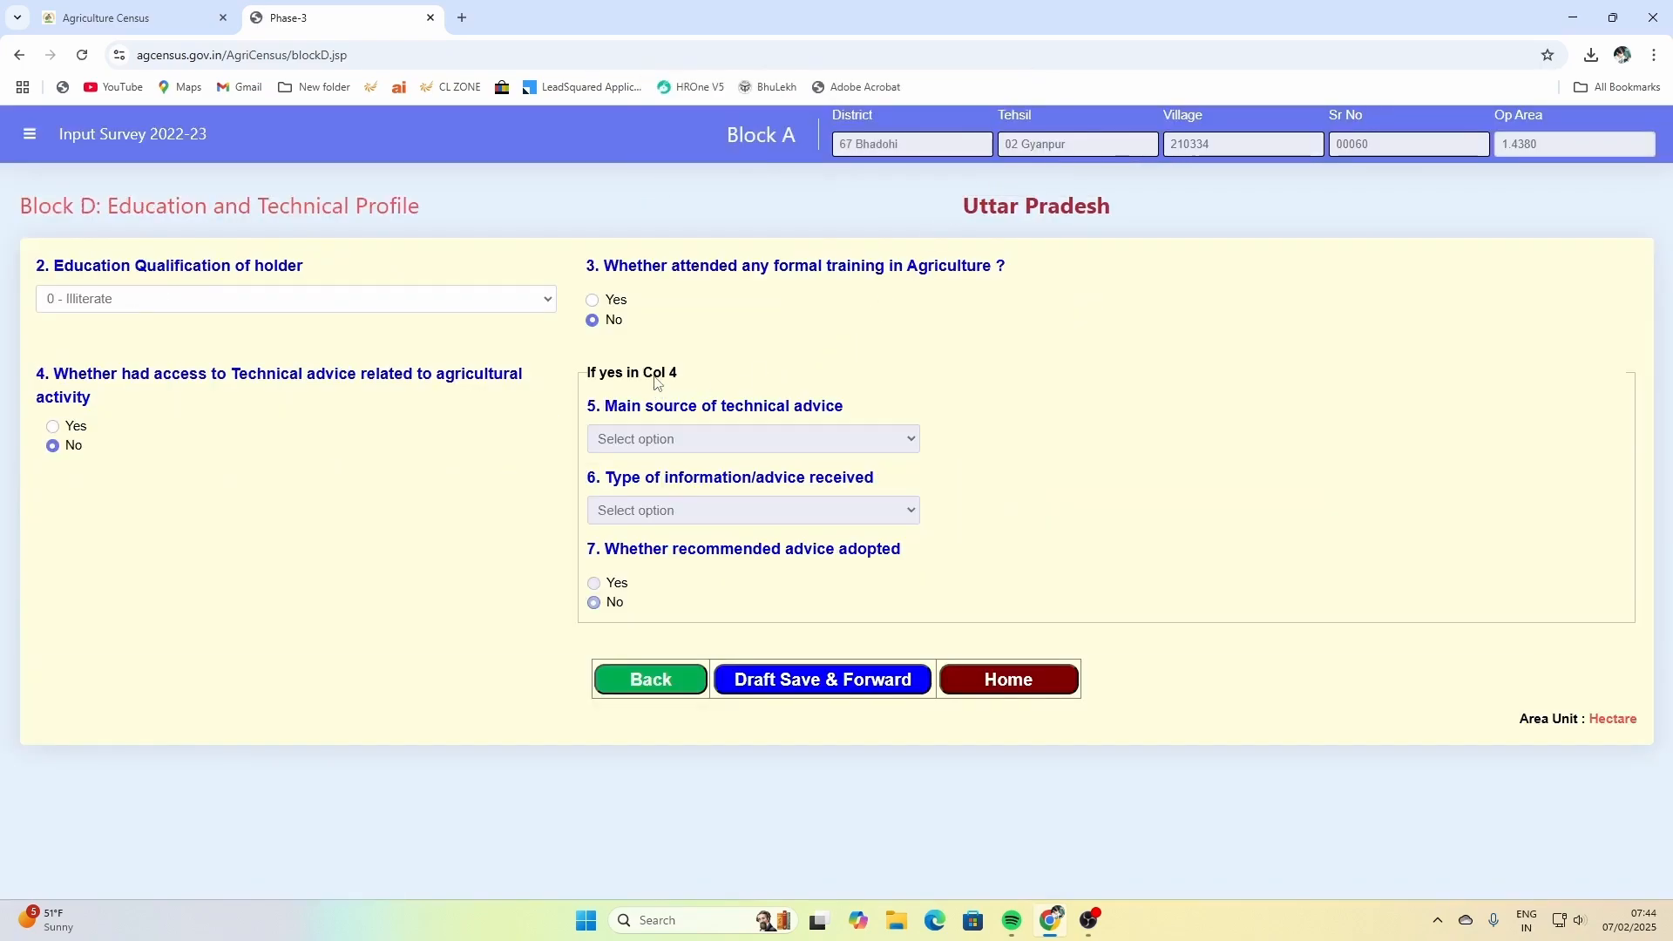
# Set the holder's education qualification to "1 - Upto Primary (Standard V)" and save Block D to move forward
pyautogui.click(350, 300)
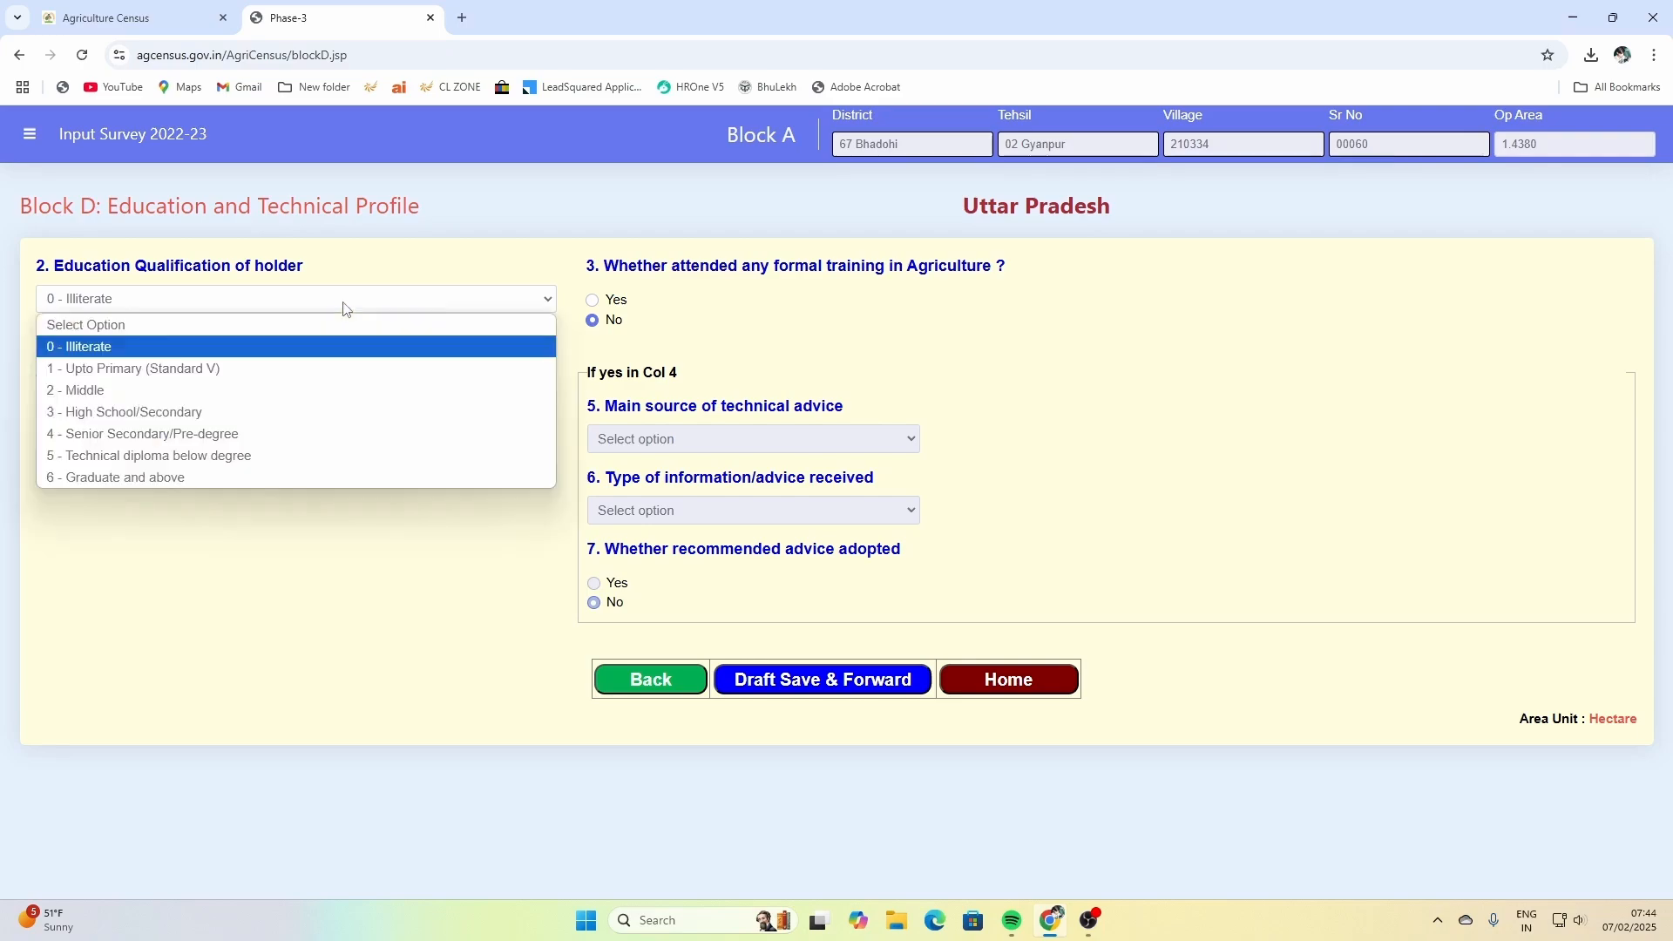
pyautogui.click(186, 370)
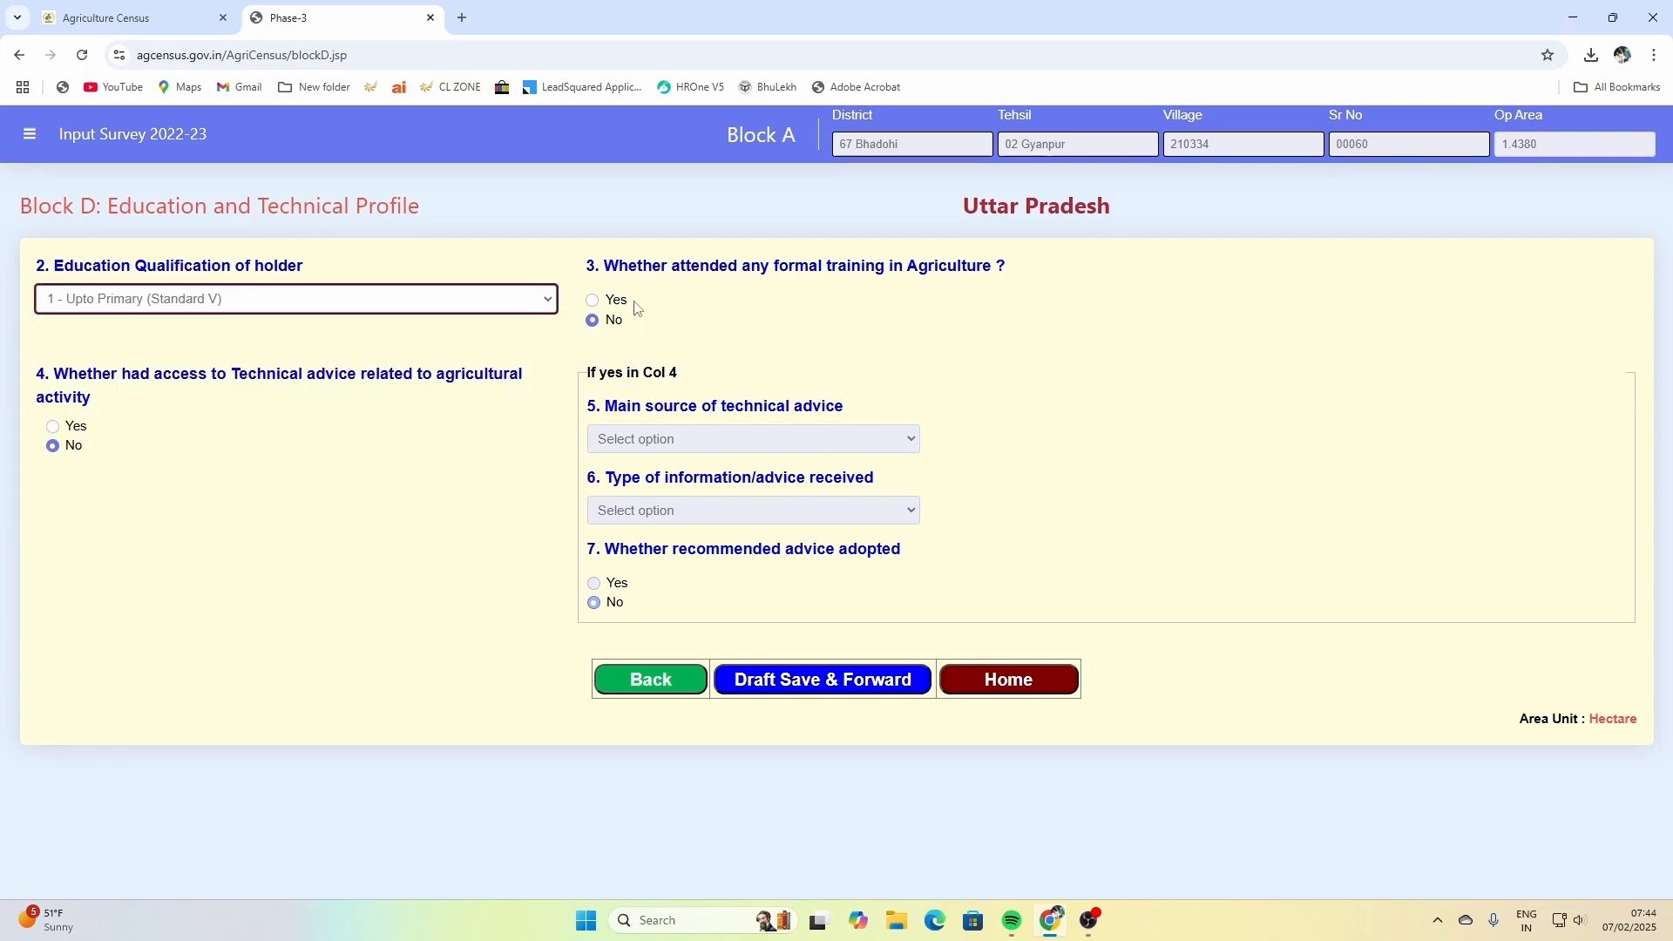
pyautogui.click(468, 299)
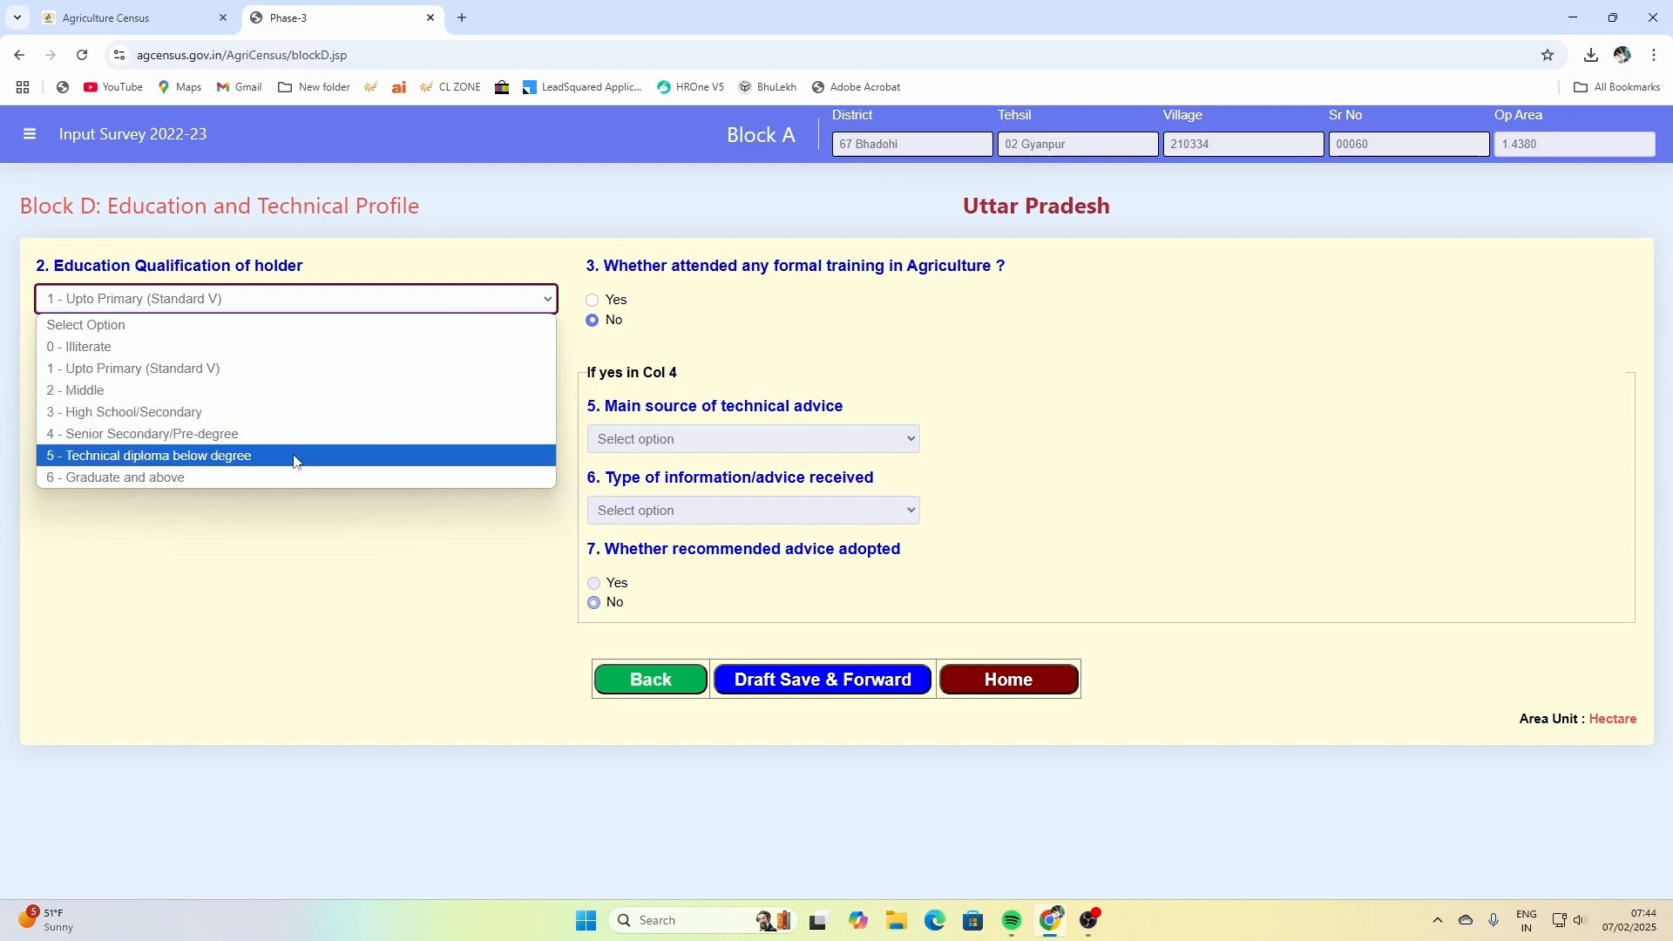
pyautogui.click(381, 367)
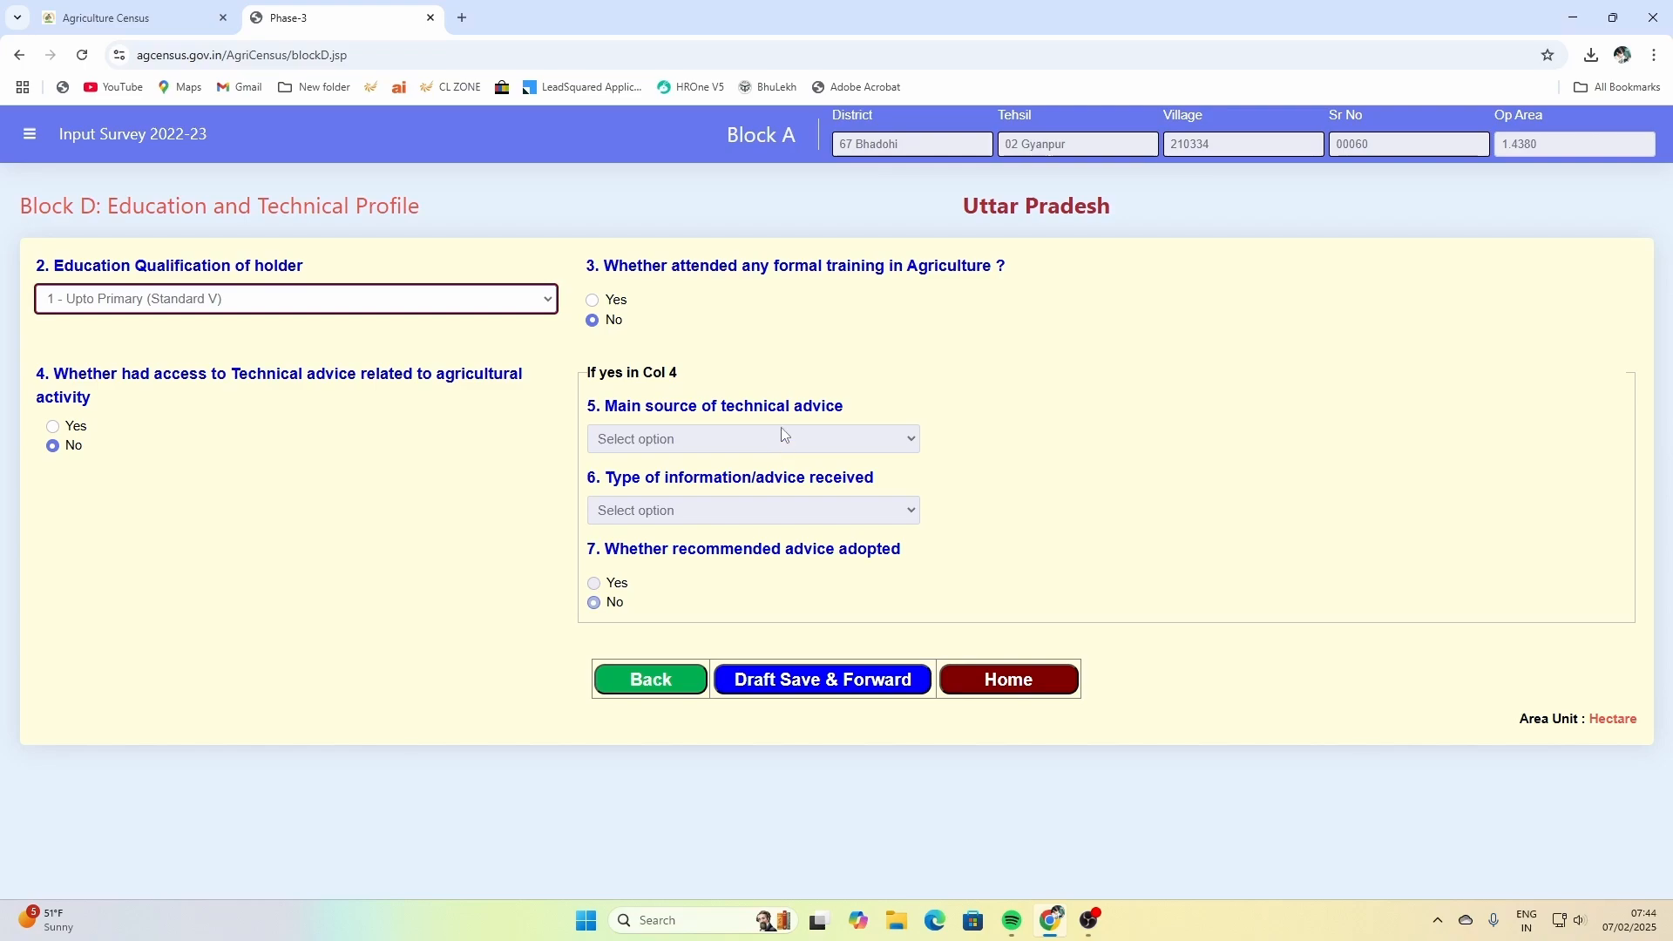
pyautogui.click(856, 435)
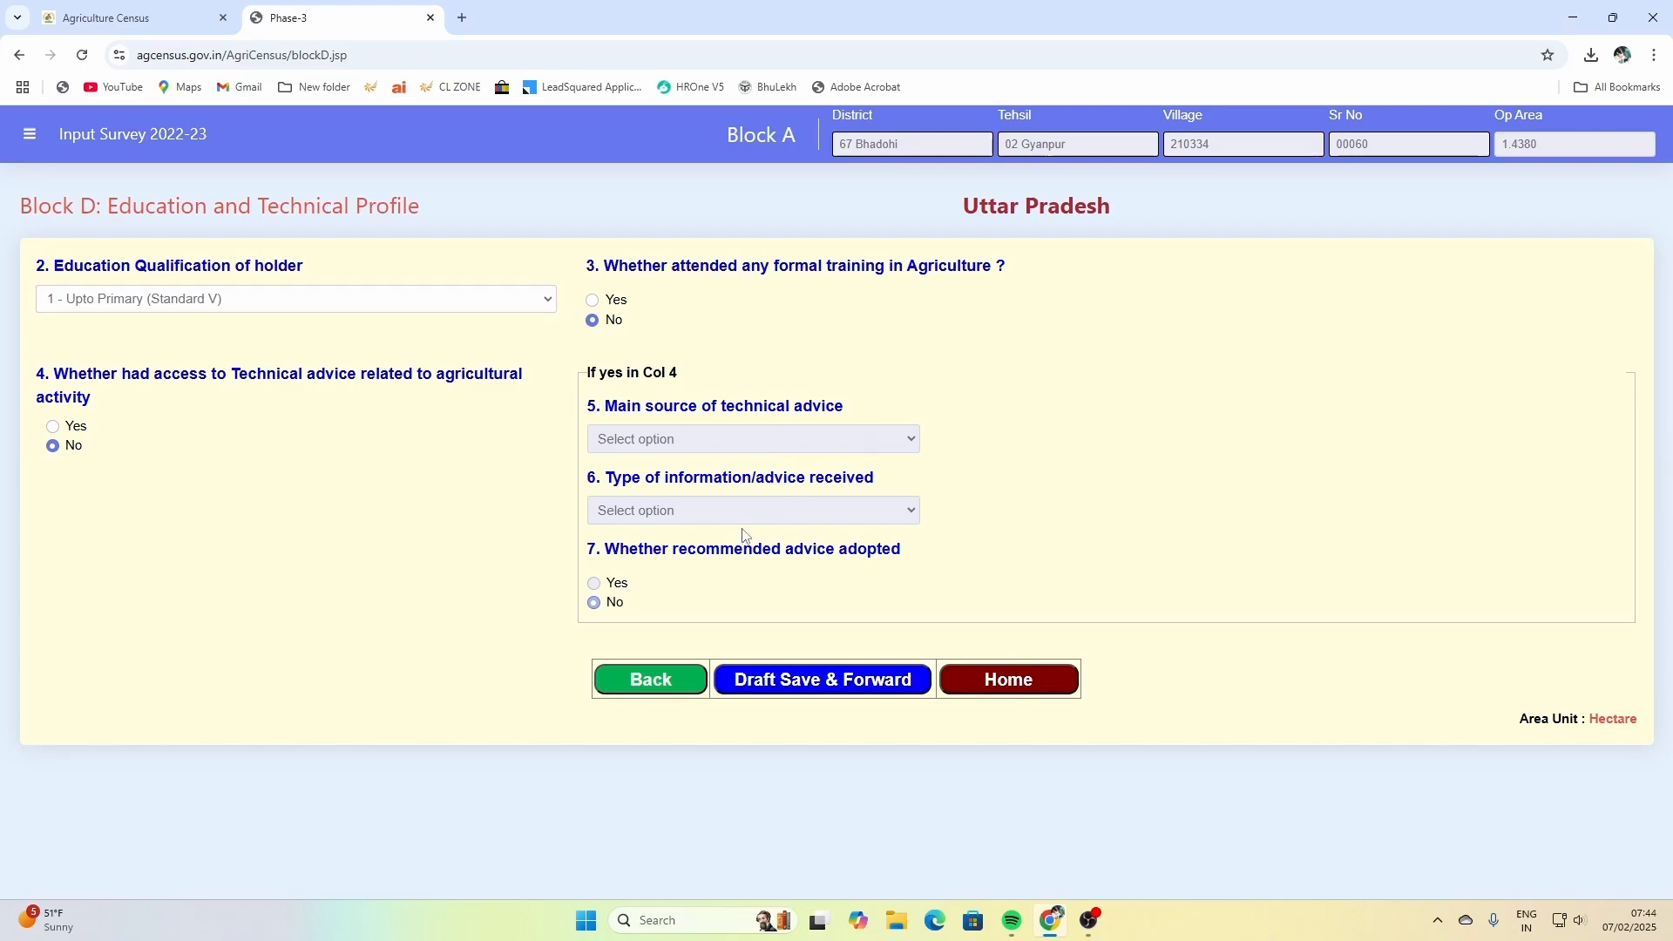
pyautogui.click(809, 676)
pyautogui.press('Return')
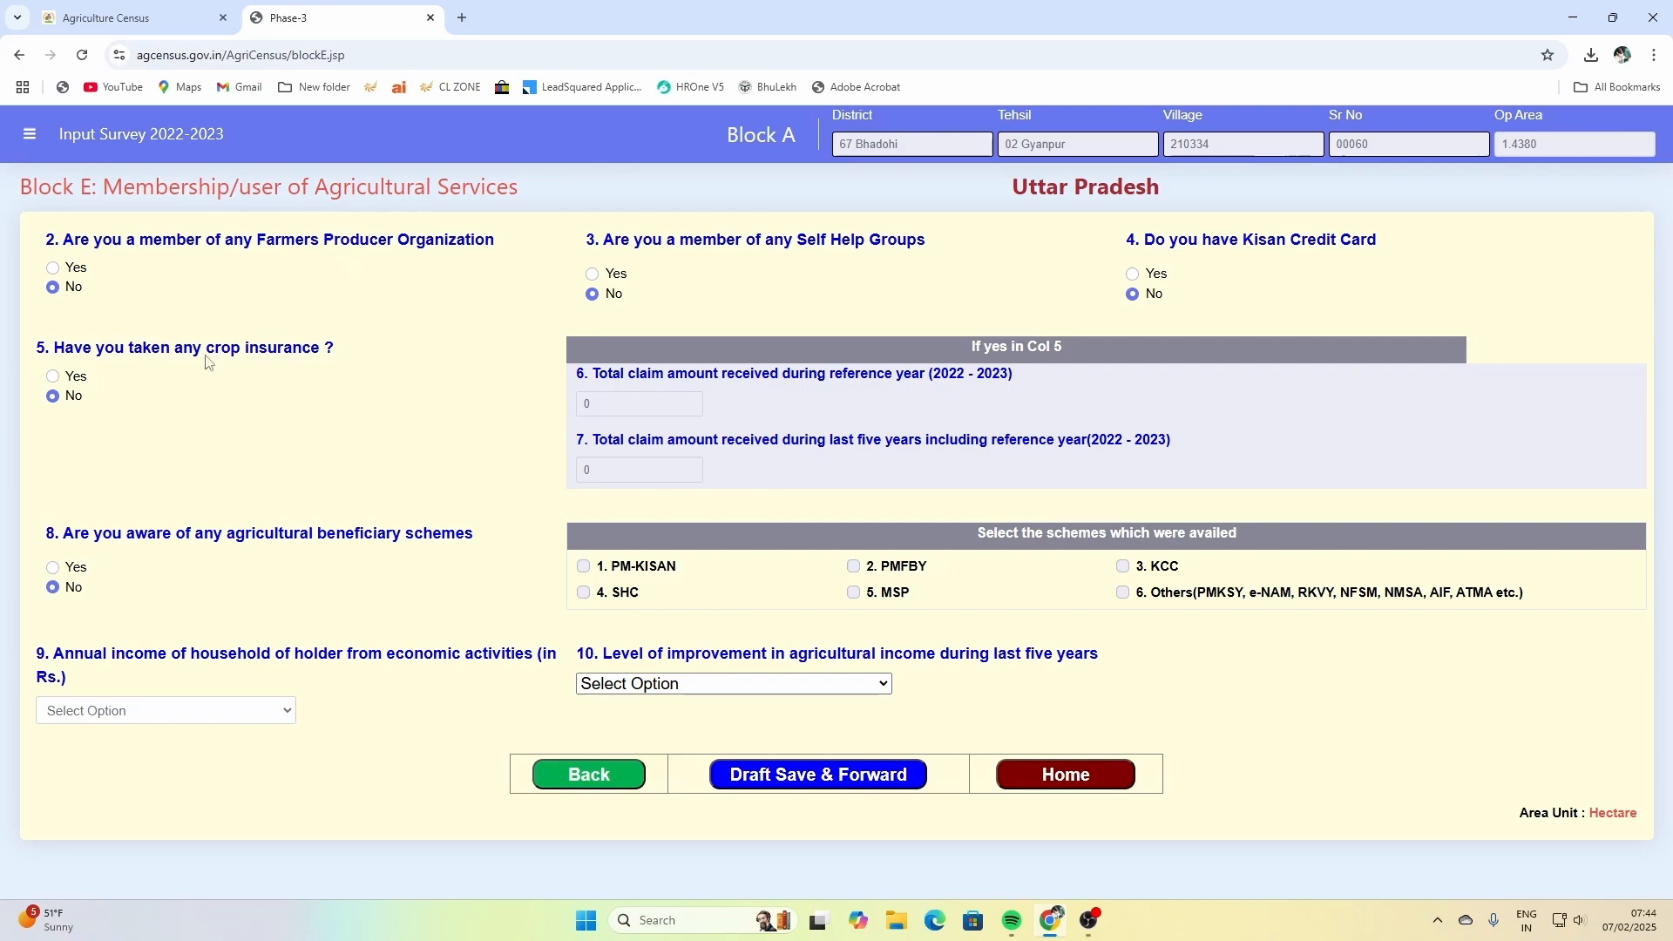
# Switch the crop insurance answer to Yes and back to No, and mark PM-KISAN and KCC as availed schemes
pyautogui.click(52, 376)
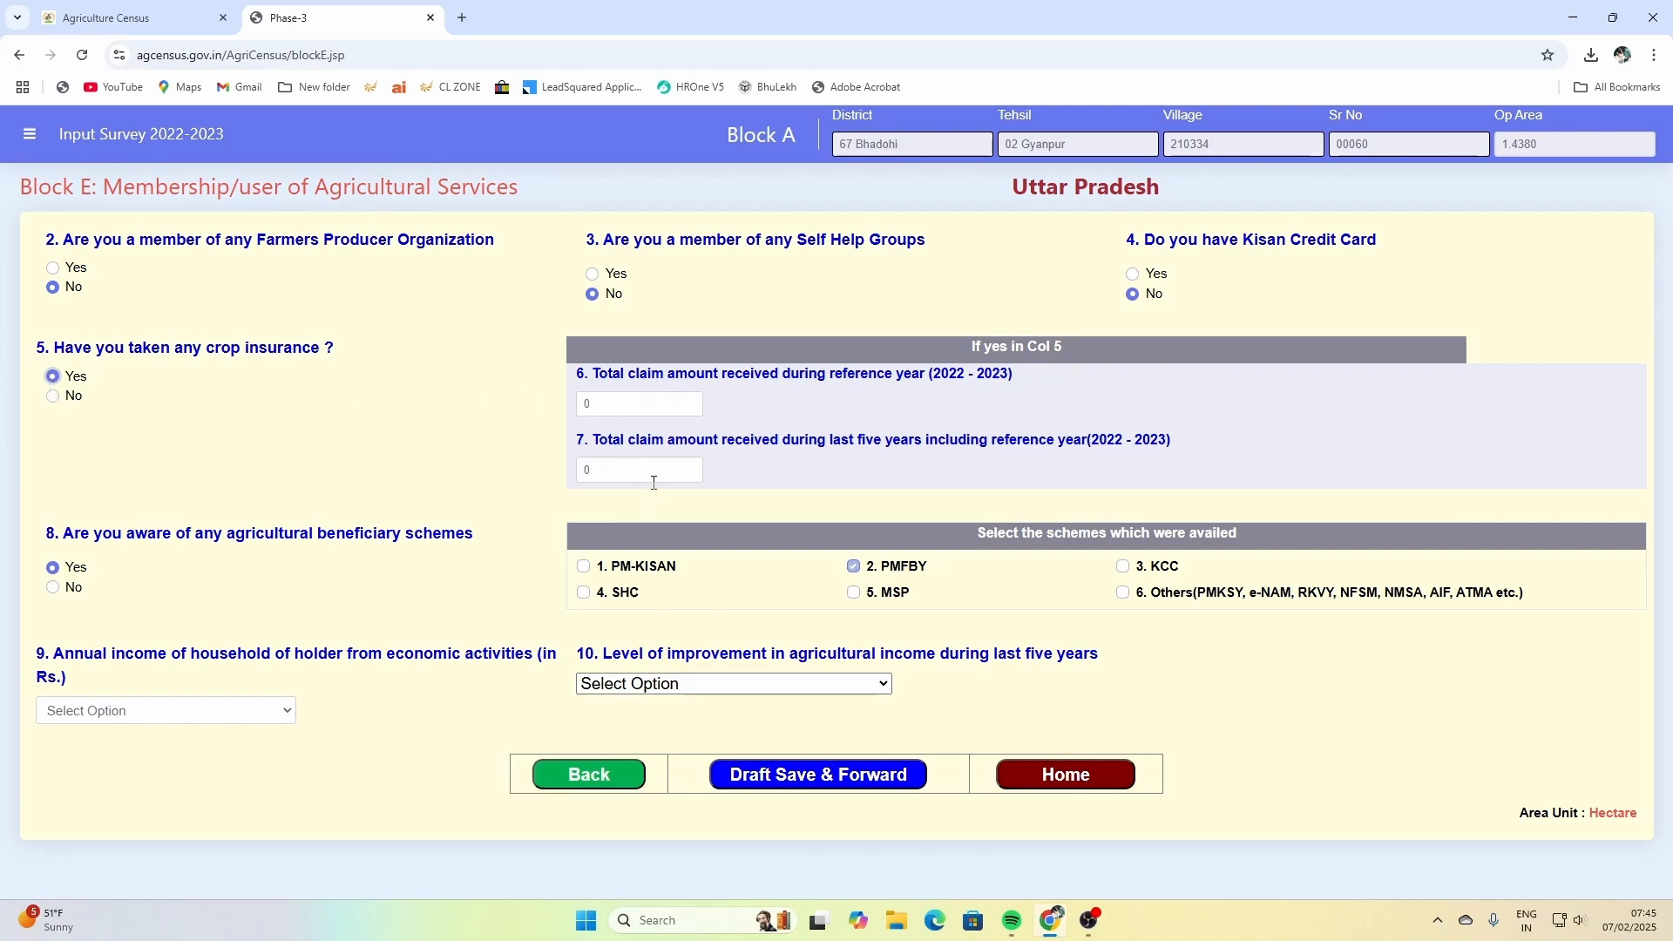
pyautogui.click(53, 396)
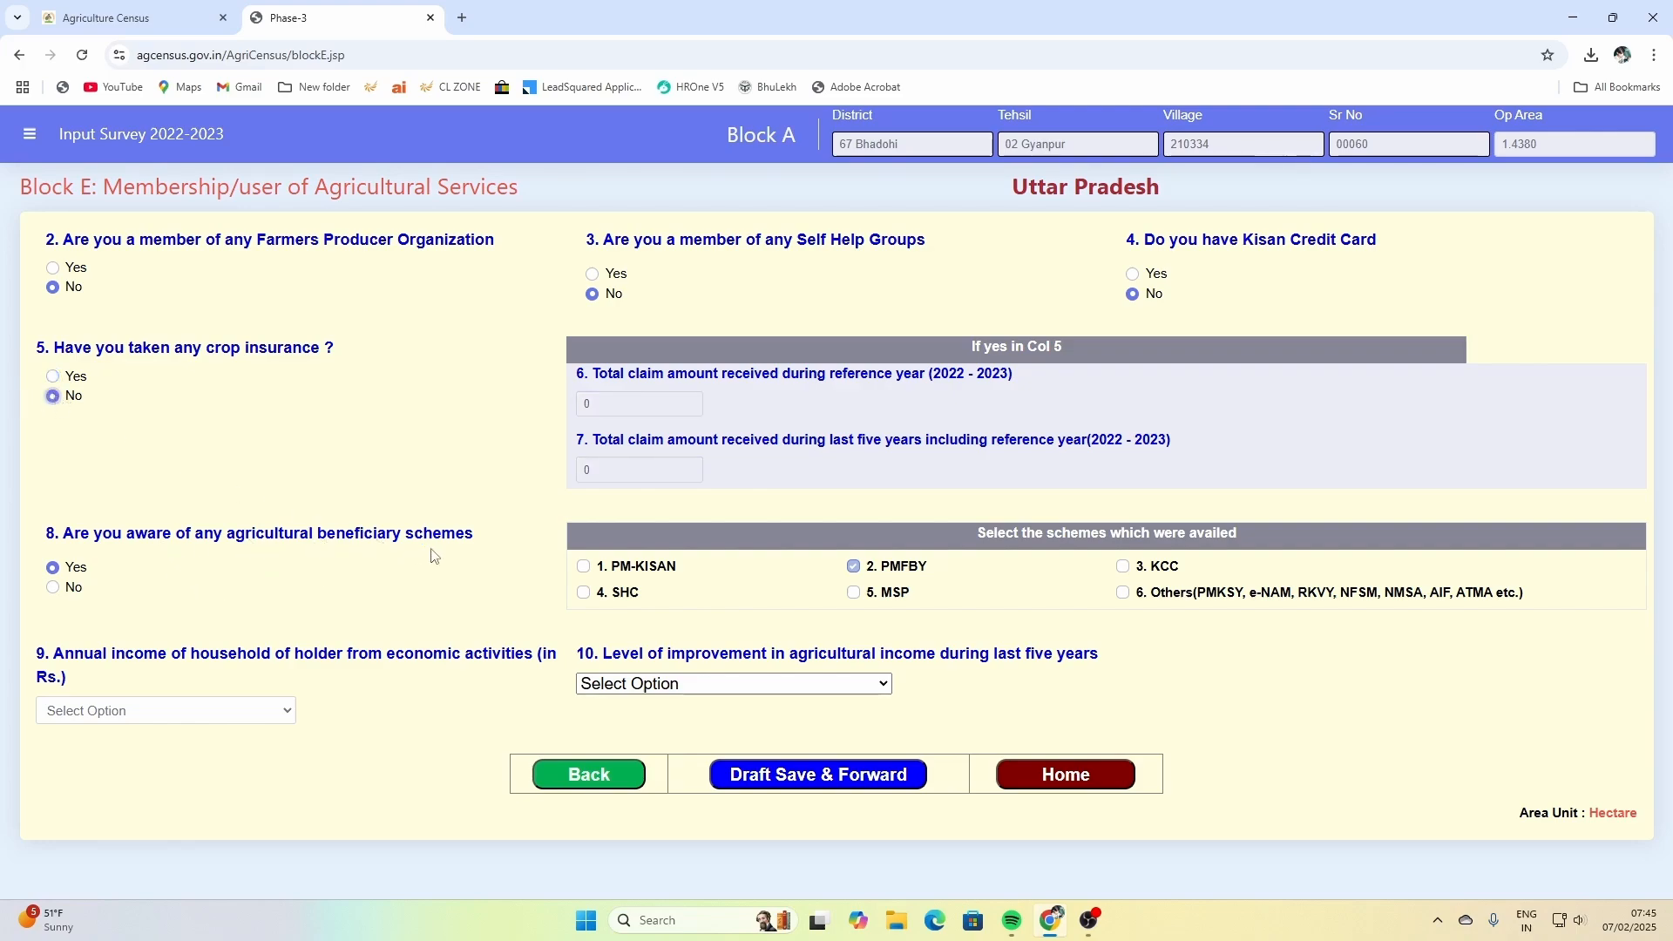
pyautogui.click(584, 568)
pyautogui.click(1124, 568)
# Set the household's annual income from economic activities to "1 - Less than 50000"
pyautogui.click(238, 708)
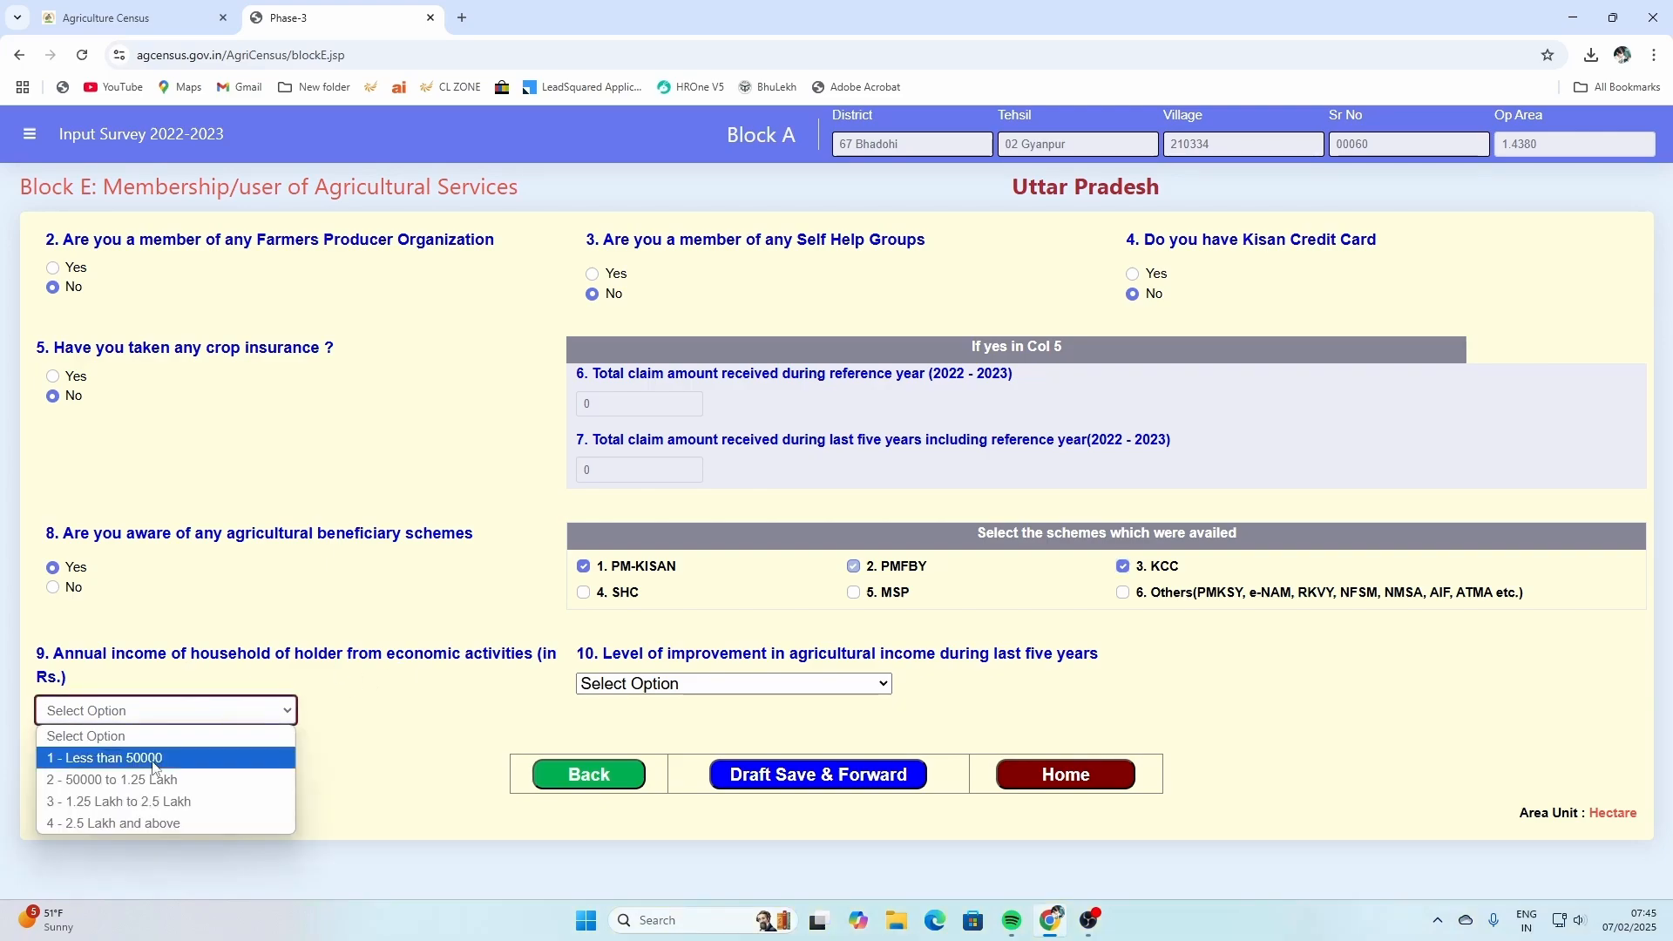
pyautogui.click(155, 758)
pyautogui.click(242, 711)
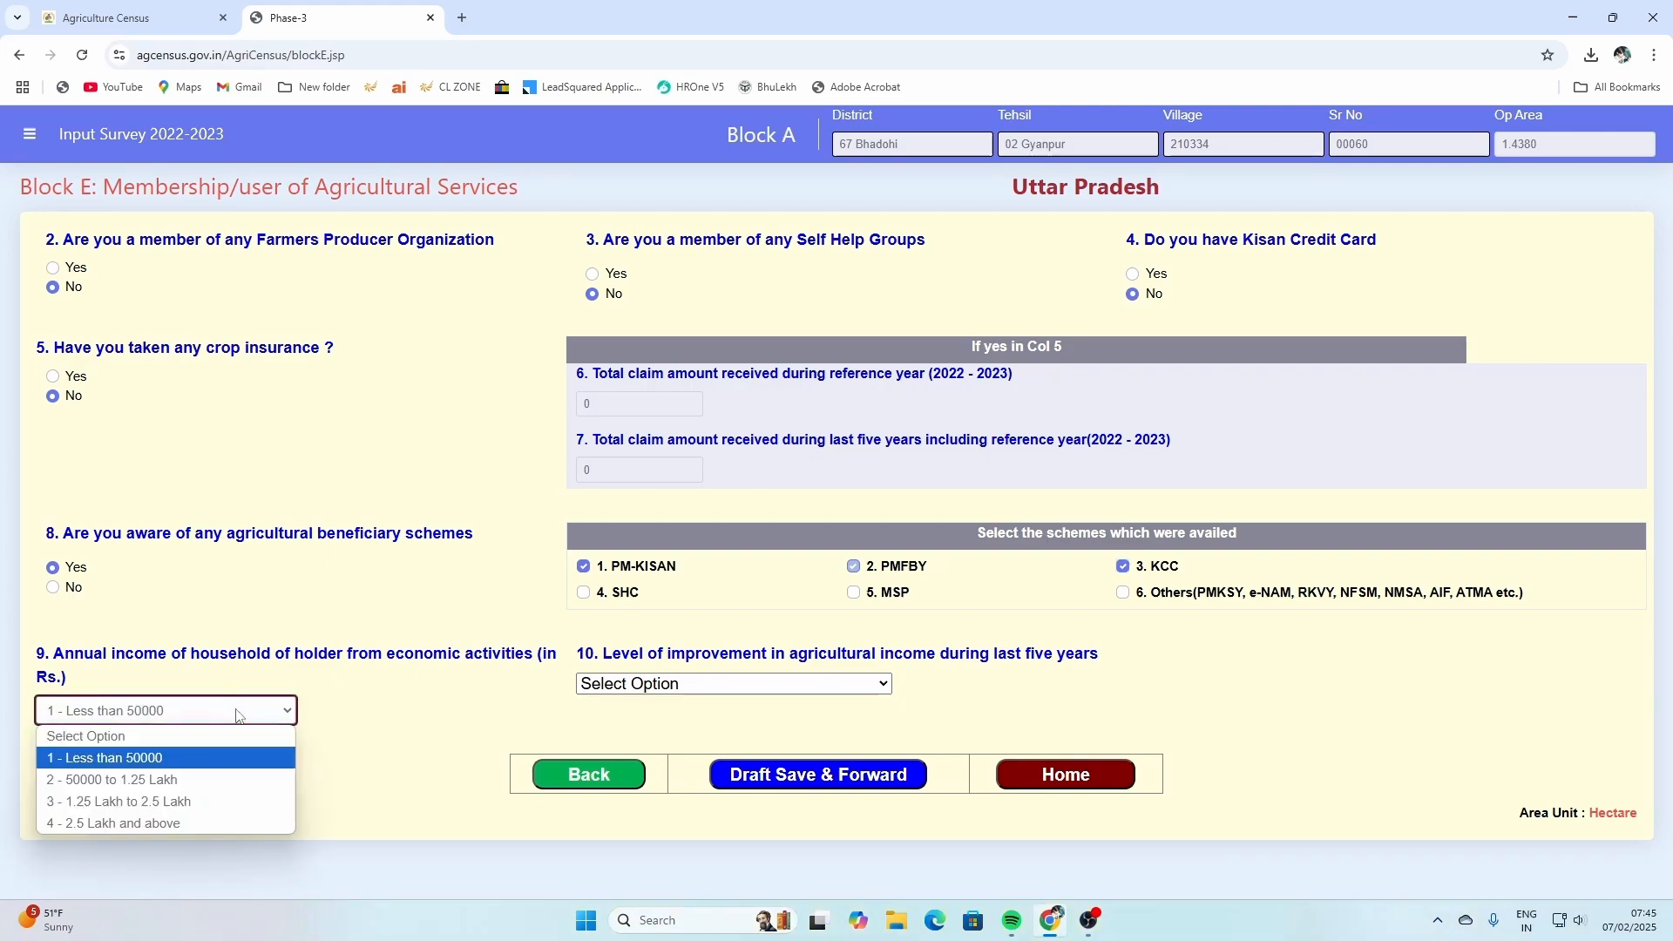
pyautogui.click(185, 757)
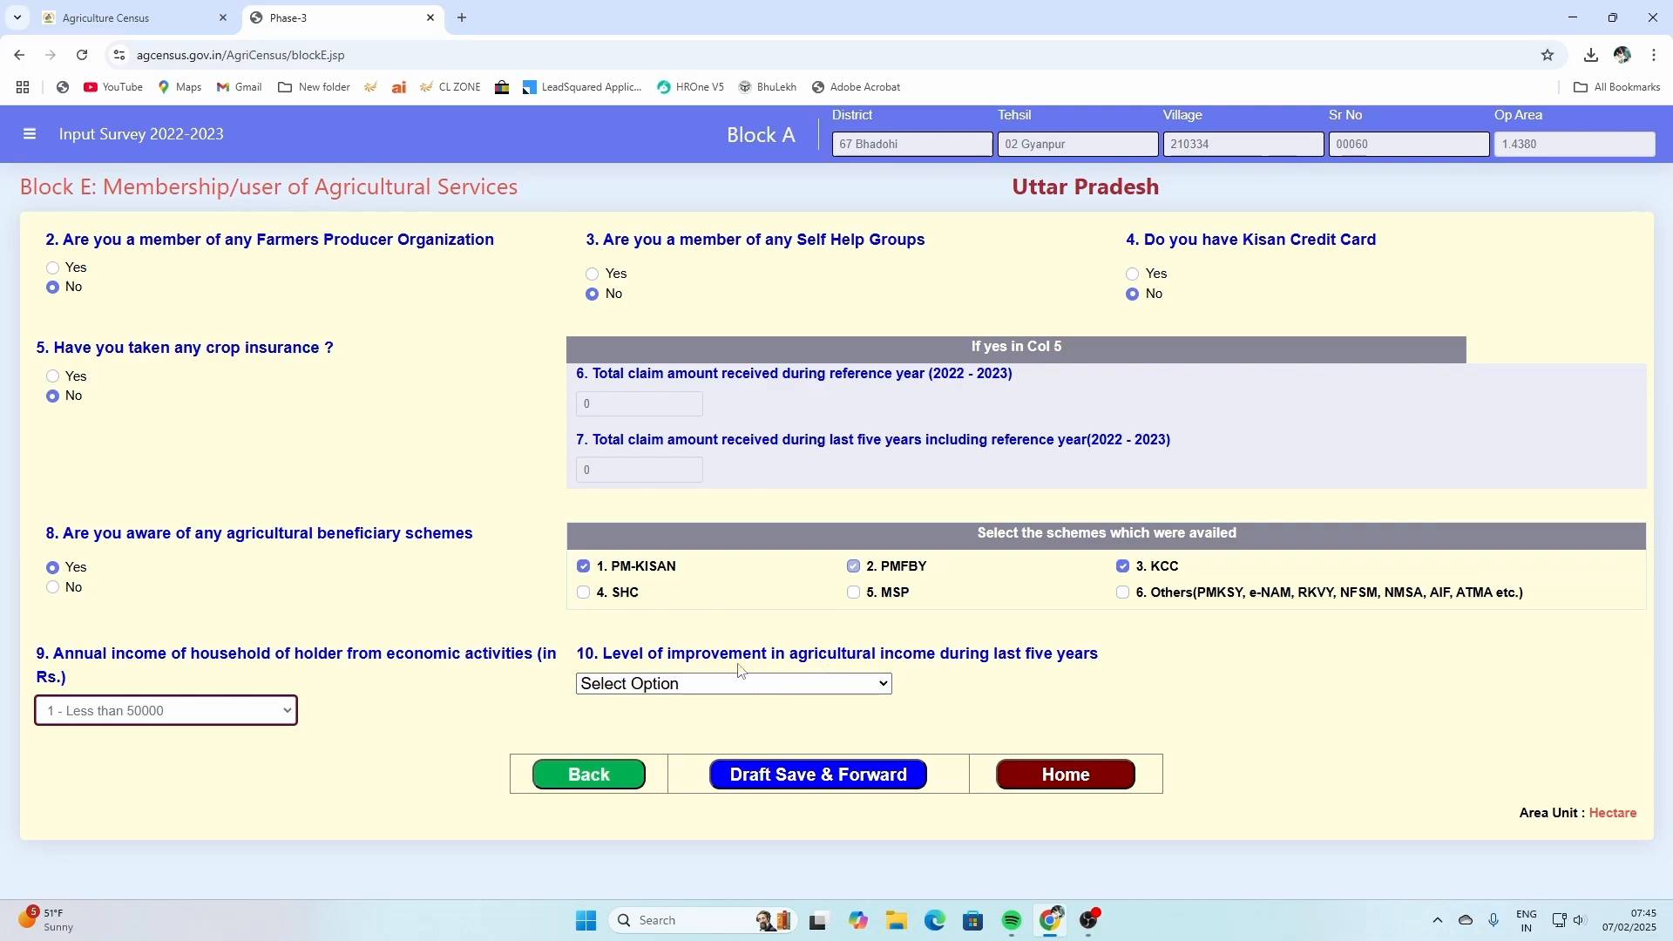
# Set the agricultural income improvement over the last five years to "1 - Upto 25%" and save Block E to move forward
pyautogui.click(781, 685)
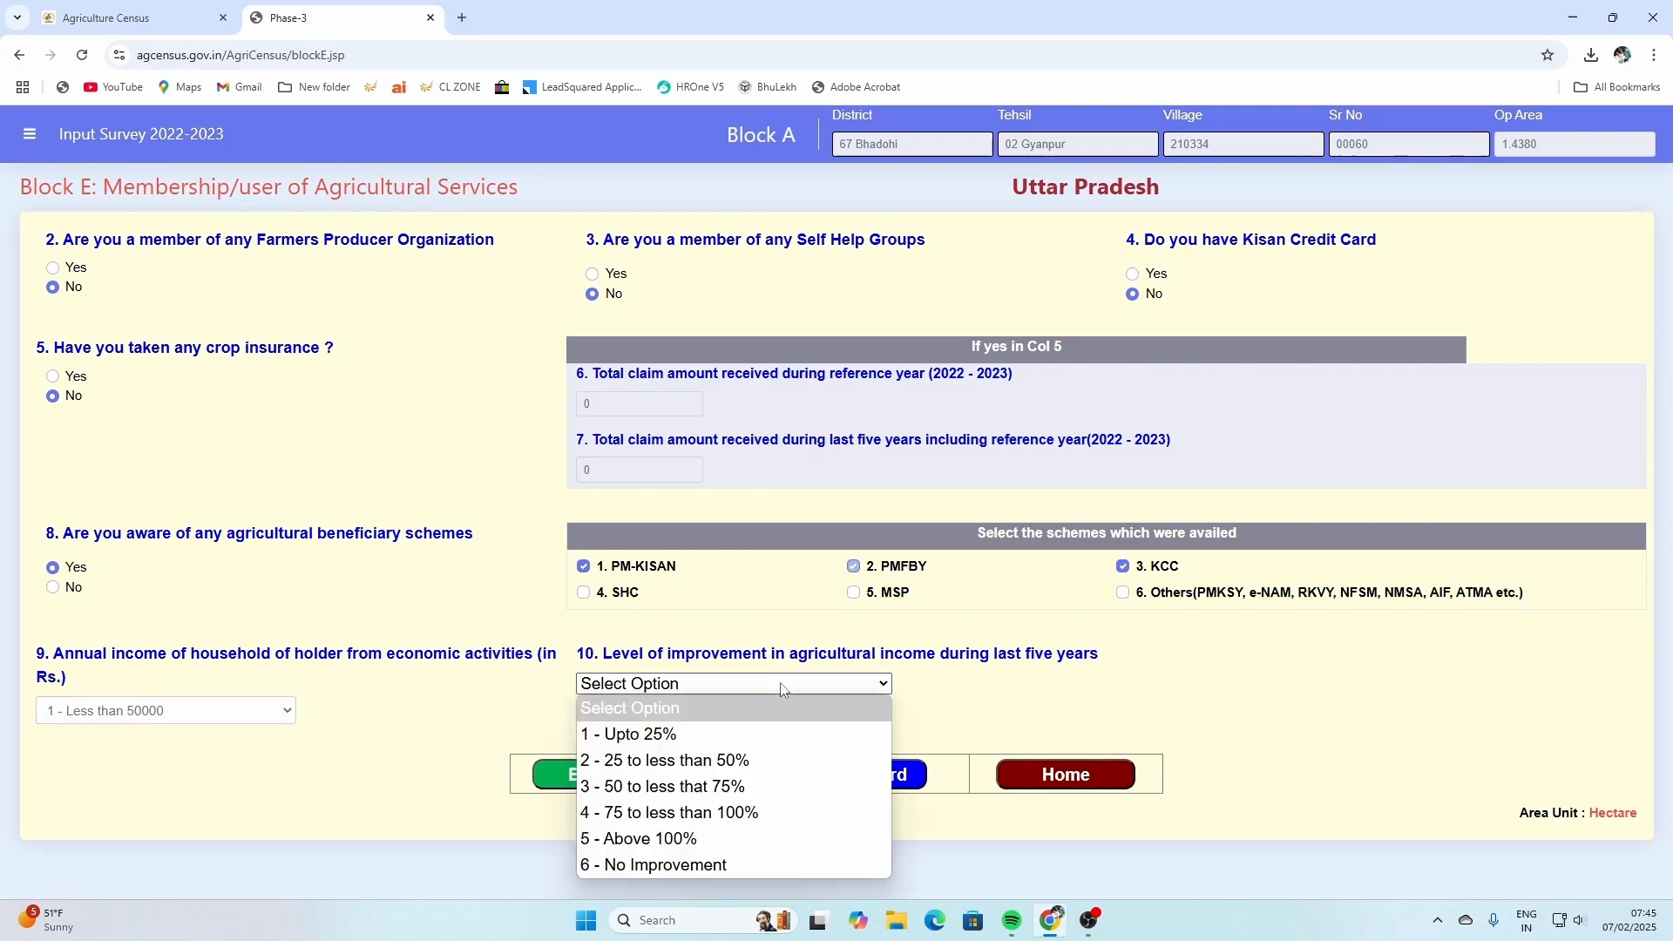
pyautogui.click(694, 733)
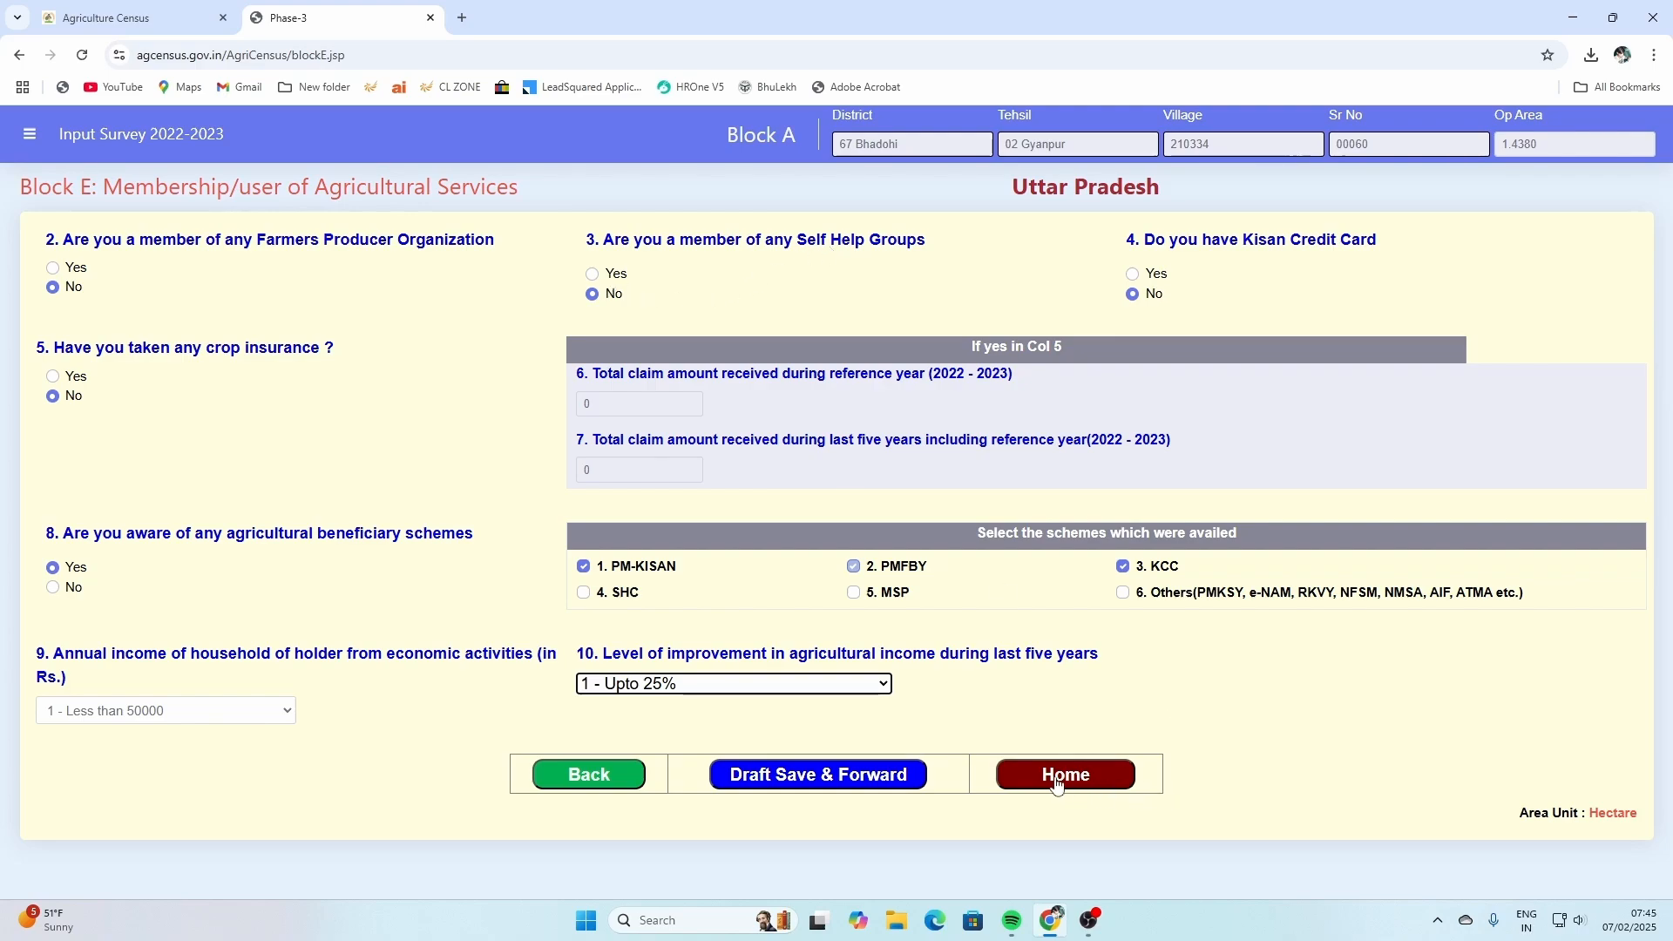
pyautogui.click(824, 777)
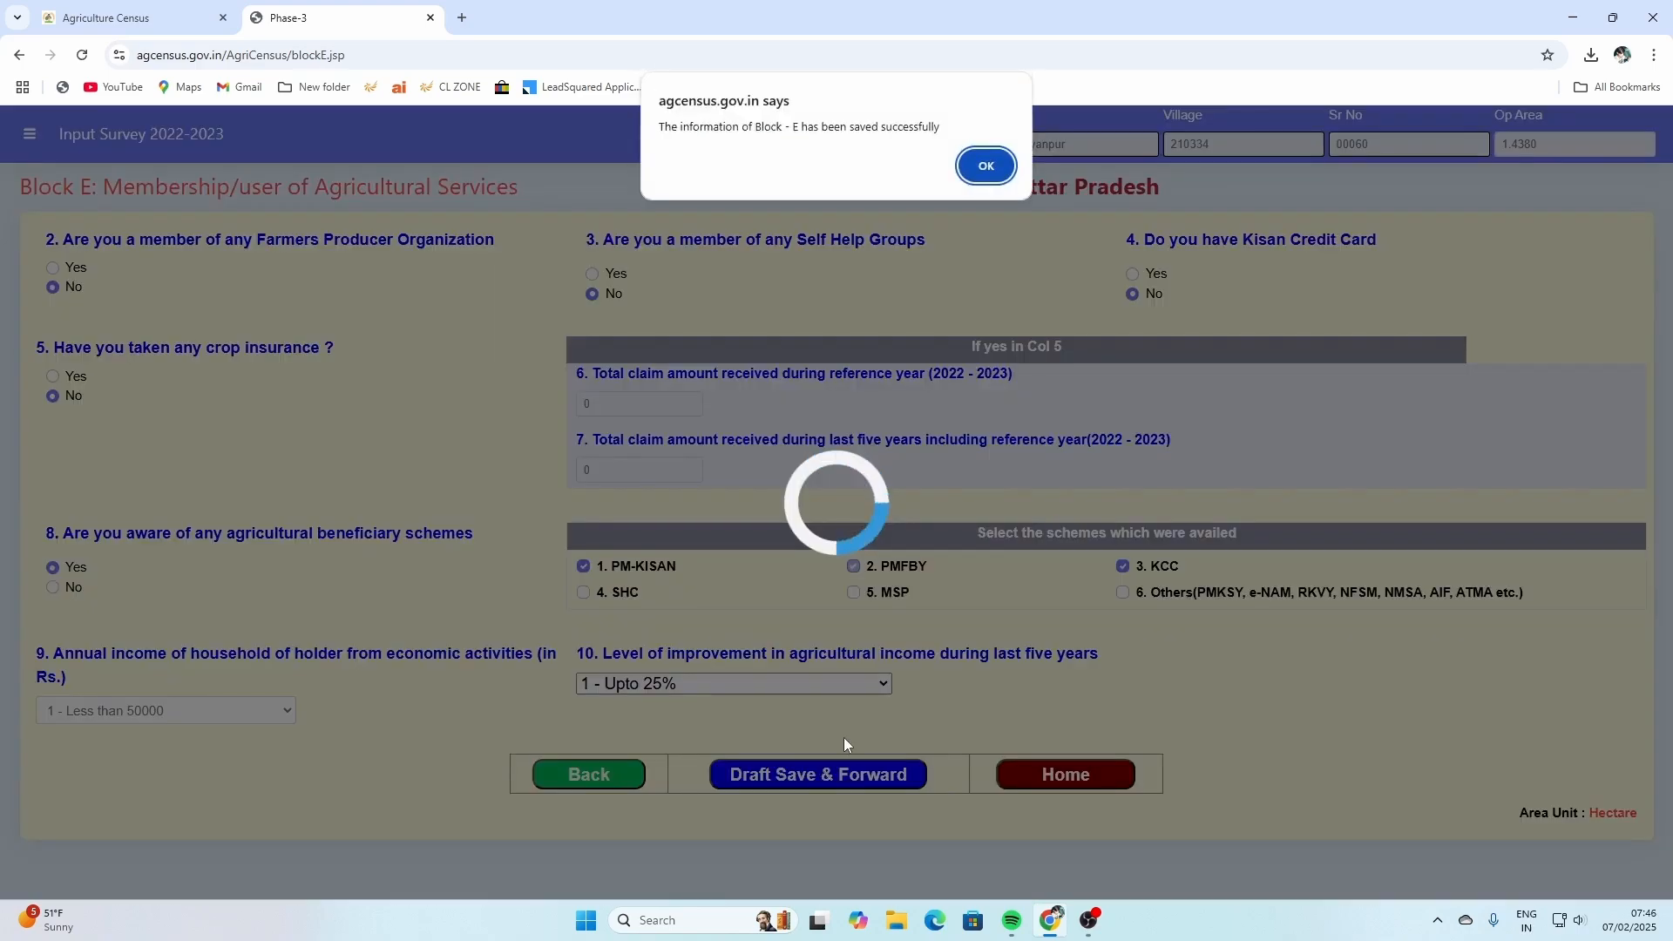
pyautogui.click(983, 161)
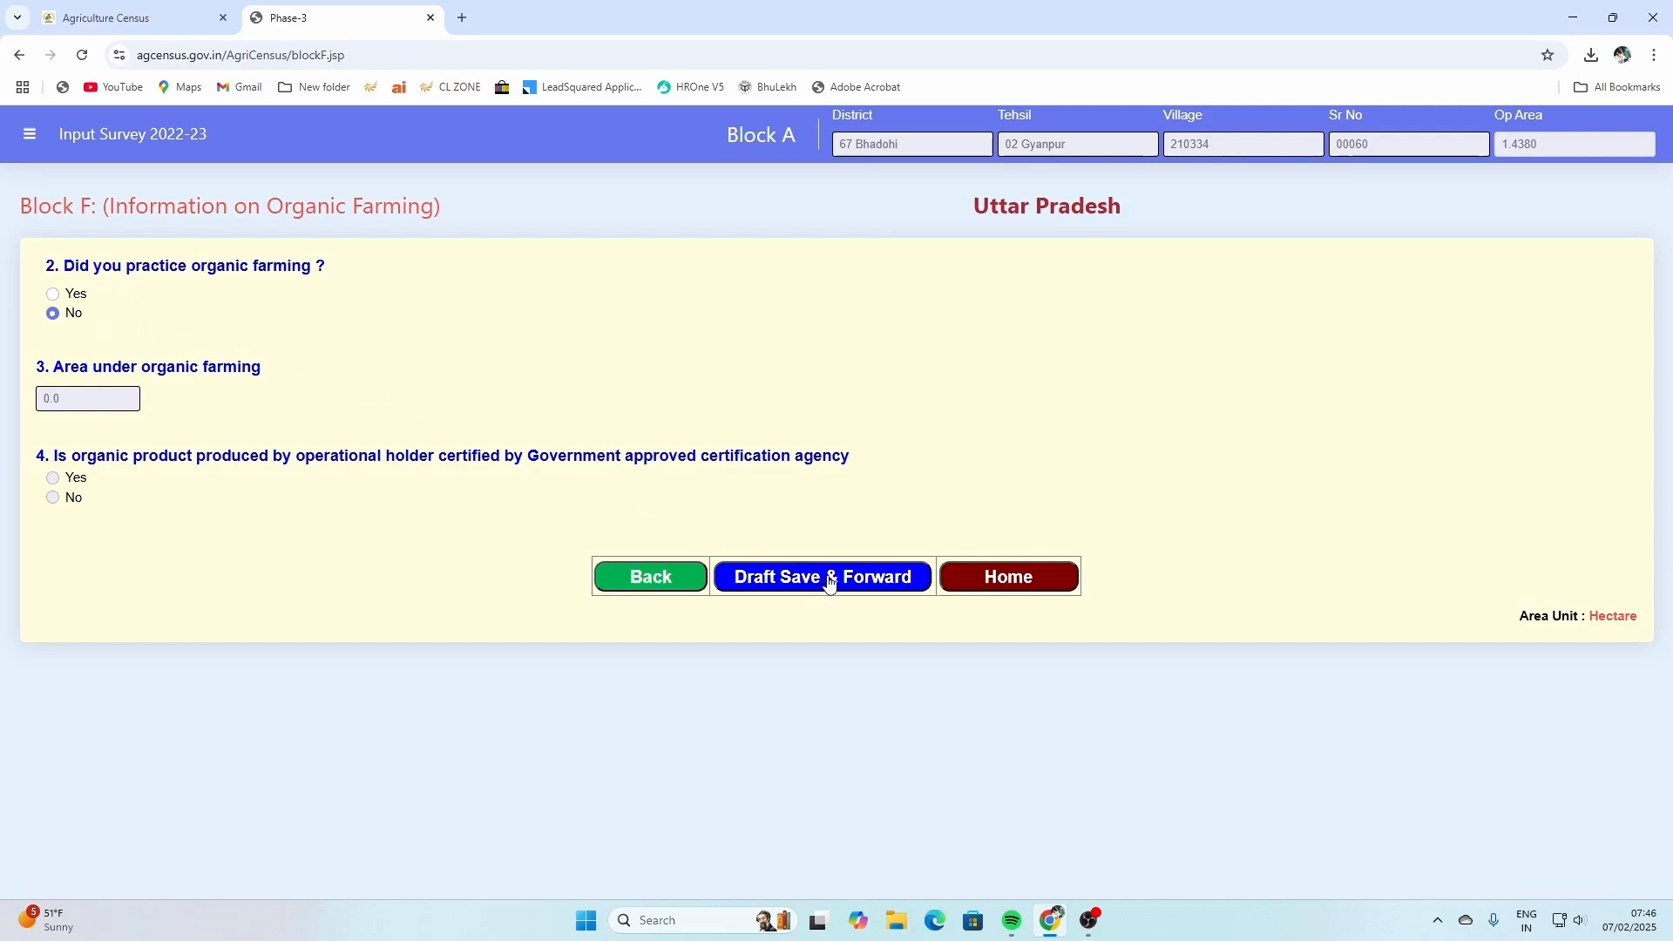
# Switch the organic farming answer to Yes and back to No, and save Block F to move forward
pyautogui.click(54, 294)
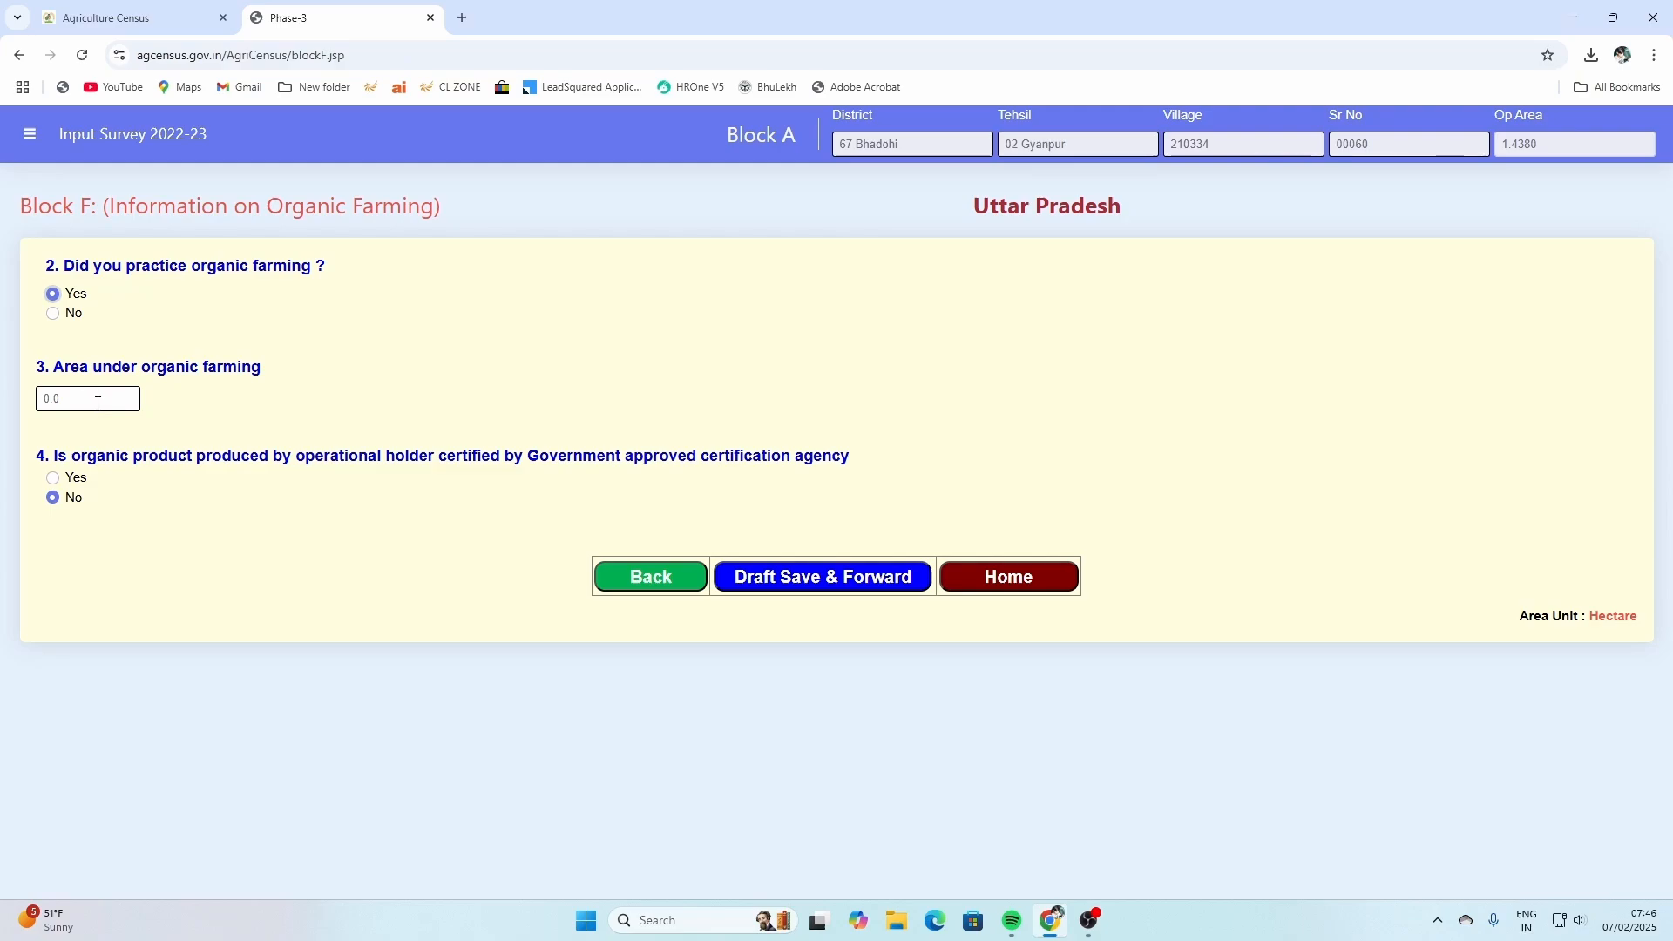
pyautogui.click(53, 314)
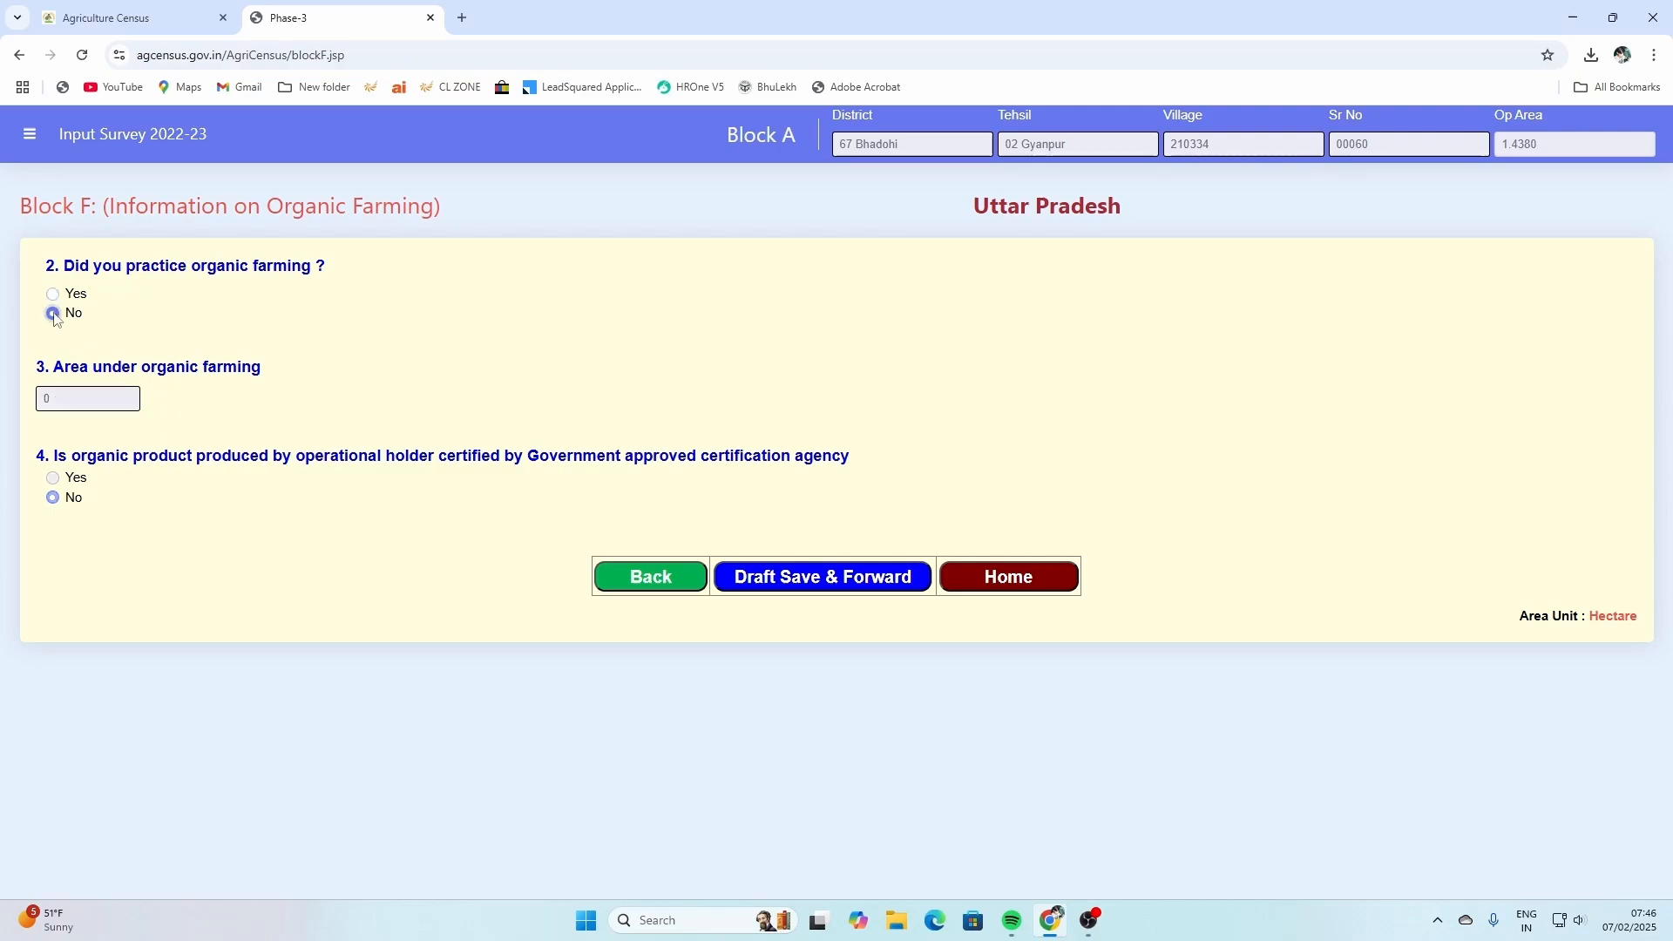
pyautogui.click(854, 588)
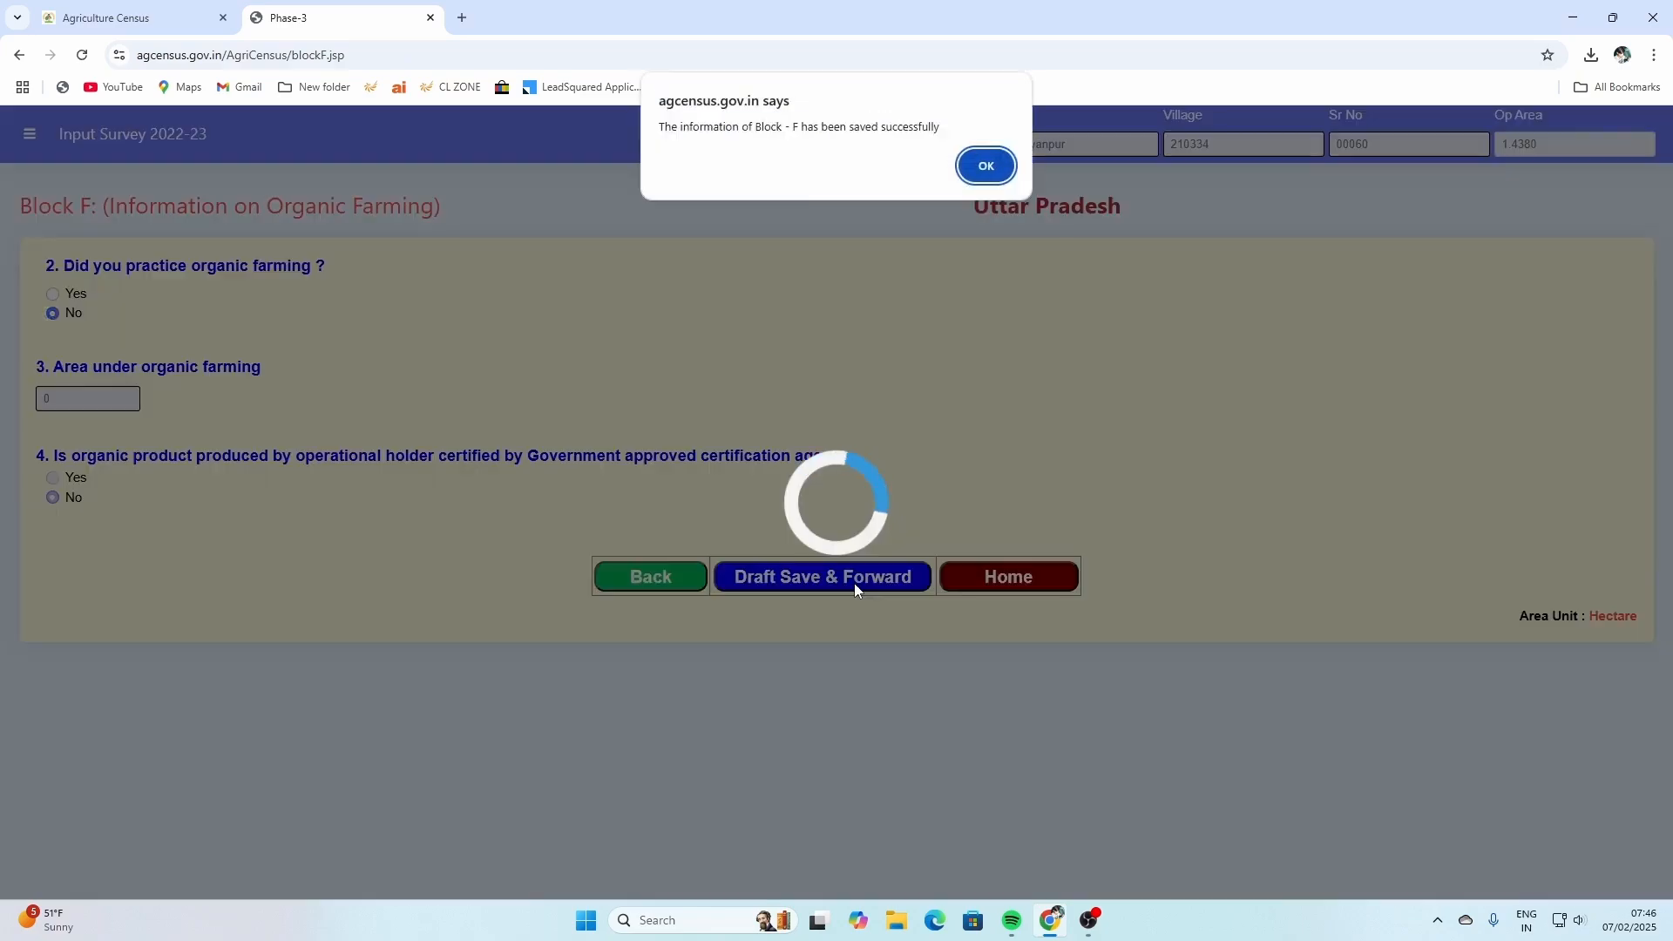
pyautogui.click(982, 166)
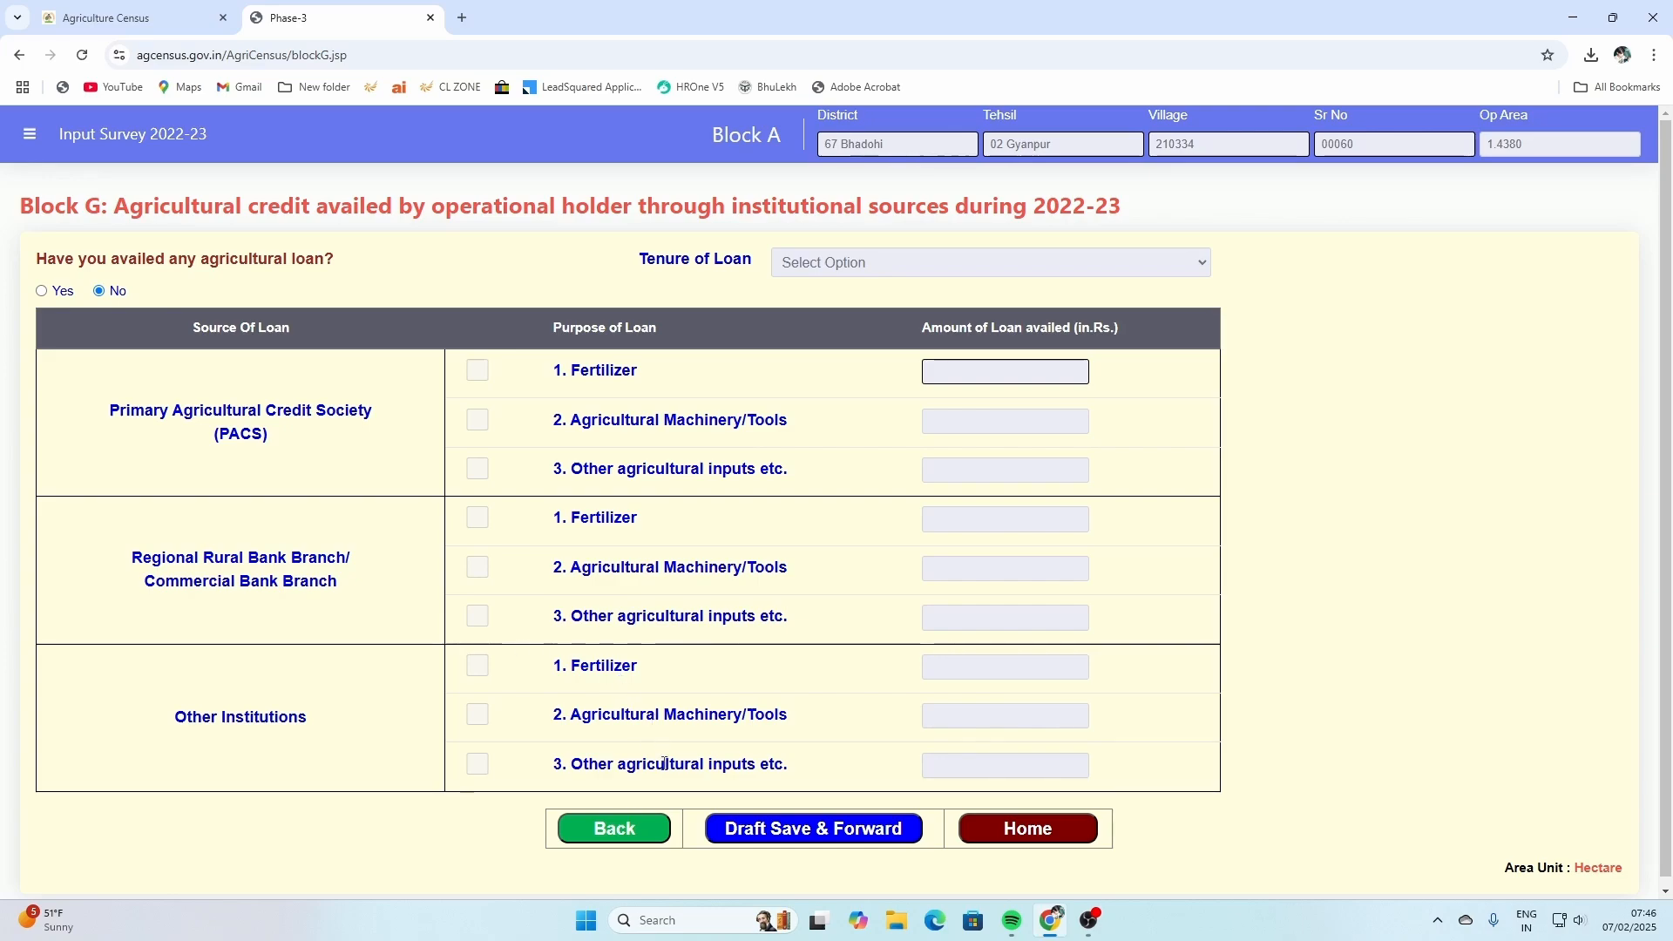
# Switch the agricultural loan answer to Yes and back to No, and save Block G to move forward
pyautogui.click(41, 291)
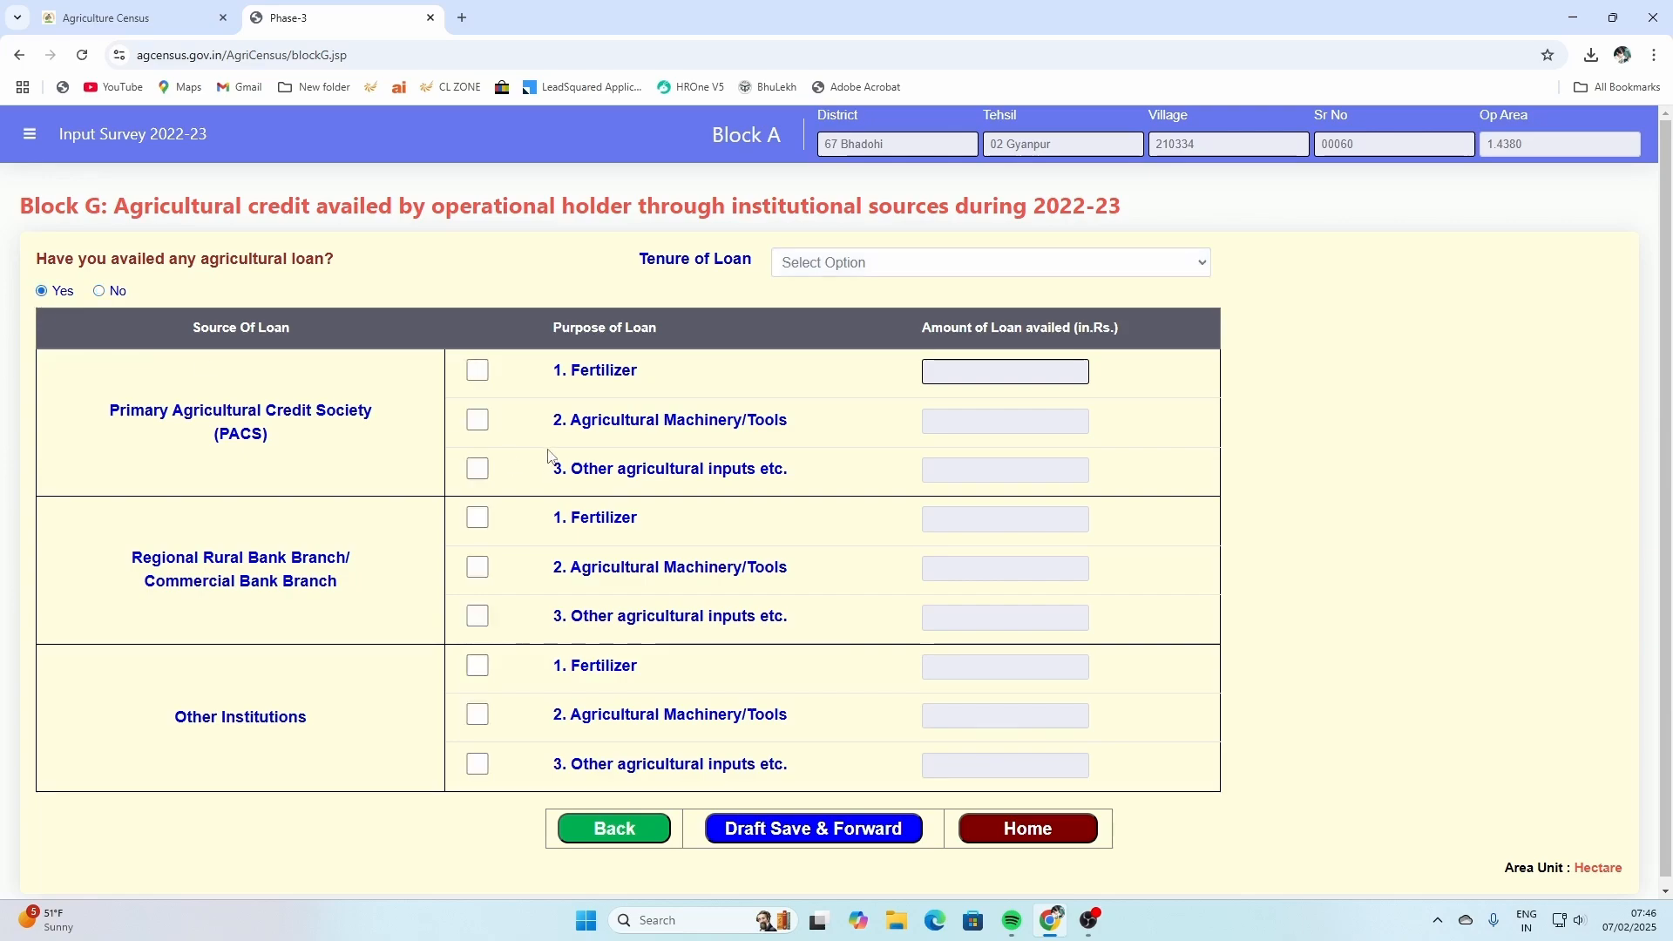
pyautogui.click(477, 716)
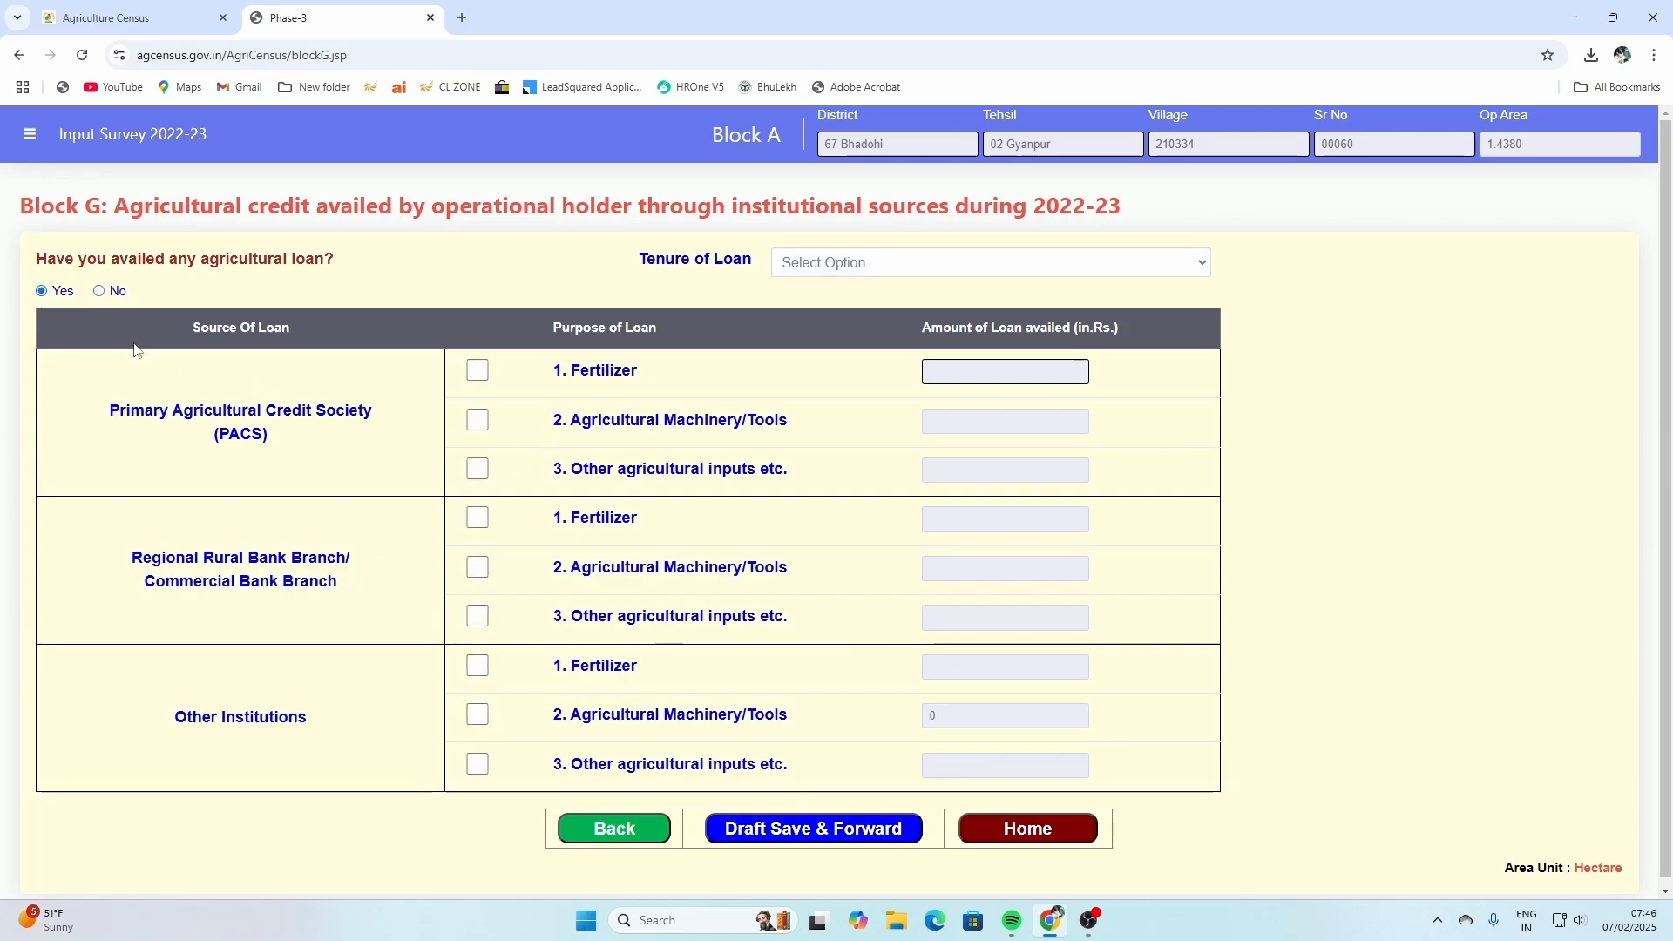
pyautogui.click(112, 292)
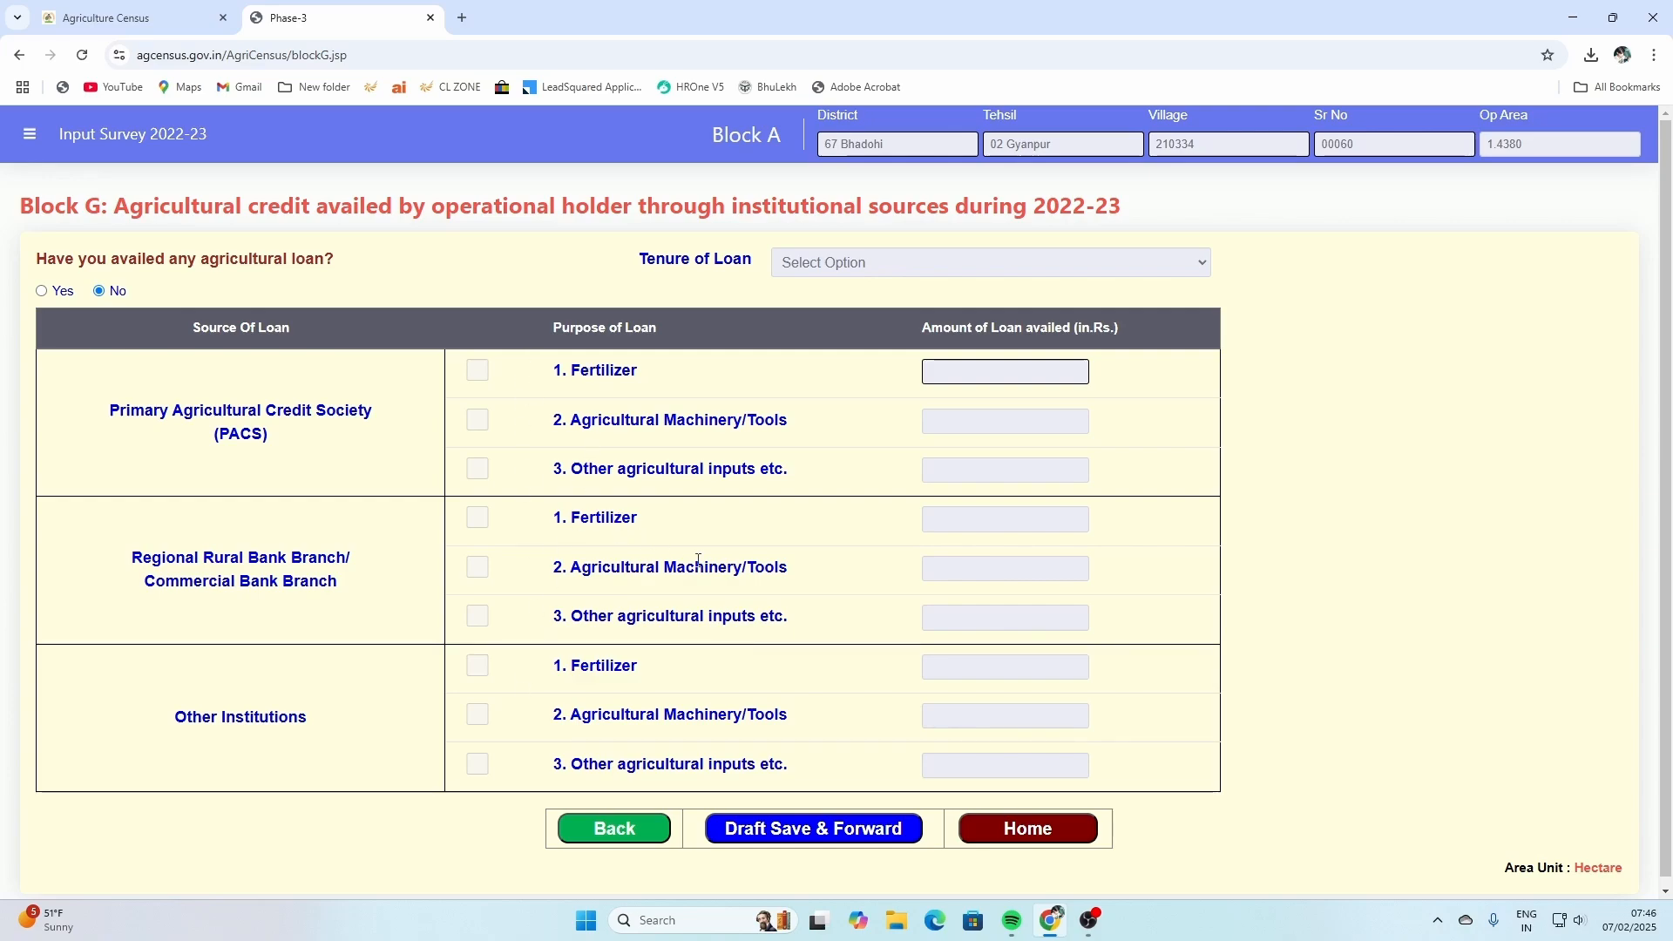
pyautogui.click(841, 829)
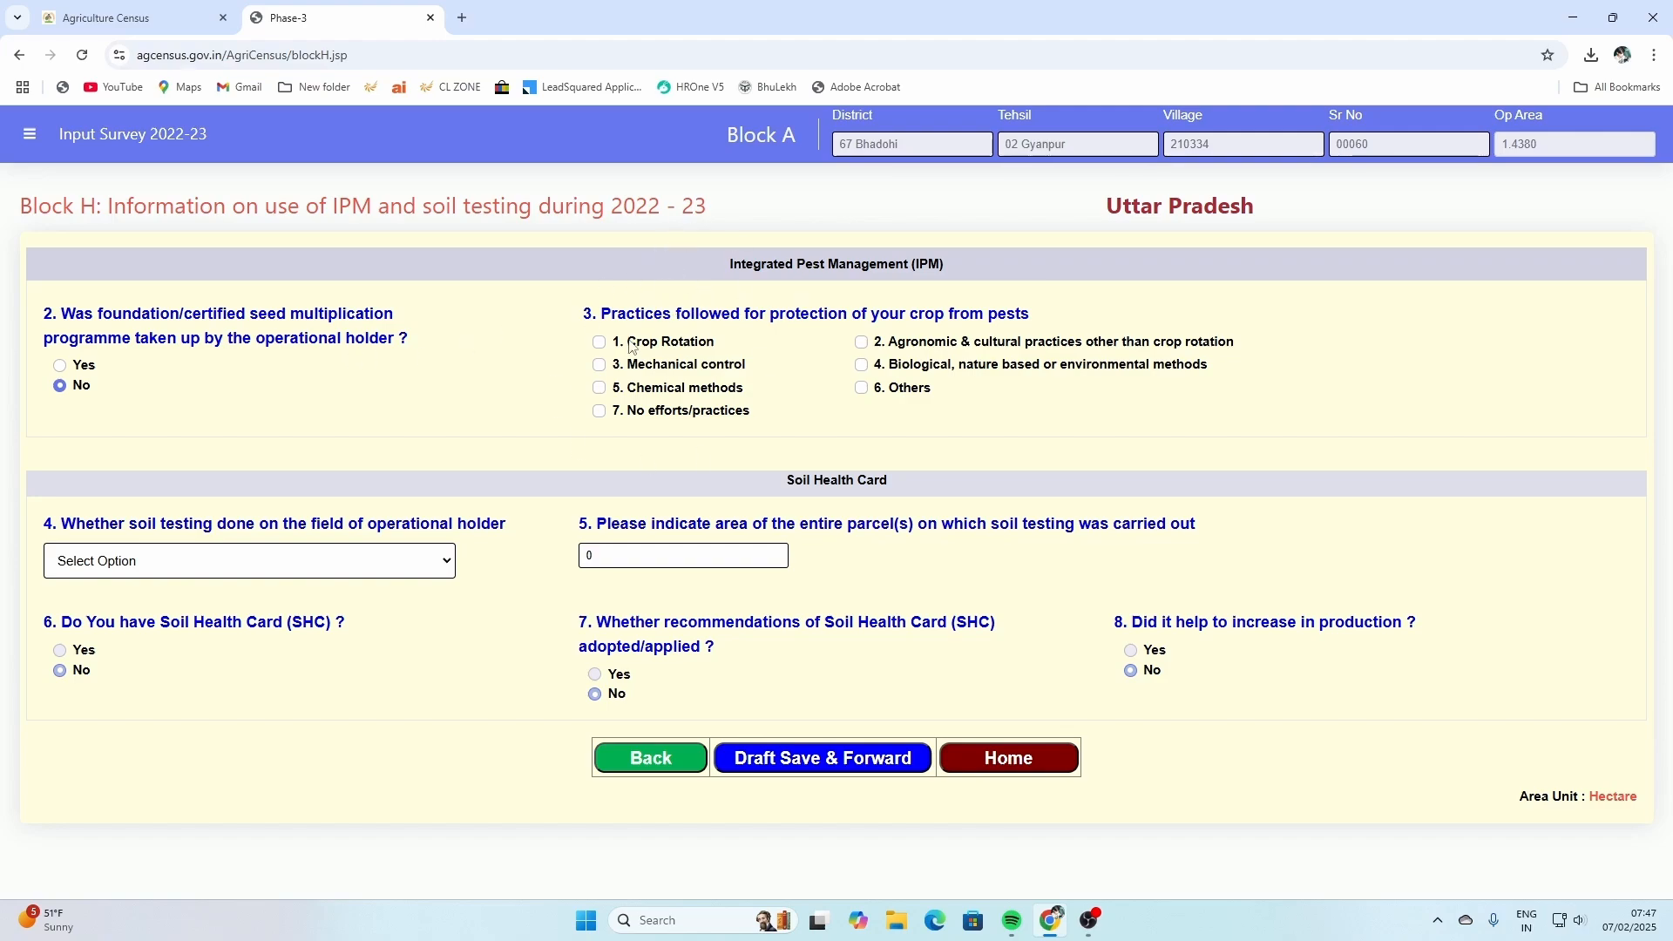
# Complete Block H with Crop Rotation as the pest protection practice and soil testing as "3. No", and save it to move forward
pyautogui.click(600, 344)
pyautogui.click(423, 566)
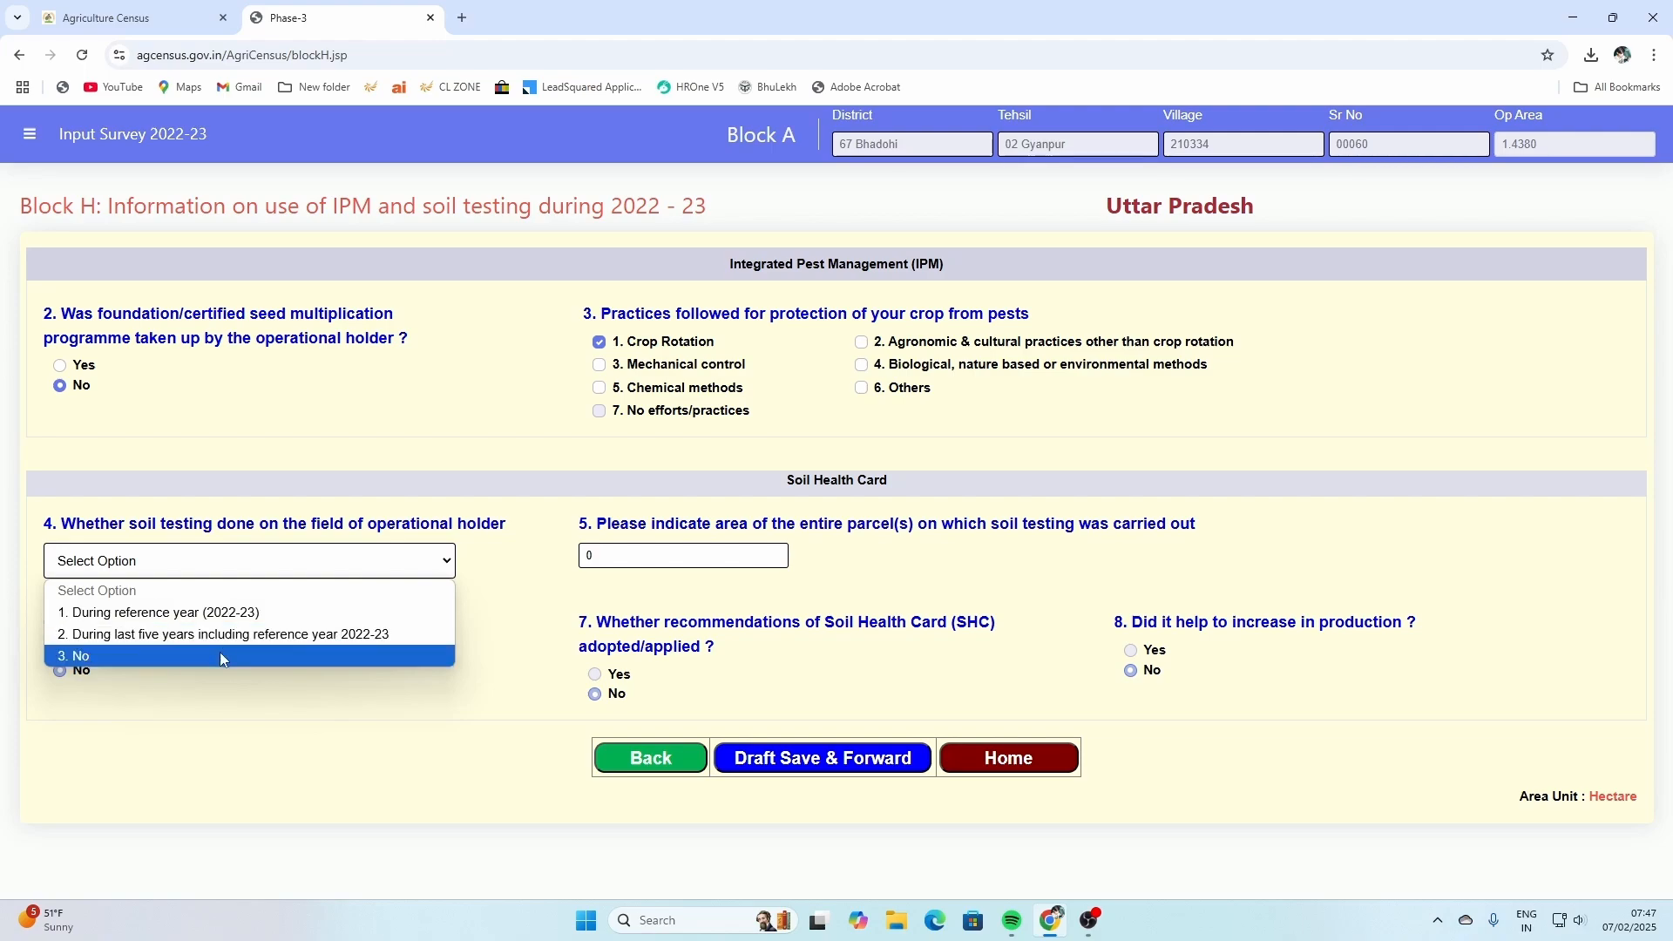
pyautogui.click(223, 659)
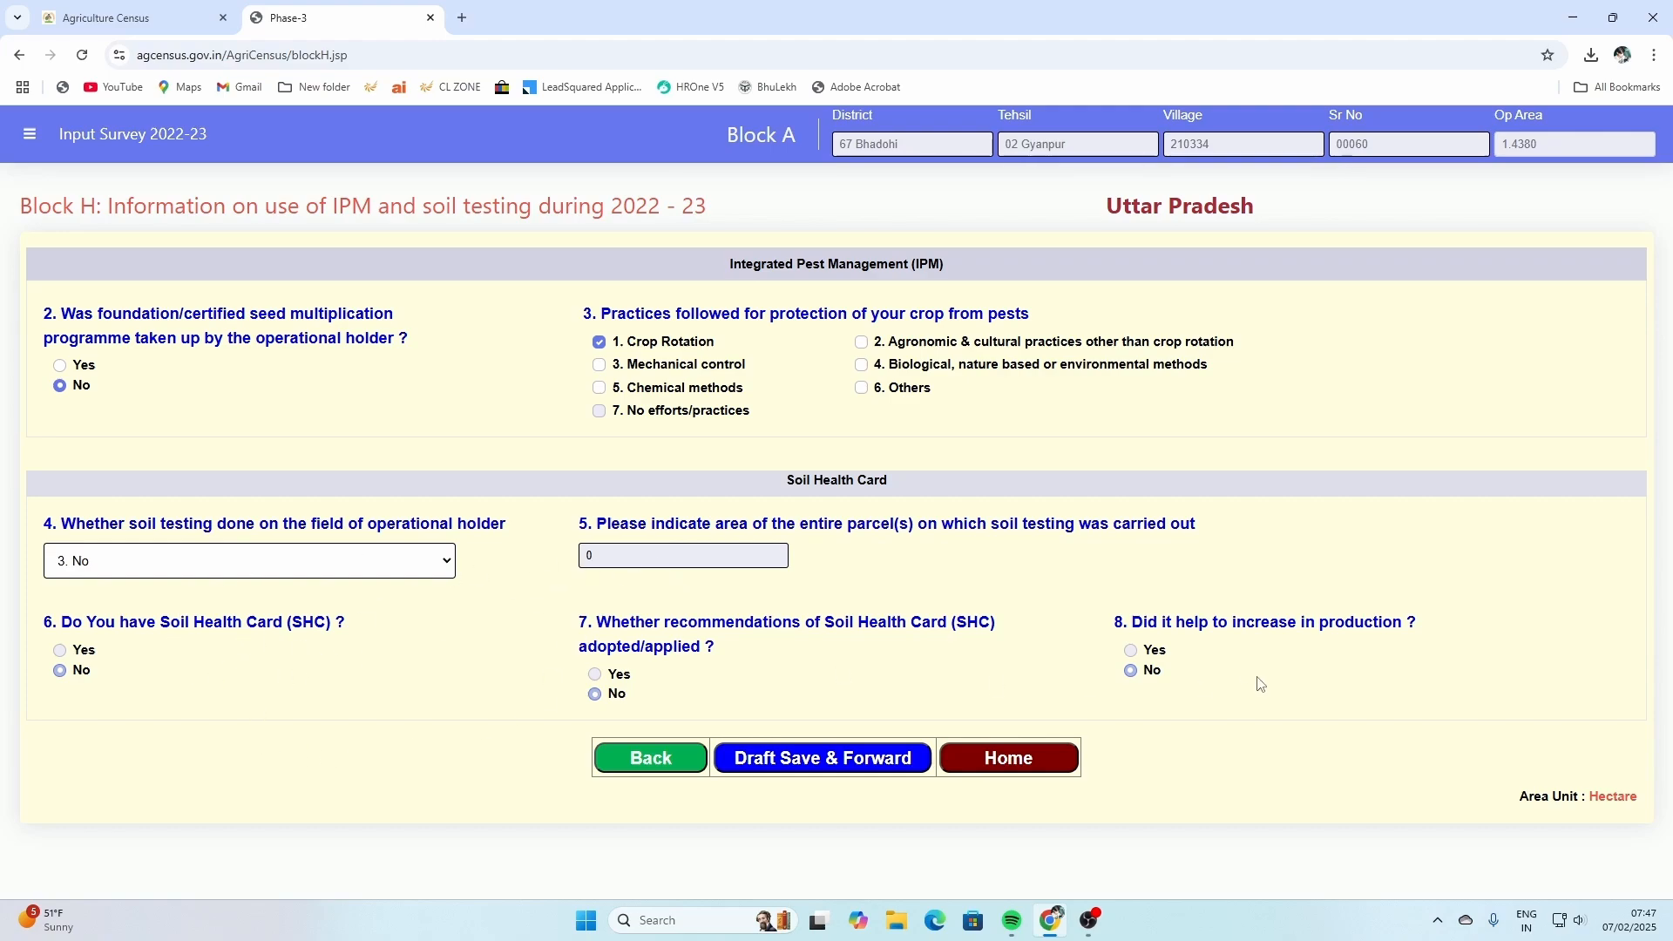
pyautogui.click(833, 765)
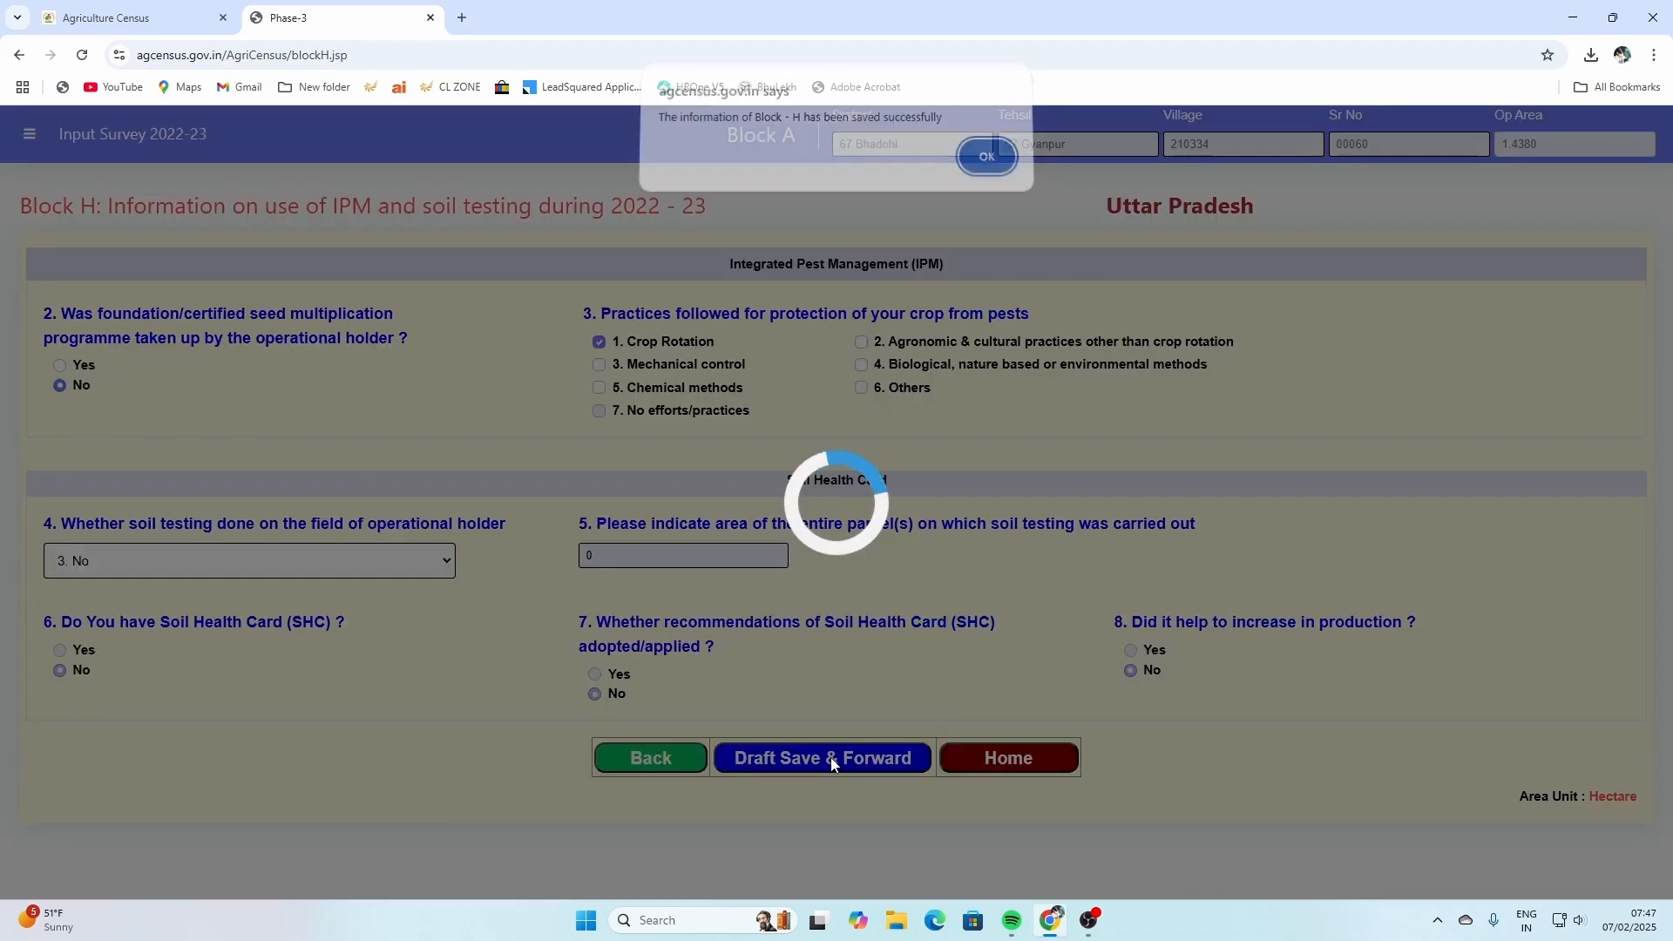
pyautogui.click(989, 166)
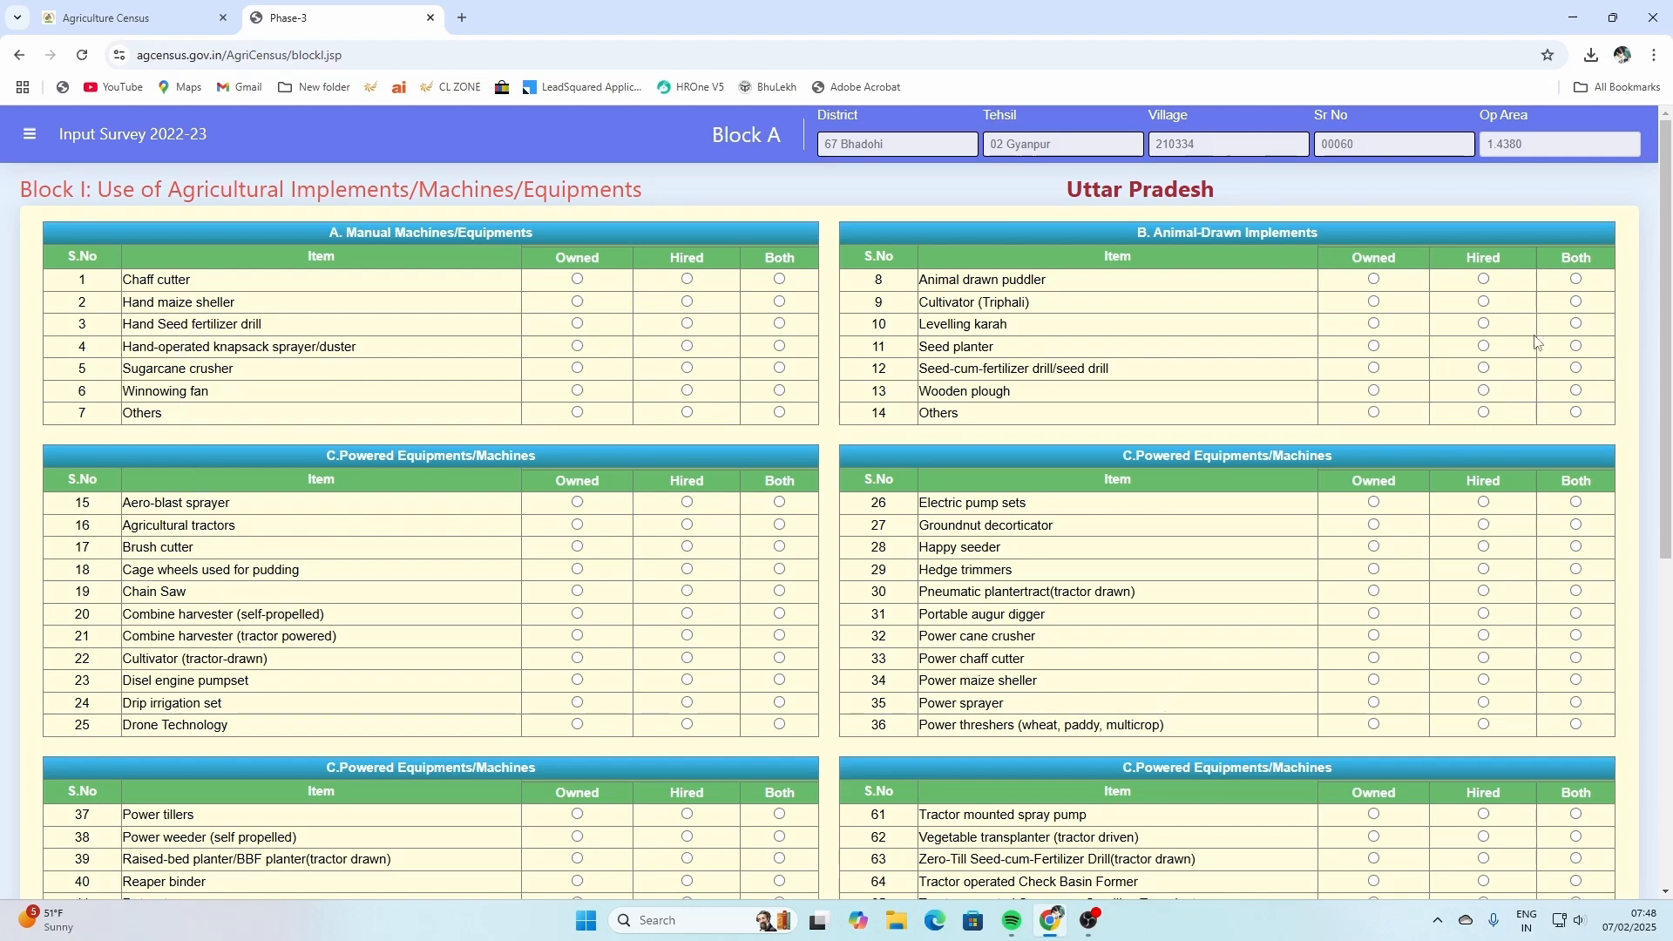
# Mark the laser land leveler, Rotavator and tractor-drawn Cultivator as Hired, and save Block I to move forward
pyautogui.moveTo(1670, 298); pyautogui.dragTo(1669, 595)
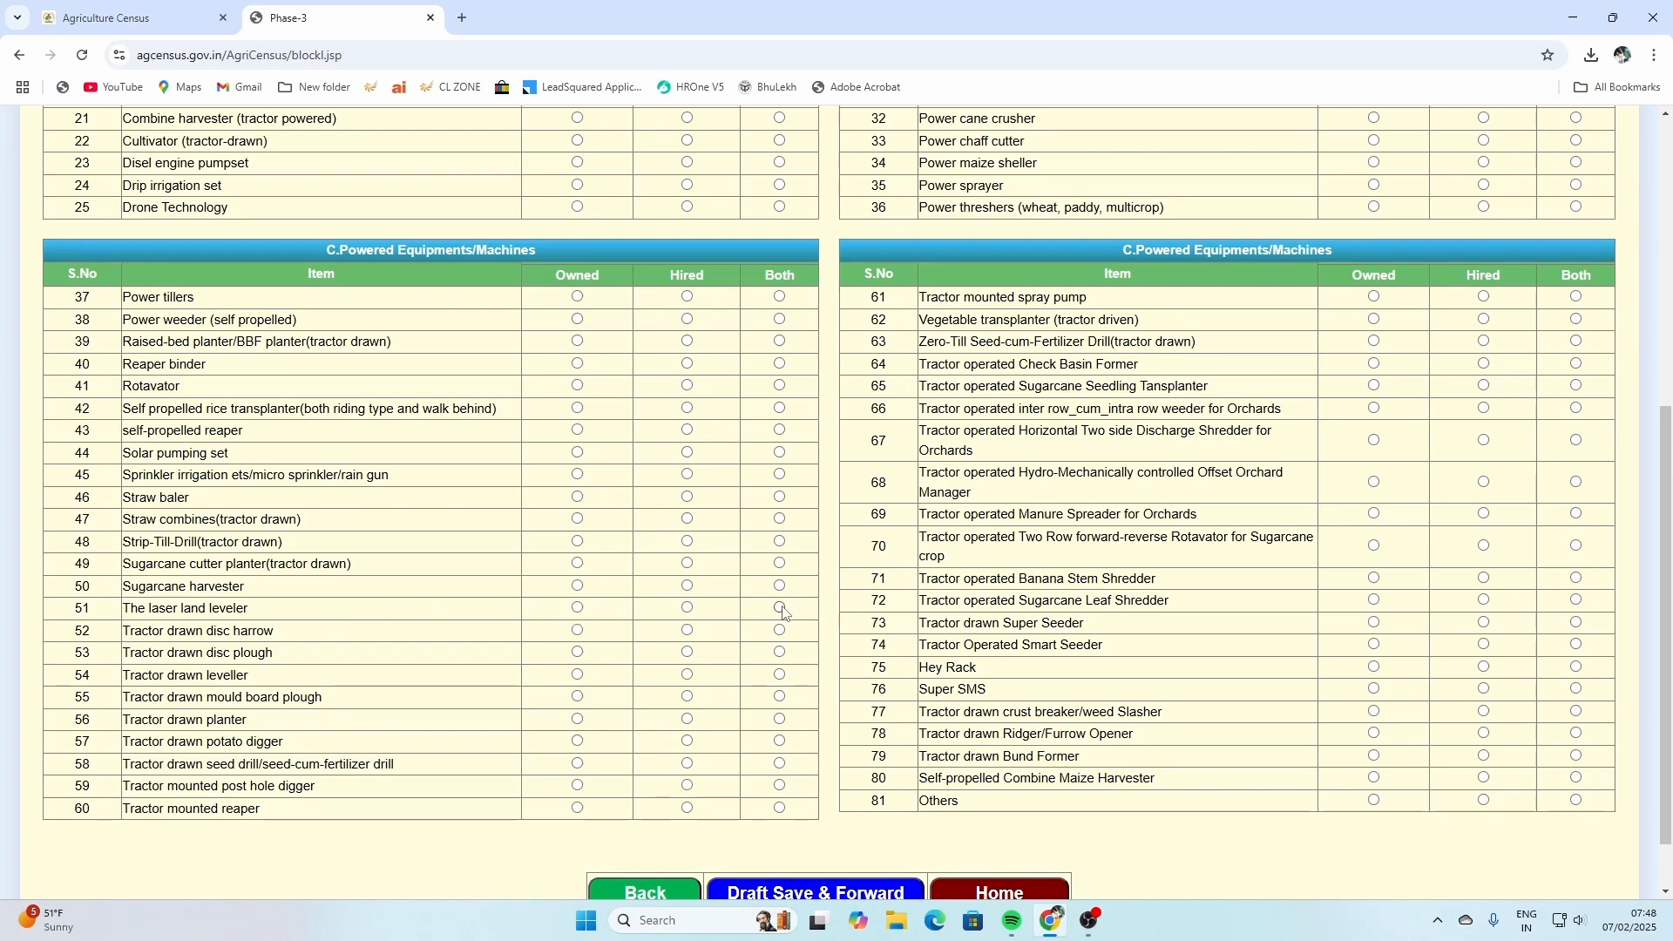
pyautogui.click(686, 608)
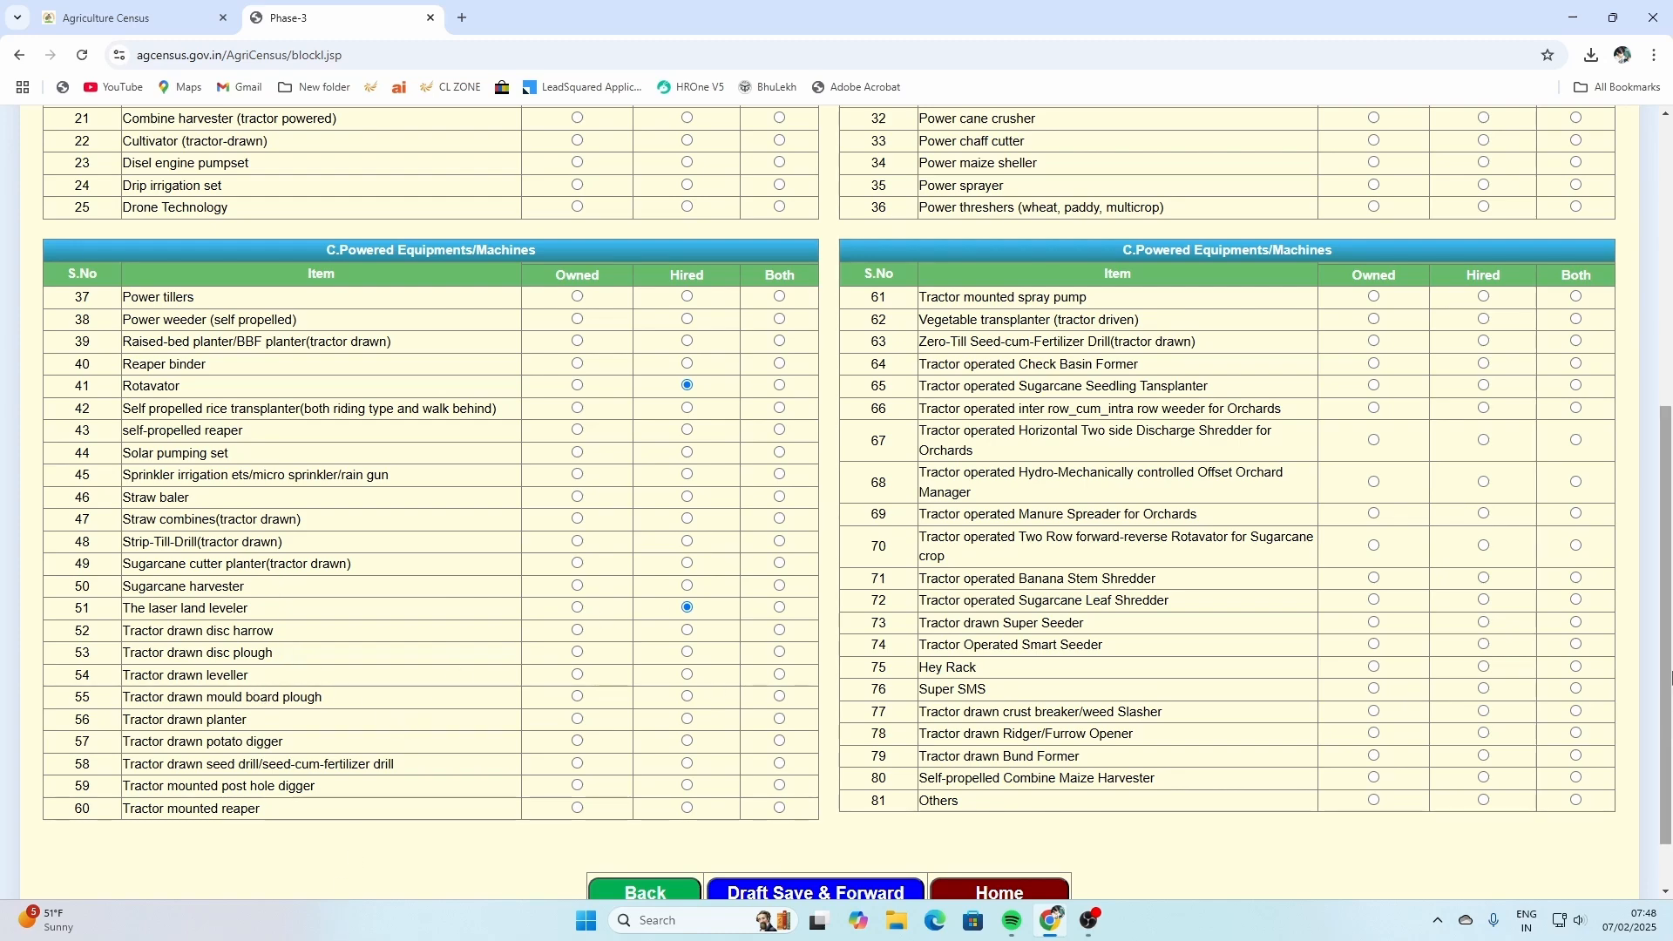
pyautogui.moveTo(1670, 683); pyautogui.dragTo(1670, 417)
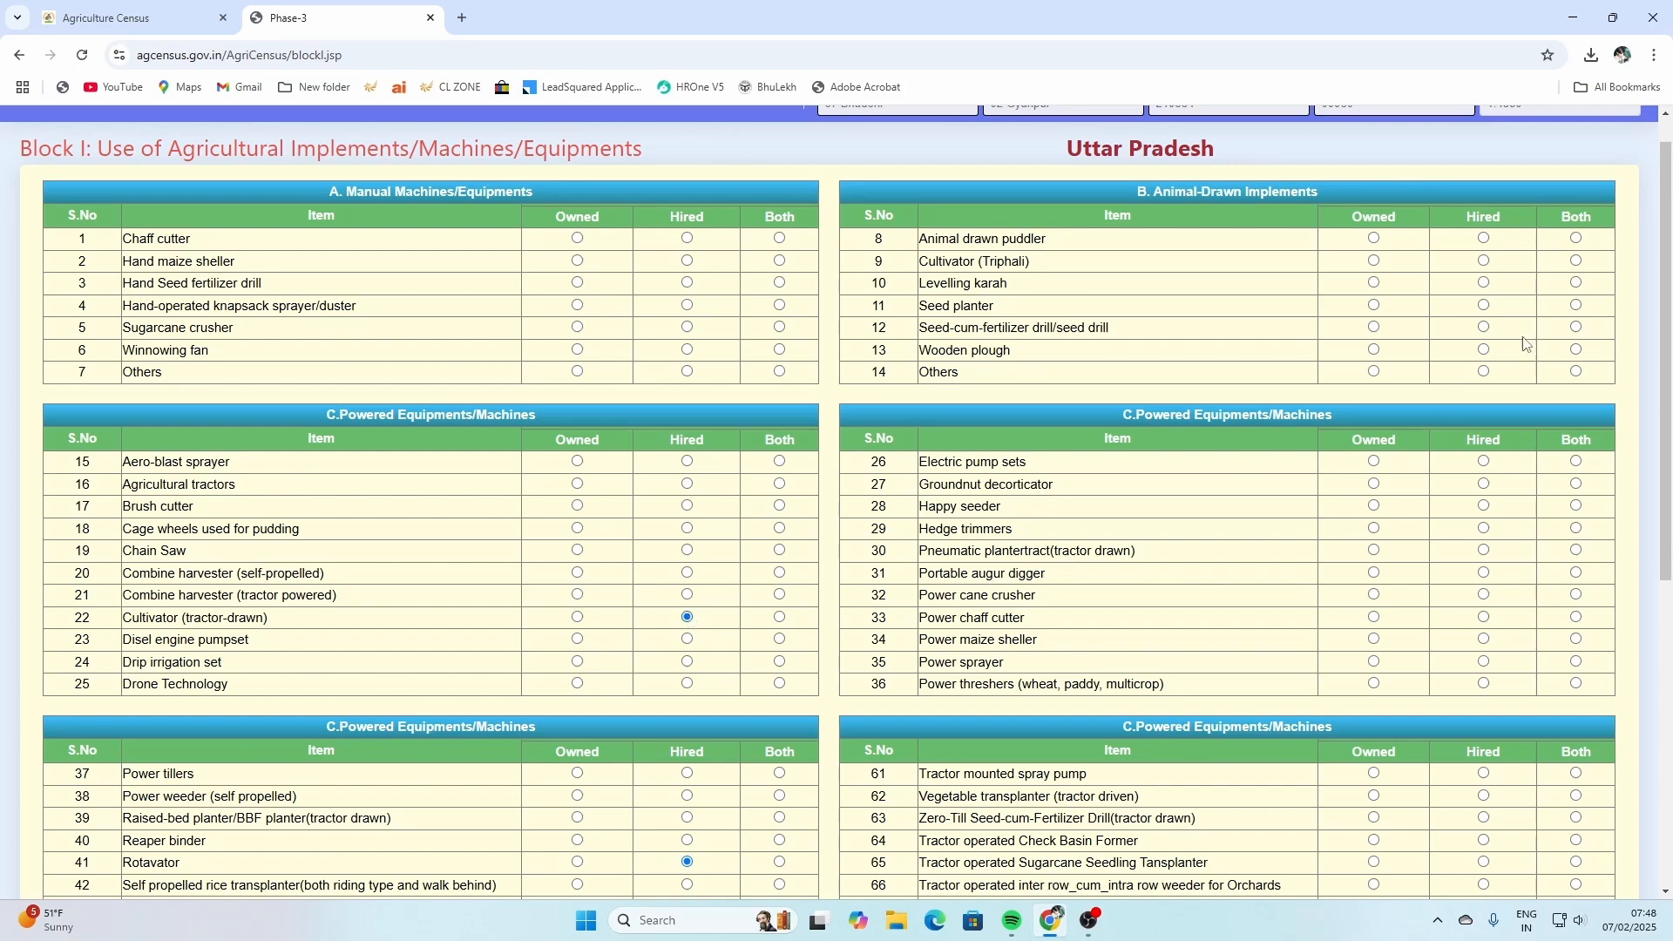
pyautogui.moveTo(1667, 348); pyautogui.dragTo(1667, 651)
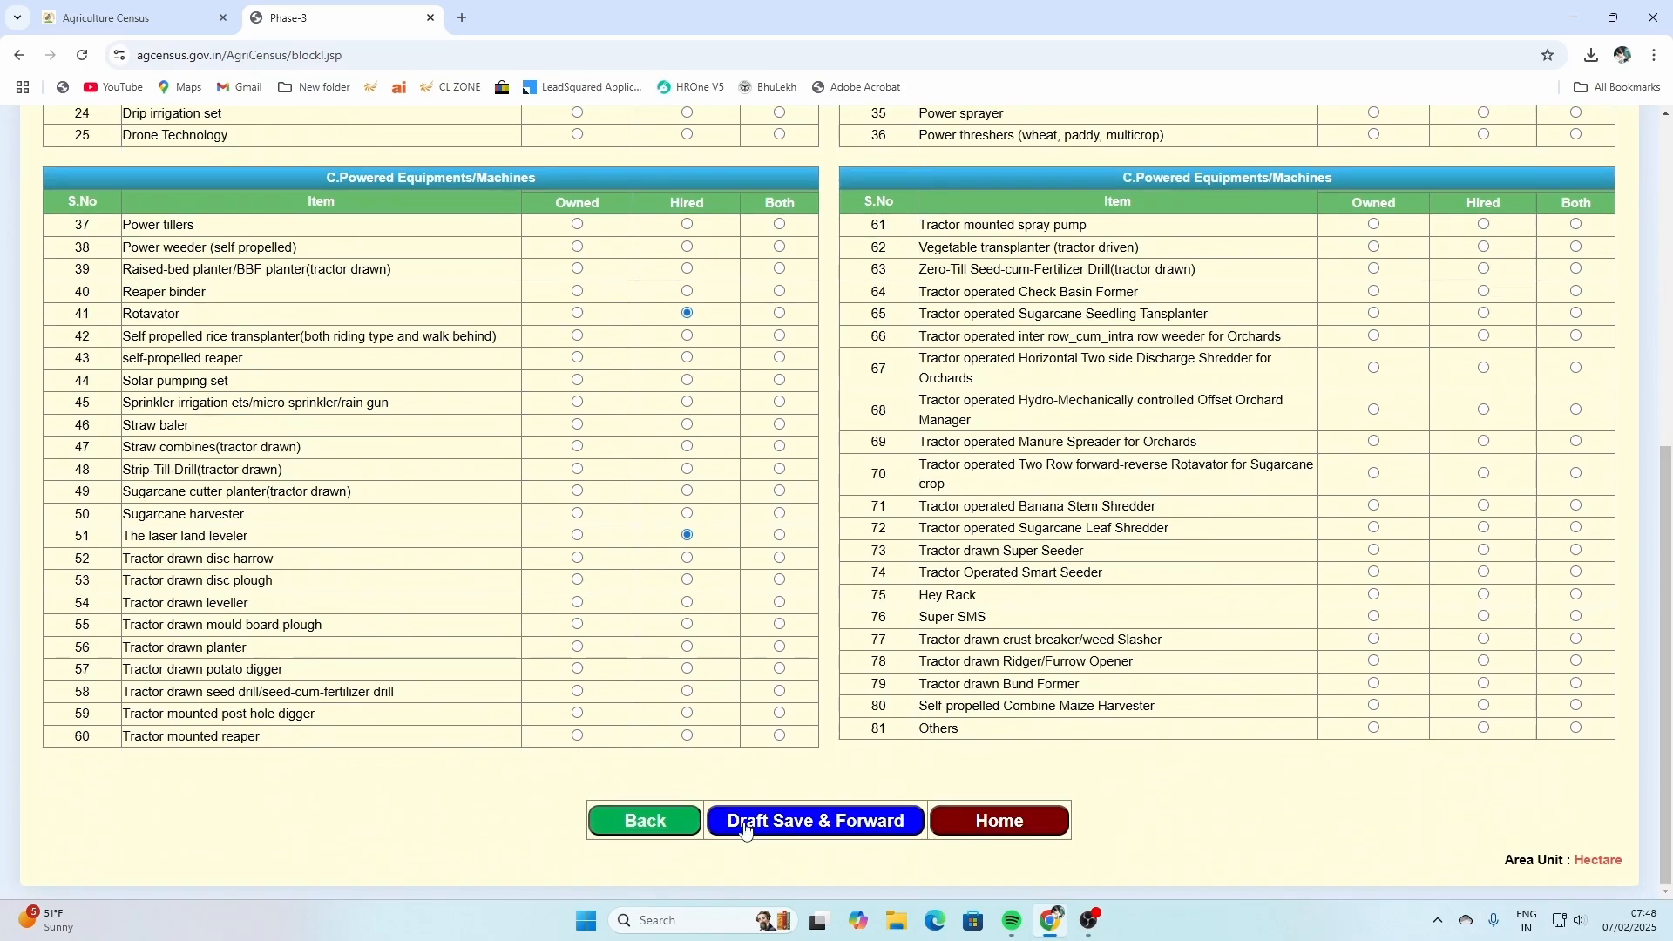
pyautogui.click(820, 825)
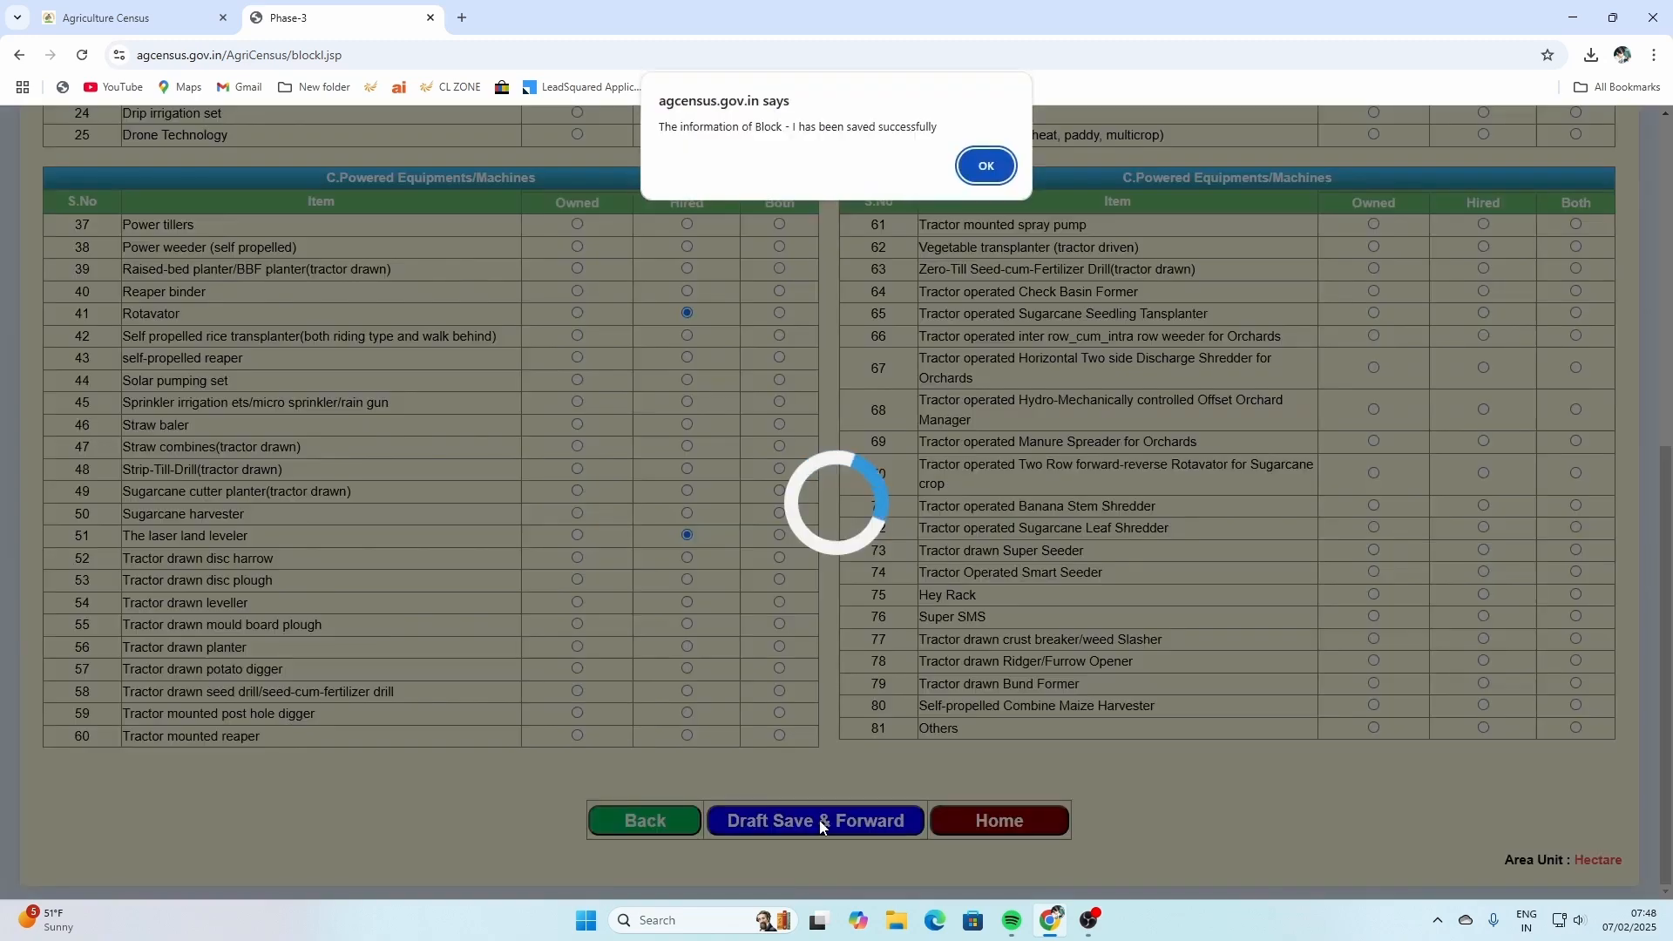
pyautogui.click(980, 167)
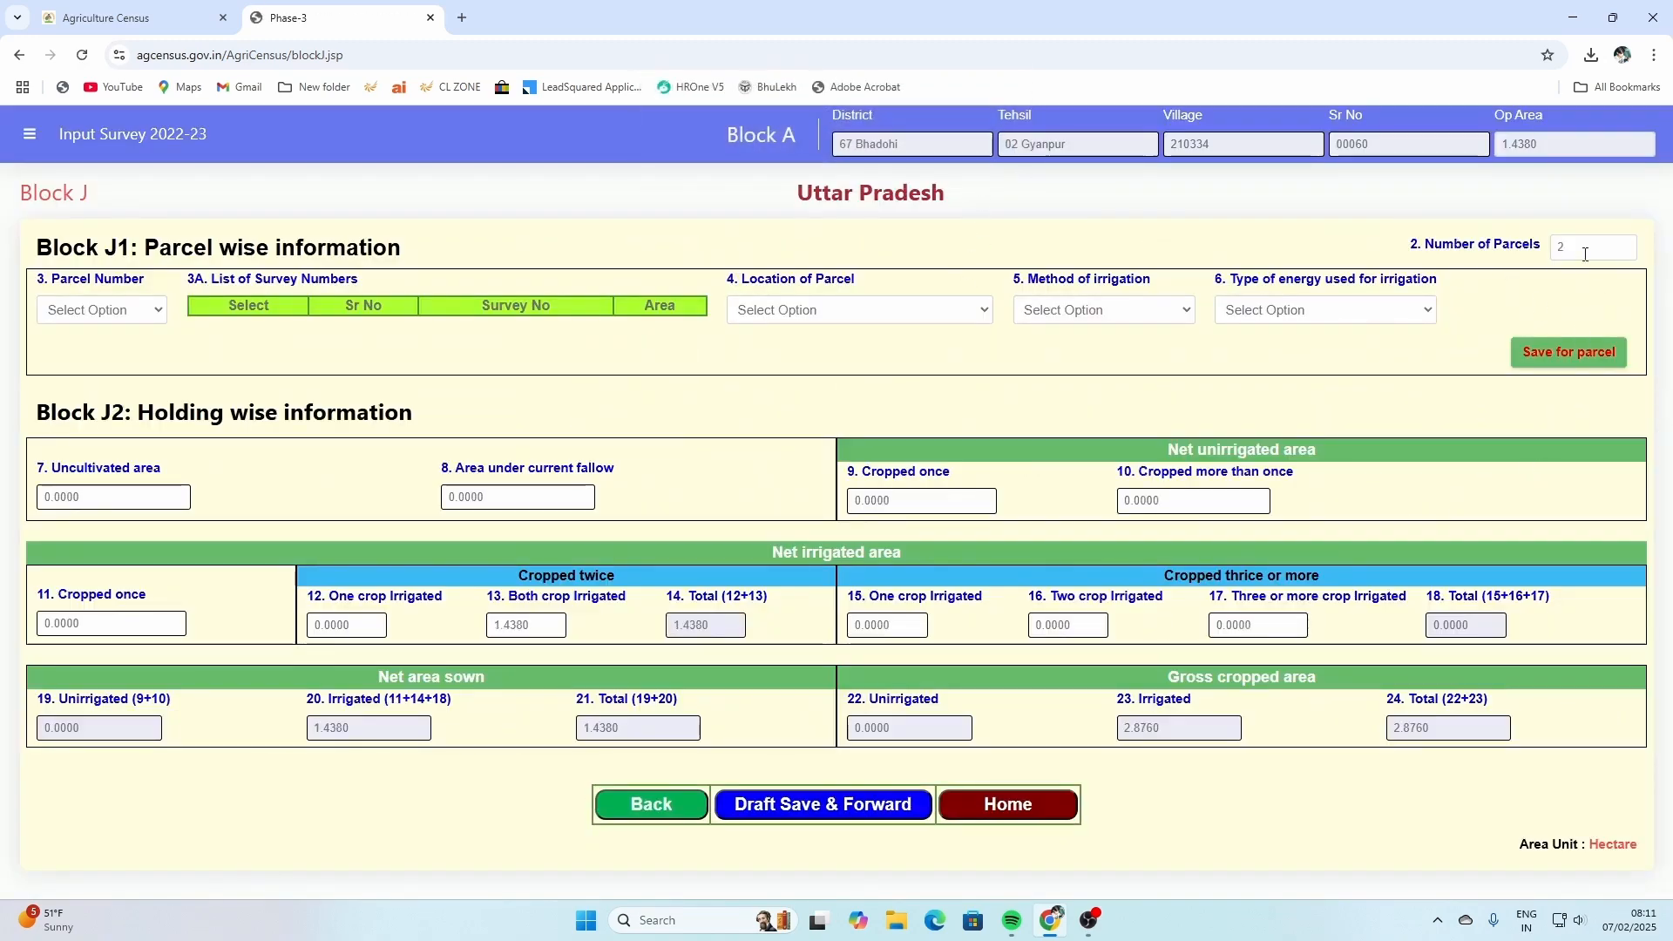
# Set the number of parcels in Block J1 to 8 and check the parcel numbers offered
pyautogui.doubleClick(1585, 249)
pyautogui.click(118, 315)
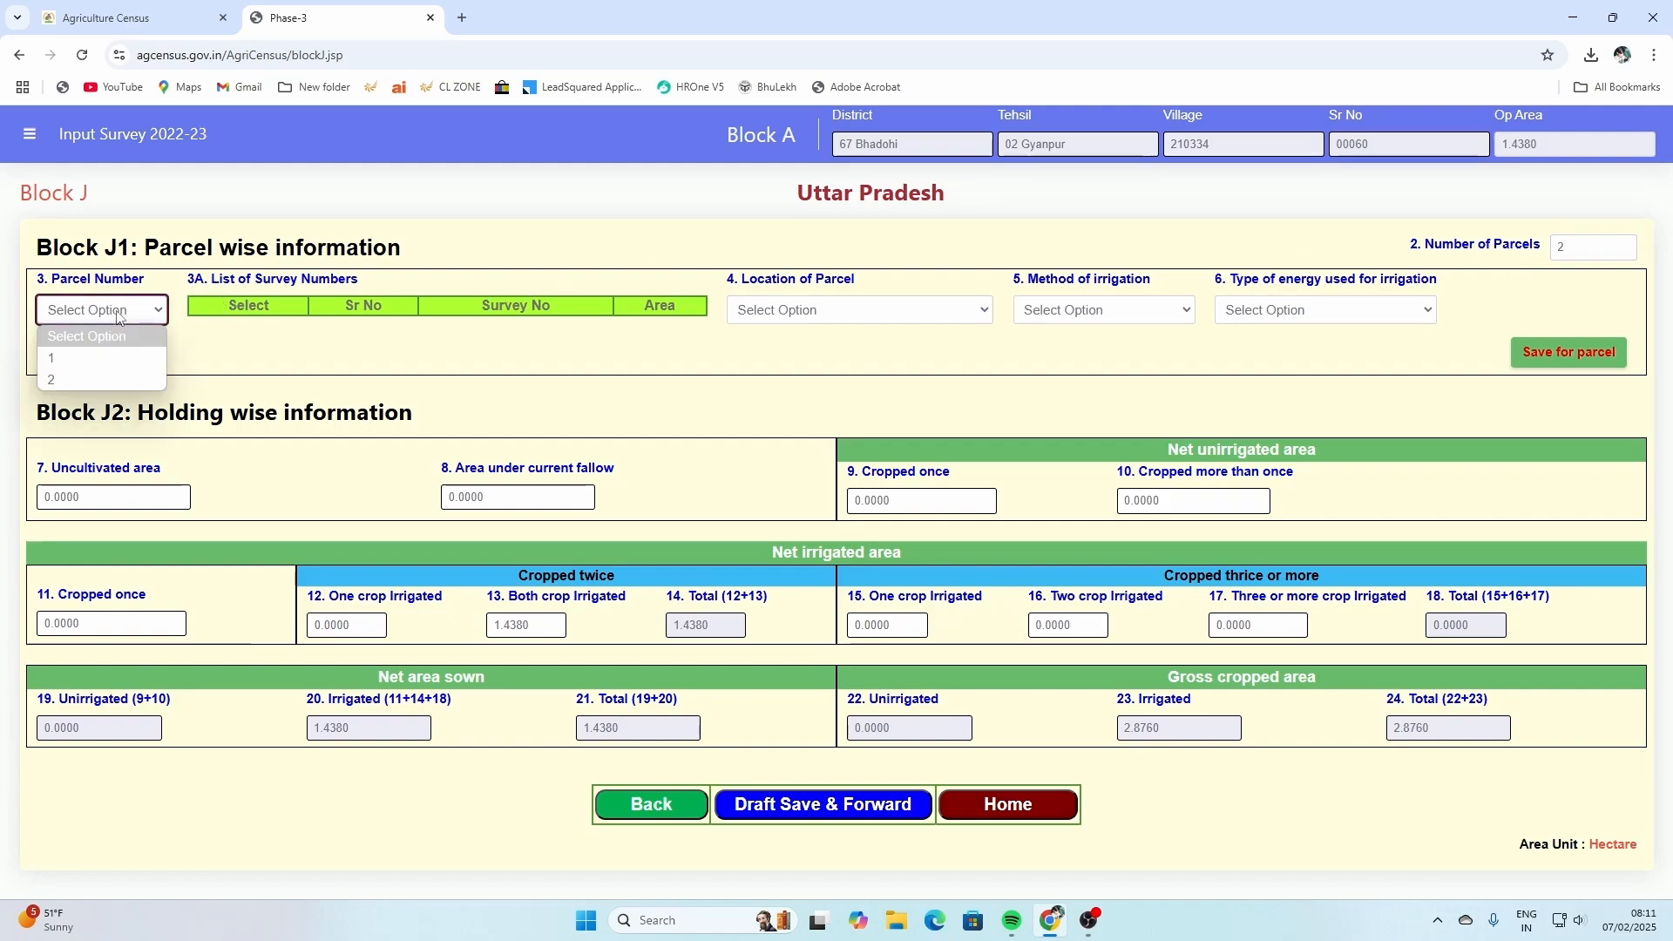
pyautogui.click(214, 344)
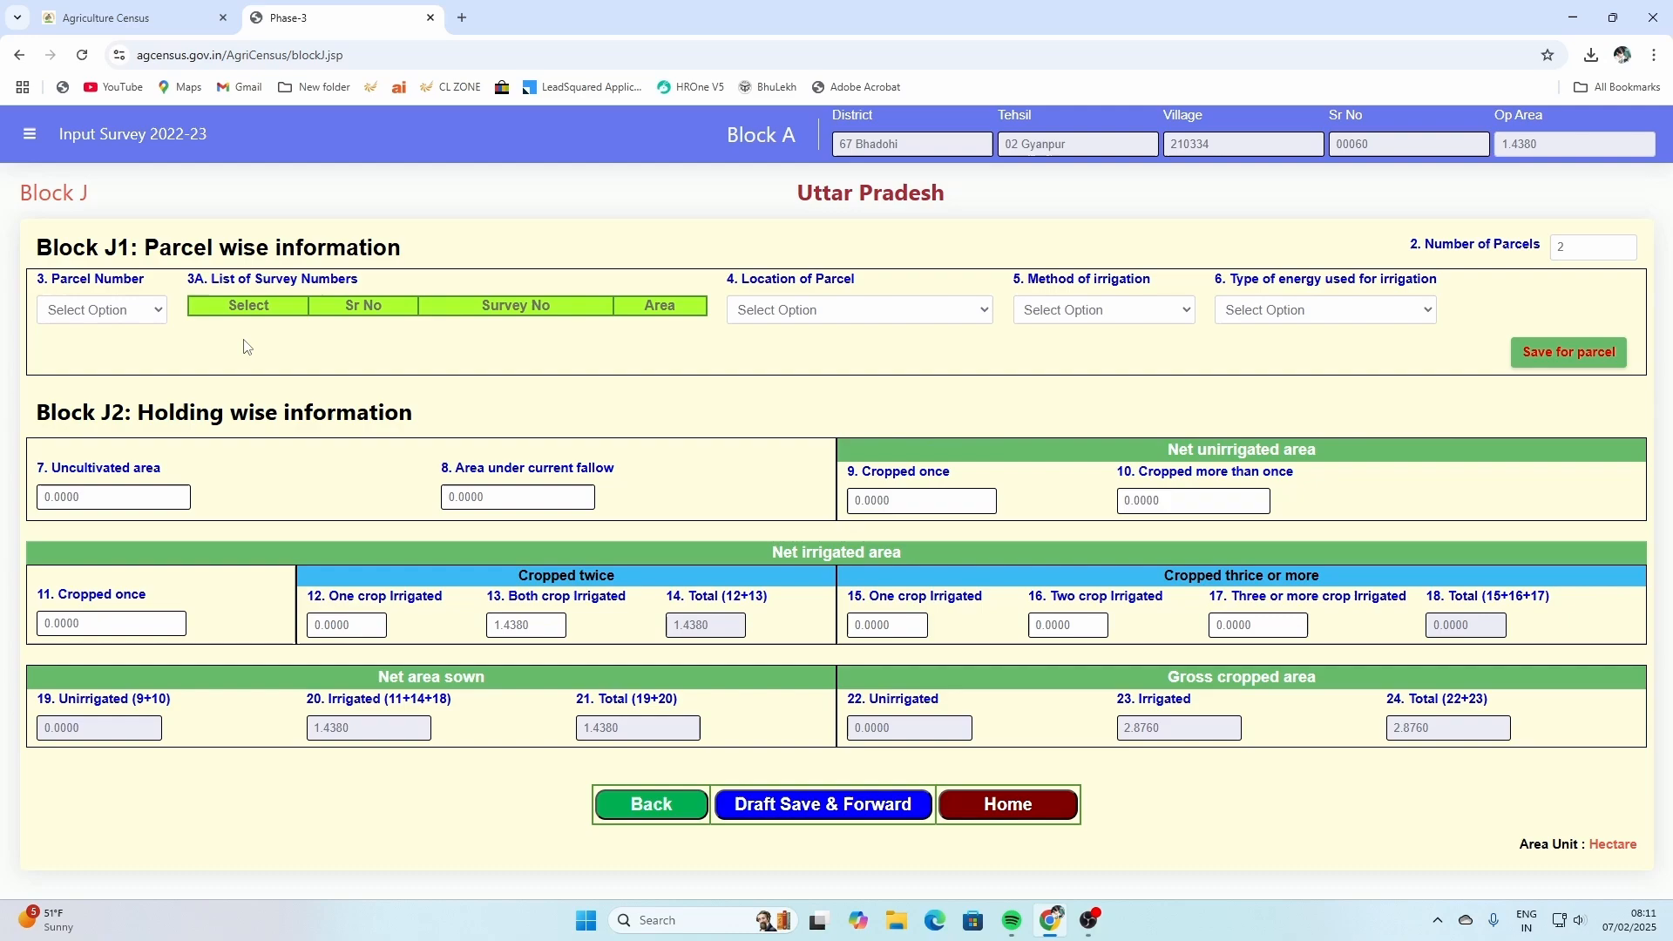
pyautogui.click(146, 316)
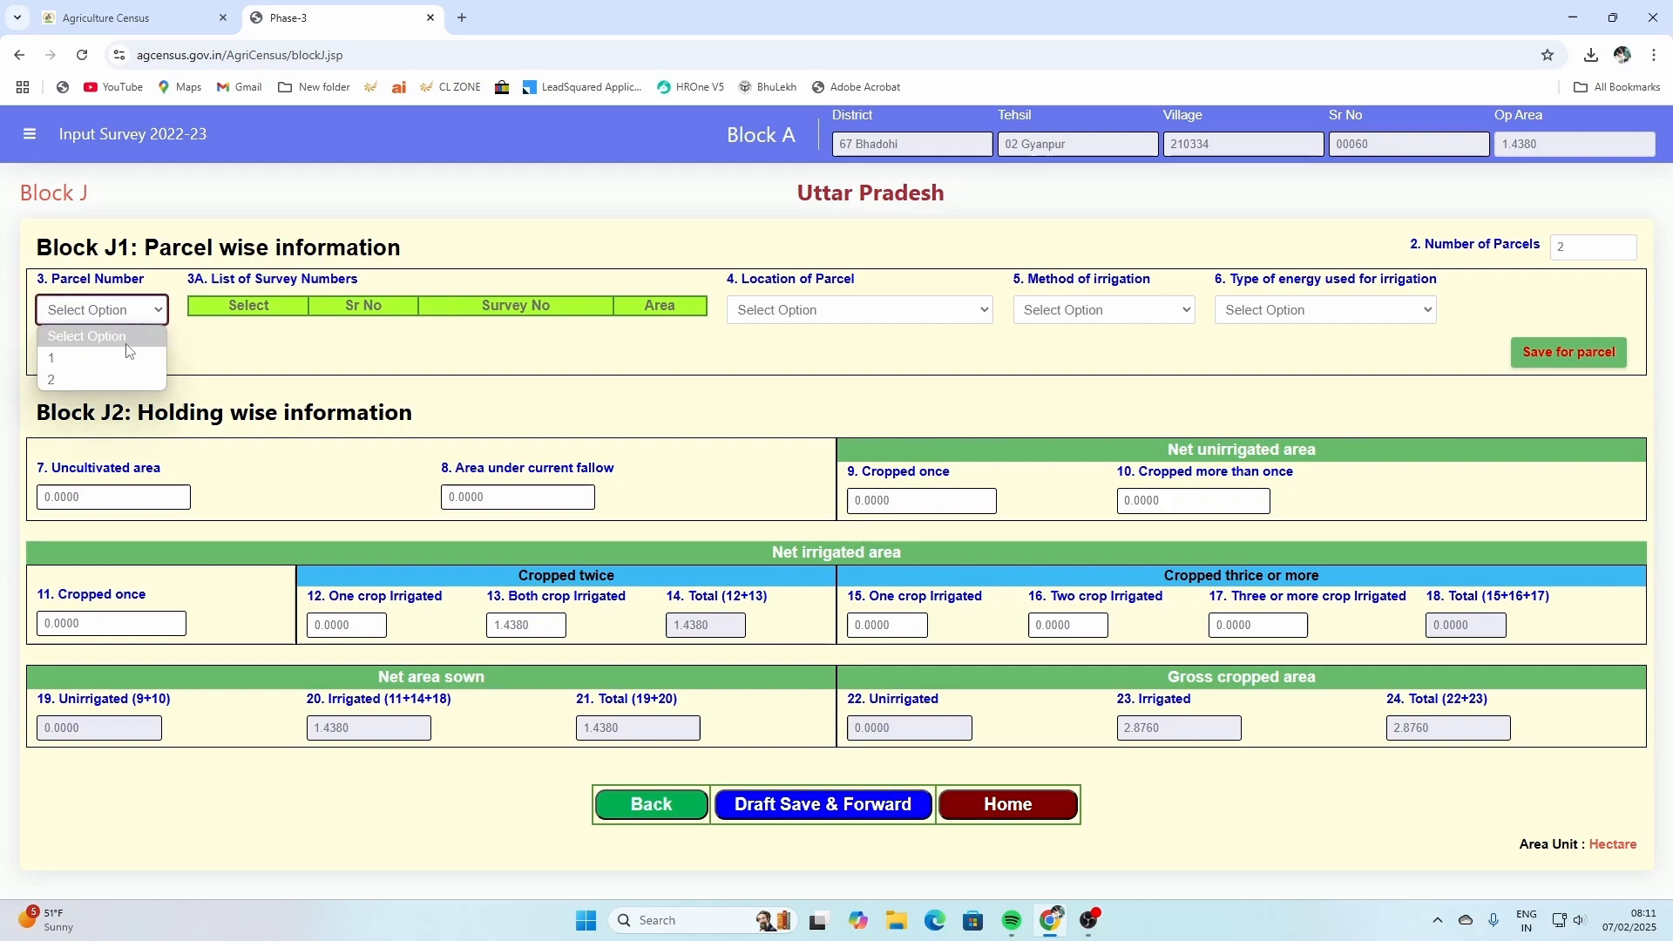
pyautogui.click(1603, 247)
pyautogui.write('8')
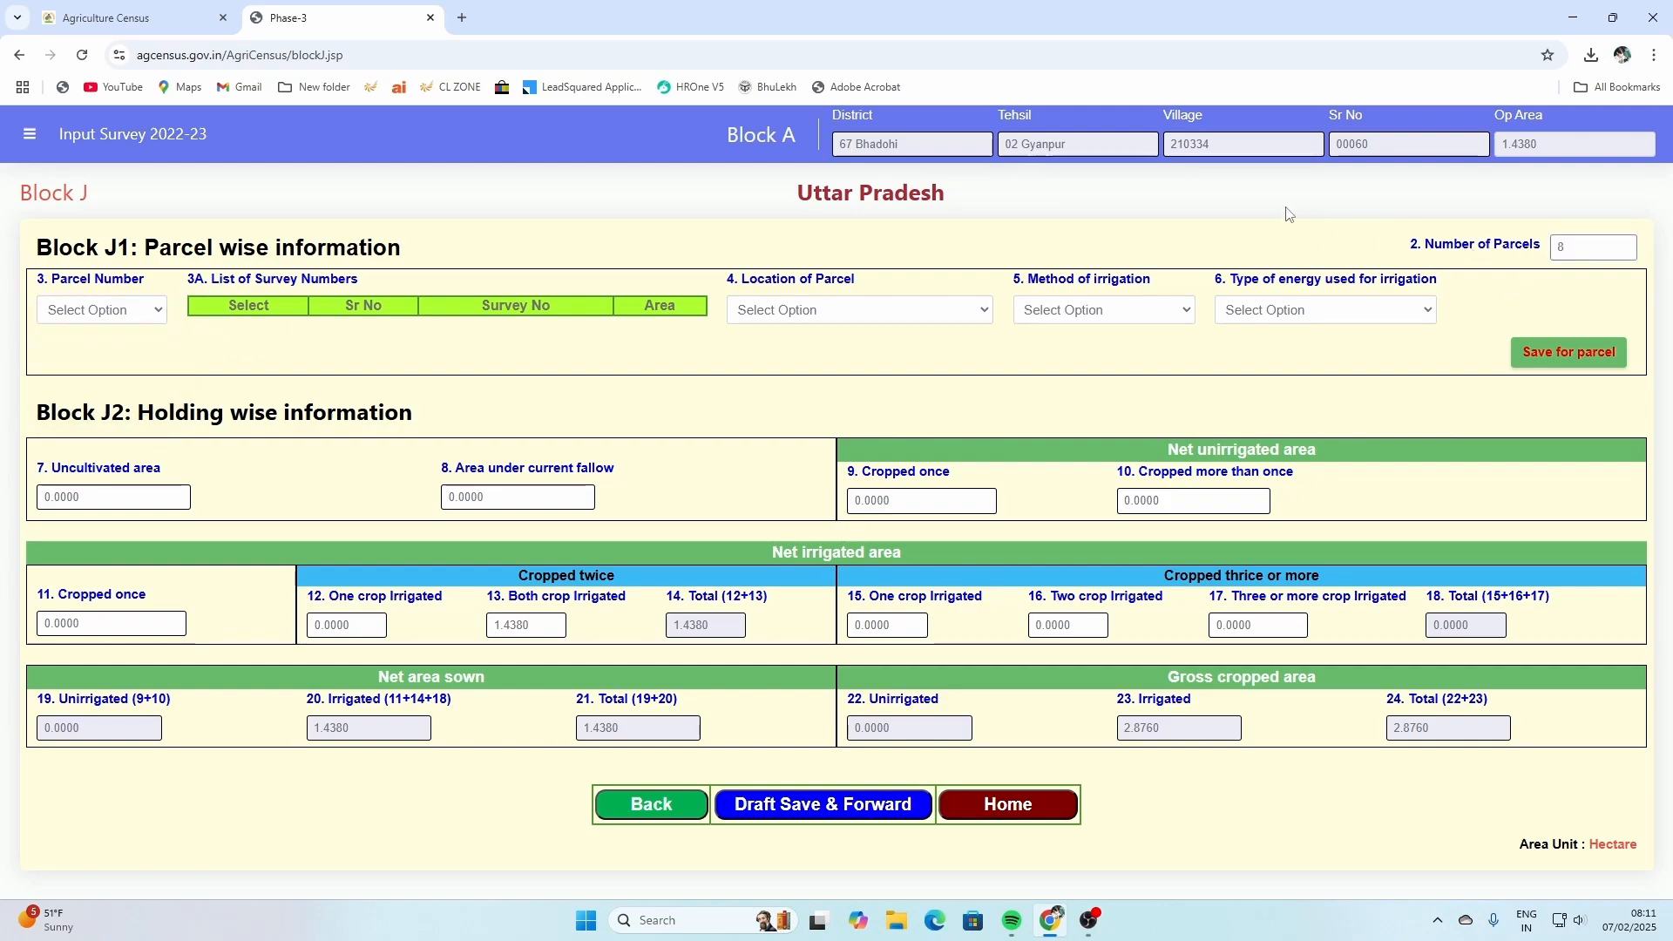
pyautogui.click(1289, 214)
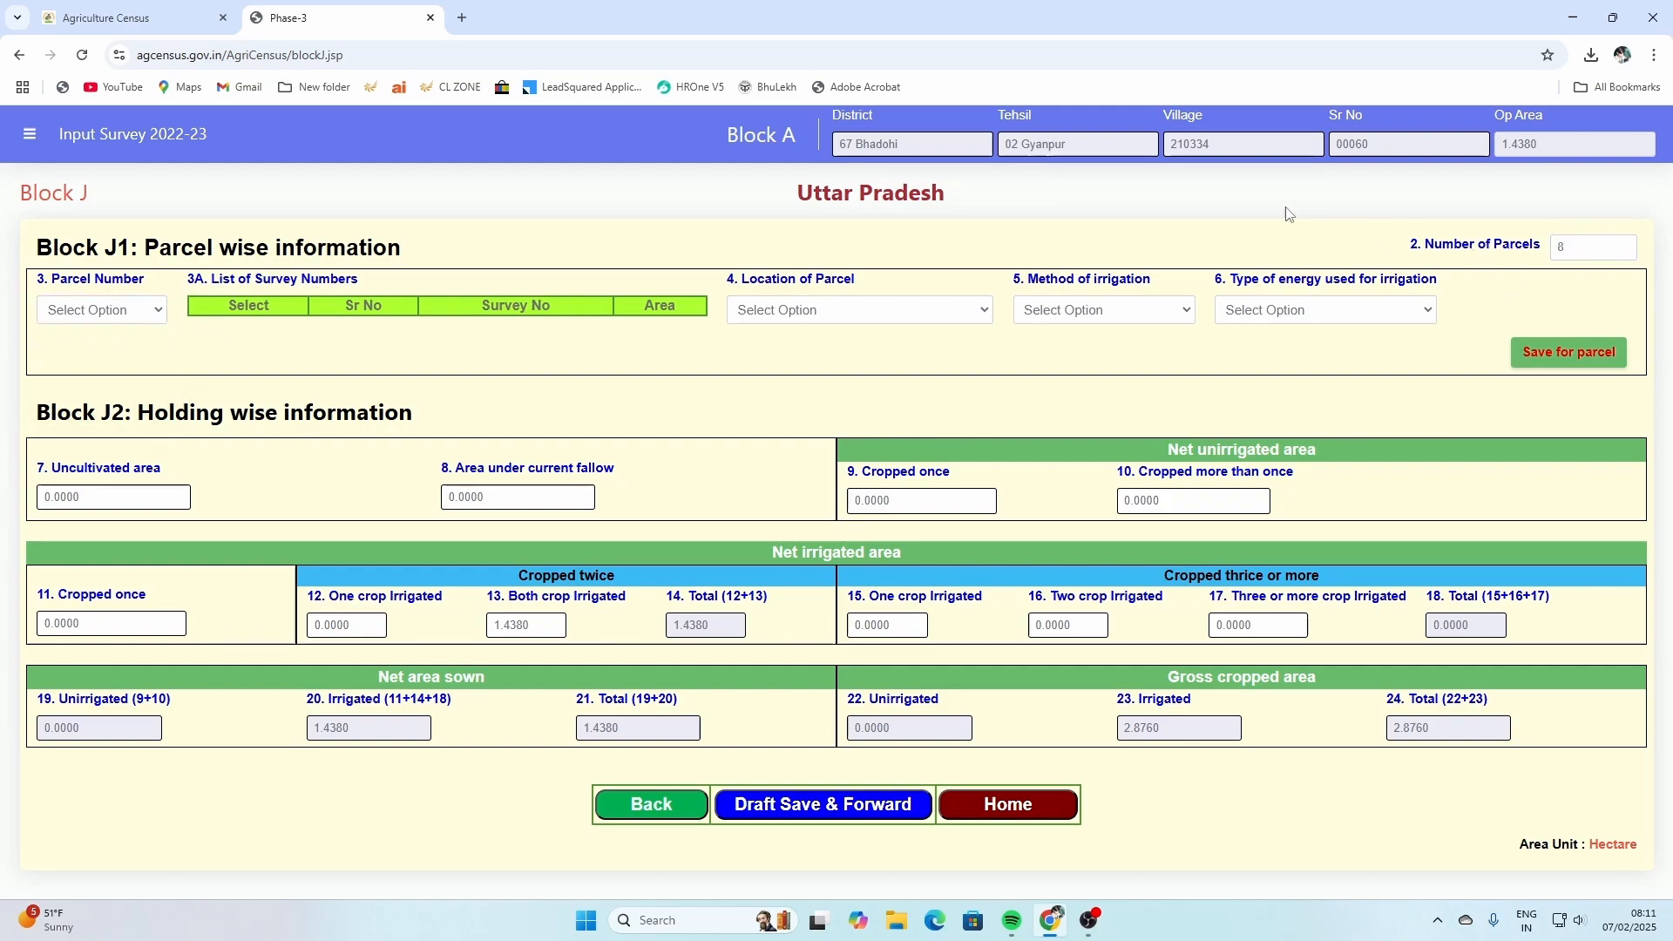
pyautogui.click(100, 314)
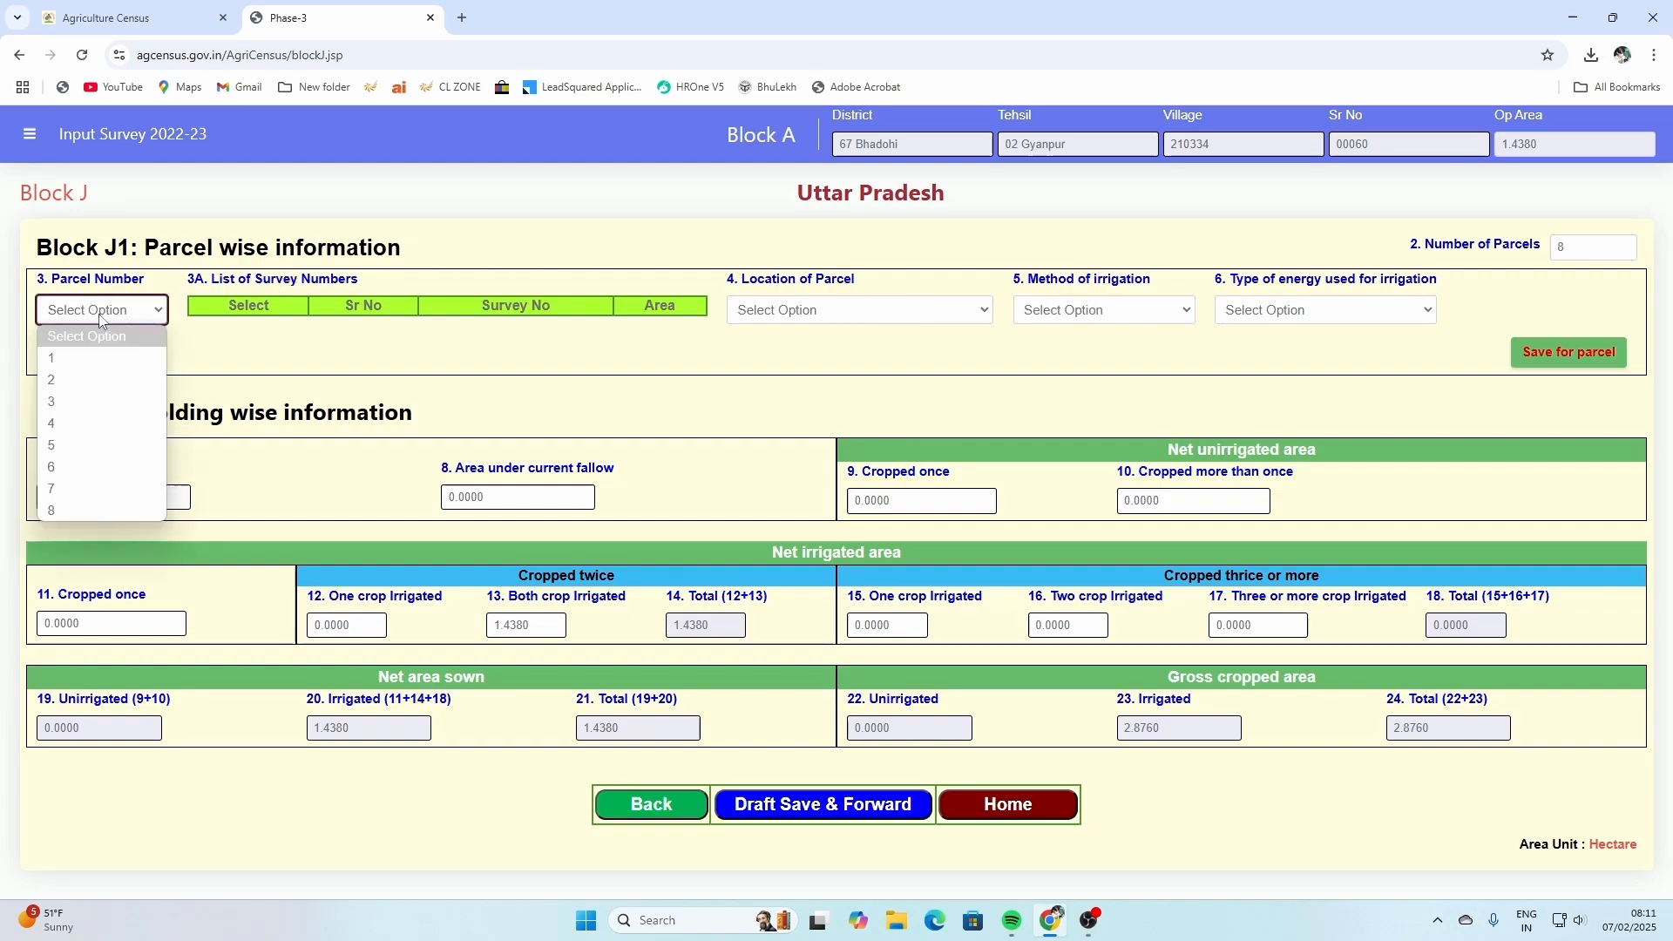
# Set the number of parcels in Block J1 to 9 and choose parcel number 3
pyautogui.click(1568, 247)
pyautogui.write('9')
pyautogui.click(1471, 258)
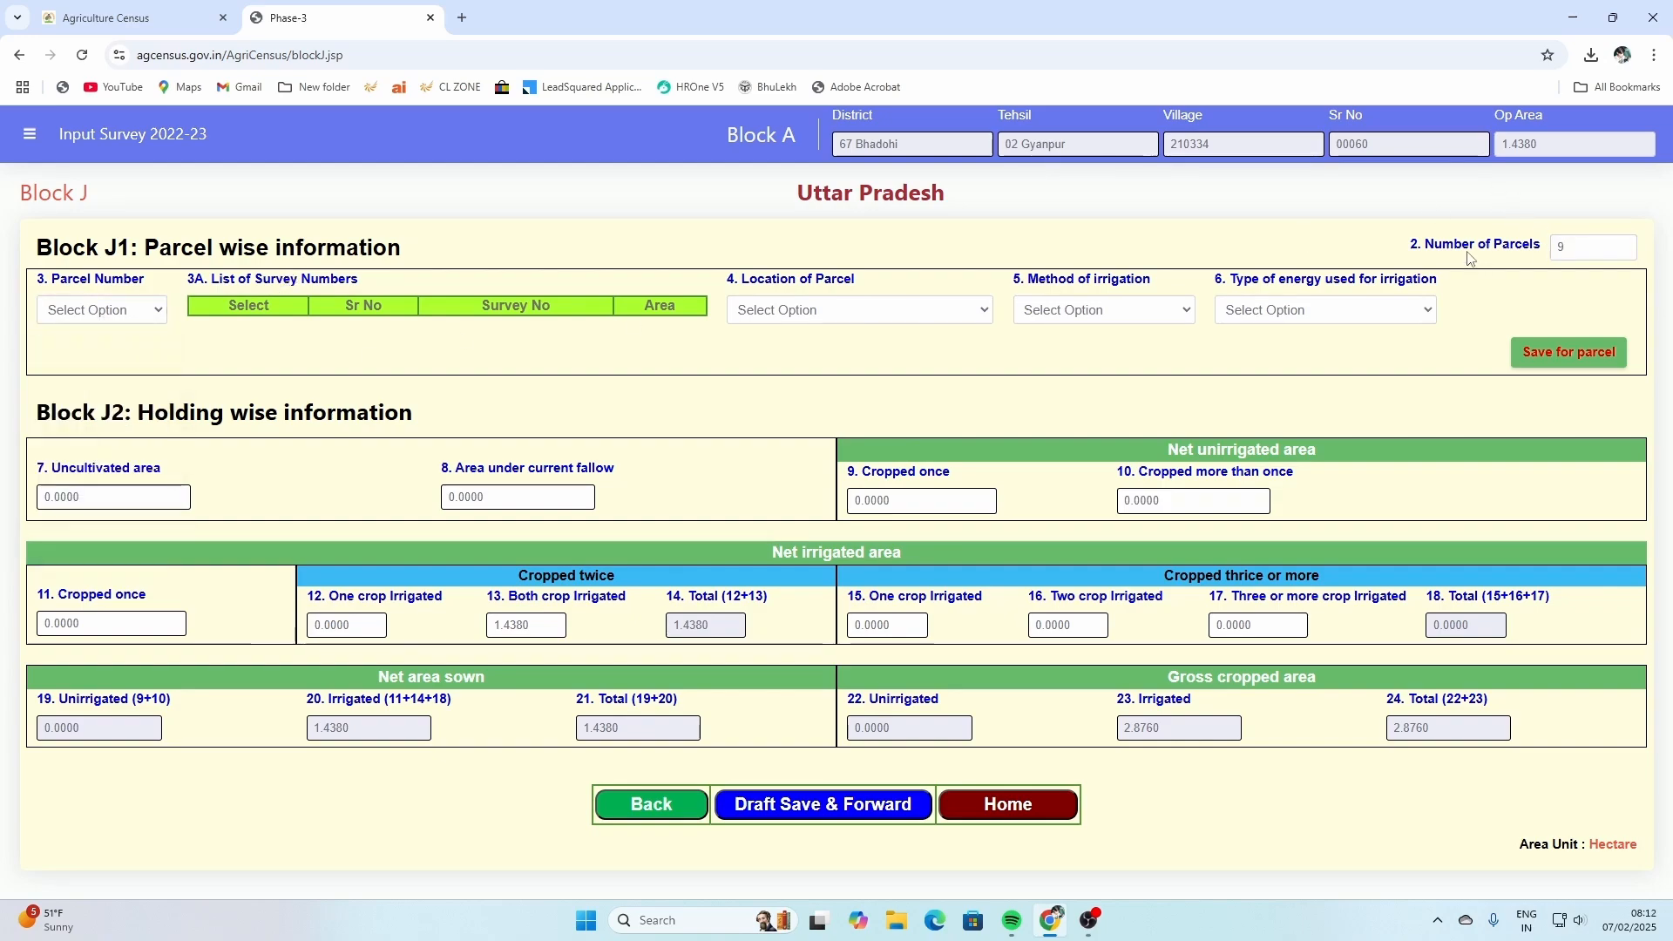
pyautogui.click(101, 310)
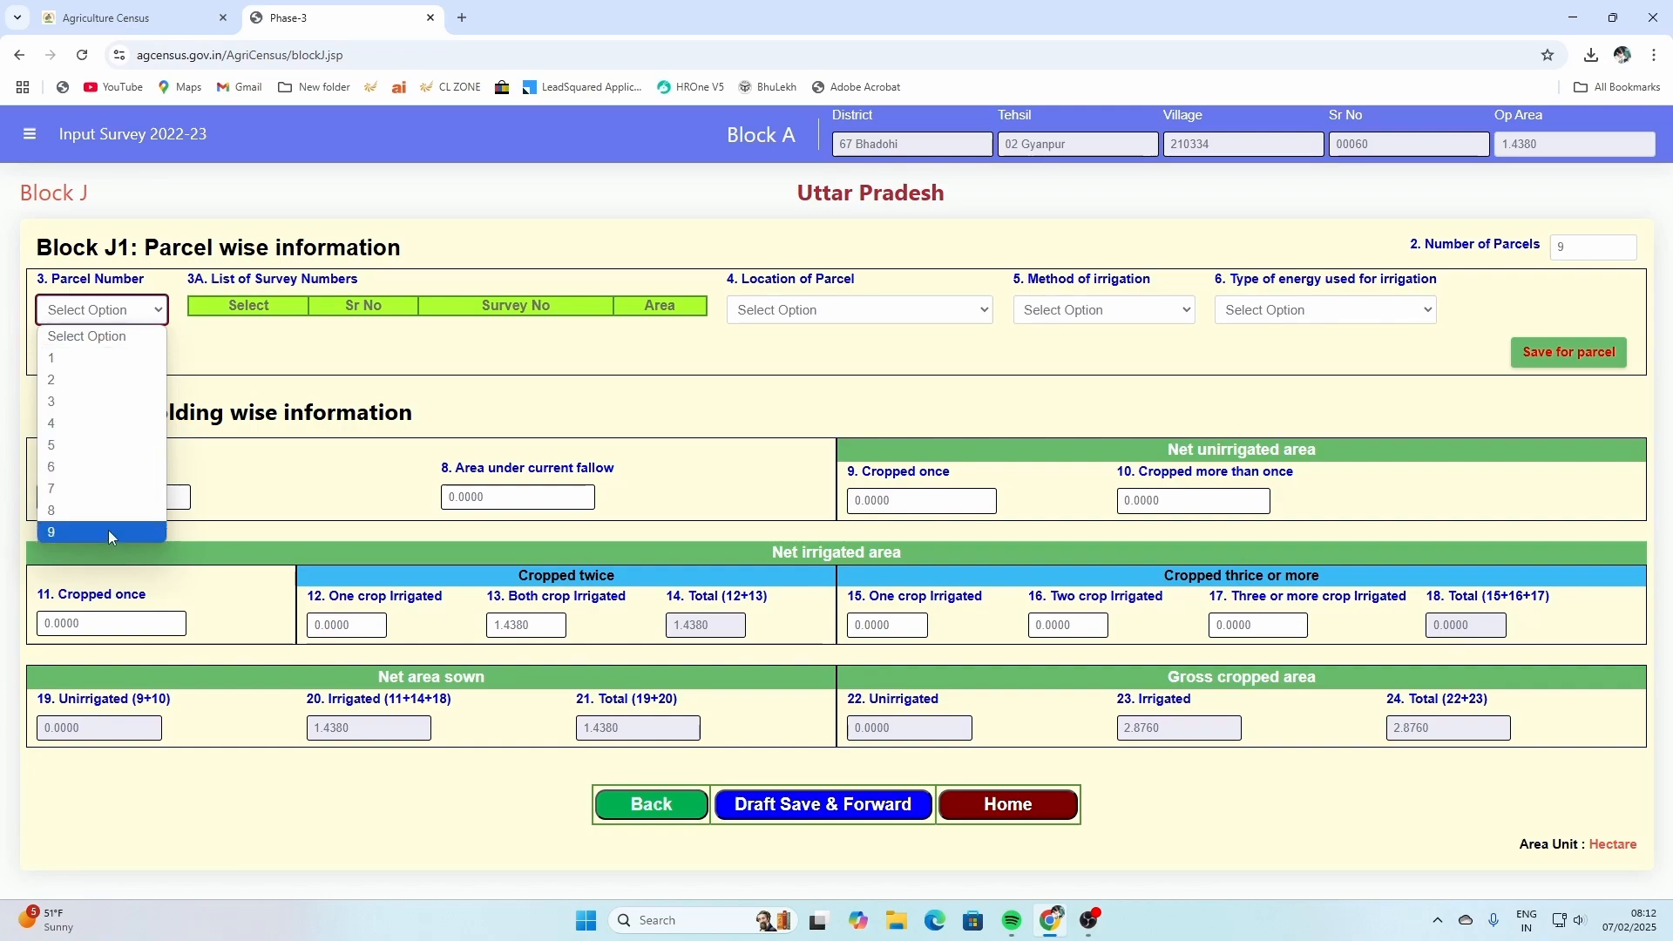
pyautogui.click(126, 402)
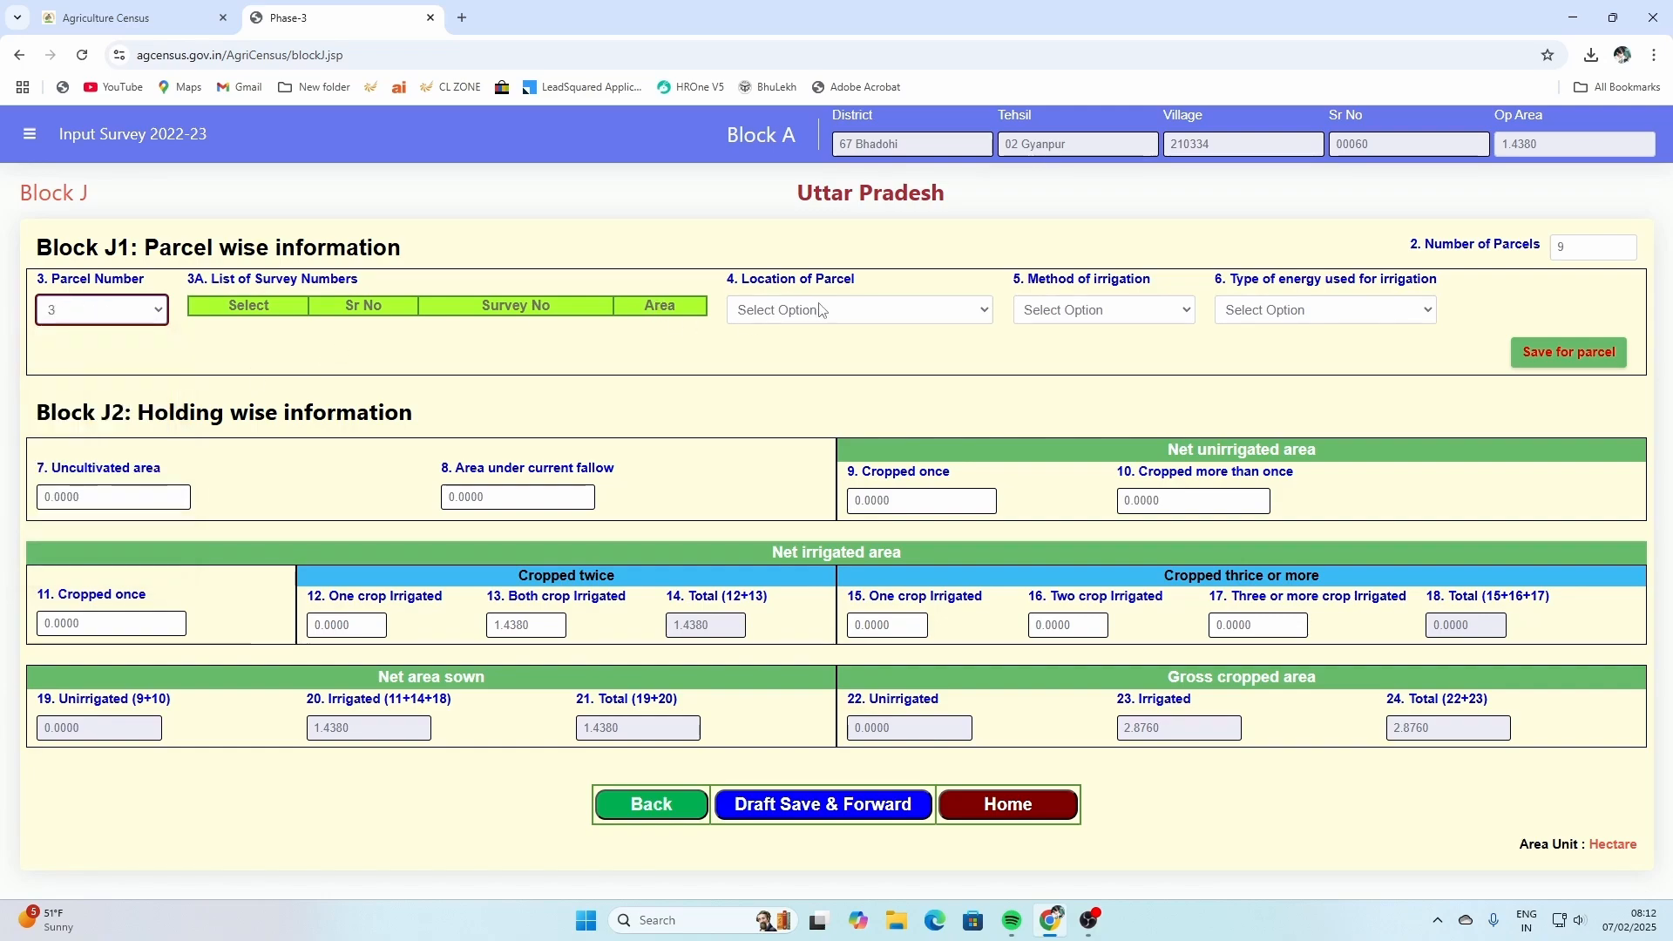
pyautogui.click(702, 358)
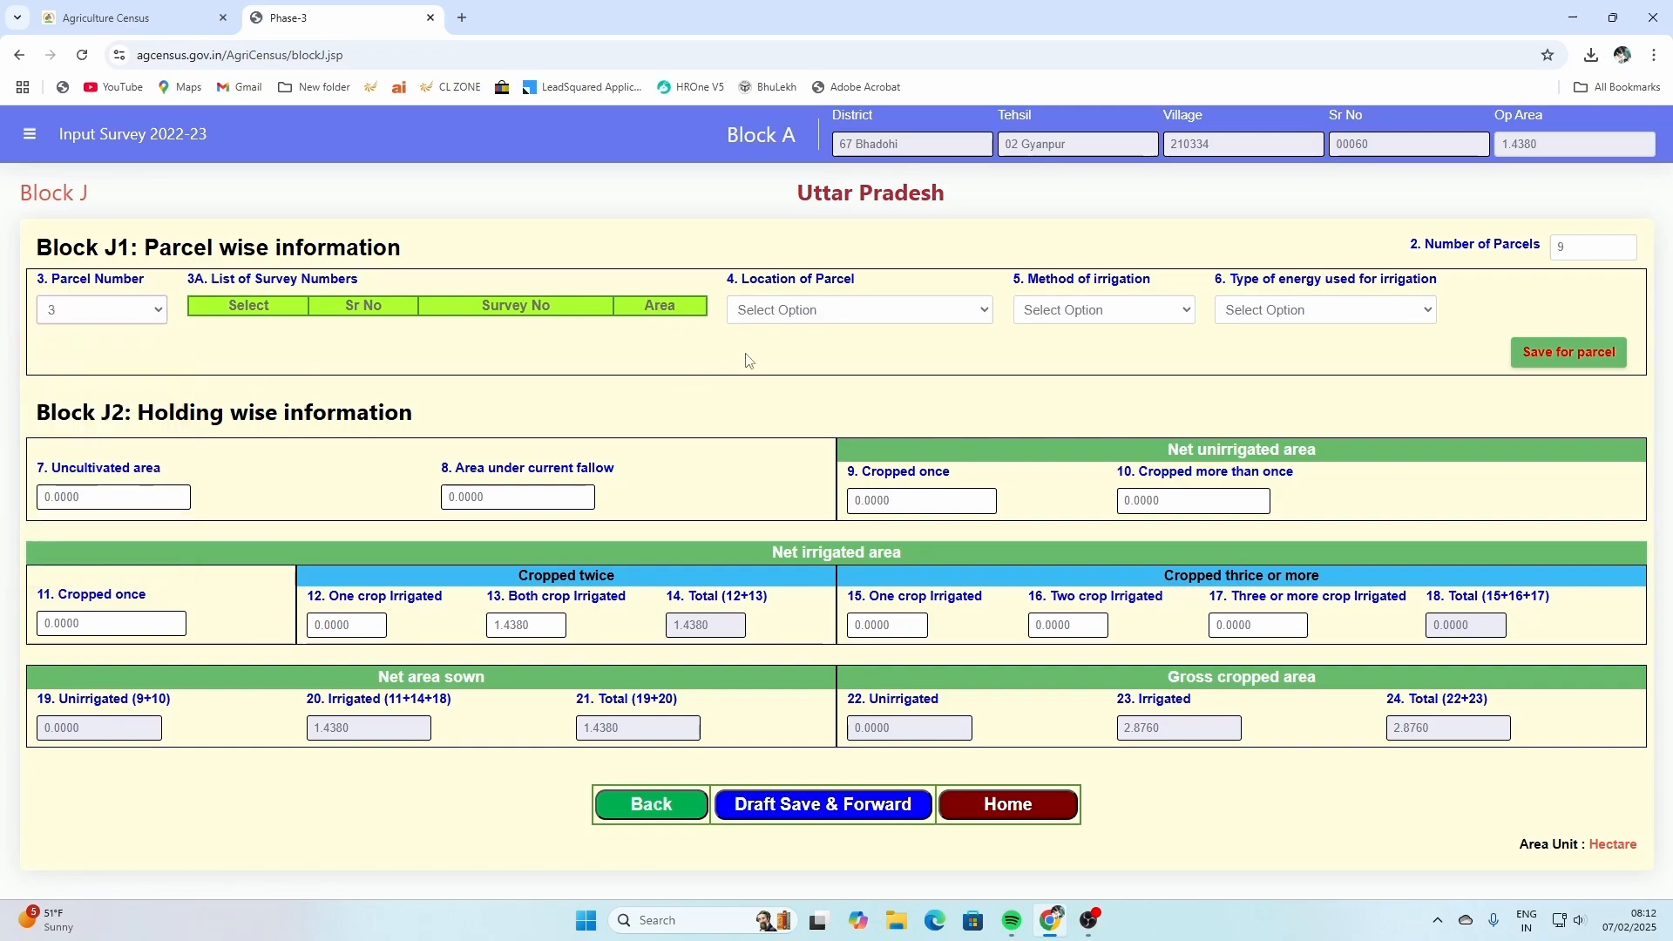
# Choose parcel number 1 in Block J1 and look through its list of survey numbers
pyautogui.click(101, 310)
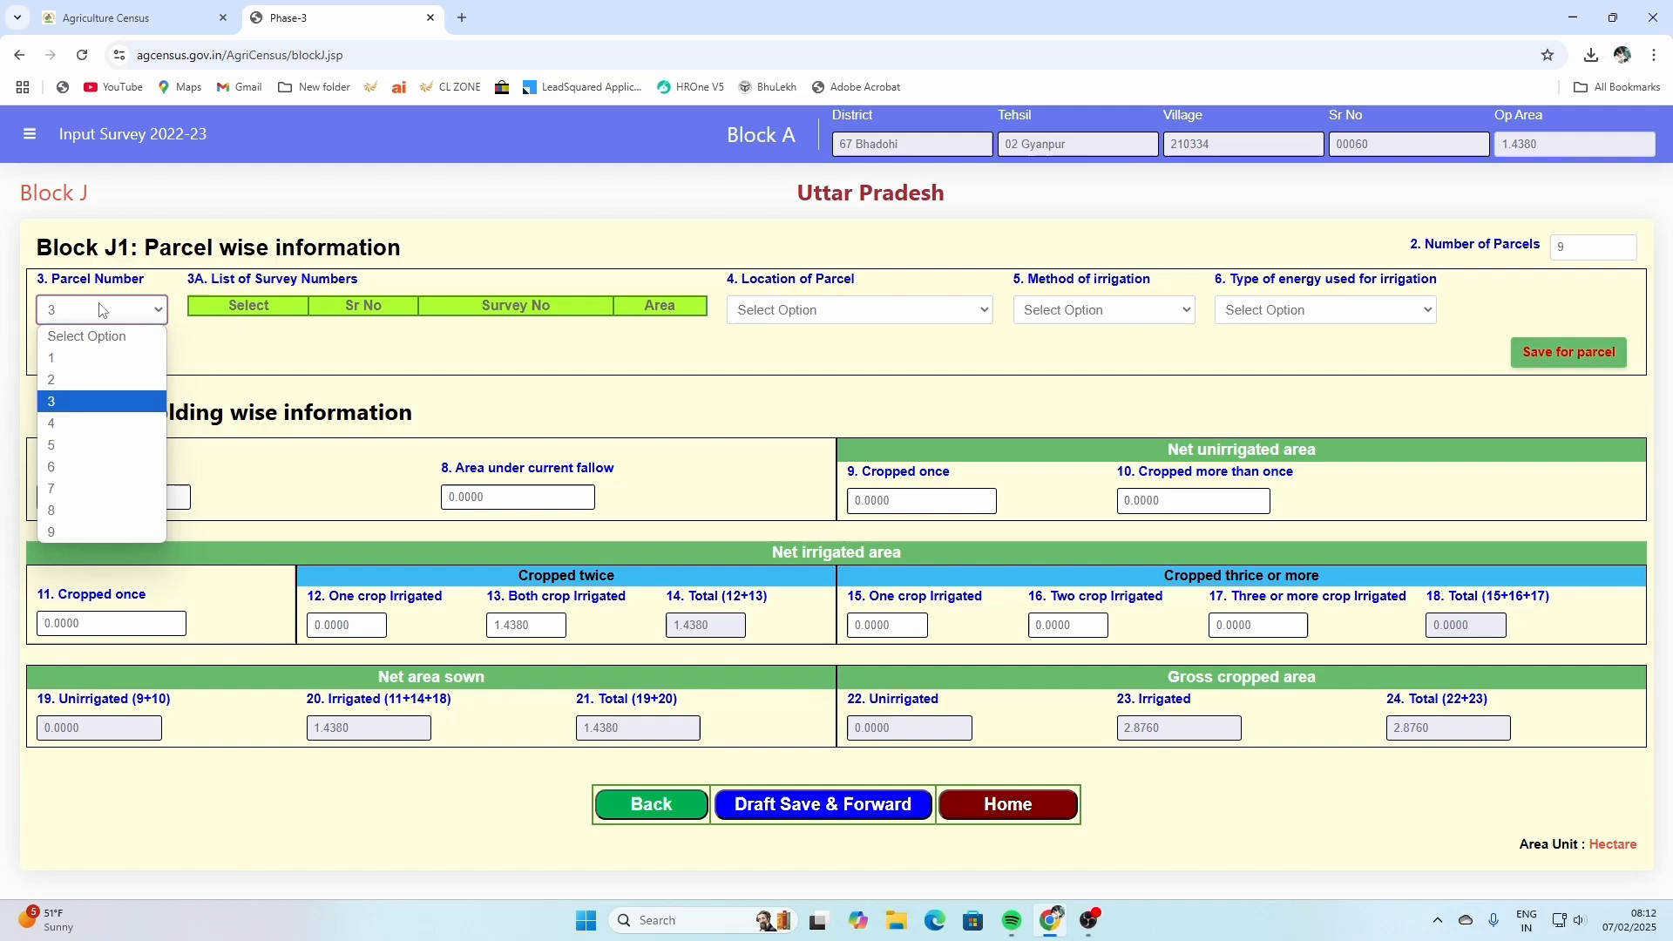
pyautogui.click(87, 359)
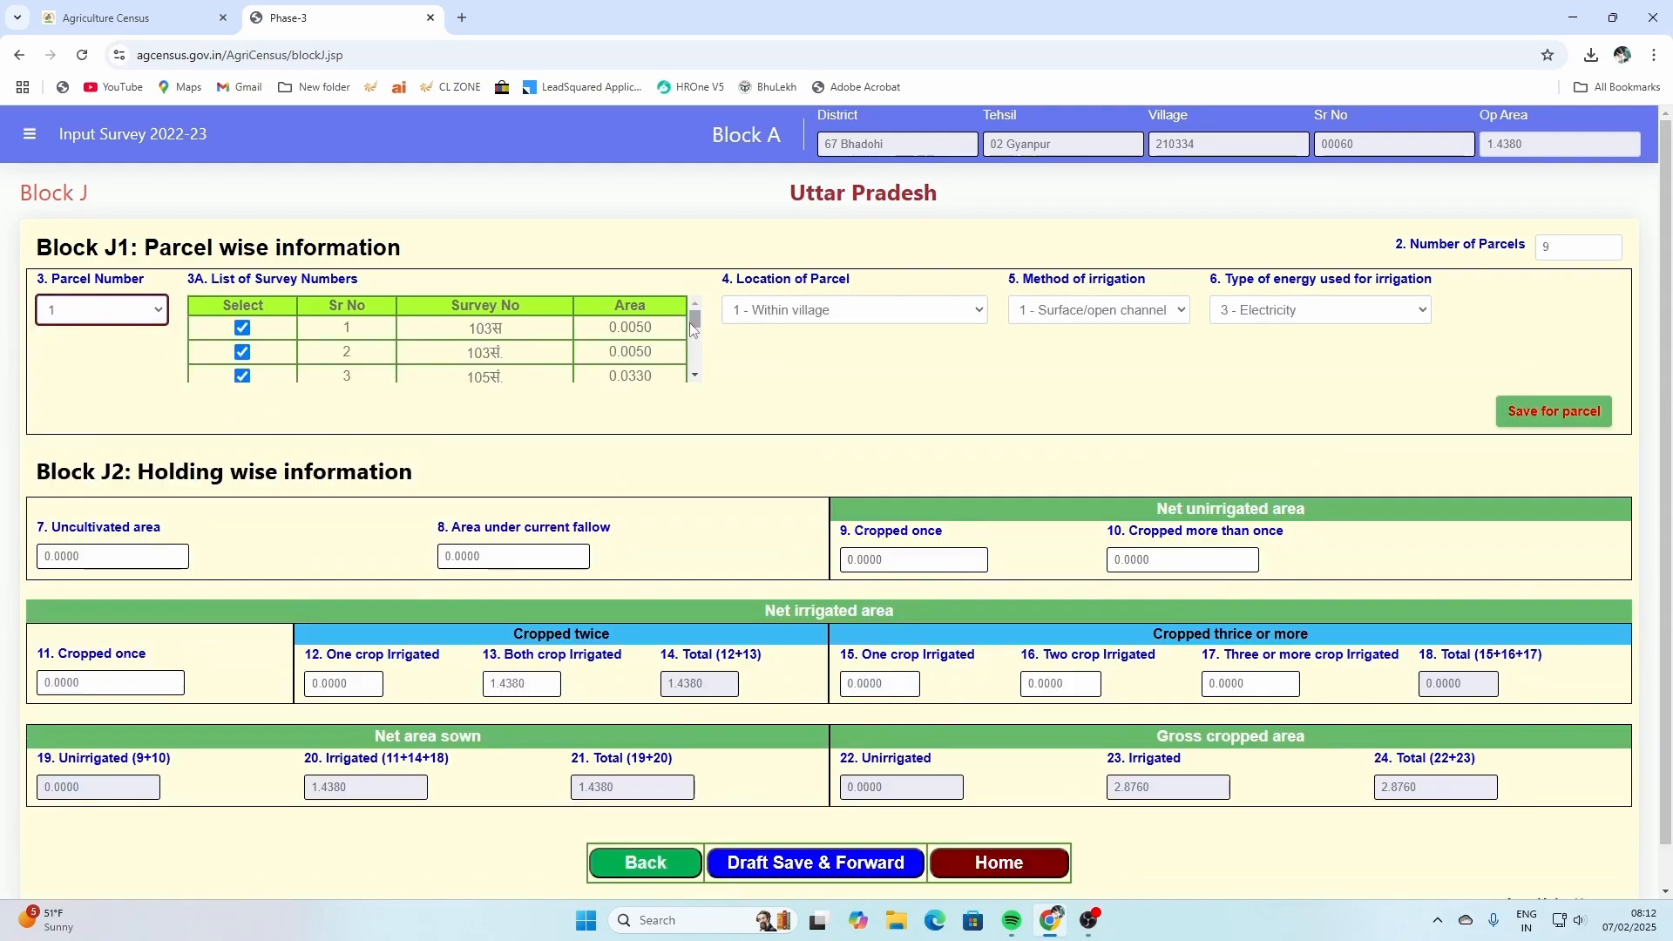
pyautogui.moveTo(695, 328); pyautogui.dragTo(694, 377)
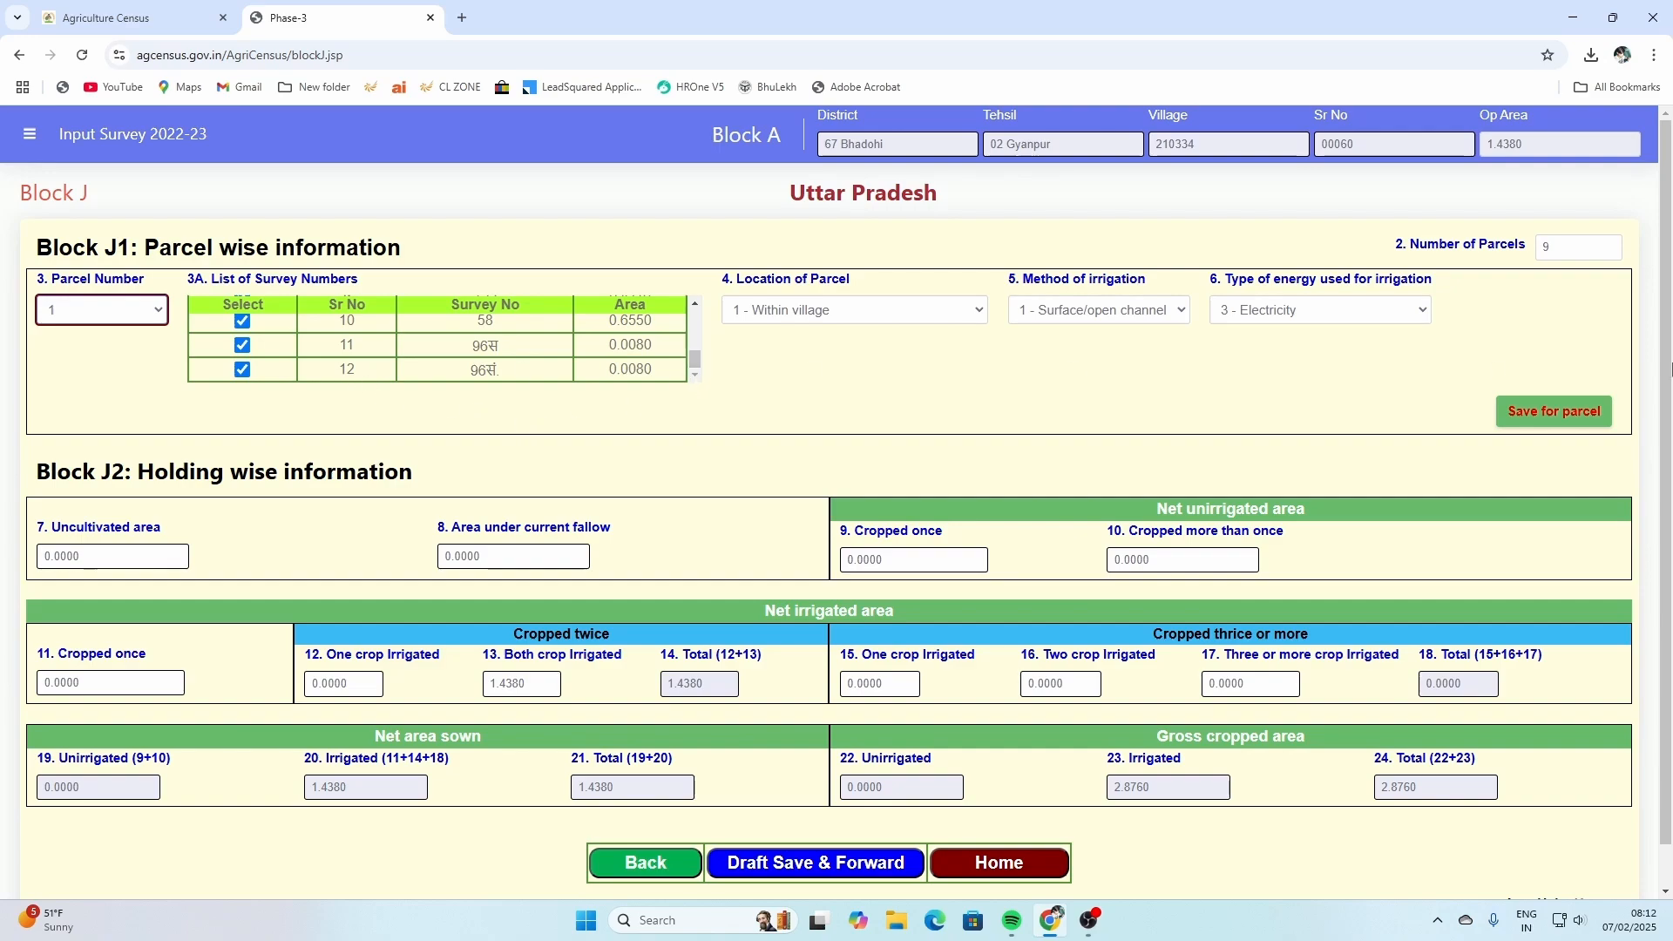
# Set the number of parcels in Block J1 to 12 and choose parcel number 1
pyautogui.doubleClick(1561, 244)
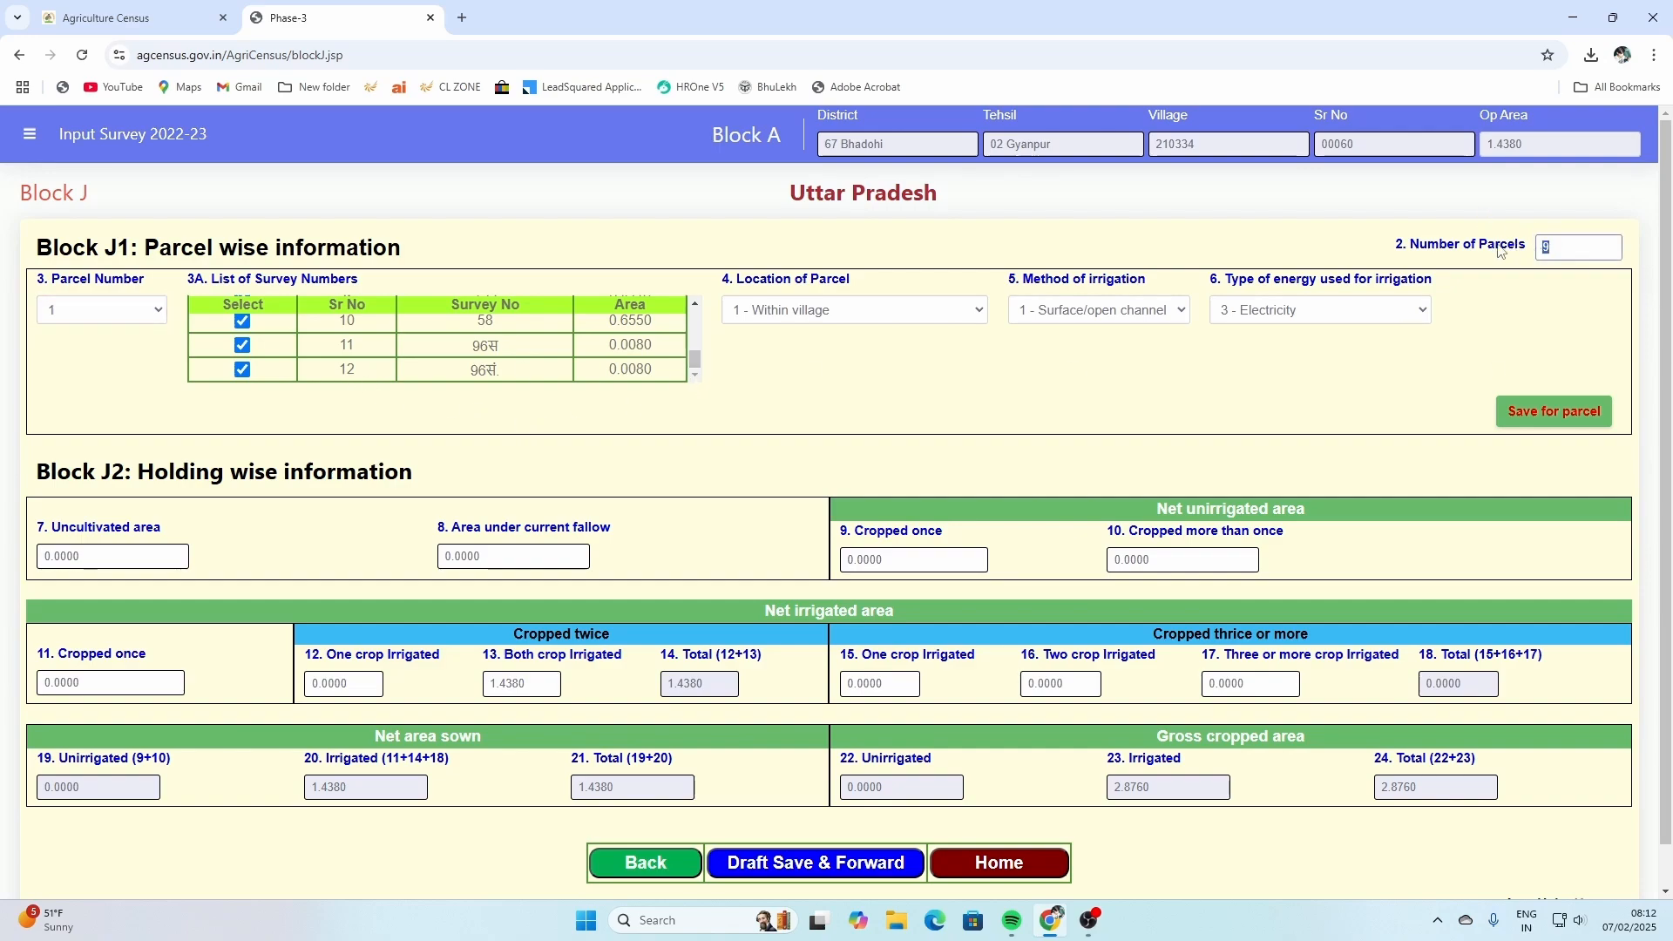
pyautogui.click(993, 410)
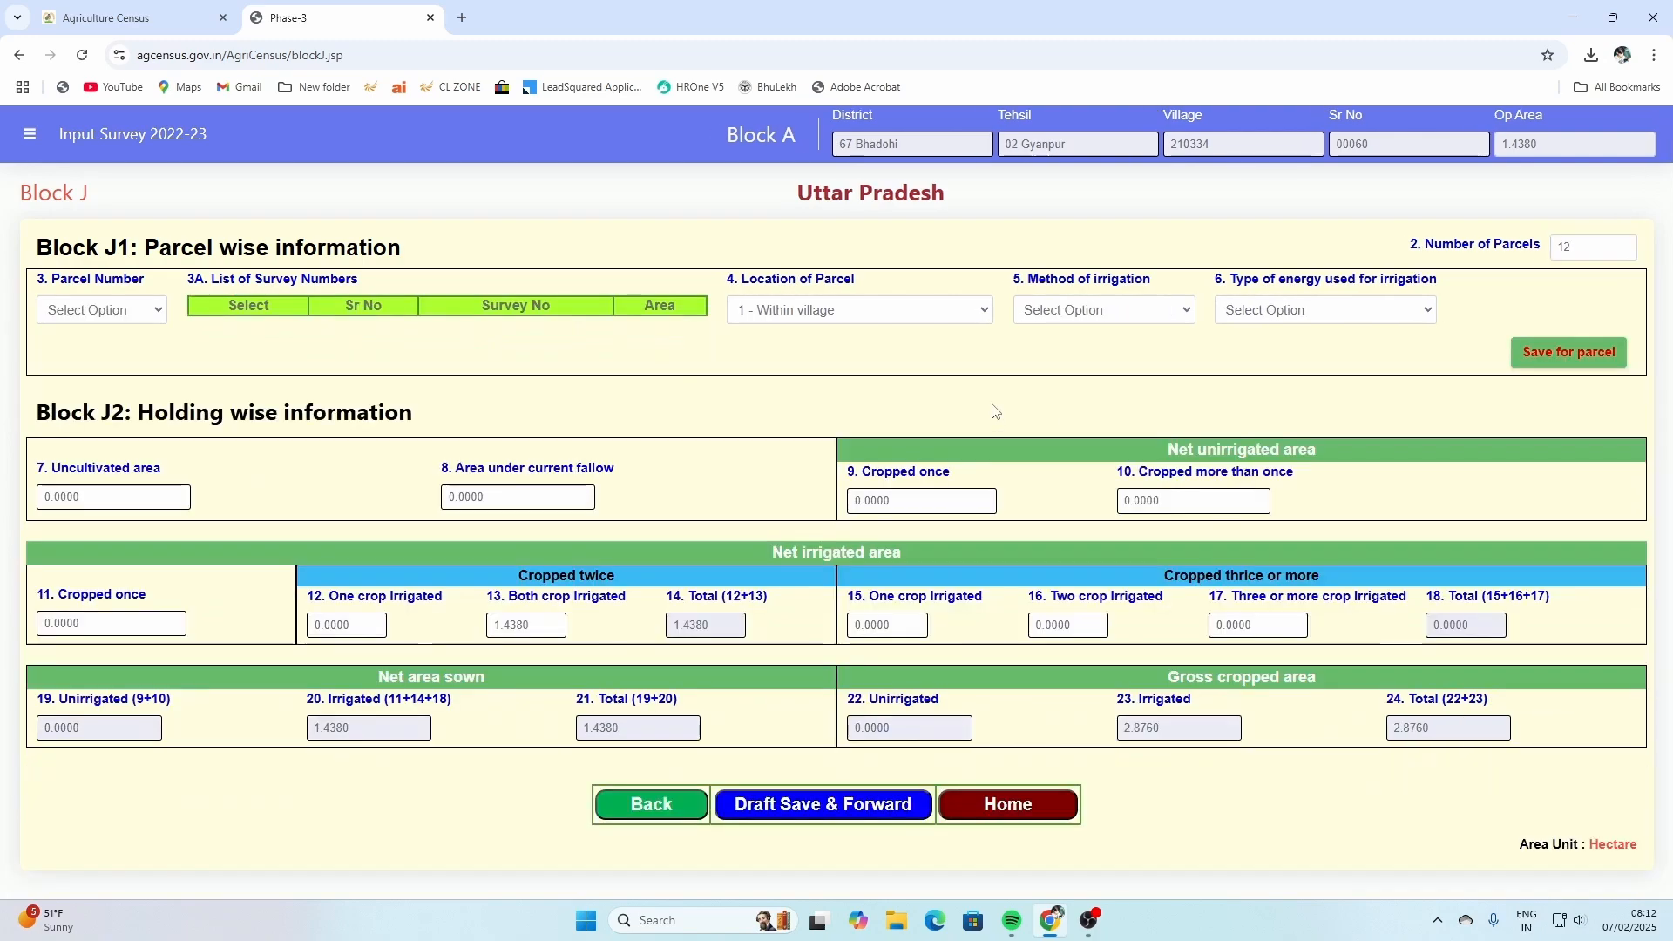
pyautogui.click(118, 309)
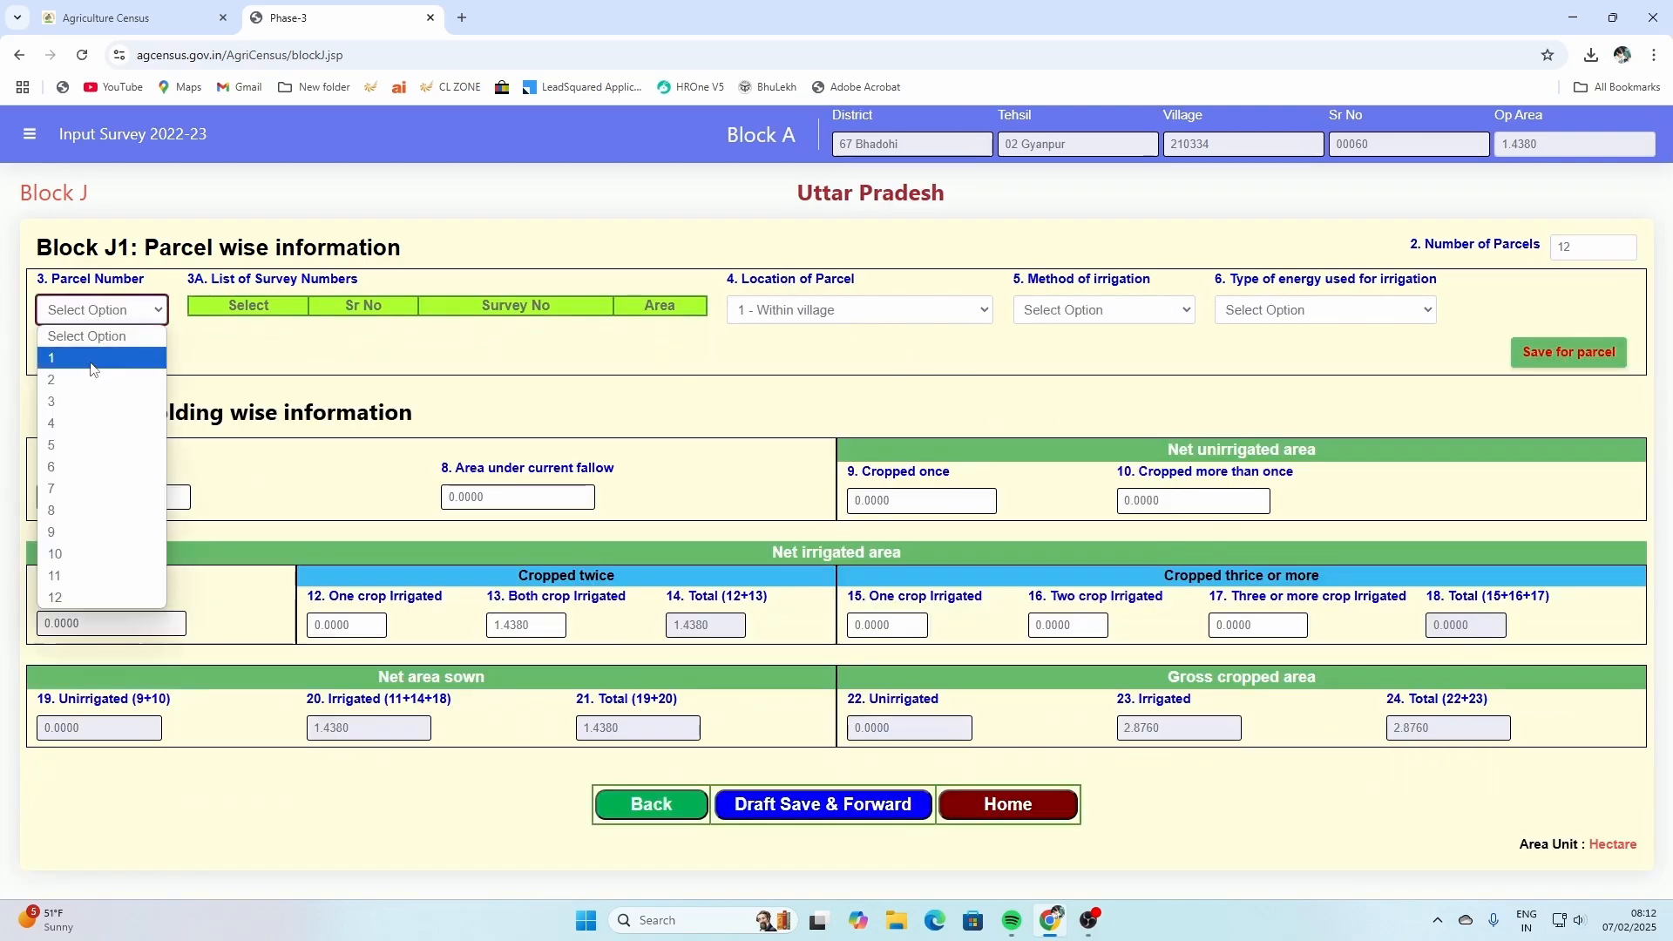
pyautogui.click(92, 348)
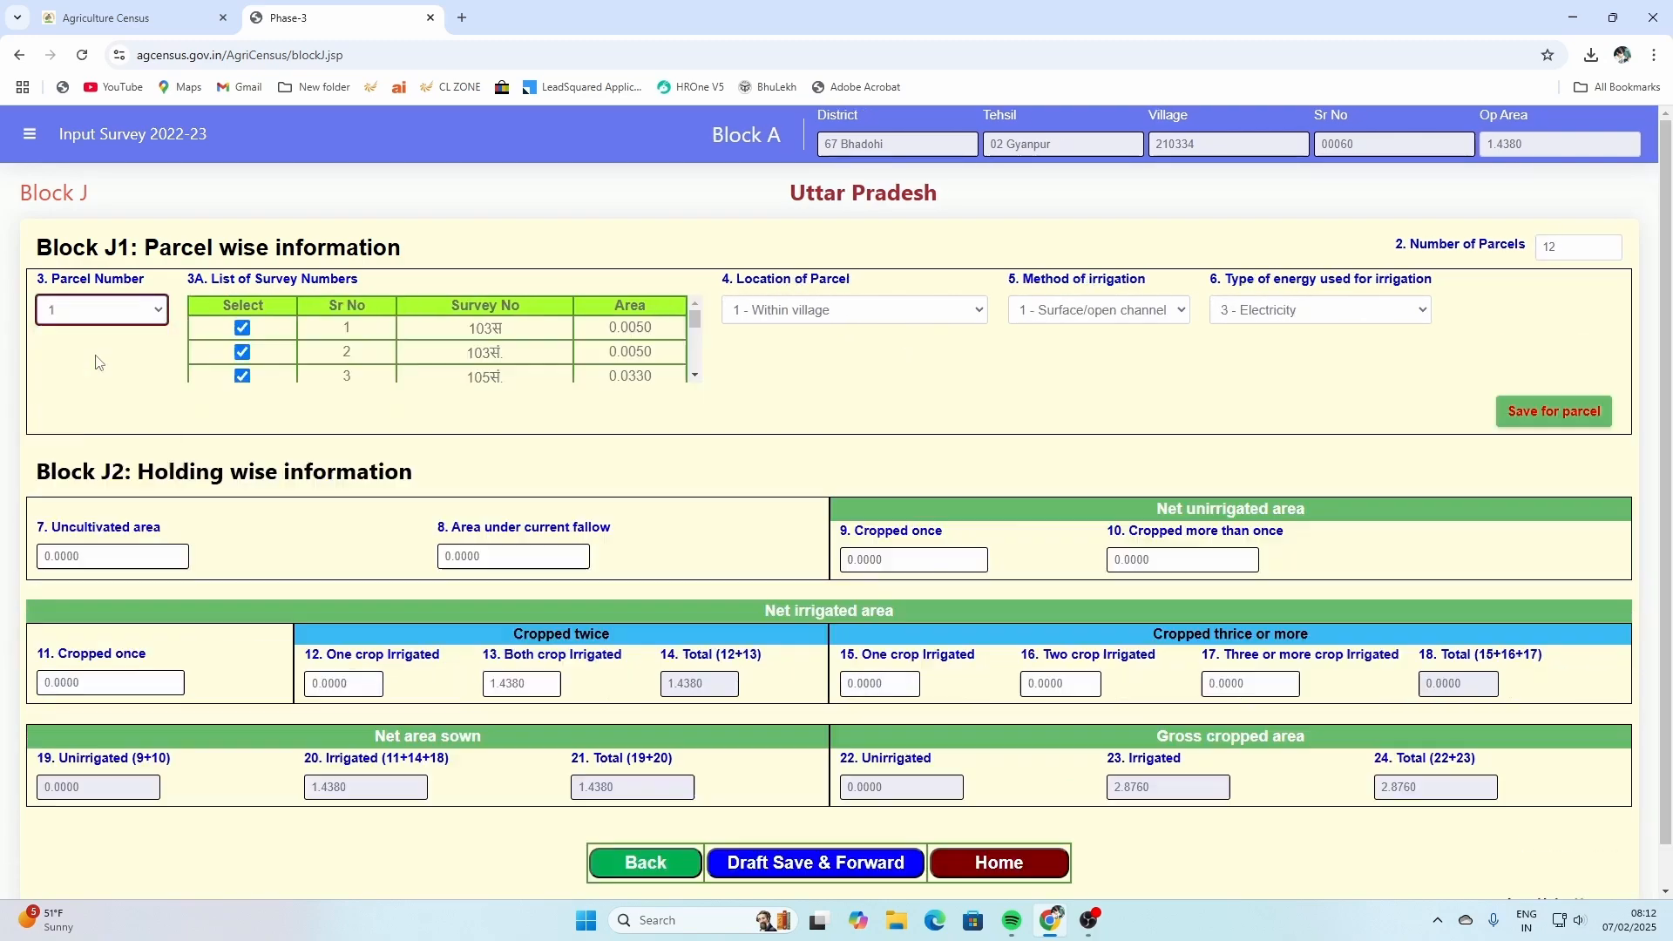
# Untick the survey numbers from Sr No 2 onward for parcel 1, keeping only Sr No 1 selected
pyautogui.click(241, 352)
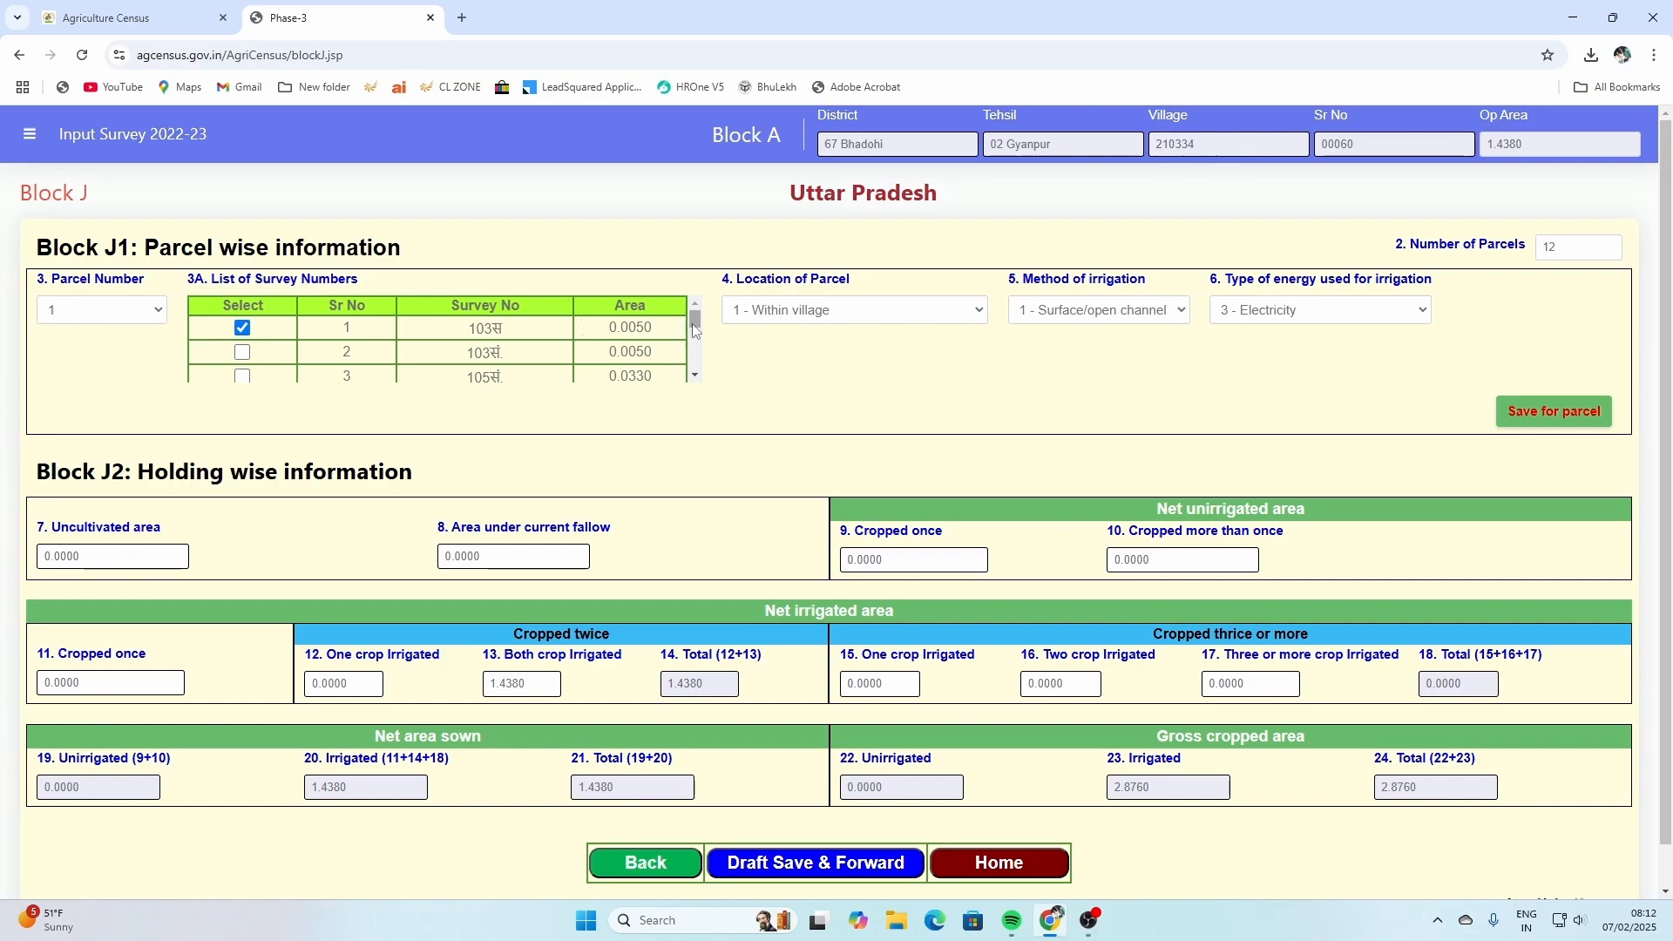
pyautogui.scroll(-1, 692, 322)
pyautogui.click(243, 322)
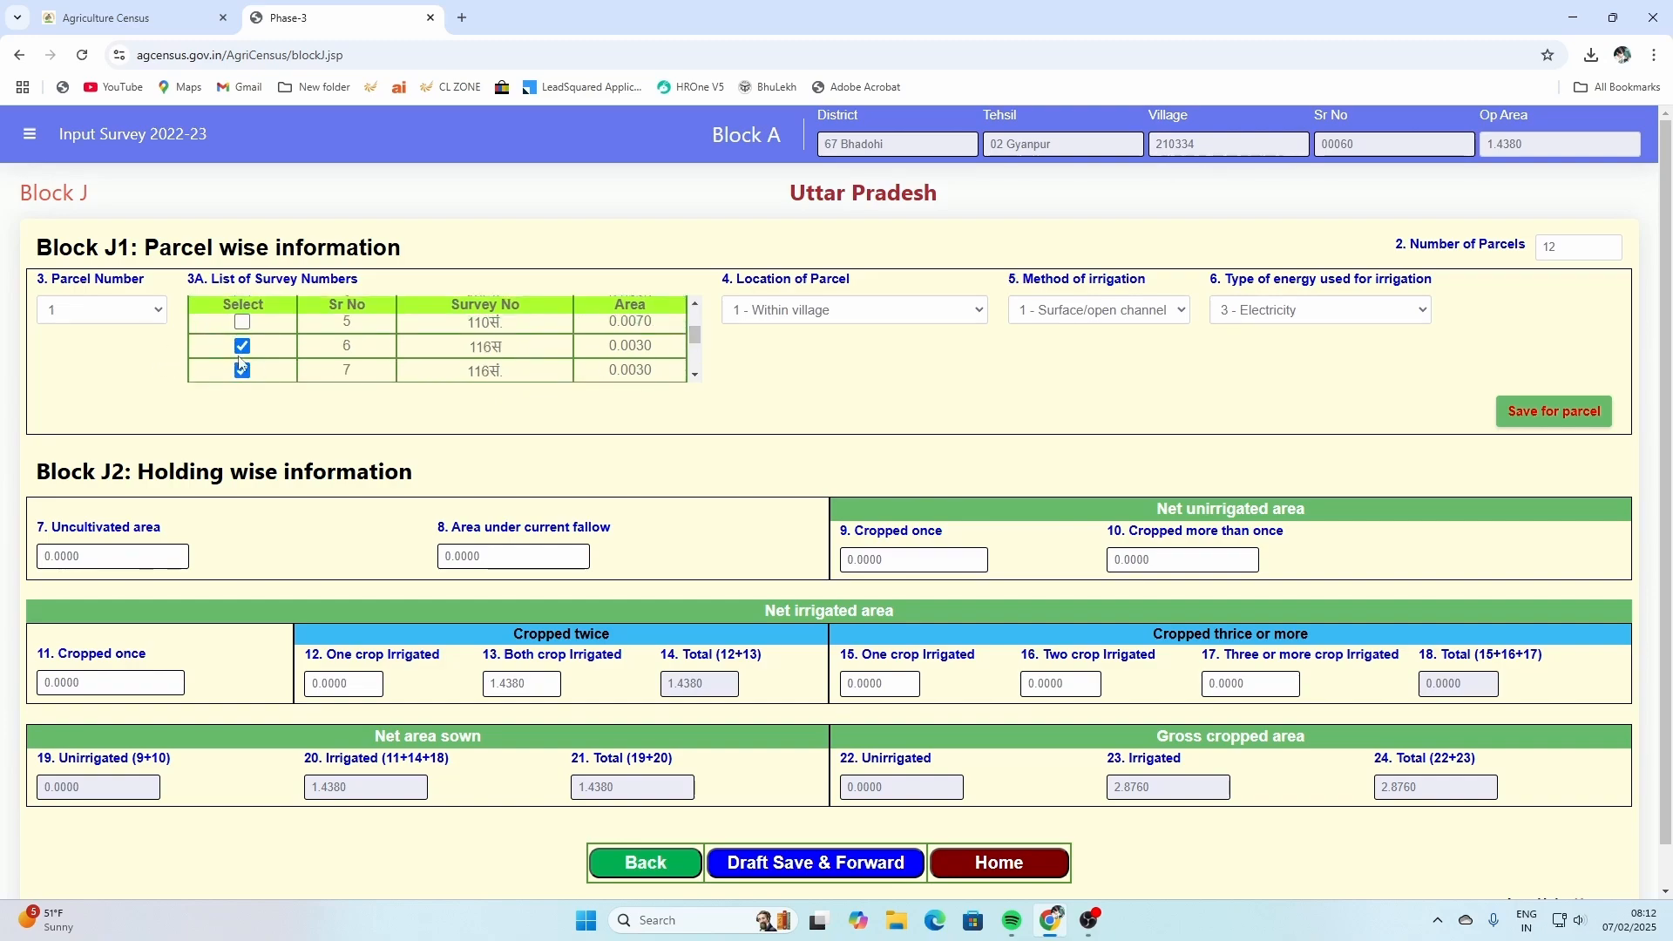
pyautogui.click(242, 346)
pyautogui.click(243, 371)
pyautogui.scroll(-1, 693, 349)
pyautogui.click(242, 320)
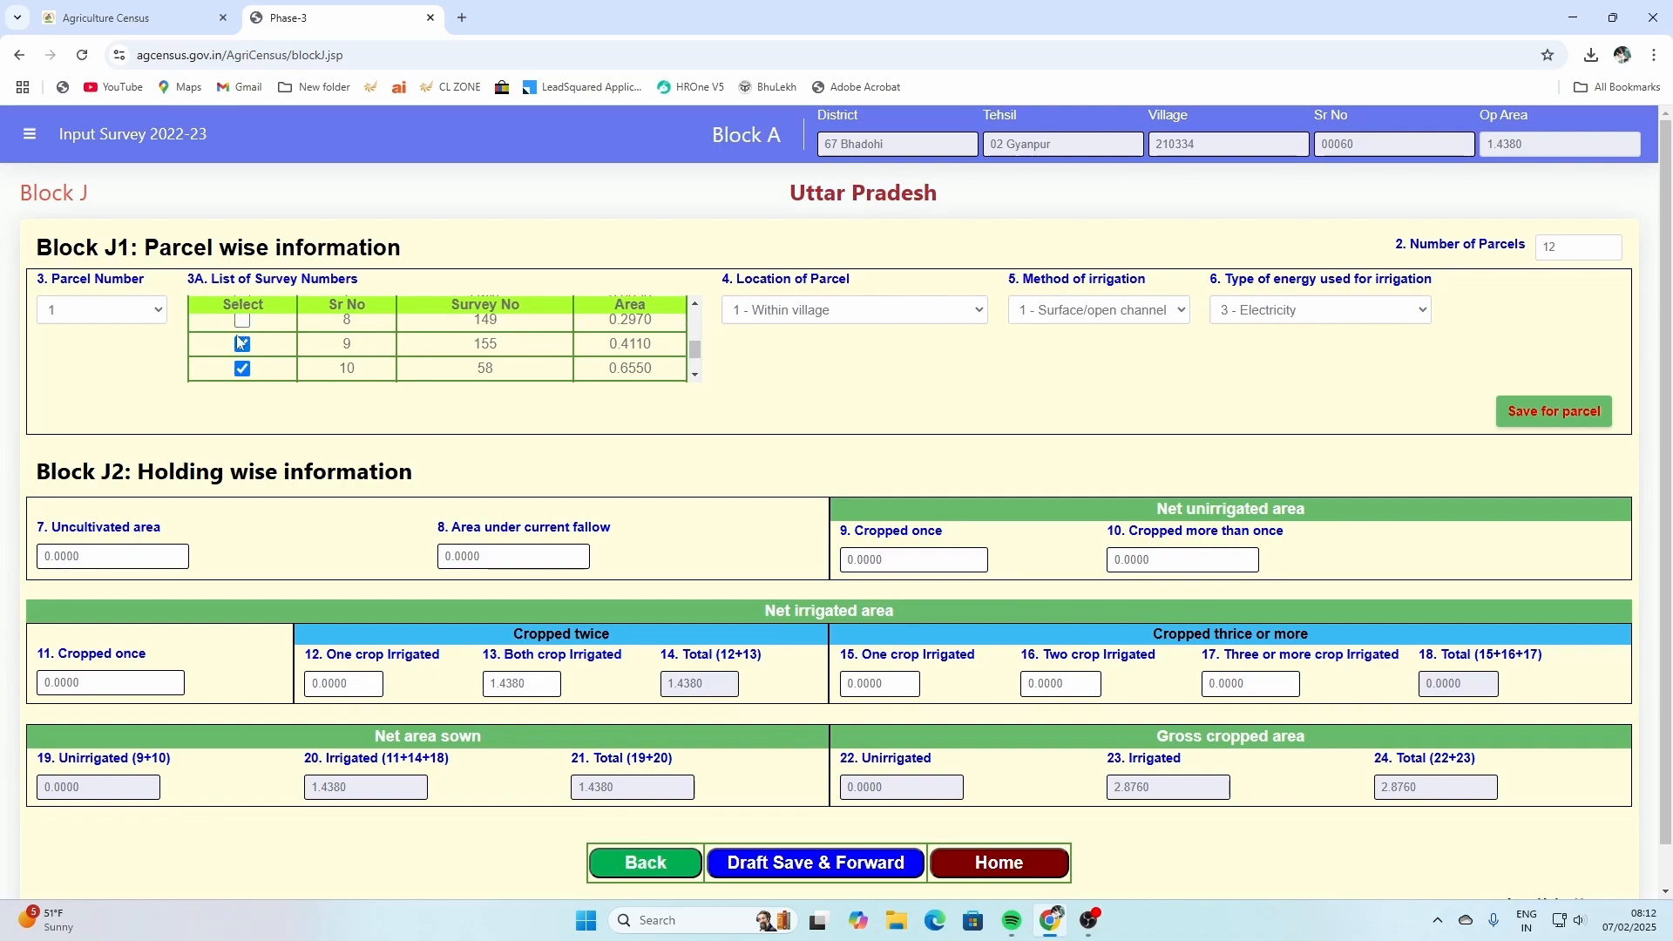
pyautogui.click(243, 344)
pyautogui.click(242, 368)
pyautogui.scroll(-1, 693, 349)
pyautogui.scroll(4, 348, 335)
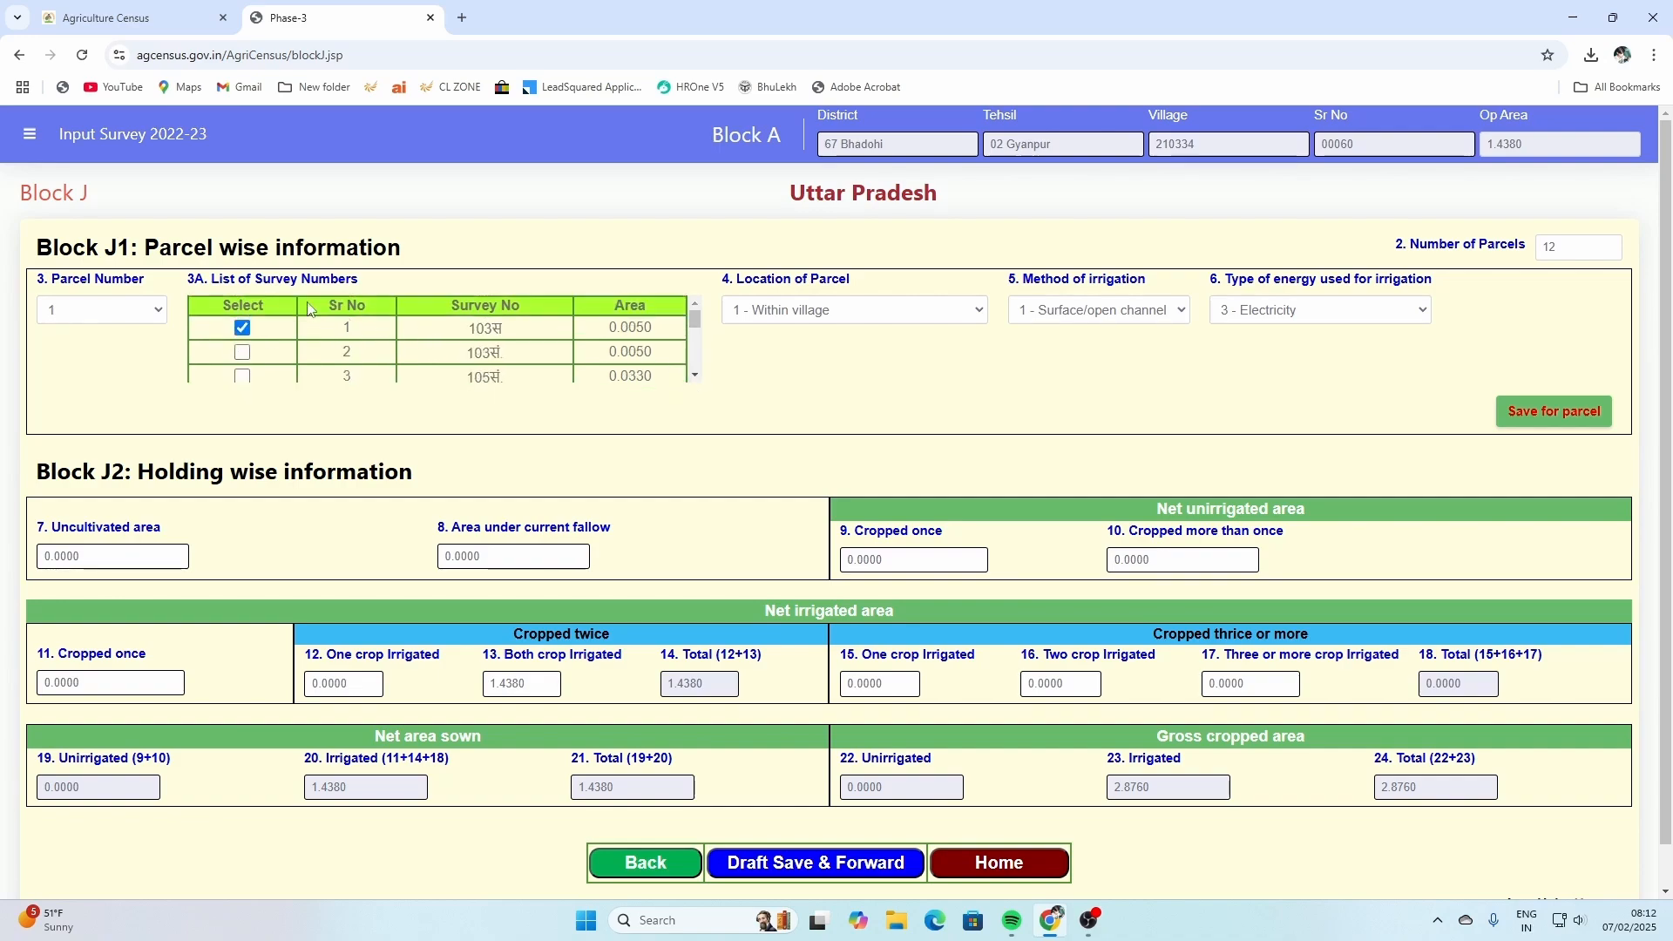
# Set parcel 1's location to "1 - Within village", irrigation to "1 - Surface/open channel" and energy to "3 - Electricity", and save the parcel
pyautogui.click(912, 319)
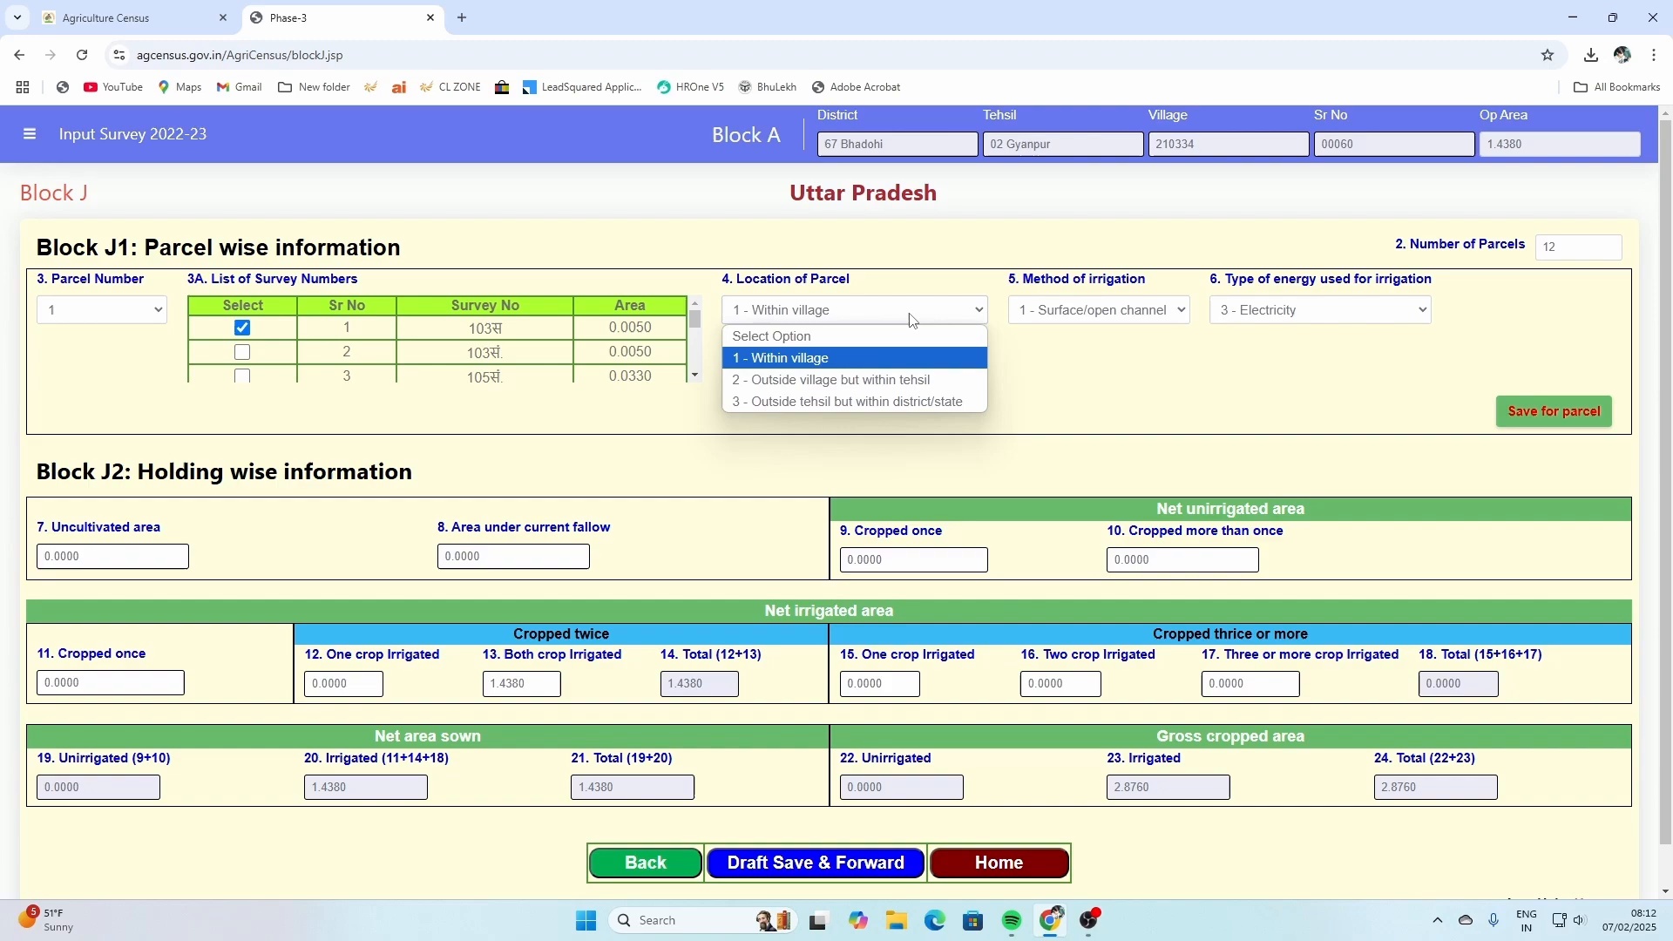
pyautogui.click(868, 362)
pyautogui.click(1128, 311)
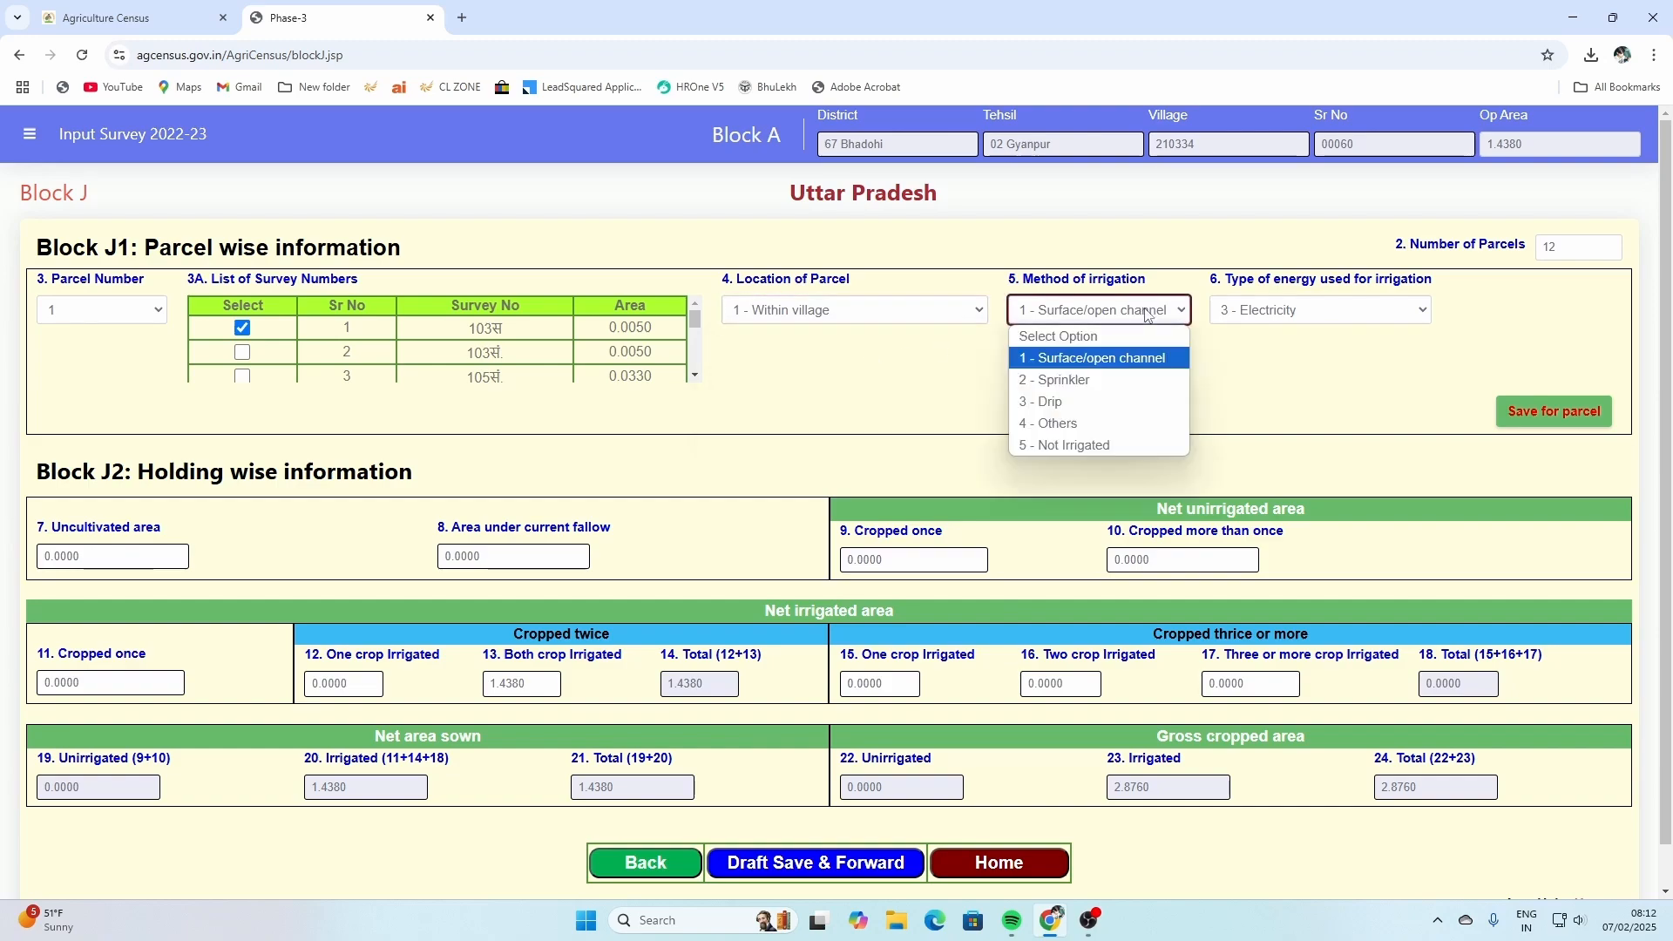
pyautogui.click(1107, 359)
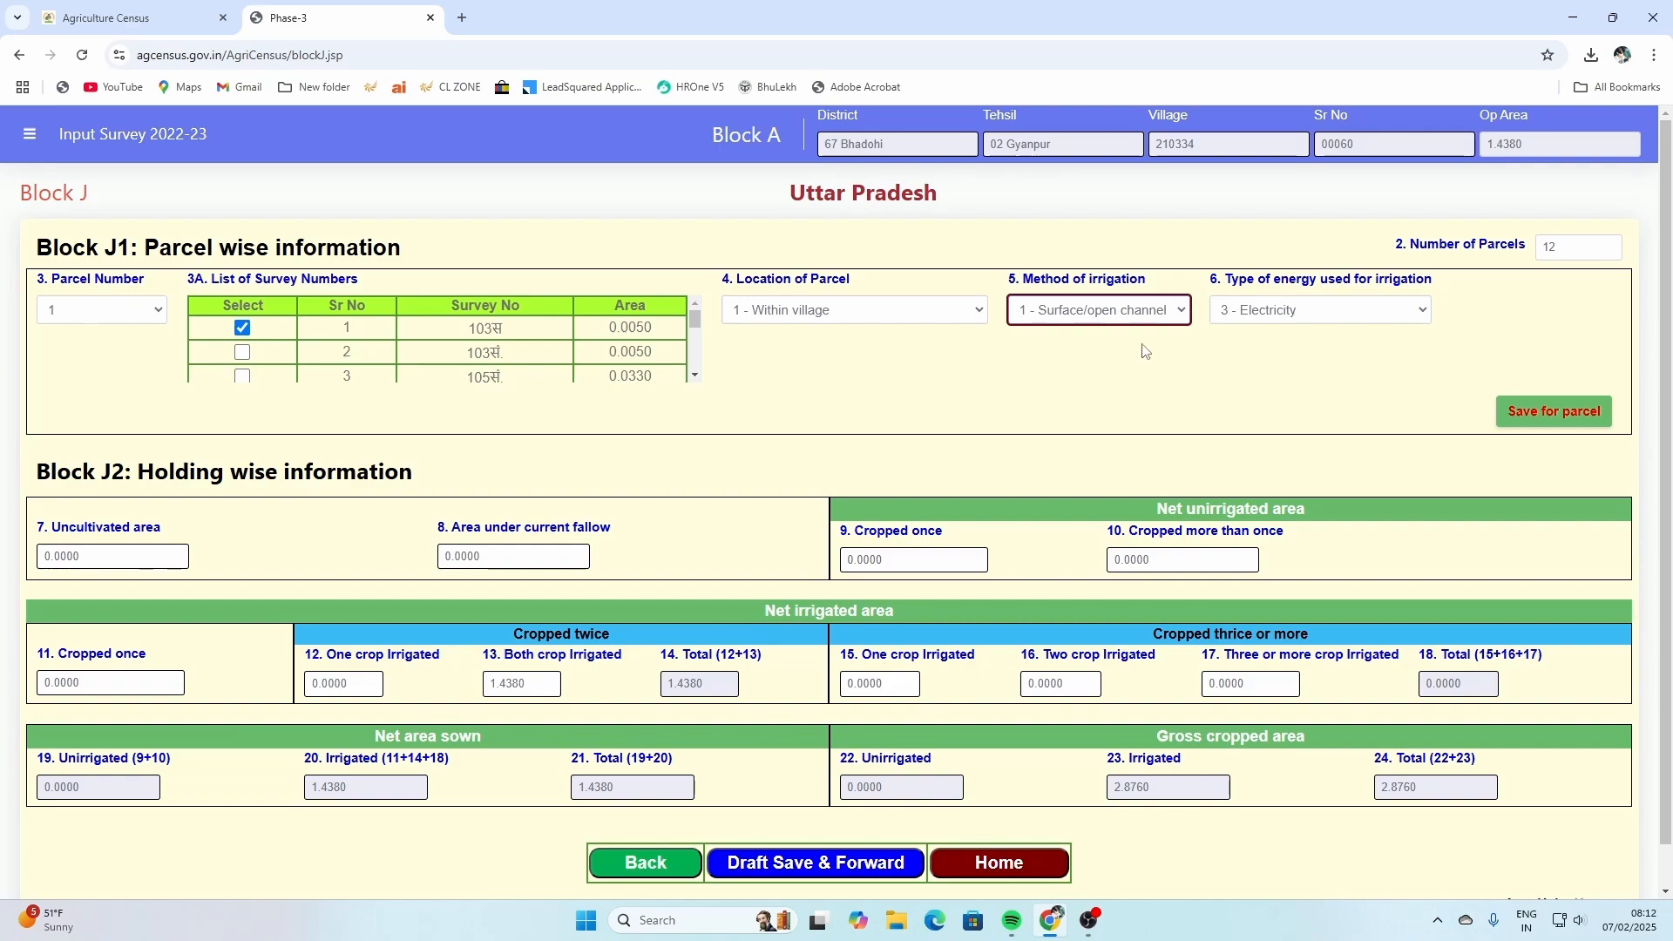
pyautogui.click(1295, 311)
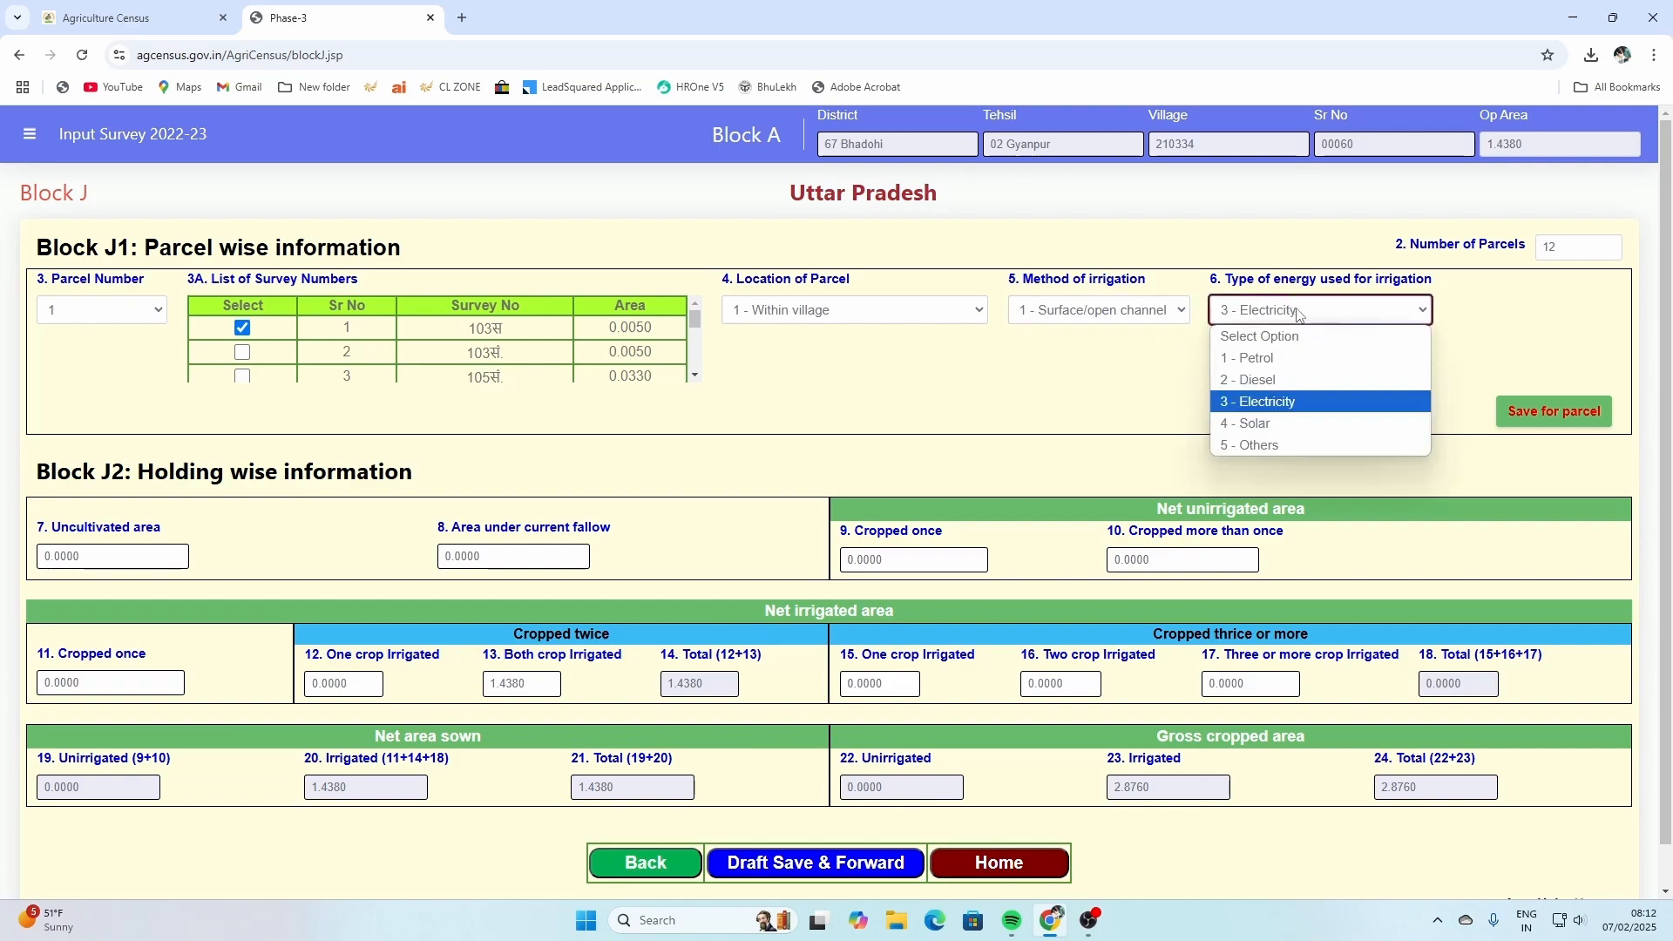
pyautogui.click(1297, 403)
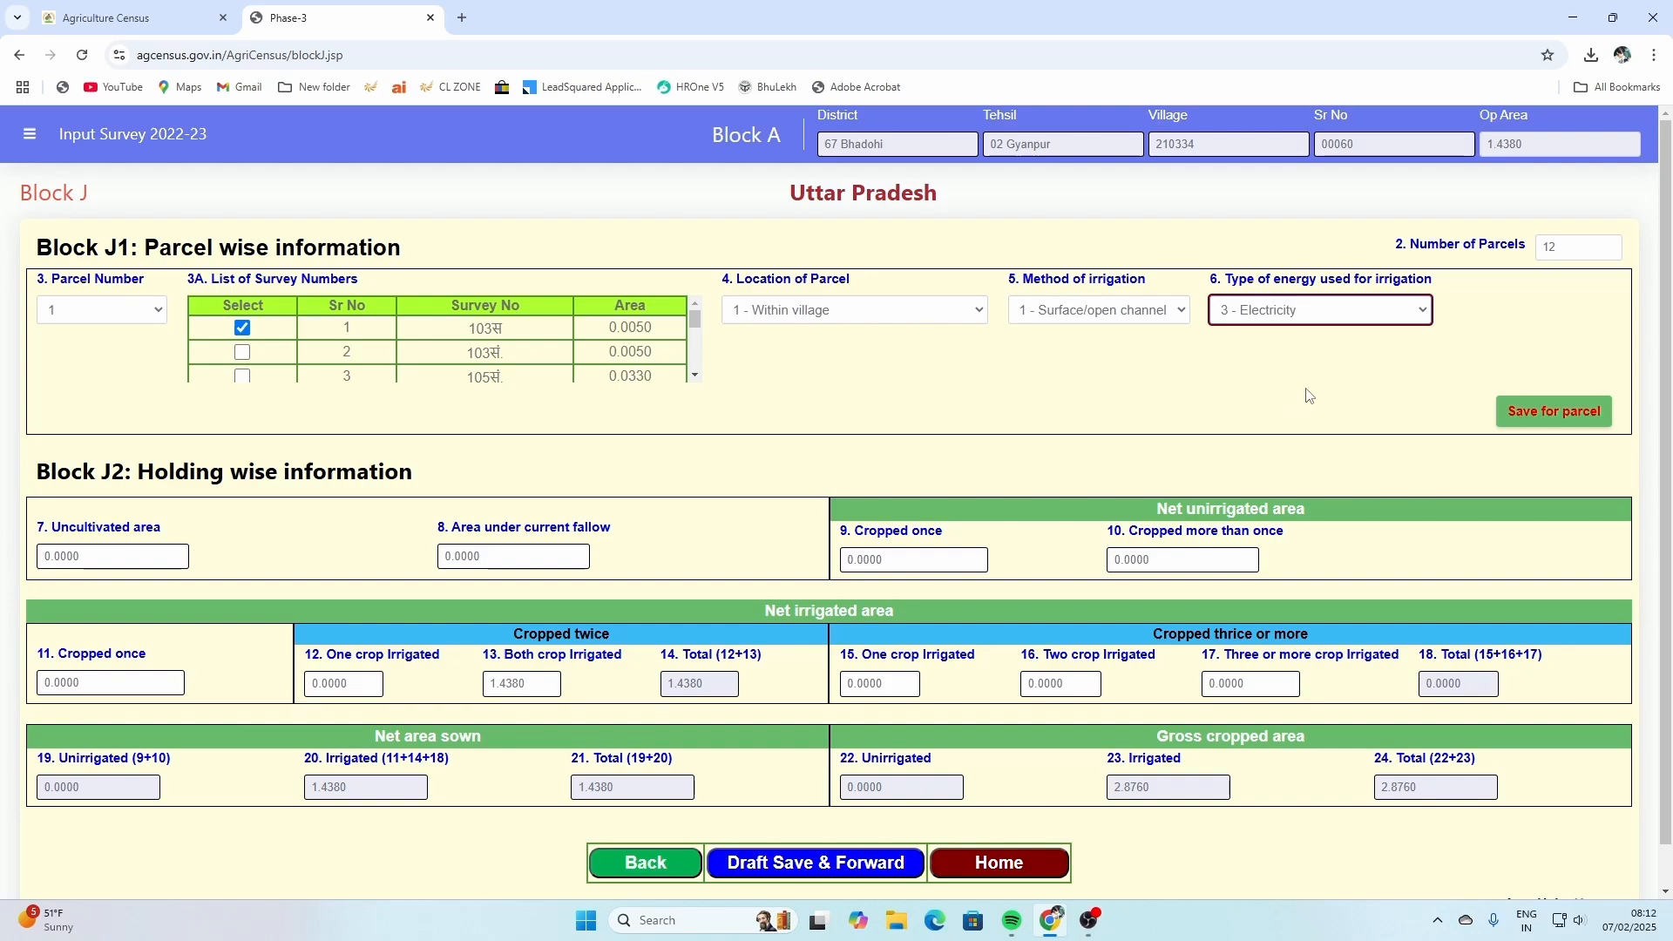
pyautogui.click(1551, 412)
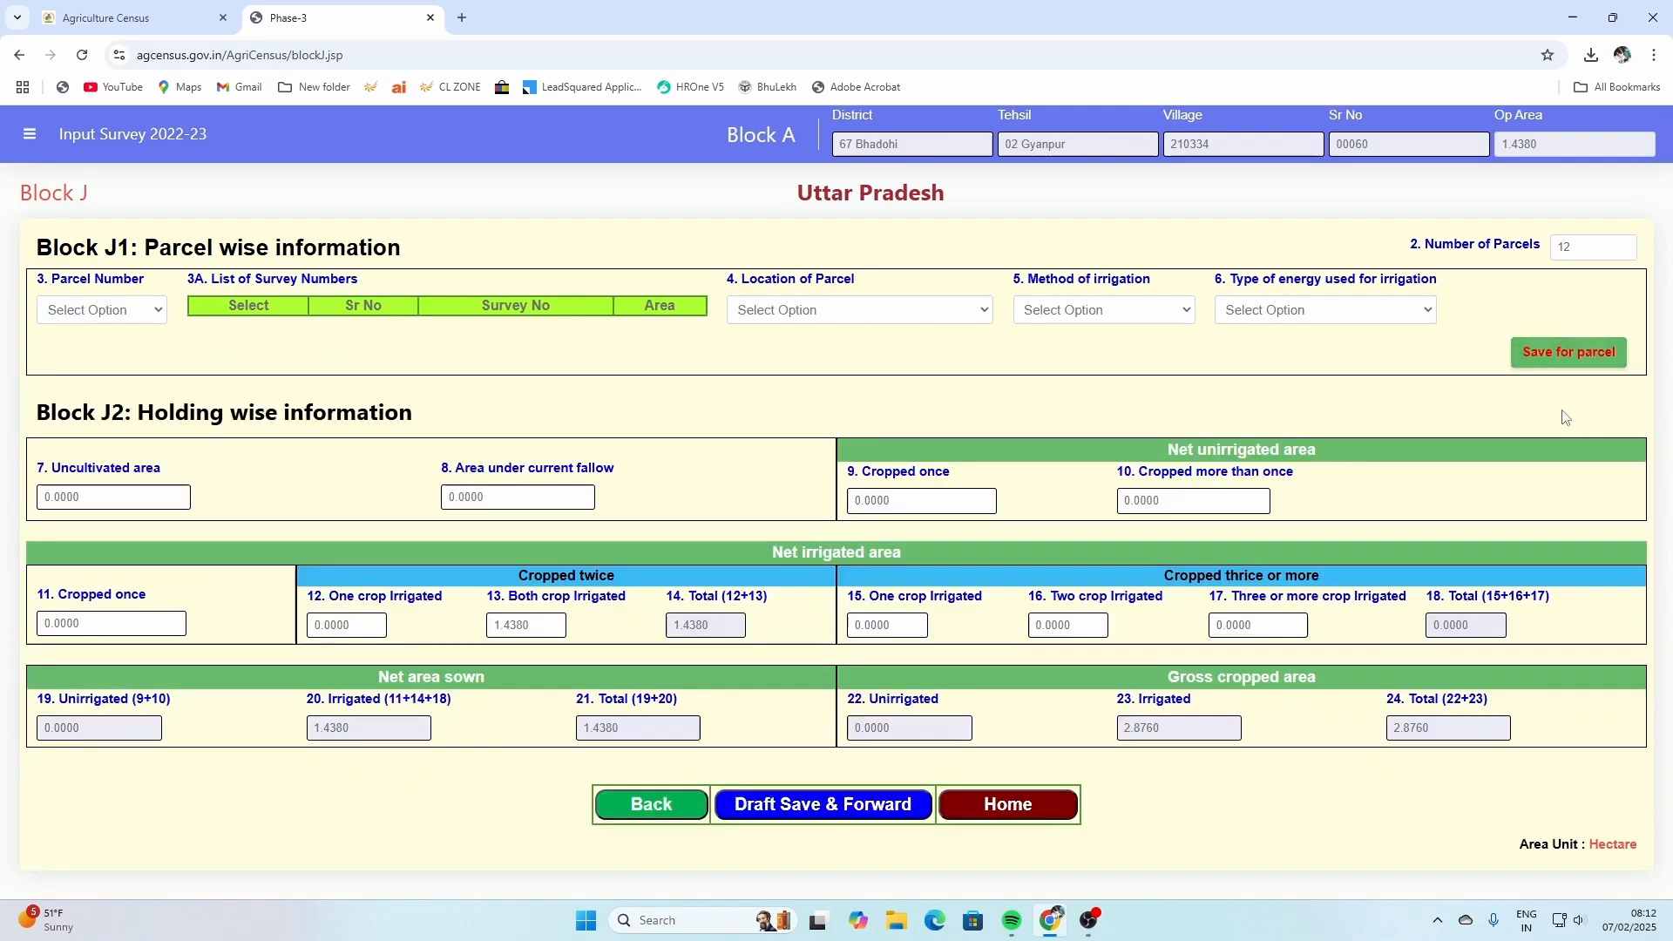
# Choose parcel number 2, check its survey number list, and save the parcel with its existing entries
pyautogui.click(148, 312)
pyautogui.click(104, 380)
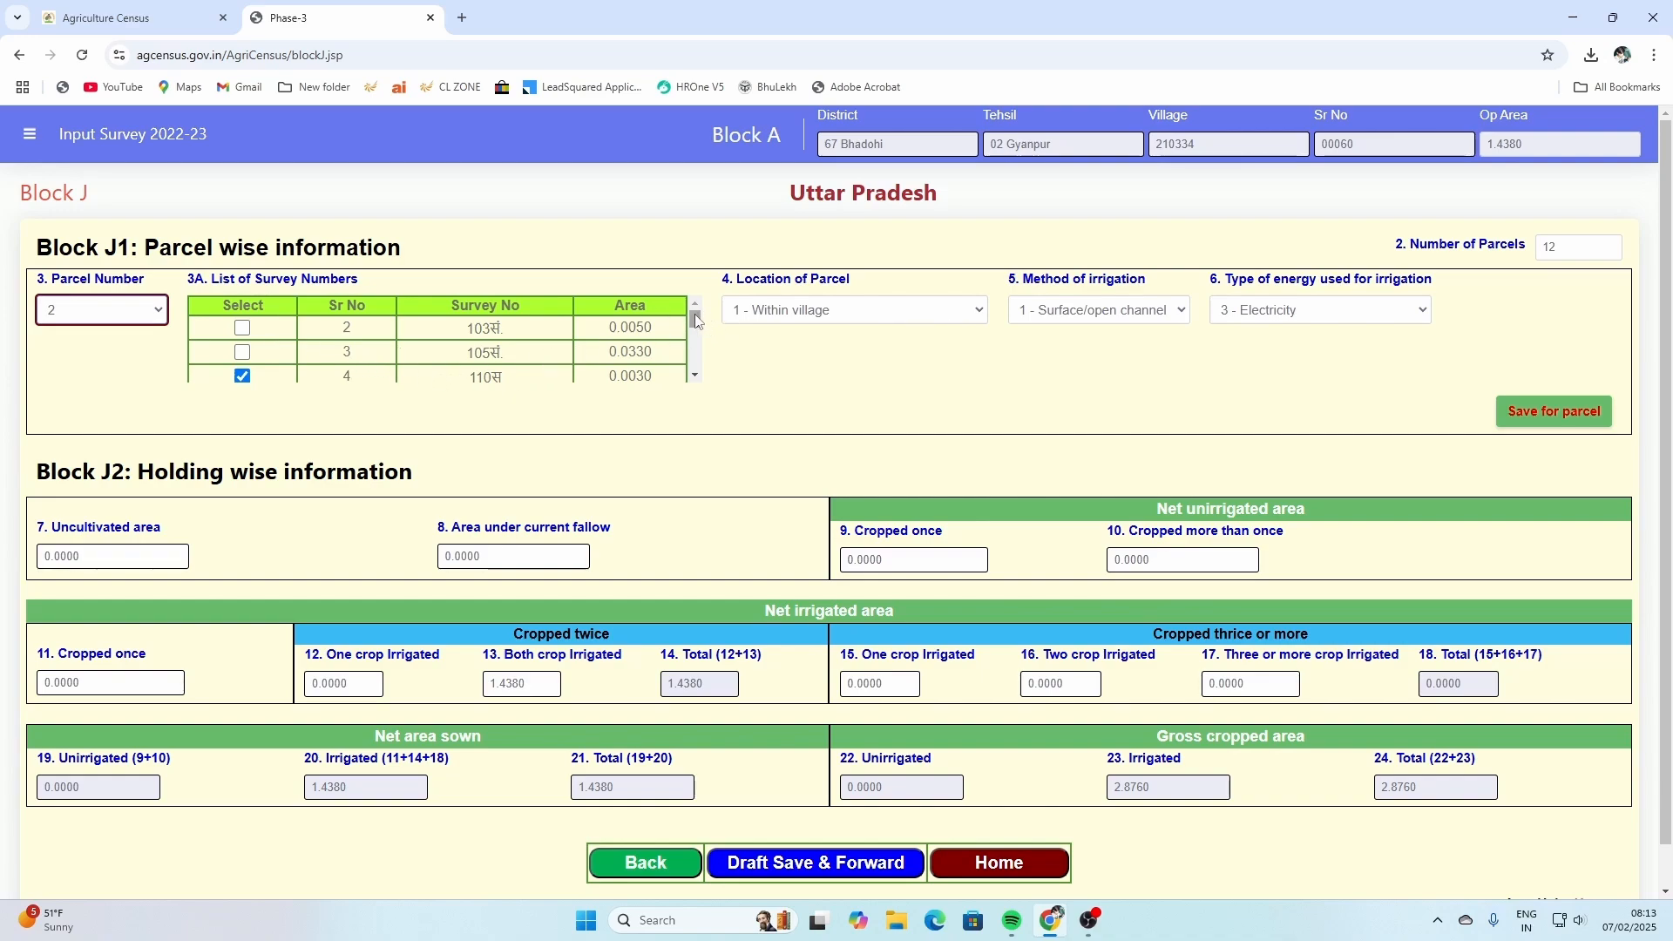
pyautogui.moveTo(696, 321)
pyautogui.mouseDown()
pyautogui.moveTo(702, 391)
pyautogui.moveTo(712, 322)
pyautogui.mouseUp()
pyautogui.click(1553, 411)
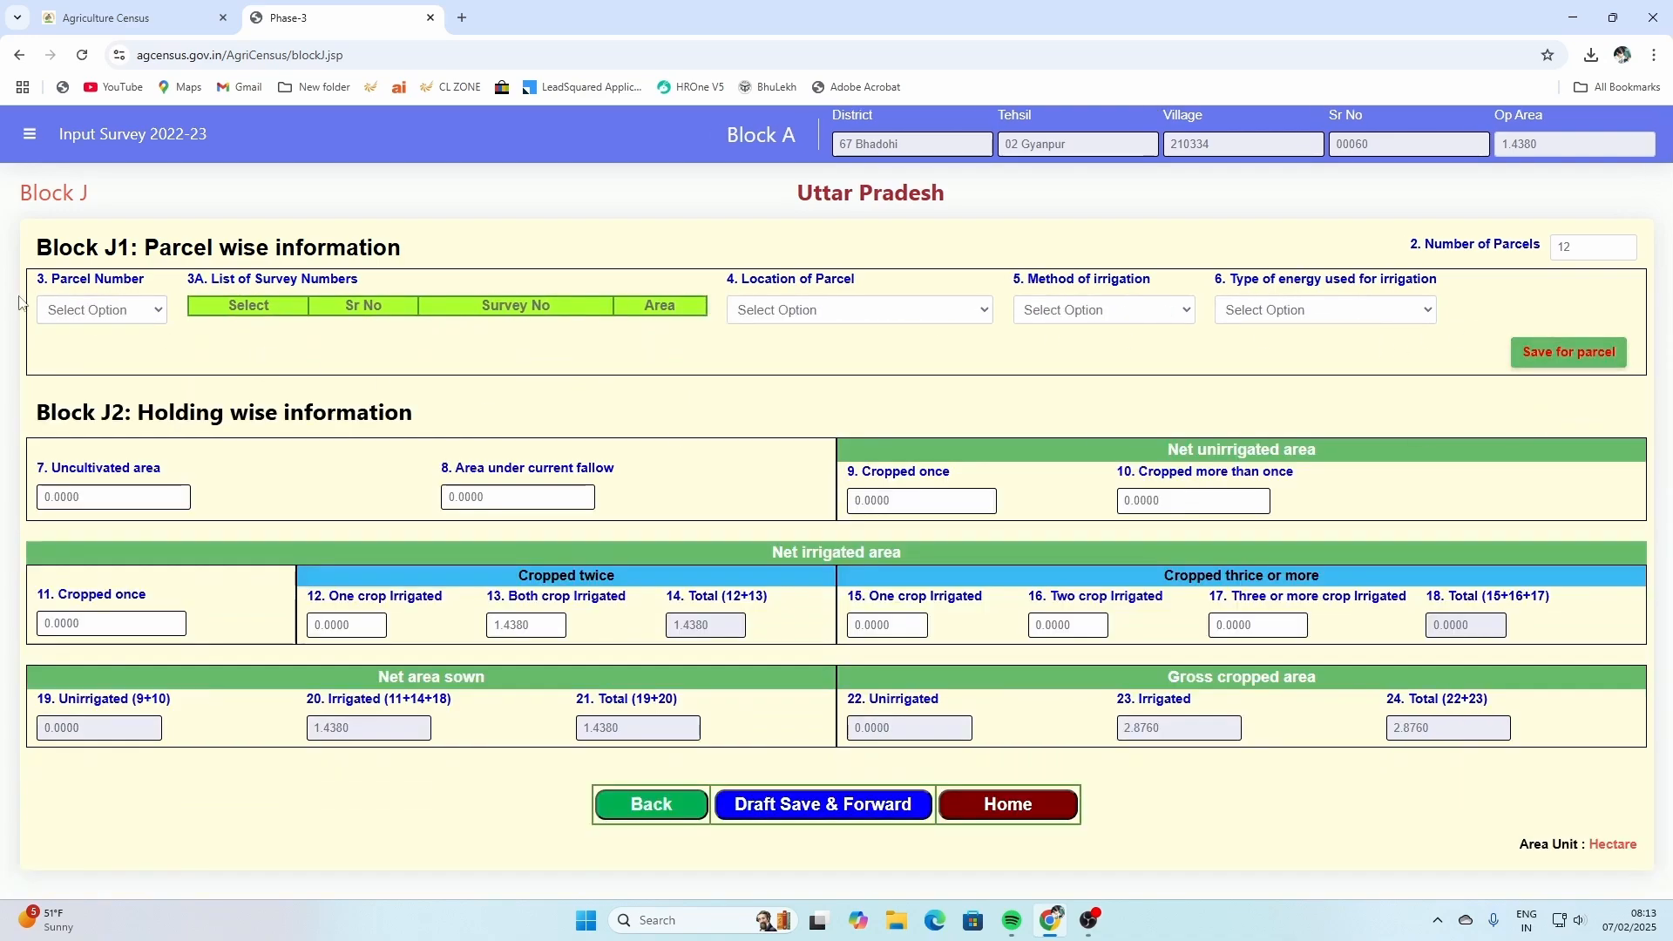
# Choose parcel number 3 and tick the survey number at Sr No 3 (area 0.0330) for it
pyautogui.click(87, 308)
pyautogui.click(90, 402)
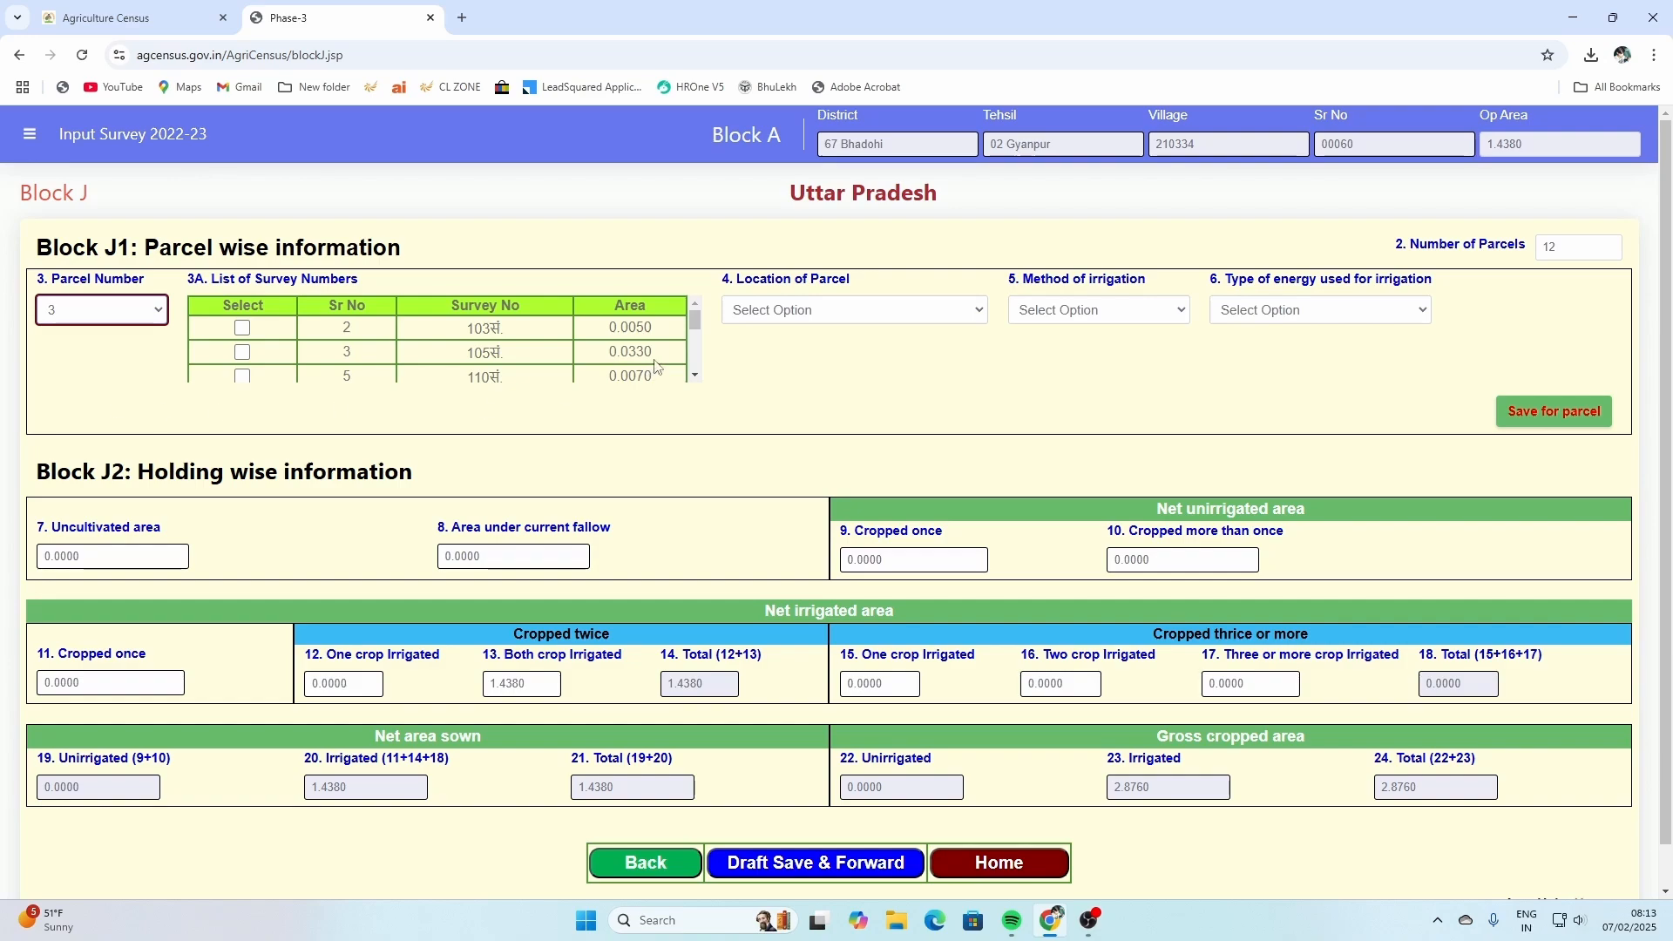
pyautogui.moveTo(694, 317); pyautogui.dragTo(693, 364)
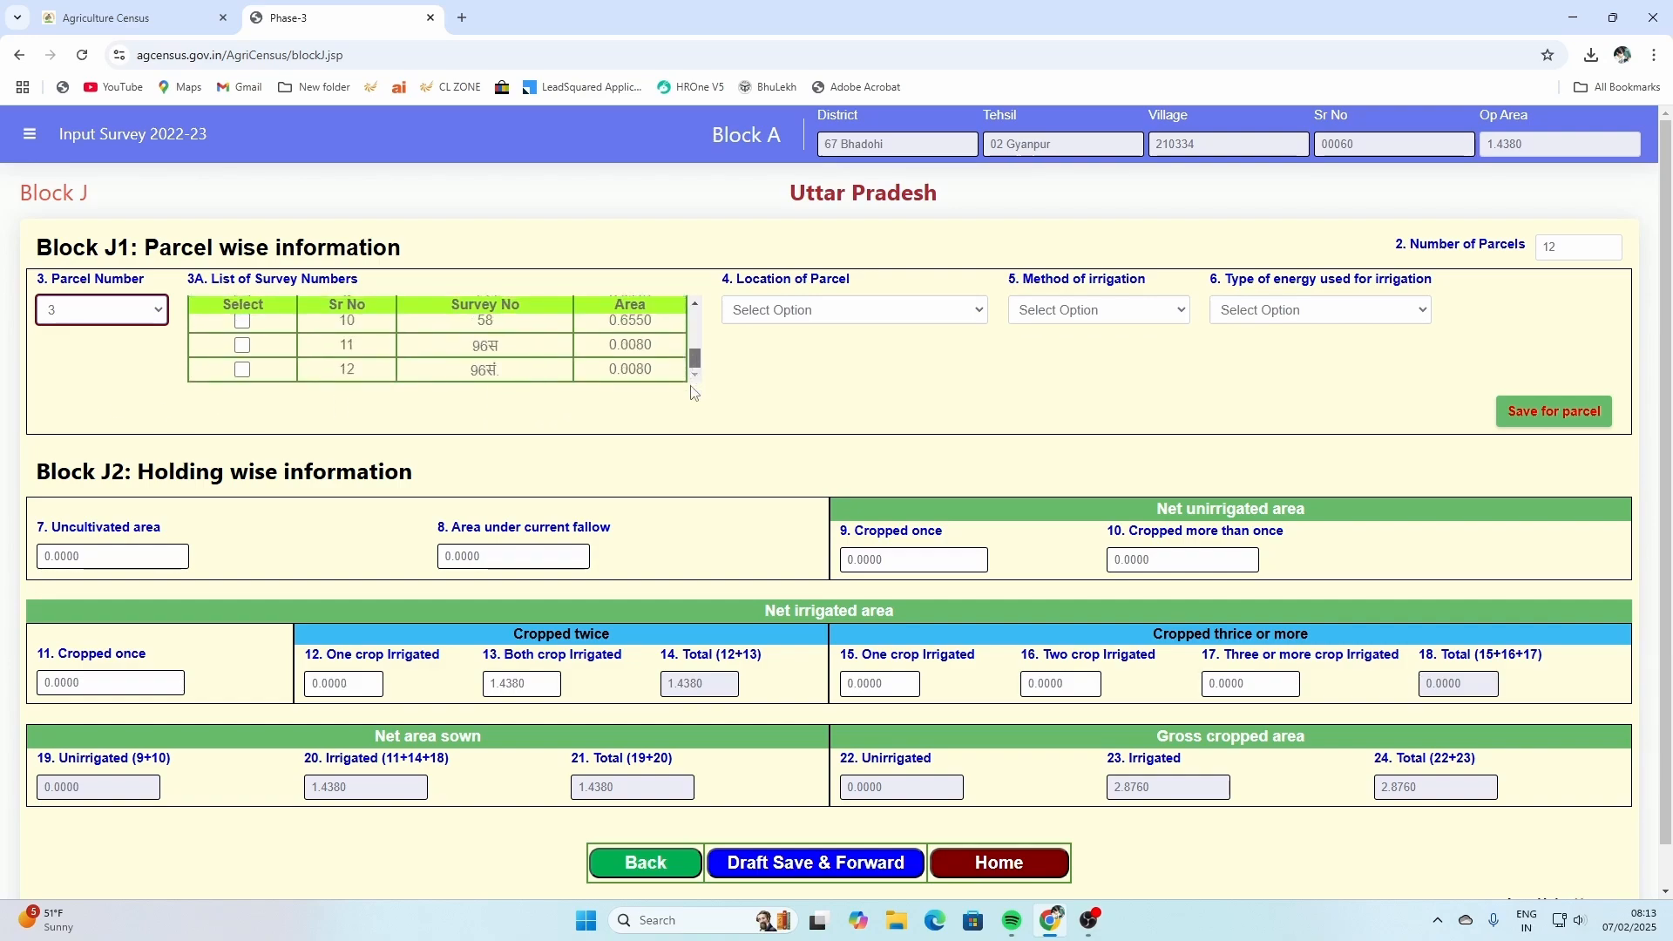
pyautogui.moveTo(694, 364); pyautogui.dragTo(694, 315)
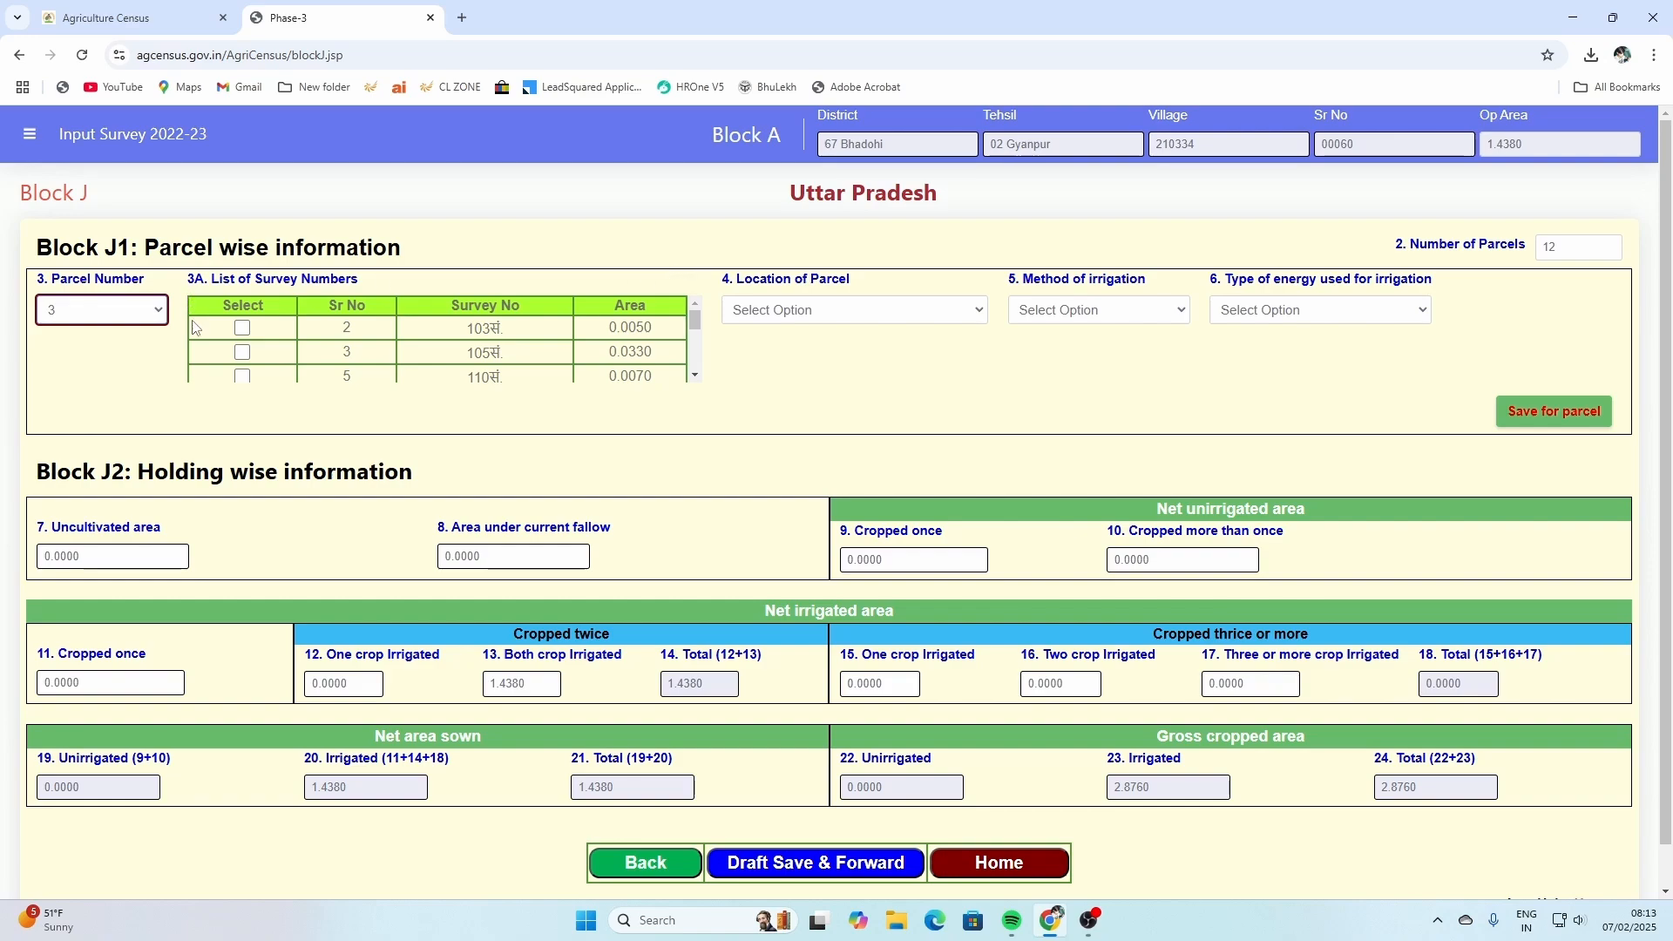
pyautogui.click(244, 355)
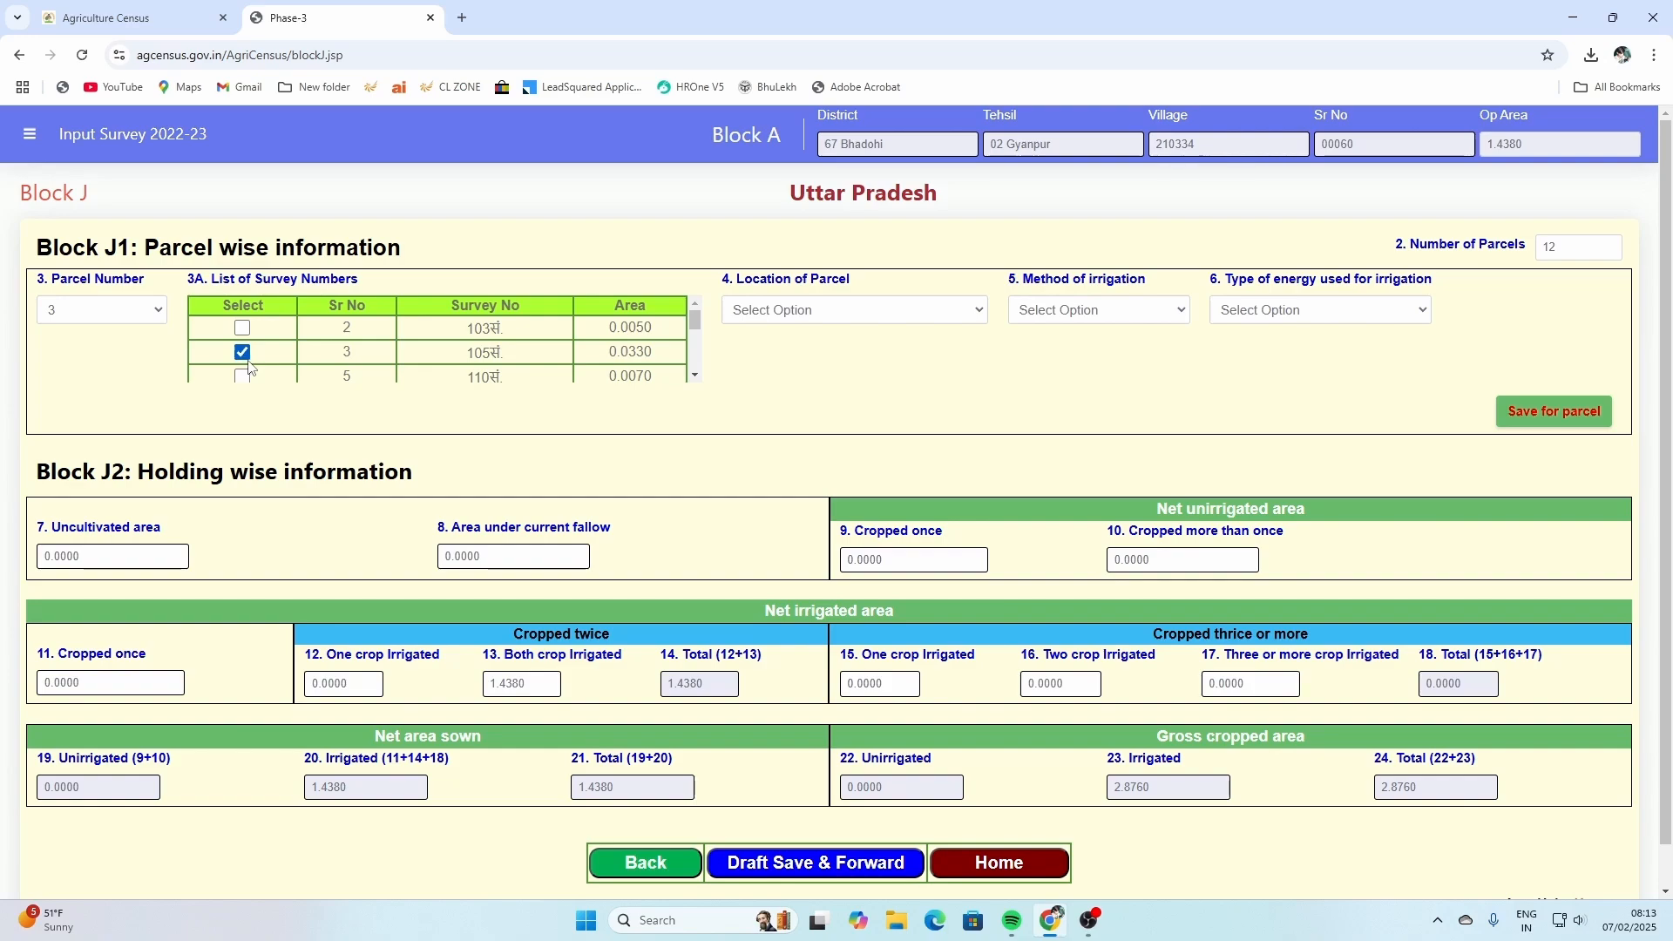
# Set parcel 3's location to "1 - Within village", irrigation to "1 - Surface/open channel" and energy to "3 - Electricity", and save the parcel
pyautogui.click(967, 311)
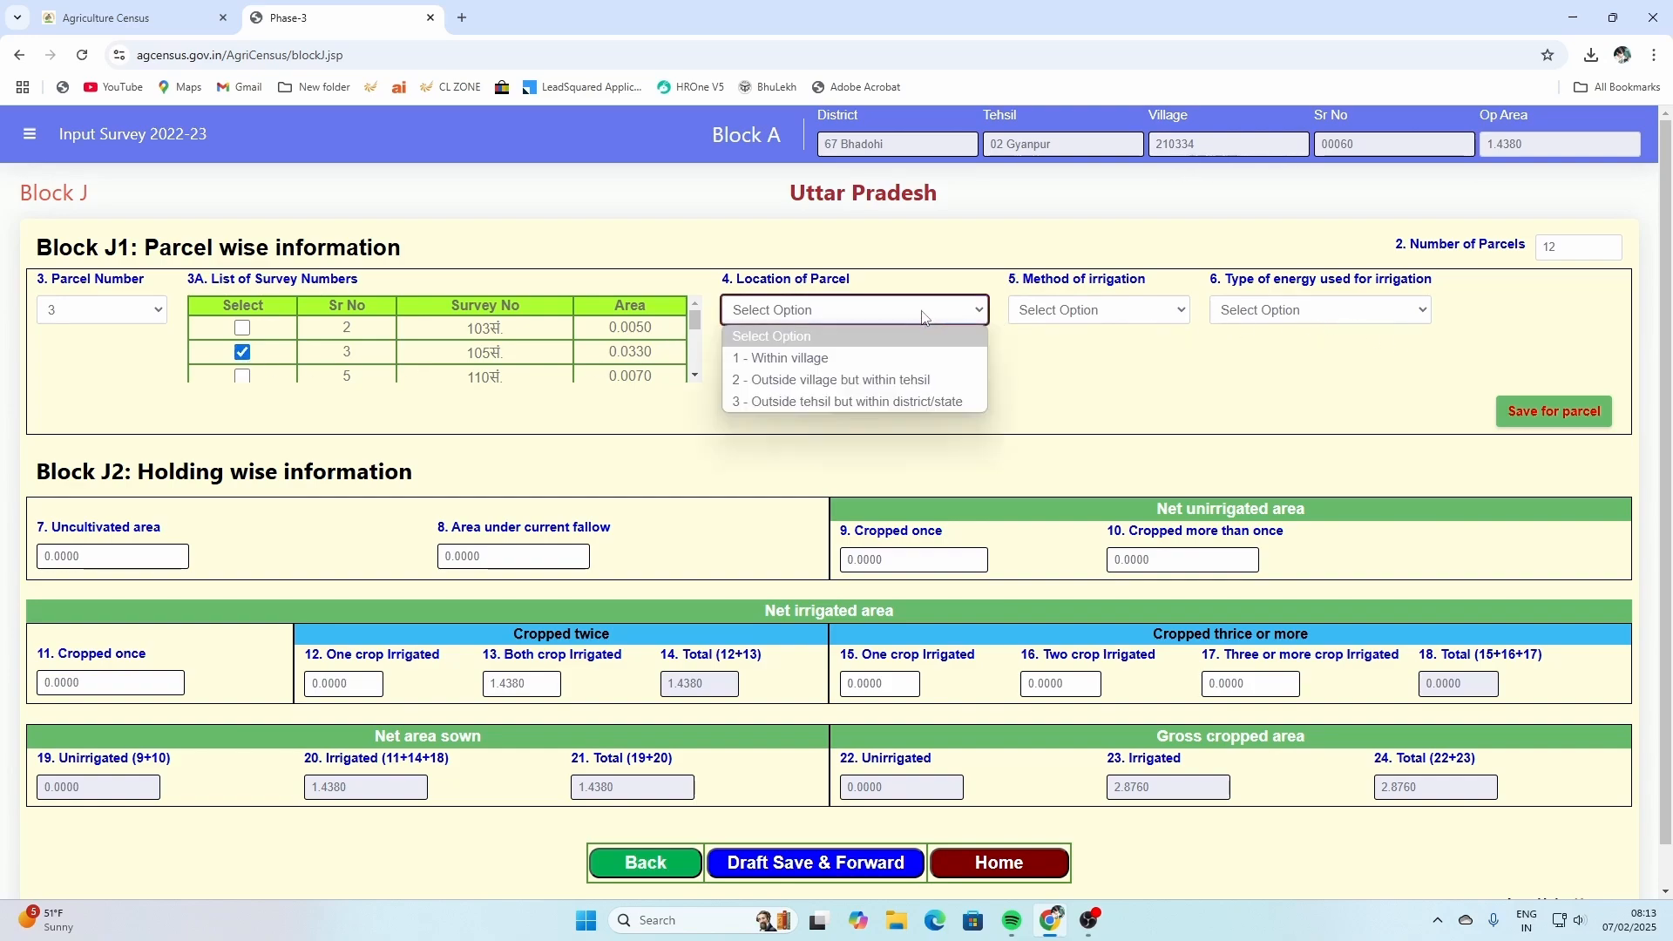
pyautogui.click(879, 357)
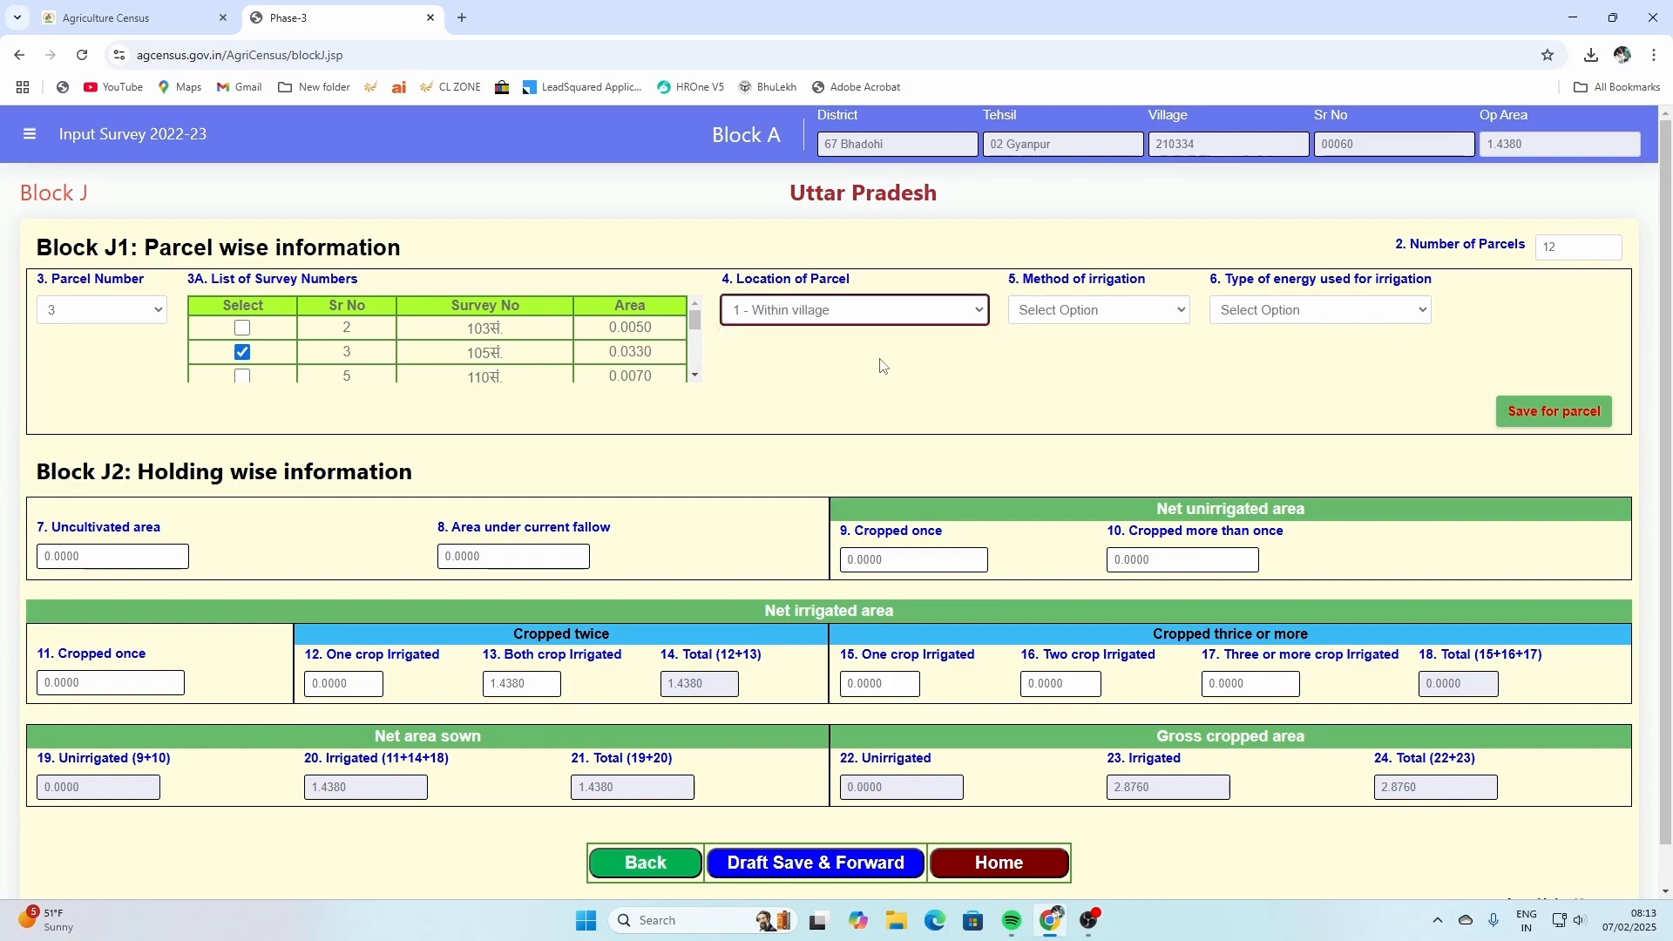
pyautogui.click(1099, 312)
pyautogui.click(1133, 354)
pyautogui.click(1246, 311)
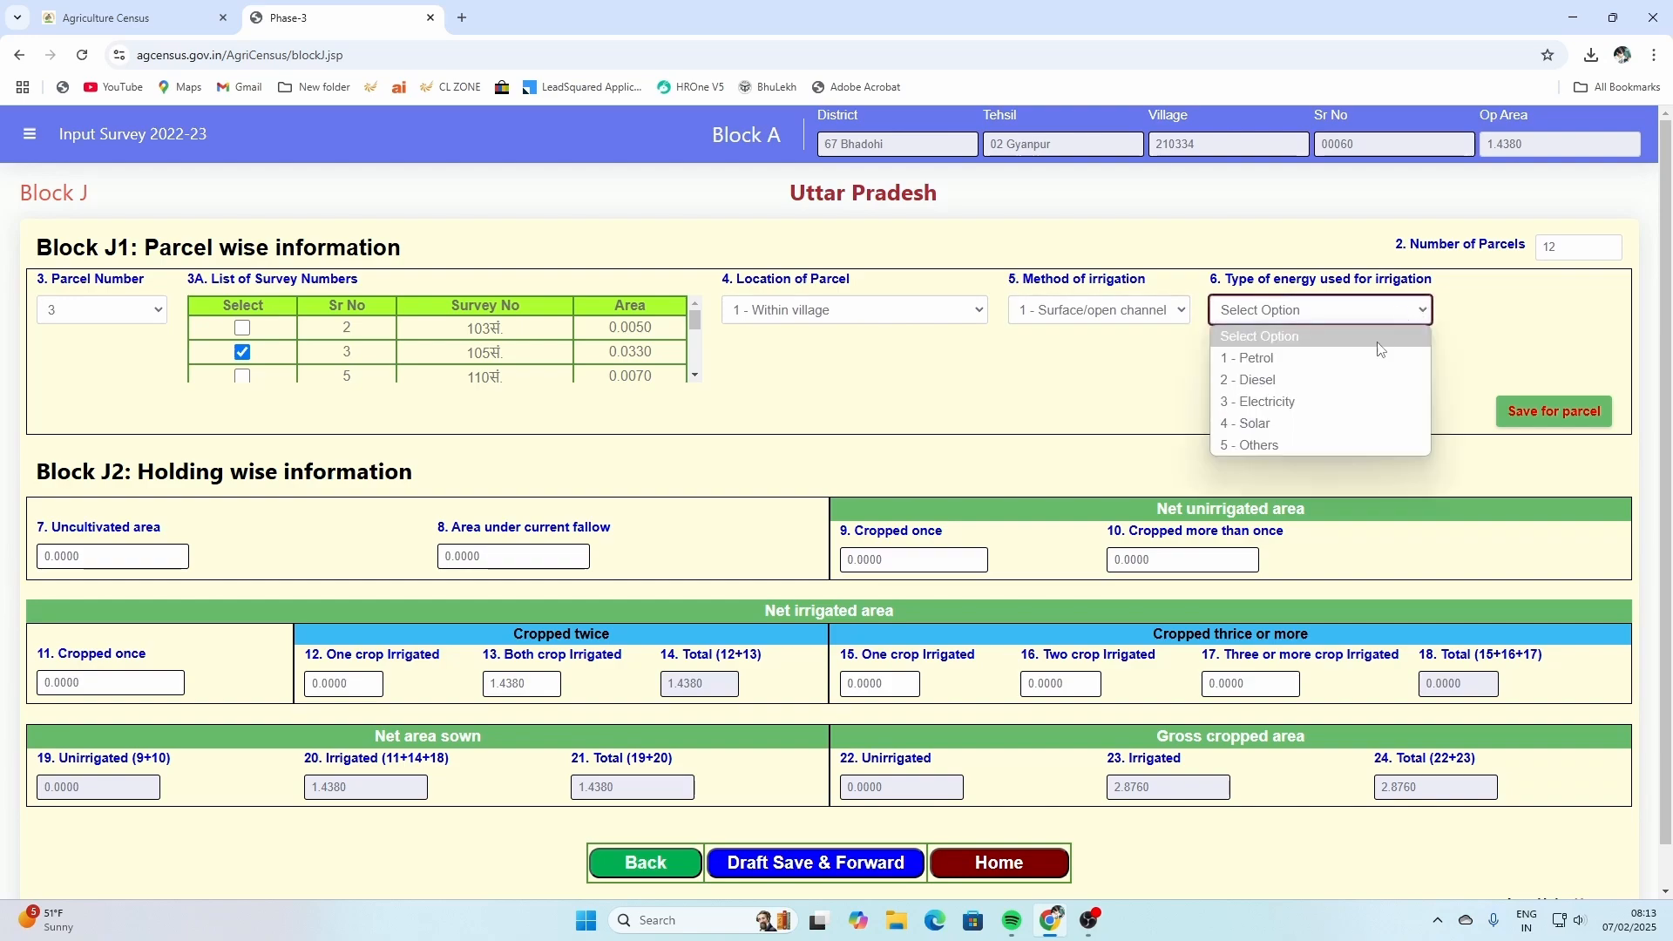
pyautogui.click(1272, 400)
pyautogui.click(1555, 412)
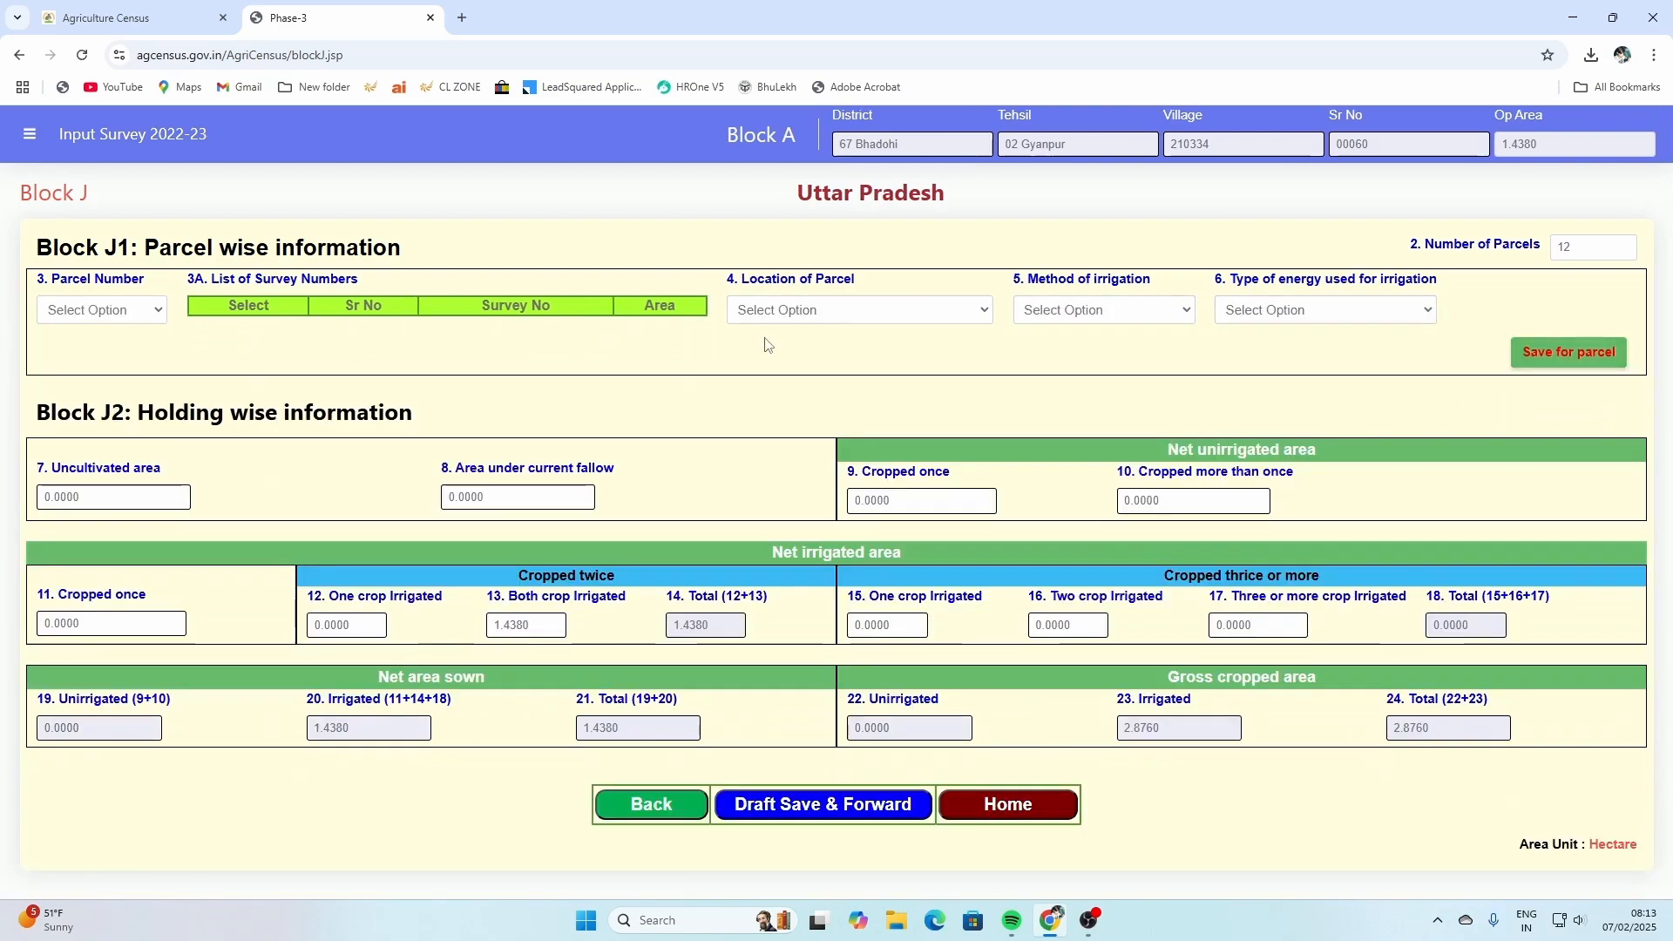
# Set the number of parcels in Block J1 to 4 and choose parcel number 4
pyautogui.click(105, 311)
pyautogui.click(84, 422)
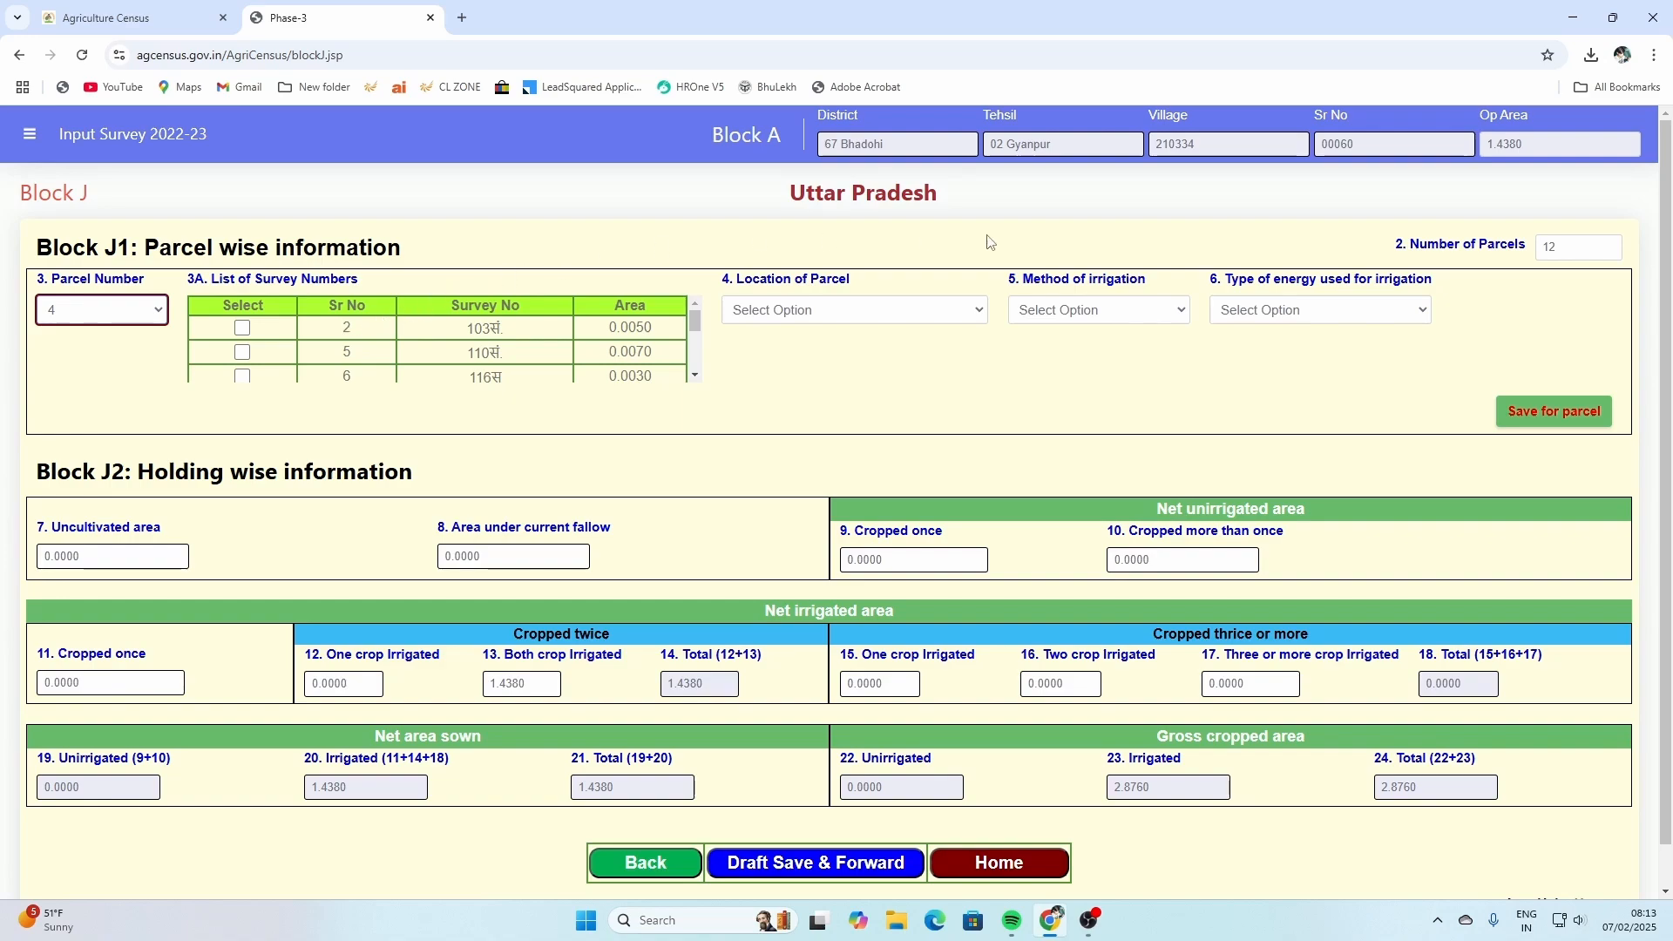
pyautogui.doubleClick(1568, 247)
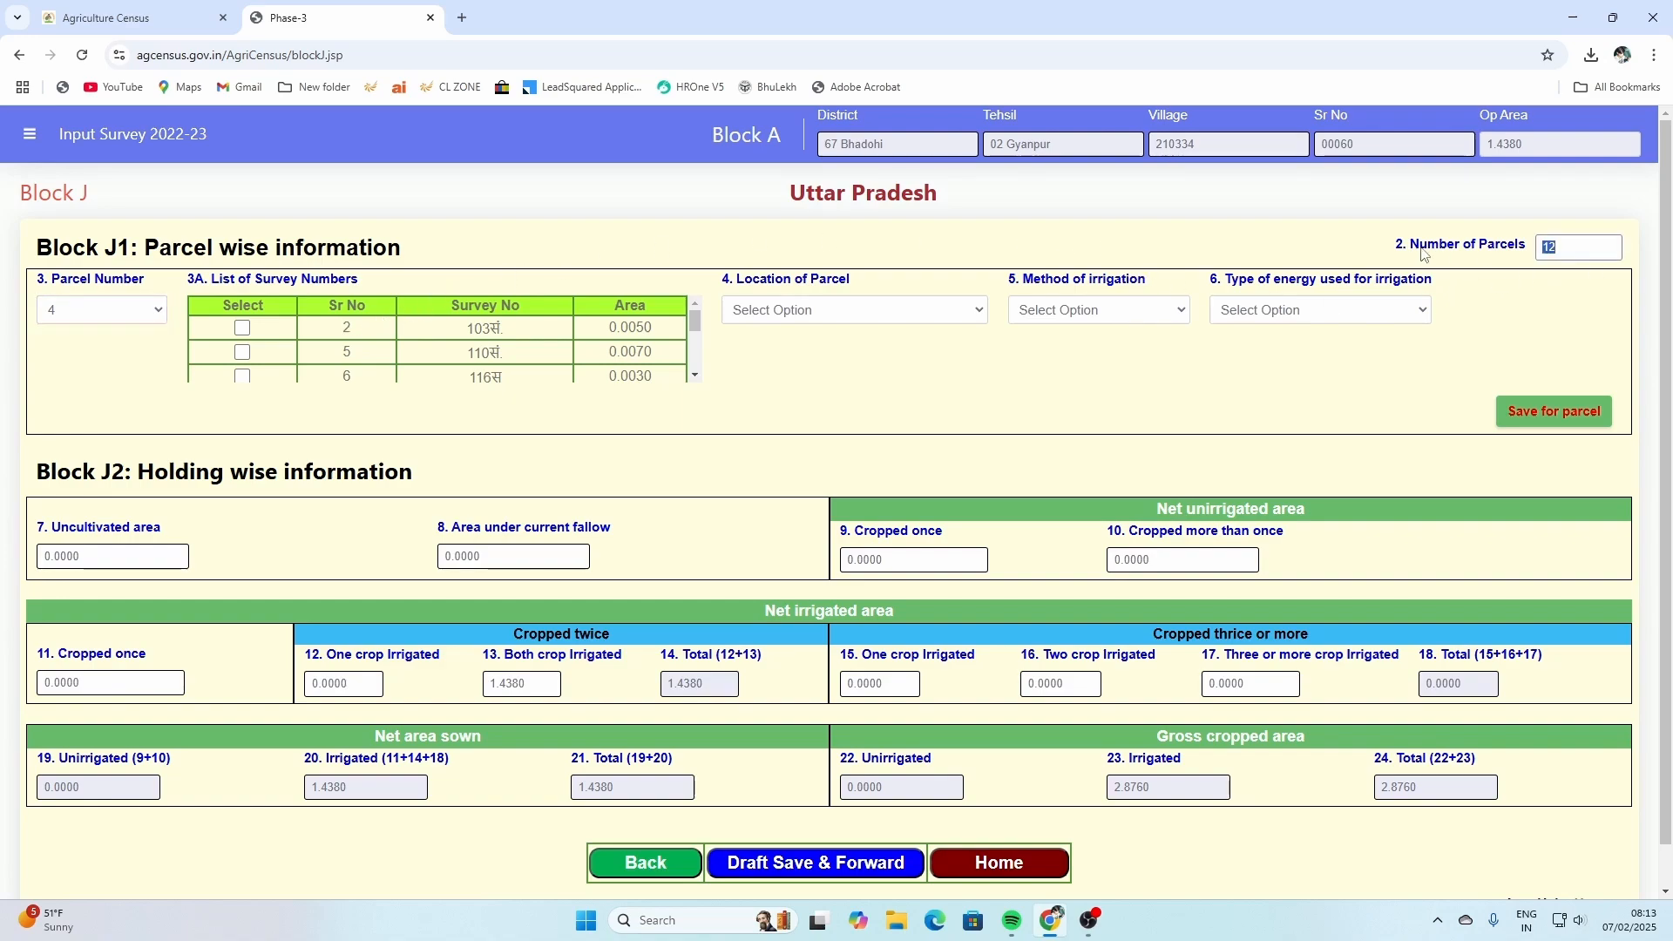
pyautogui.press('Tab')
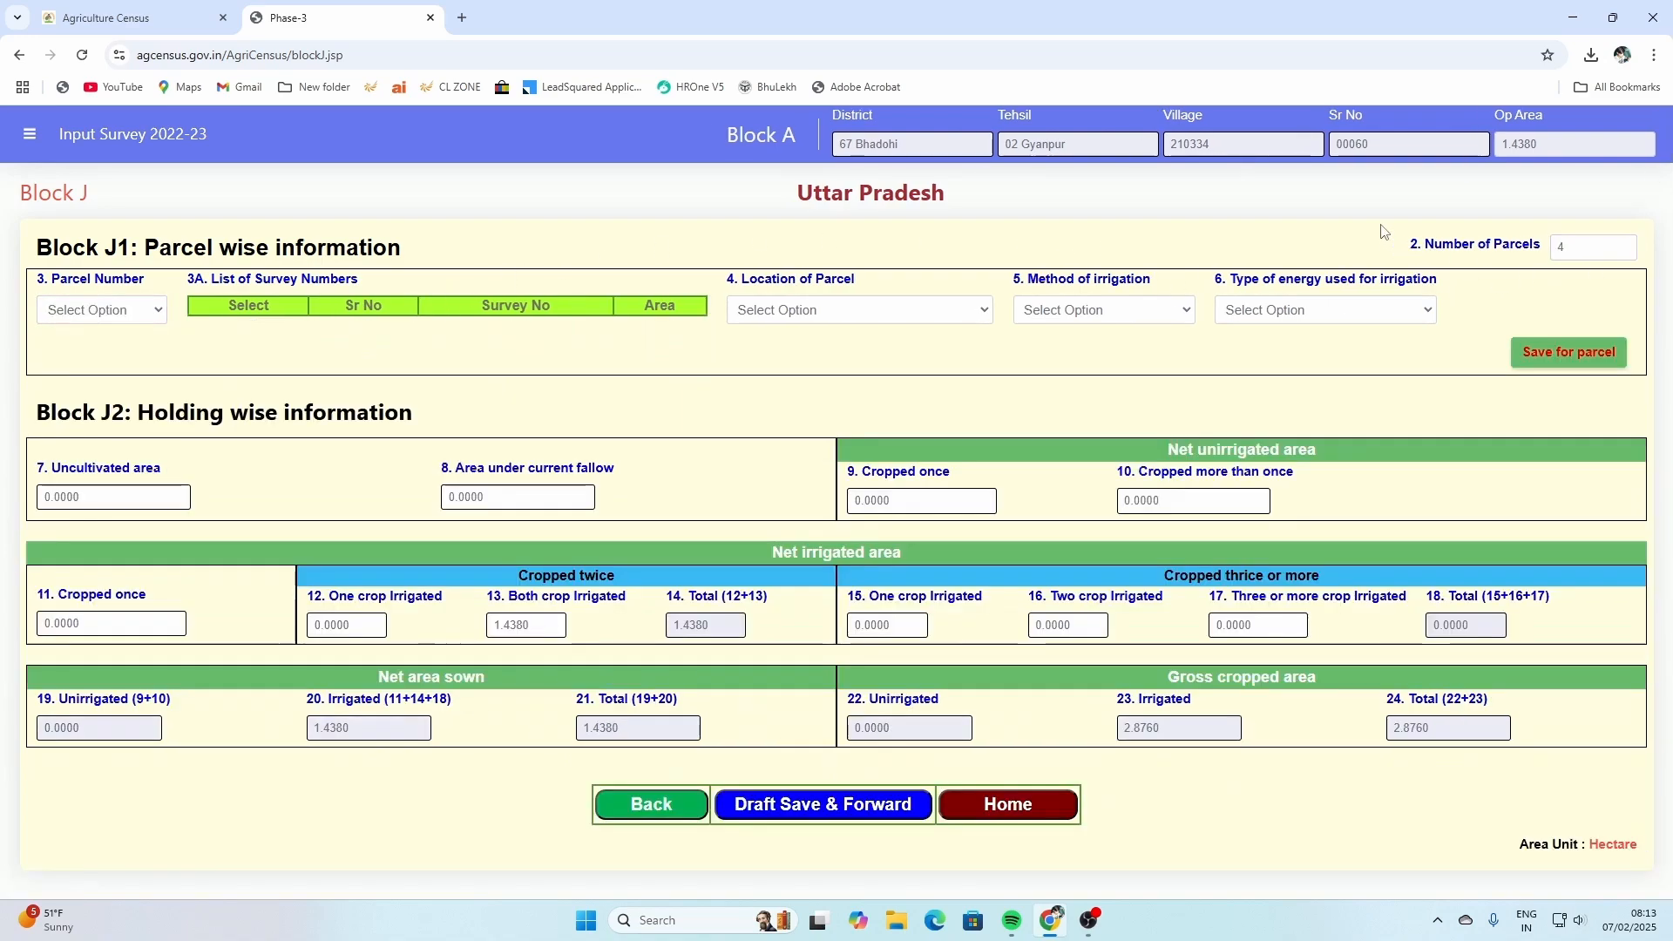
pyautogui.click(96, 311)
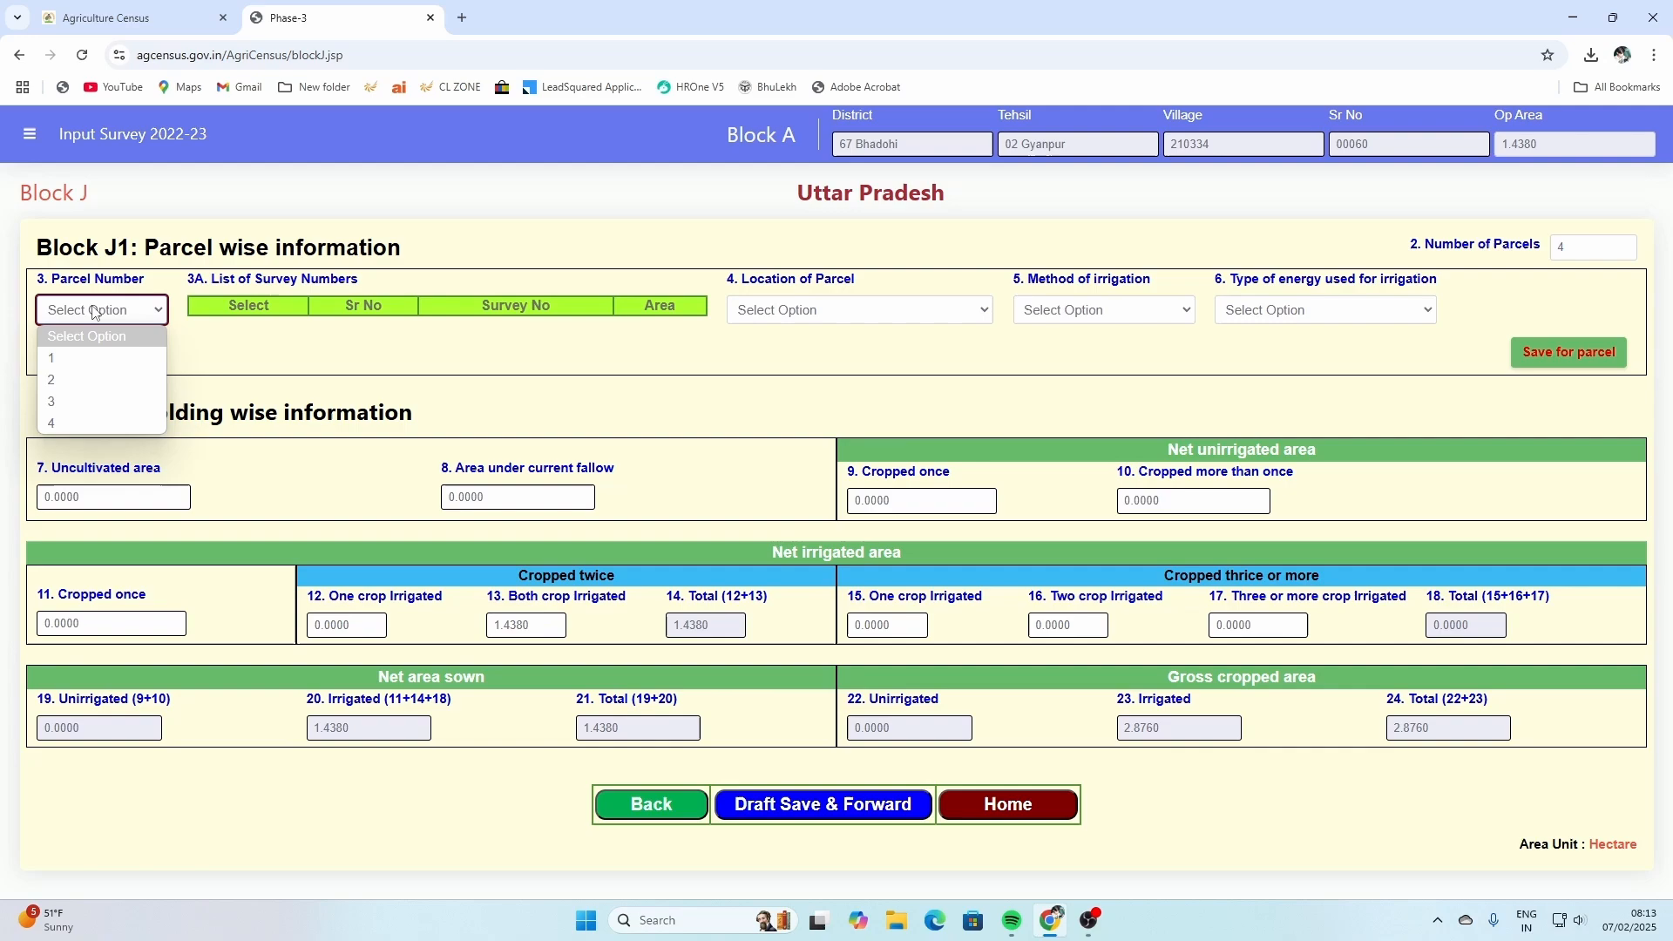
pyautogui.click(75, 431)
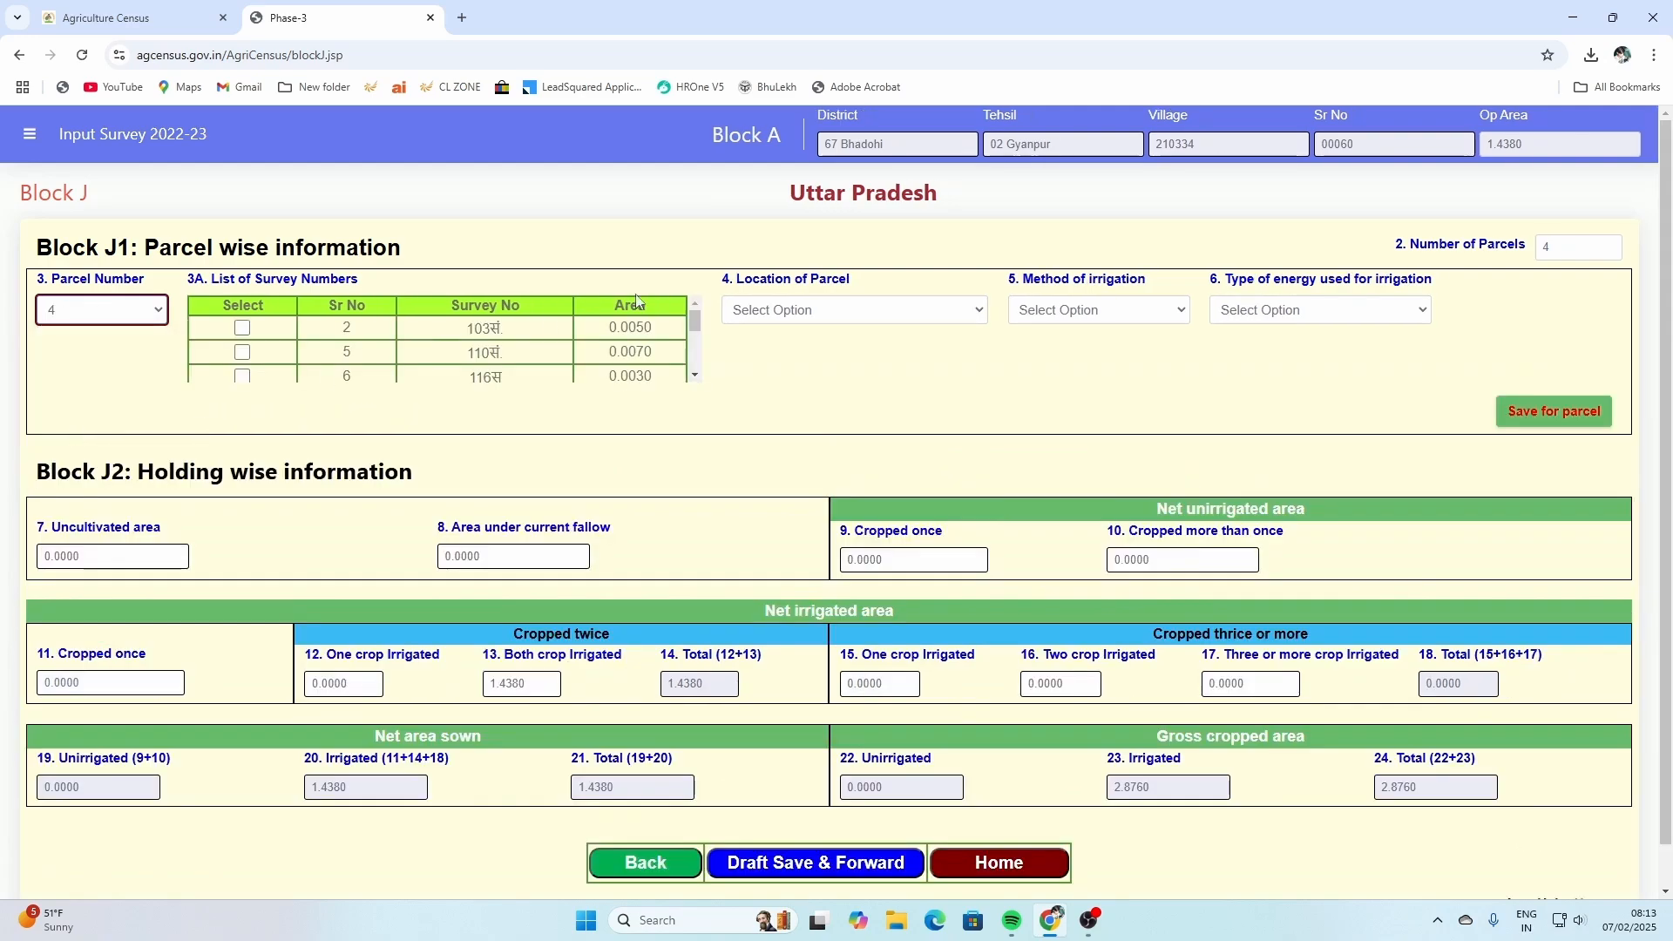
# Tick all remaining survey numbers, Sr No 2 and Sr No 5 through 12, for parcel 4
pyautogui.click(242, 328)
pyautogui.click(243, 376)
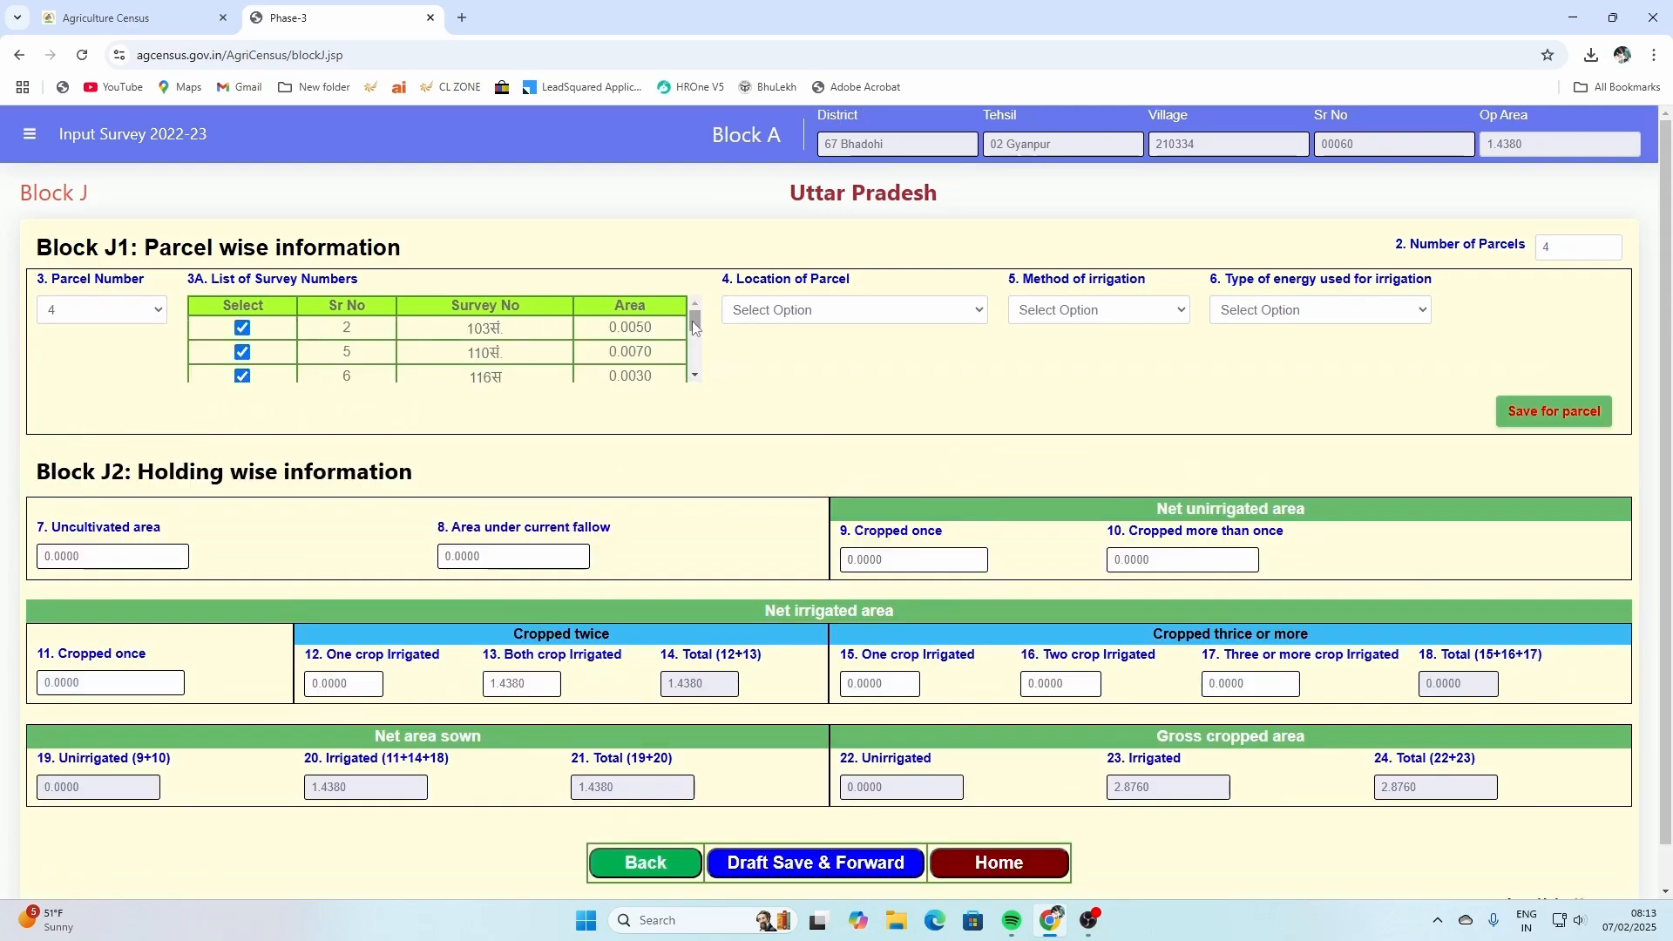
pyautogui.scroll(-1, 694, 327)
pyautogui.click(242, 321)
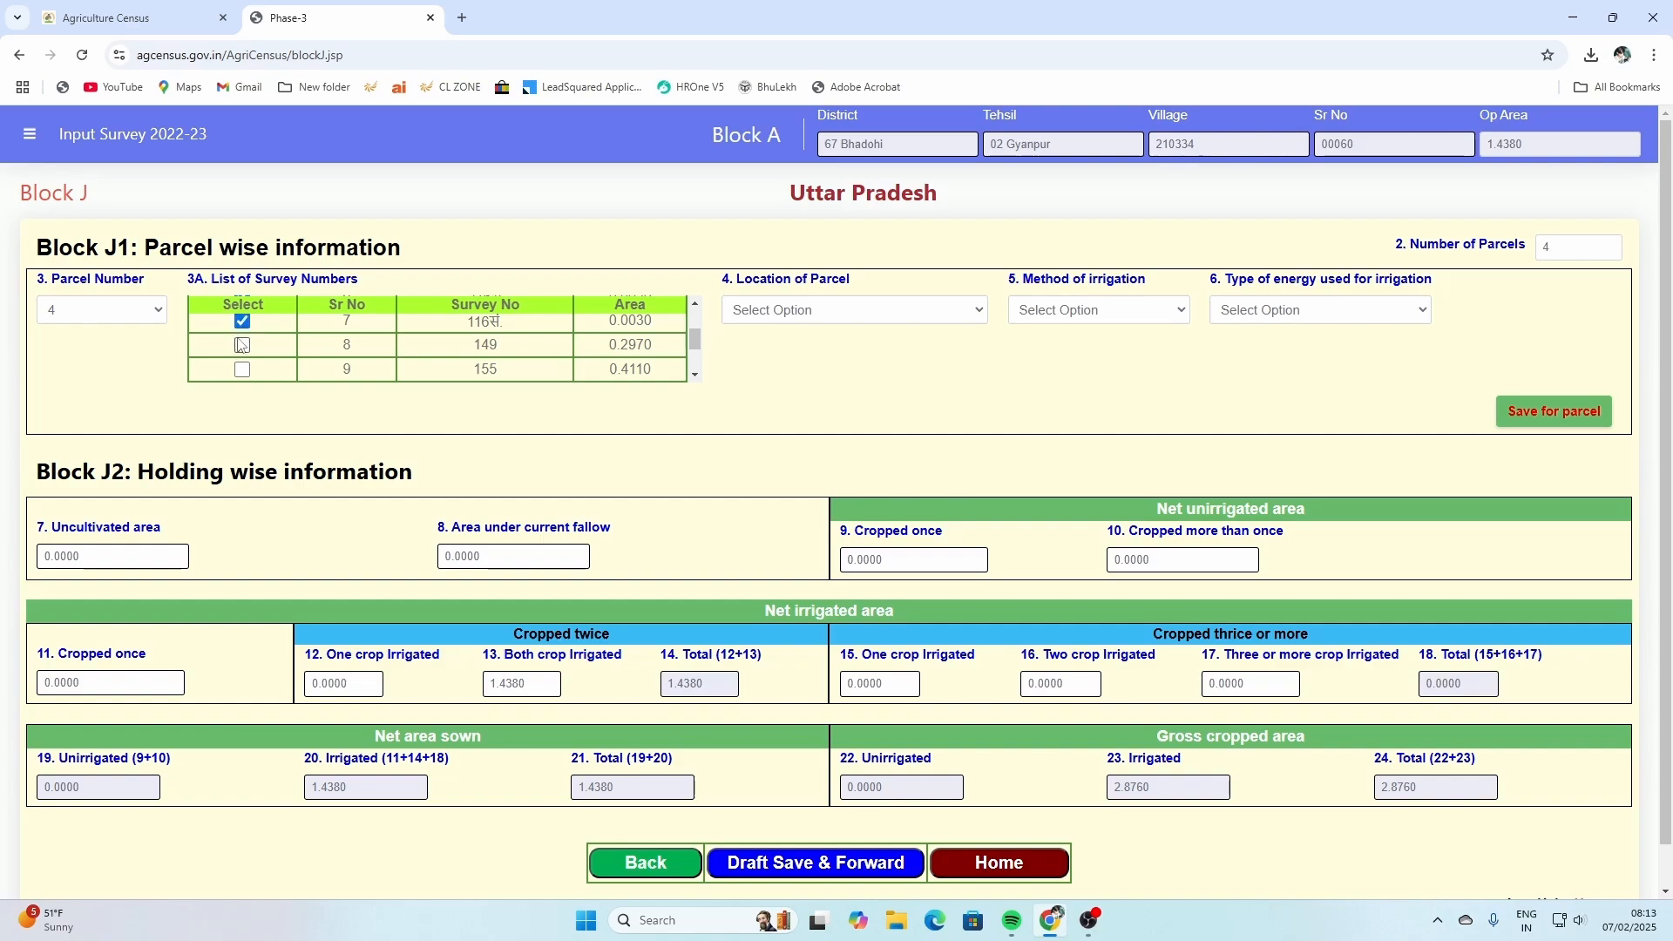
pyautogui.click(242, 345)
pyautogui.click(242, 370)
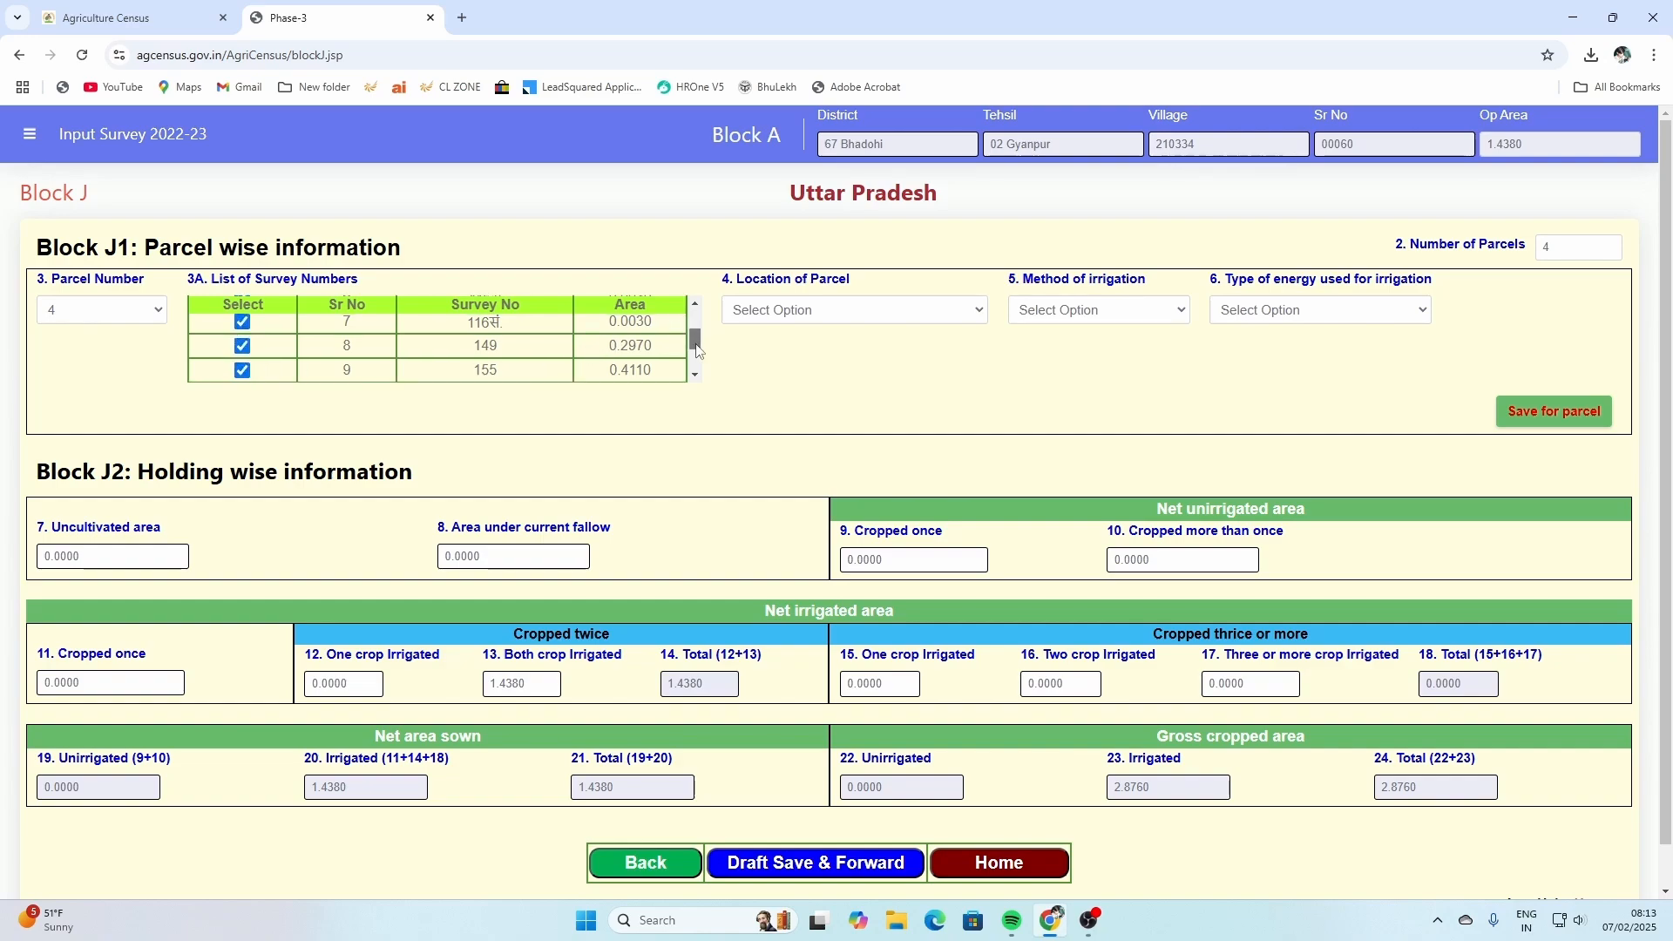
pyautogui.scroll(-1, 696, 351)
pyautogui.click(243, 343)
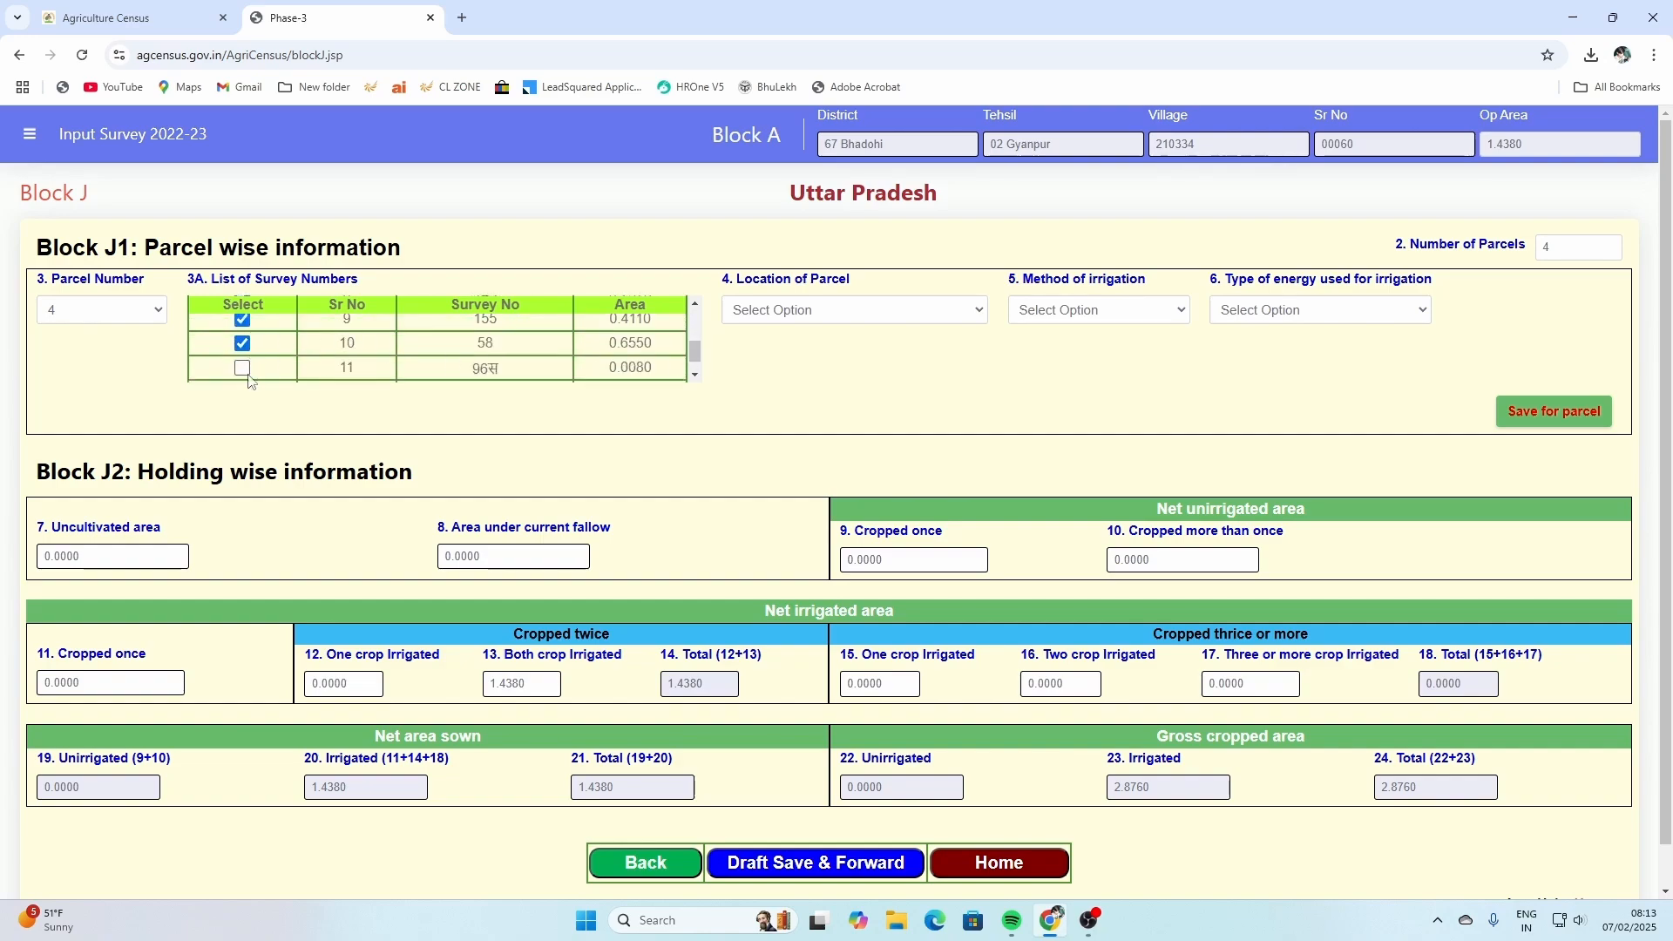
pyautogui.click(242, 368)
pyautogui.scroll(-1, 693, 354)
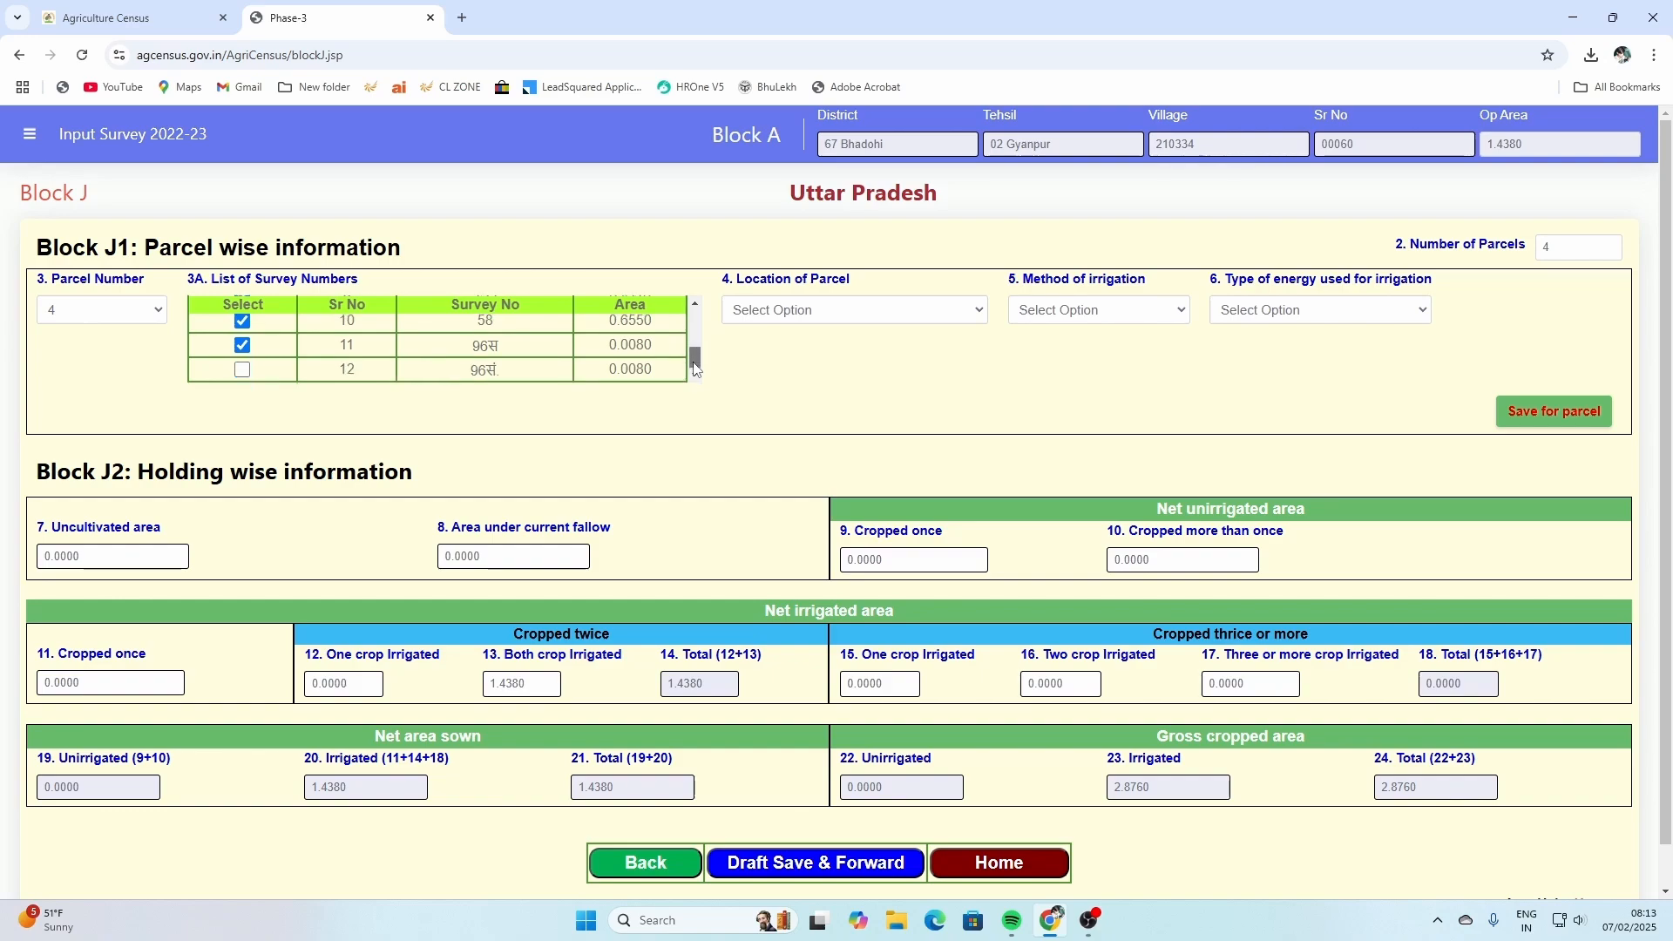
pyautogui.click(242, 369)
# Set parcel 4's location to "1 - Within village", irrigation to "1 - Surface/open channel" and energy to "3 - Electricity", and save the parcel
pyautogui.click(843, 310)
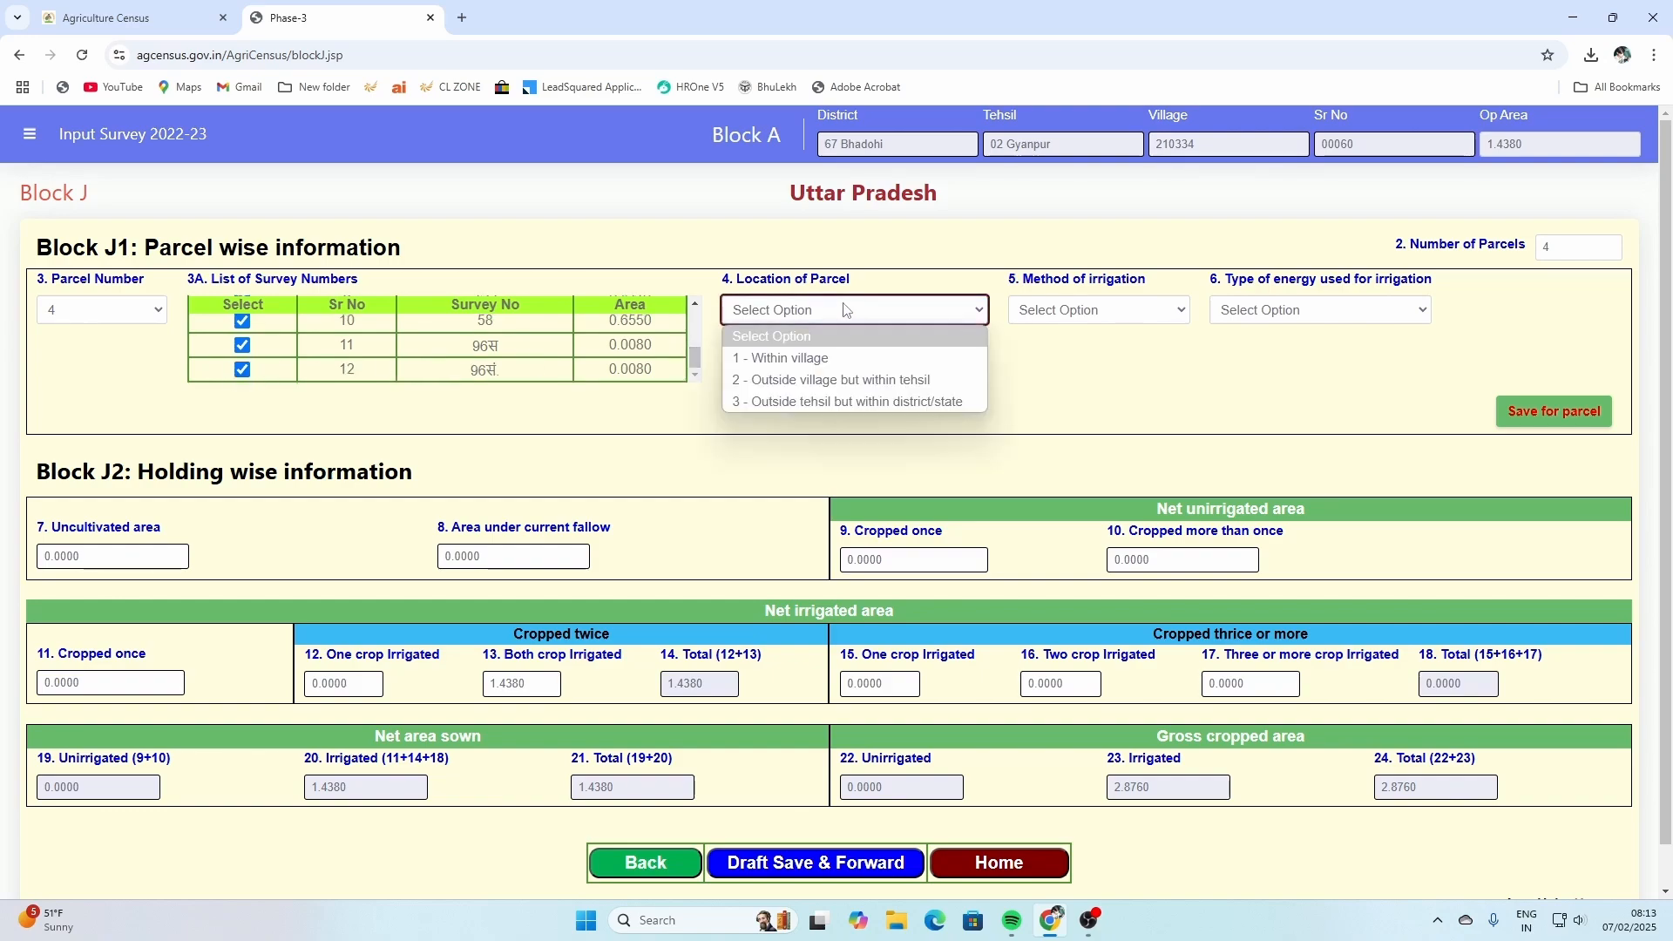
pyautogui.click(824, 357)
pyautogui.click(1115, 312)
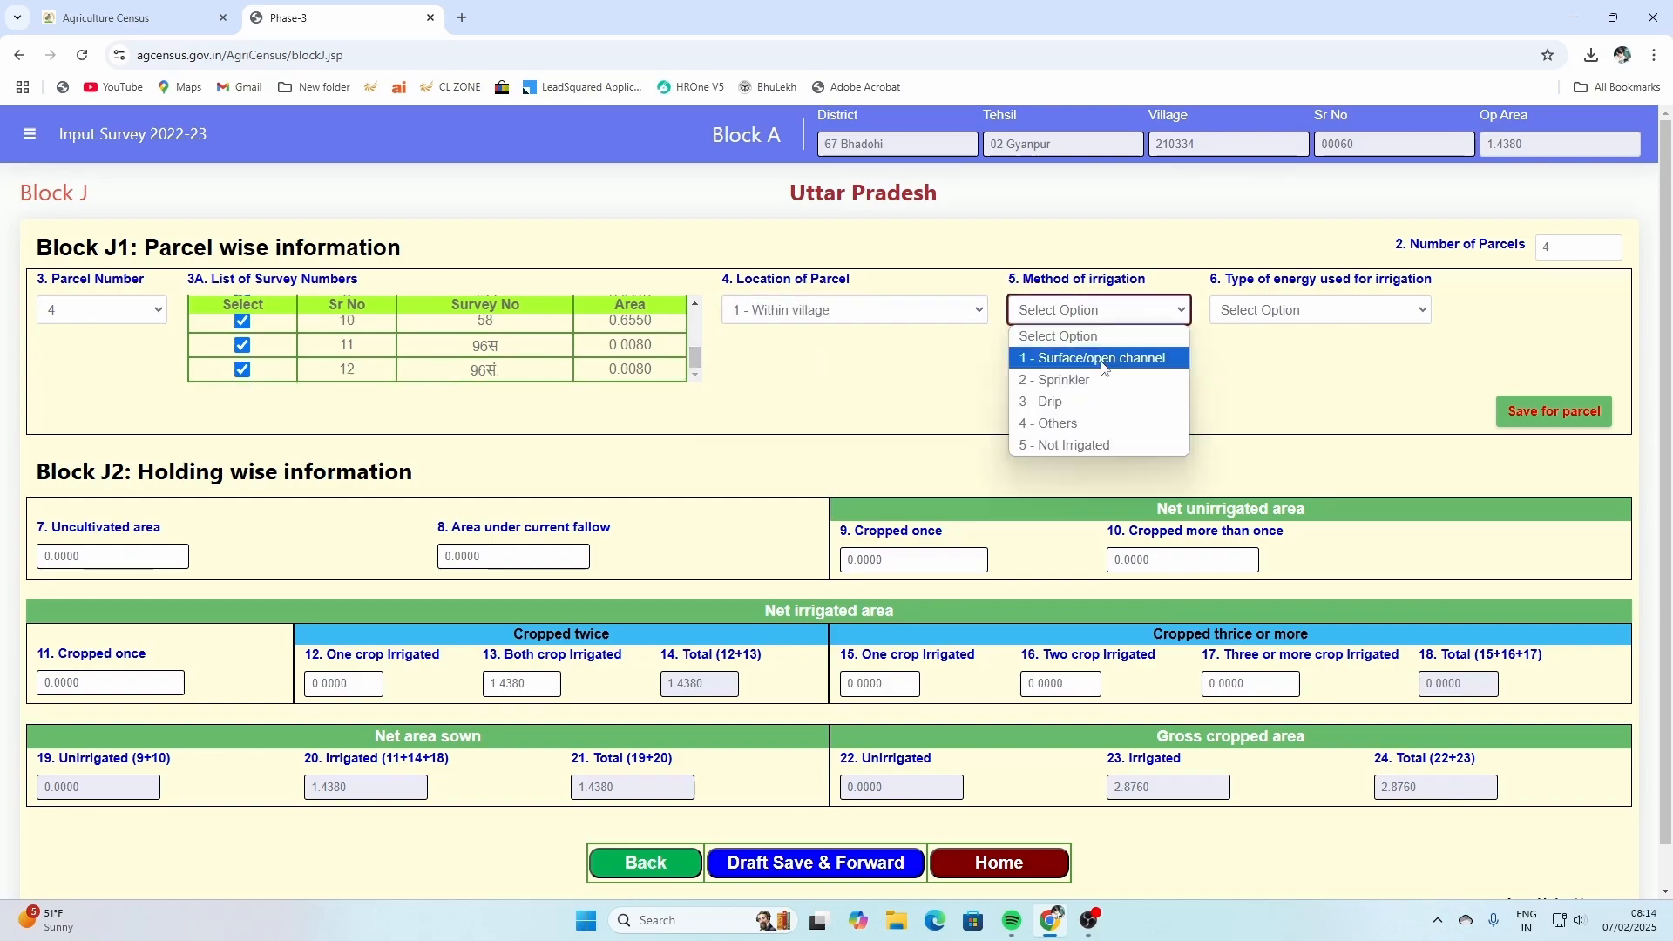
pyautogui.click(1102, 366)
pyautogui.click(1263, 310)
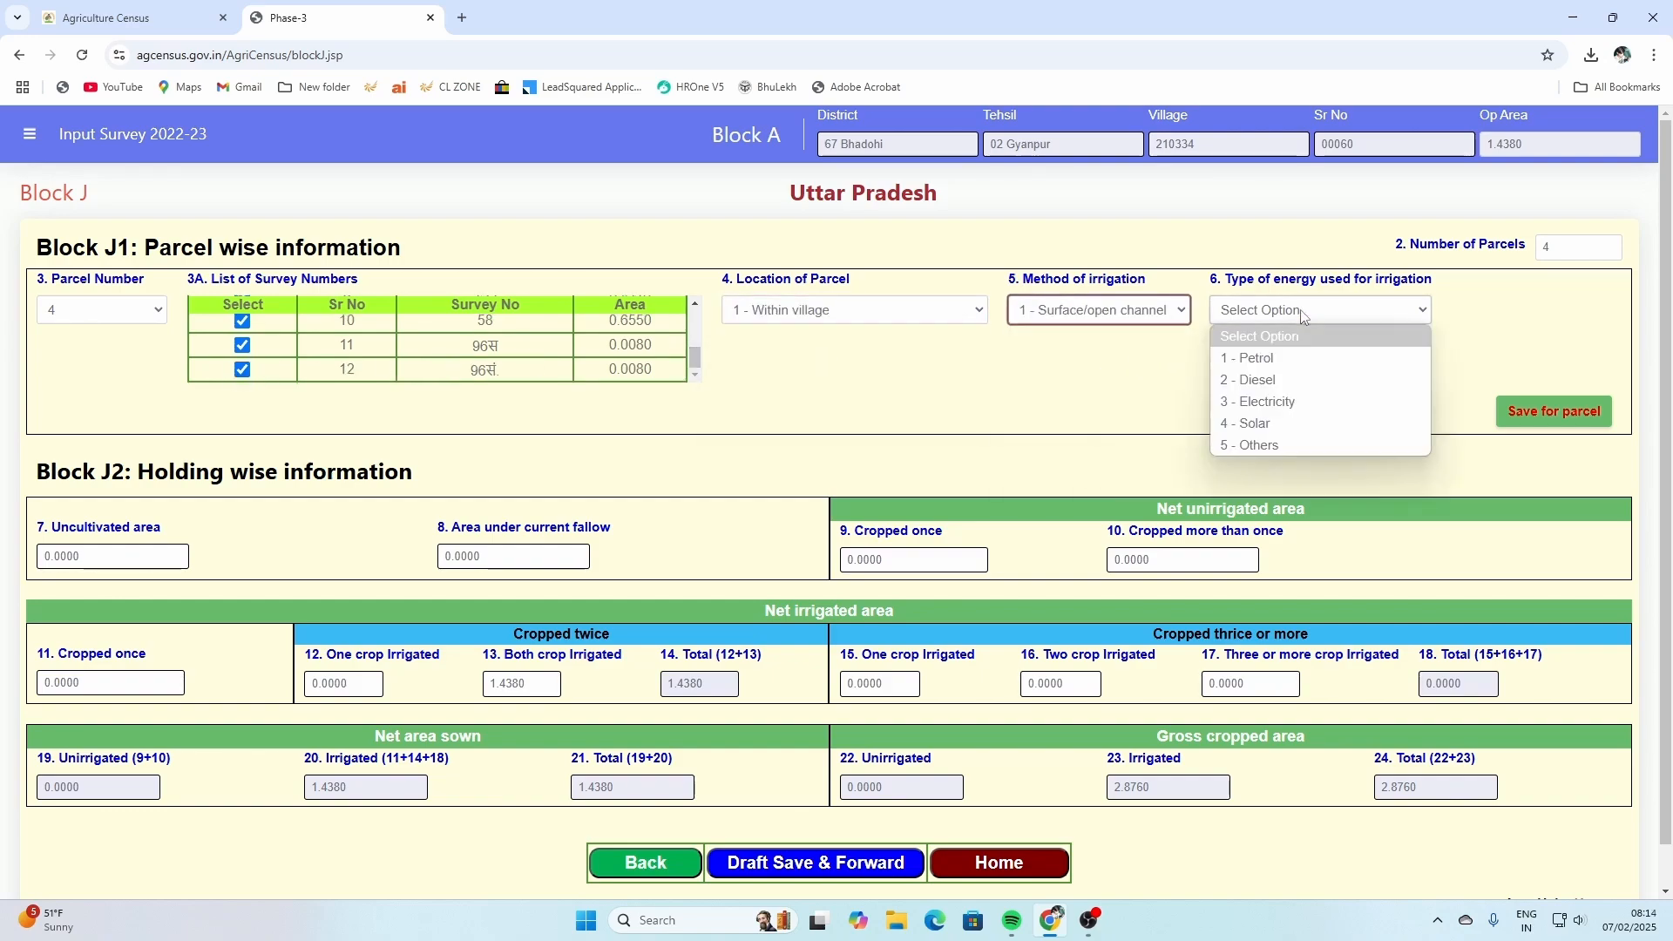
pyautogui.click(1278, 401)
pyautogui.click(1560, 411)
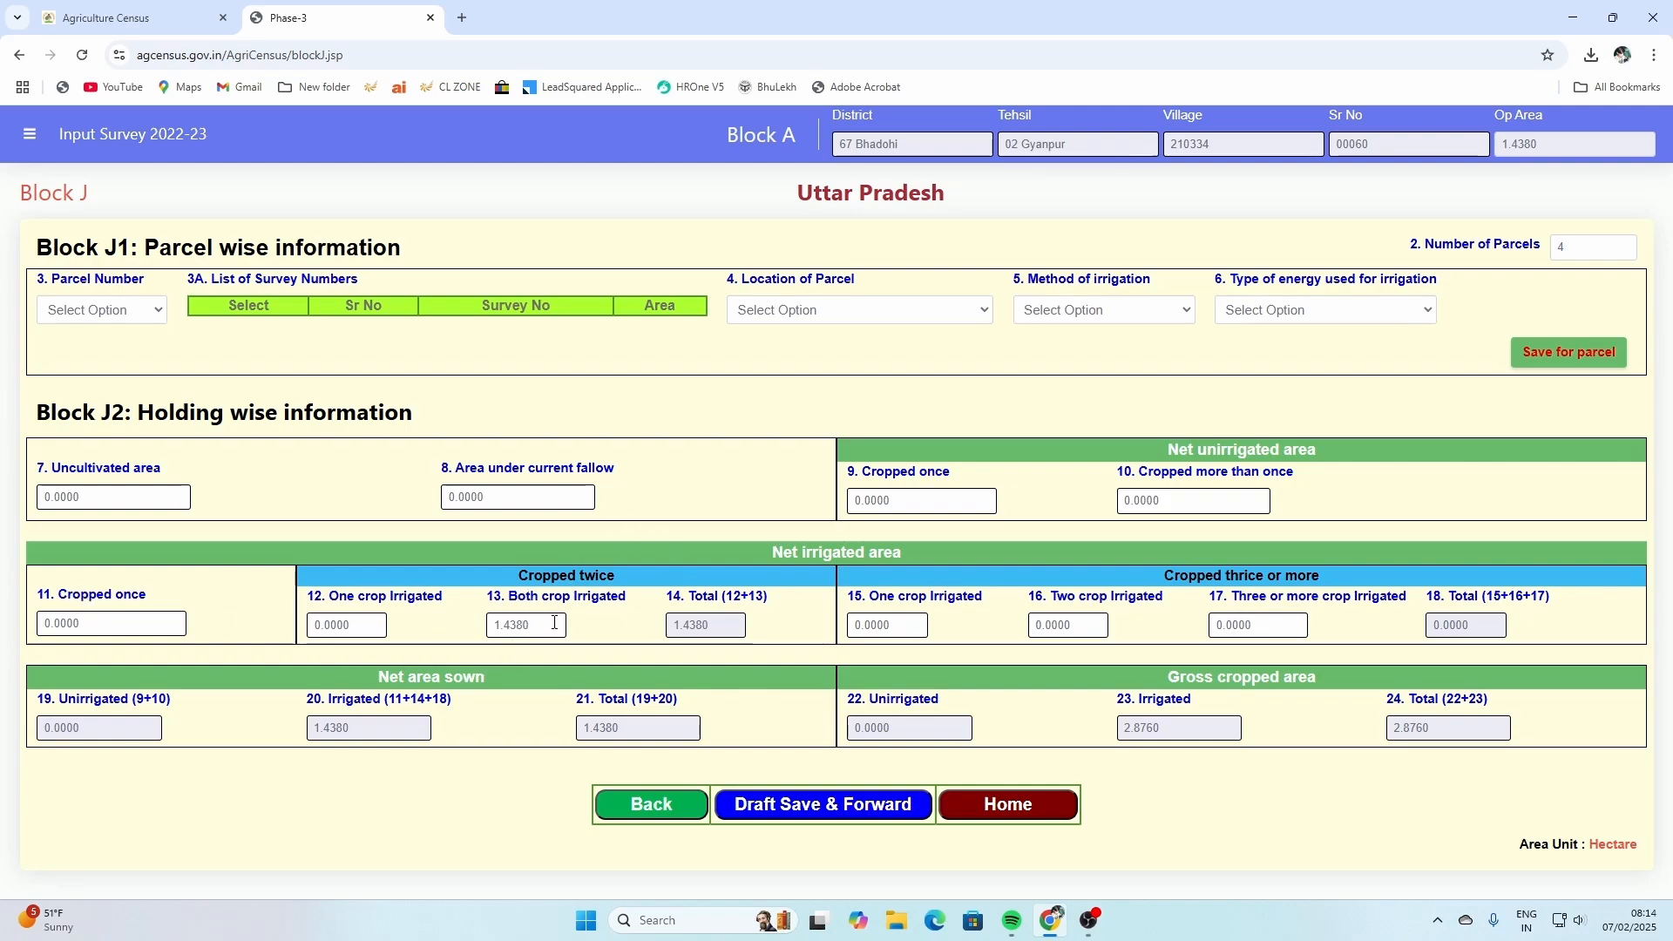
# Check the operated area against Block J2, draft save Block J and move forward to Block K1
pyautogui.moveTo(1562, 144); pyautogui.dragTo(1486, 155)
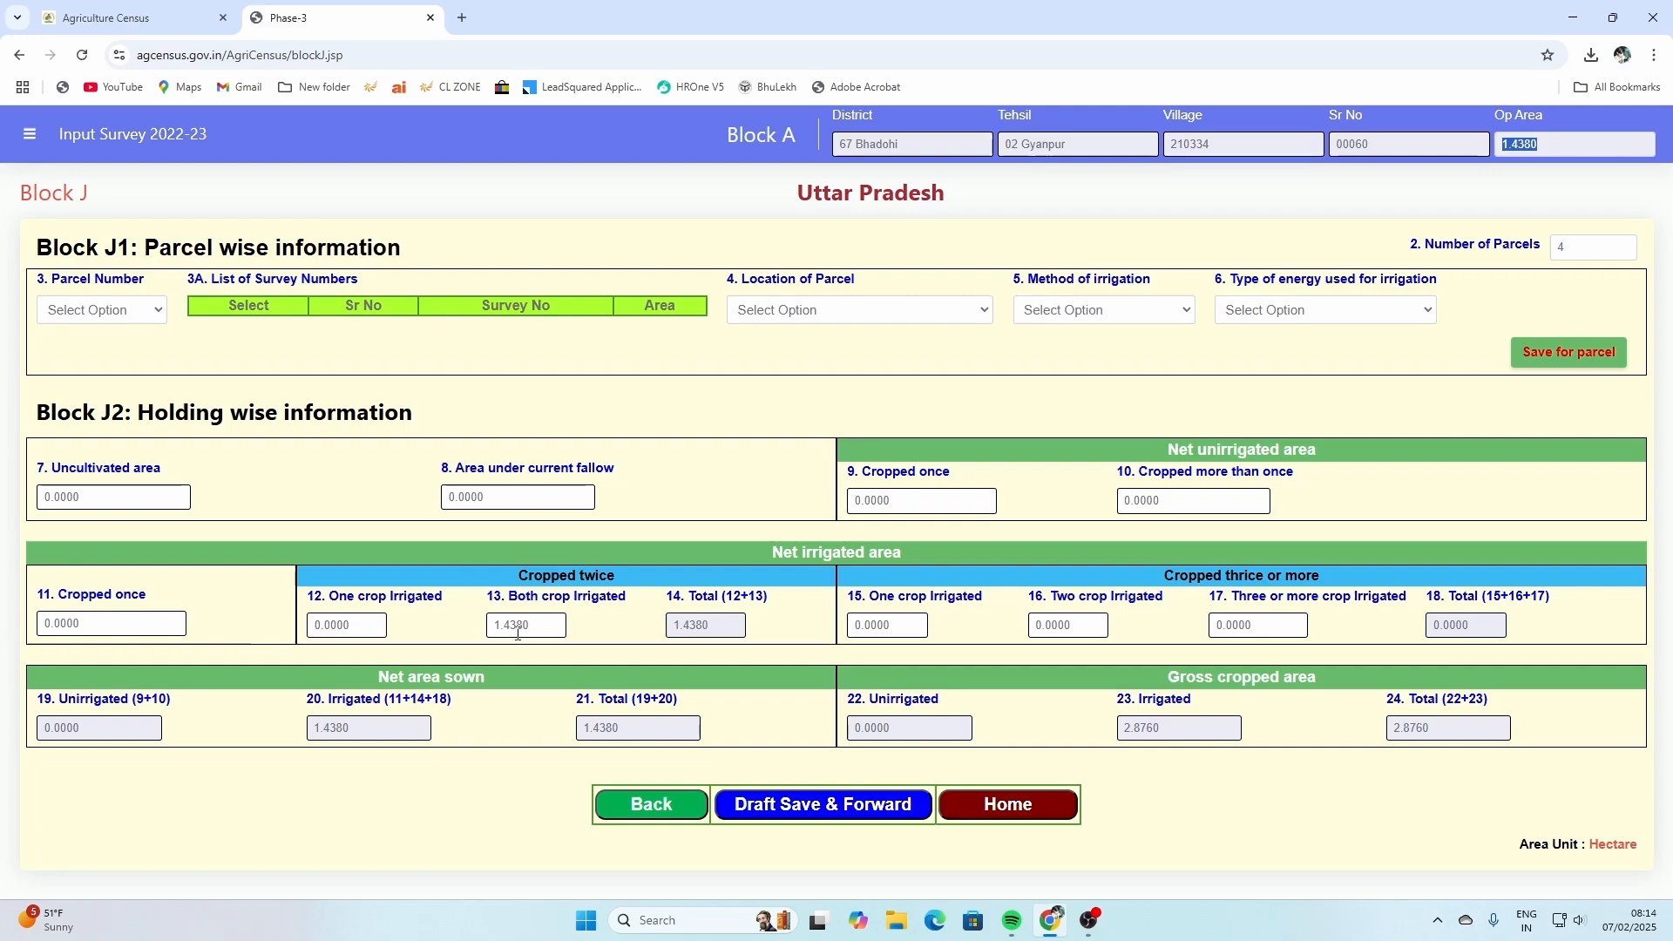
pyautogui.click(852, 810)
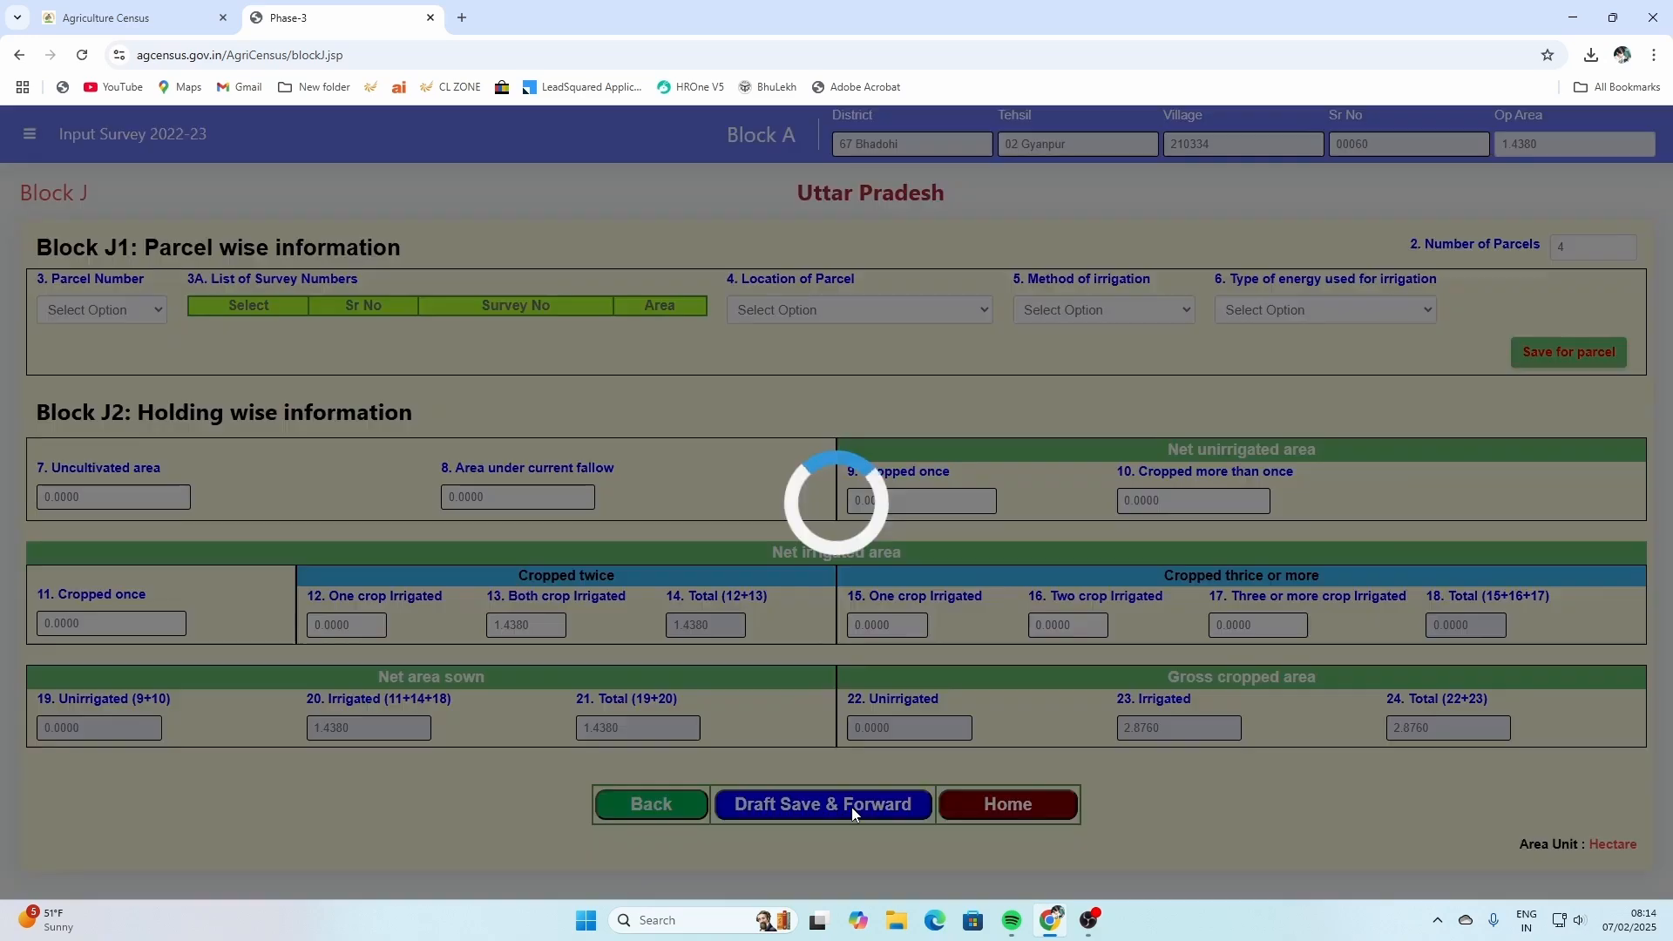
pyautogui.click(982, 164)
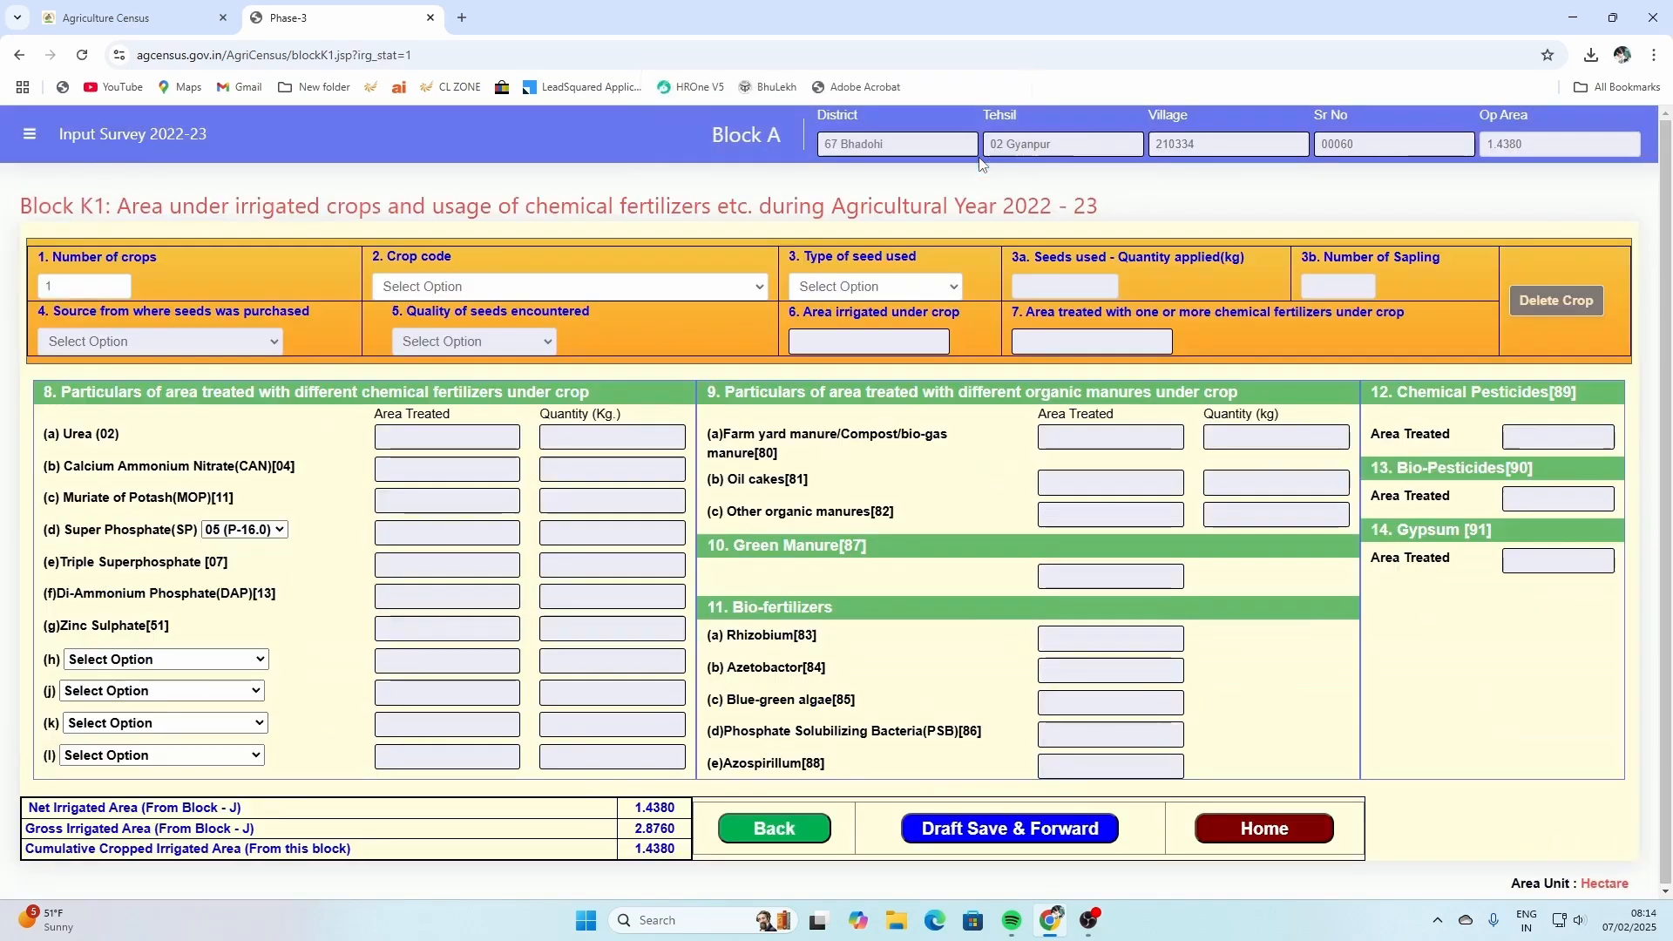
# Enter 2 as the number of crops, choose crop code 0131 KHARIF PADDY and review its seed type and area entries
pyautogui.doubleClick(40, 290)
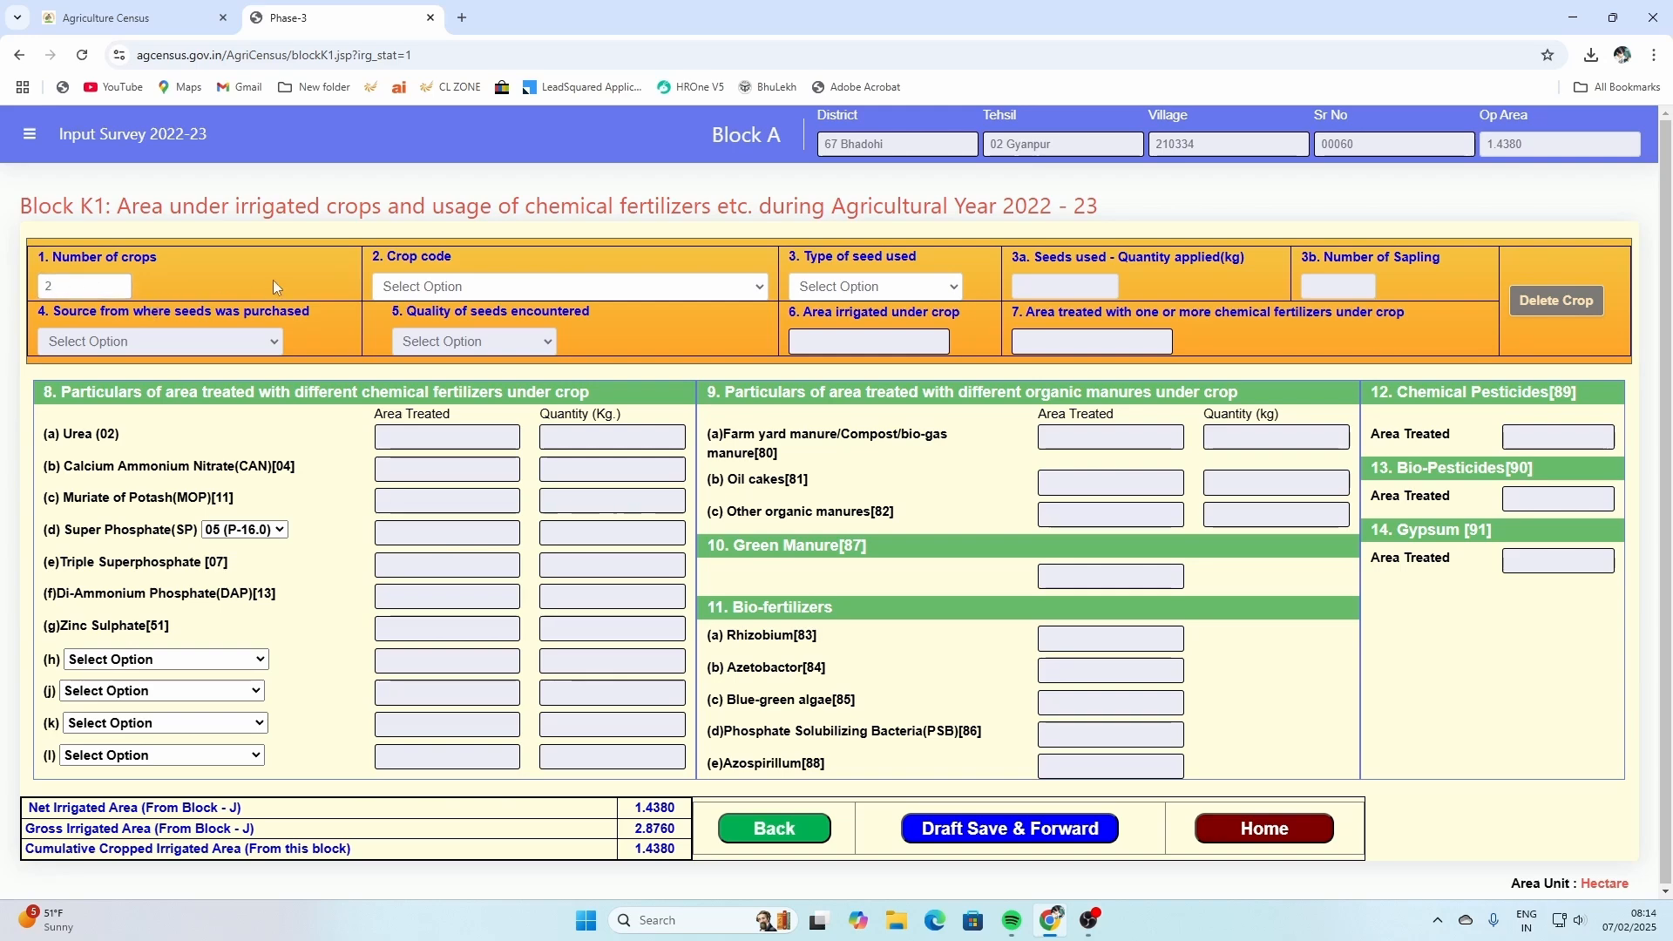
pyautogui.click(487, 287)
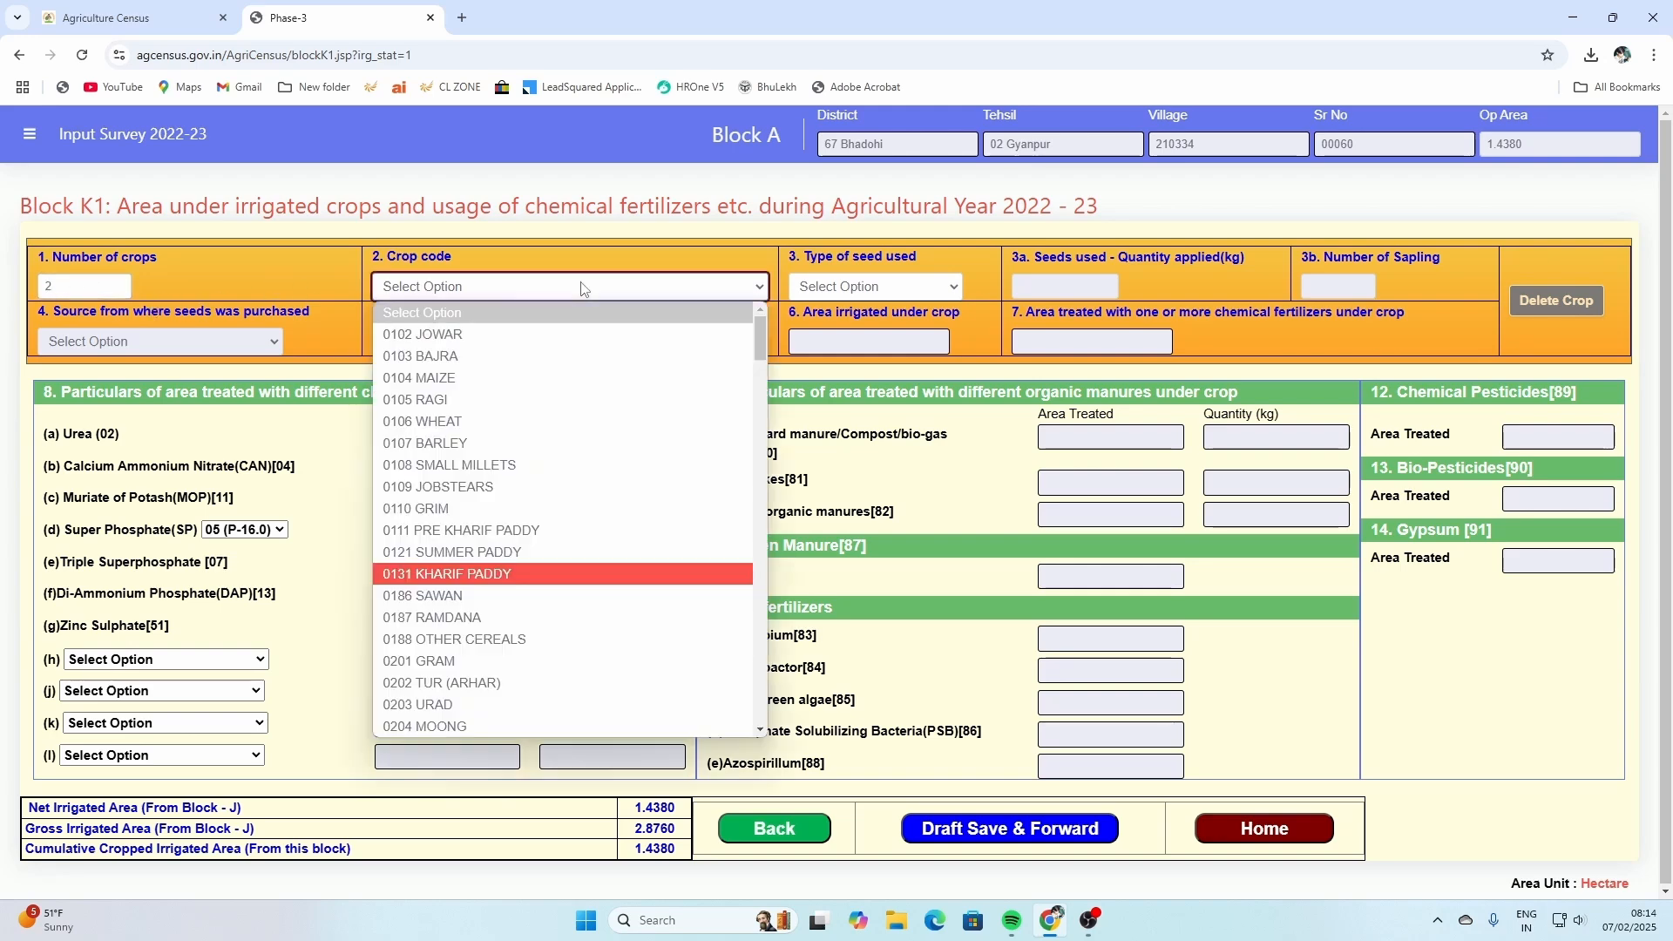
pyautogui.click(518, 576)
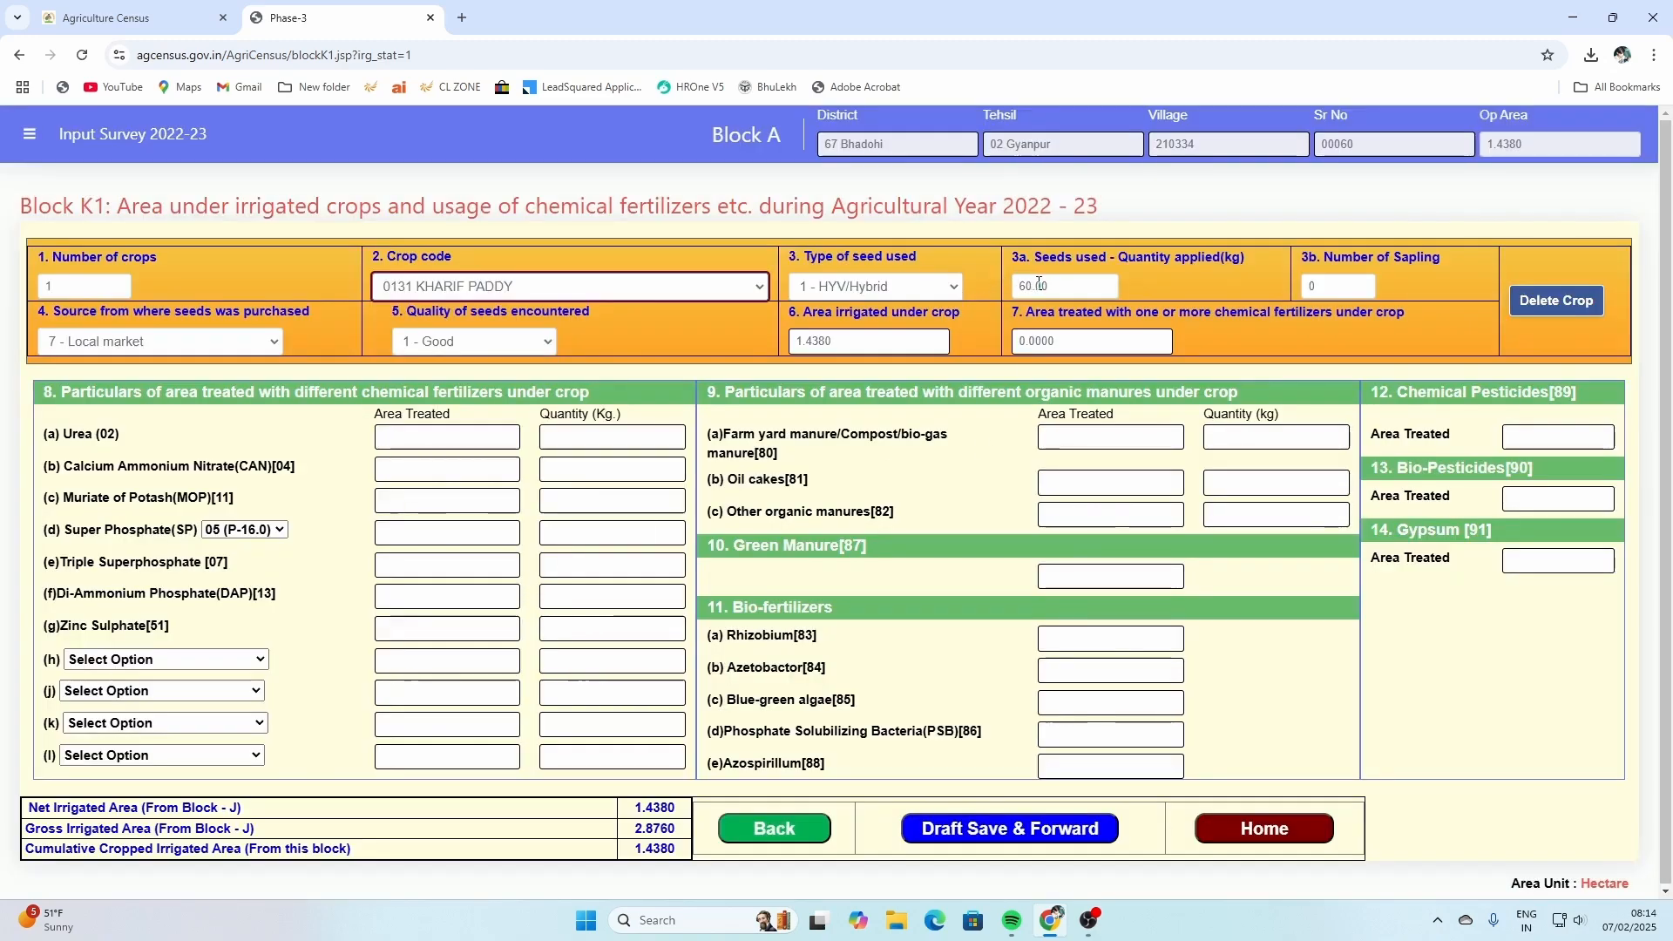
pyautogui.click(900, 287)
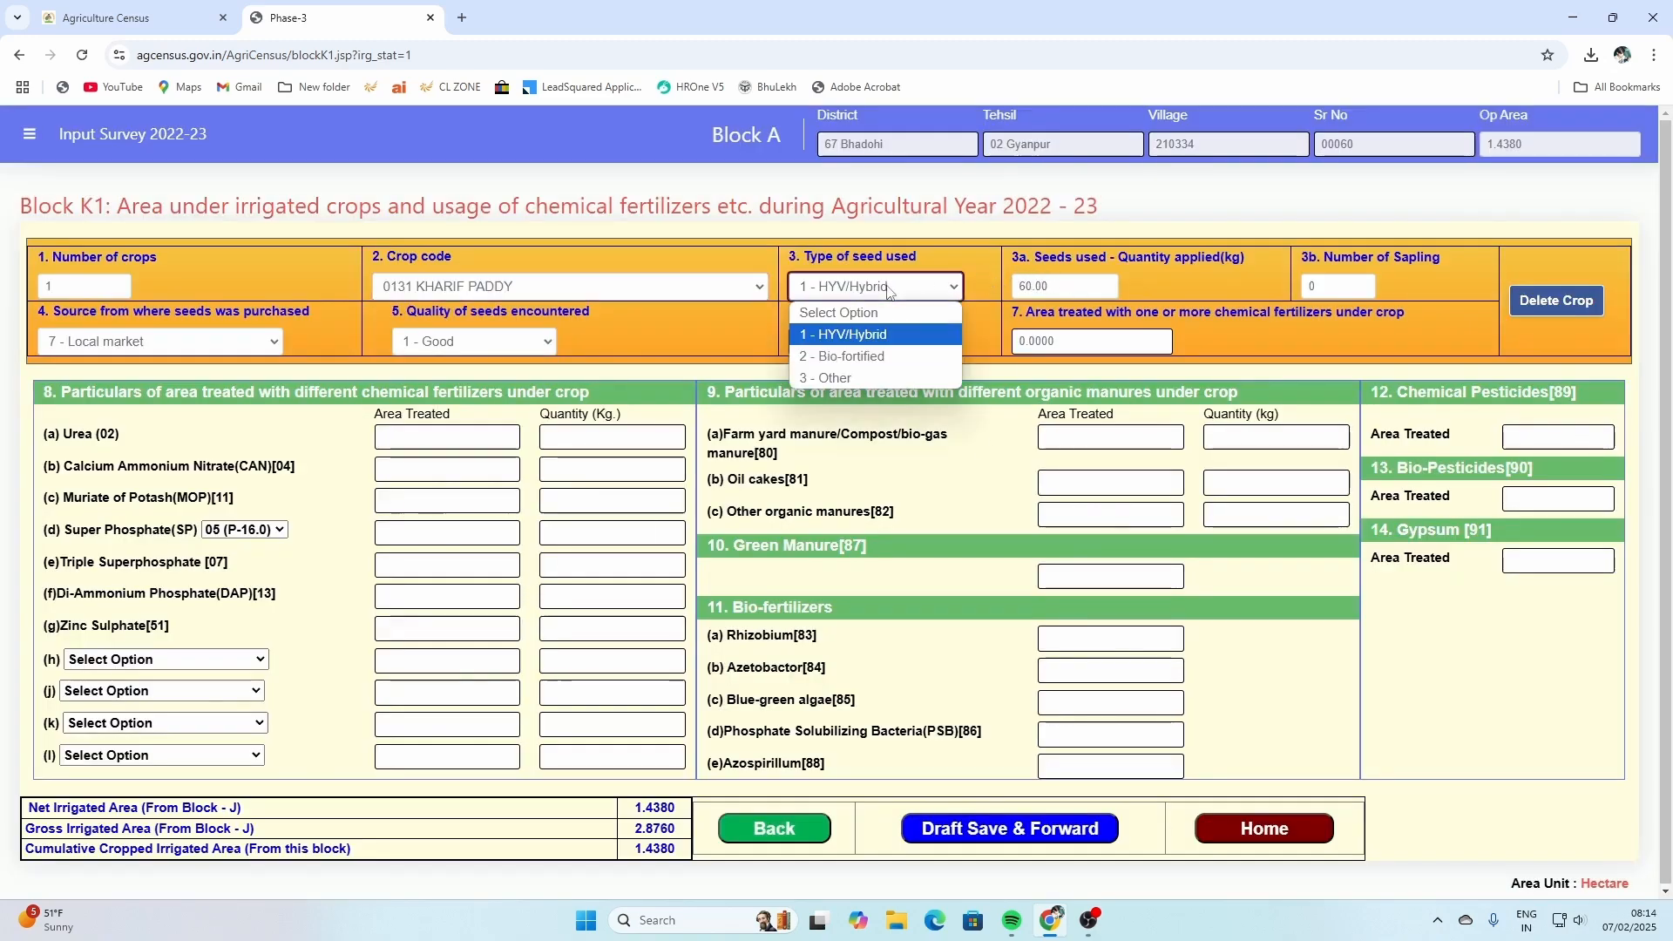
pyautogui.click(662, 305)
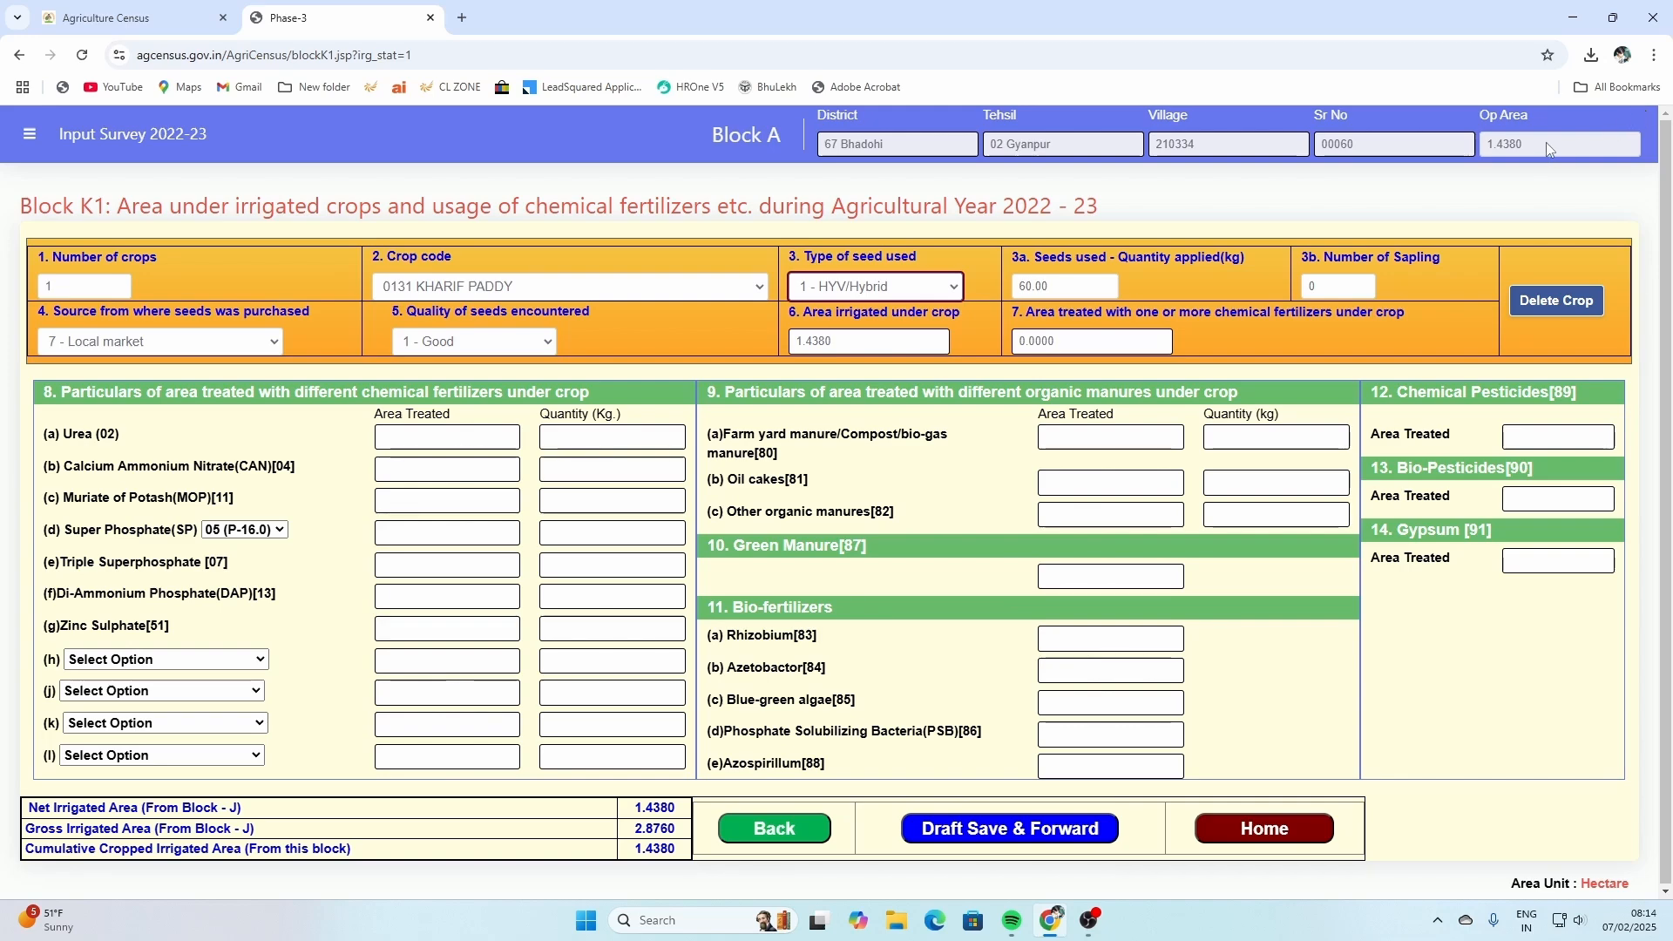
pyautogui.moveTo(1542, 144); pyautogui.dragTo(1463, 165)
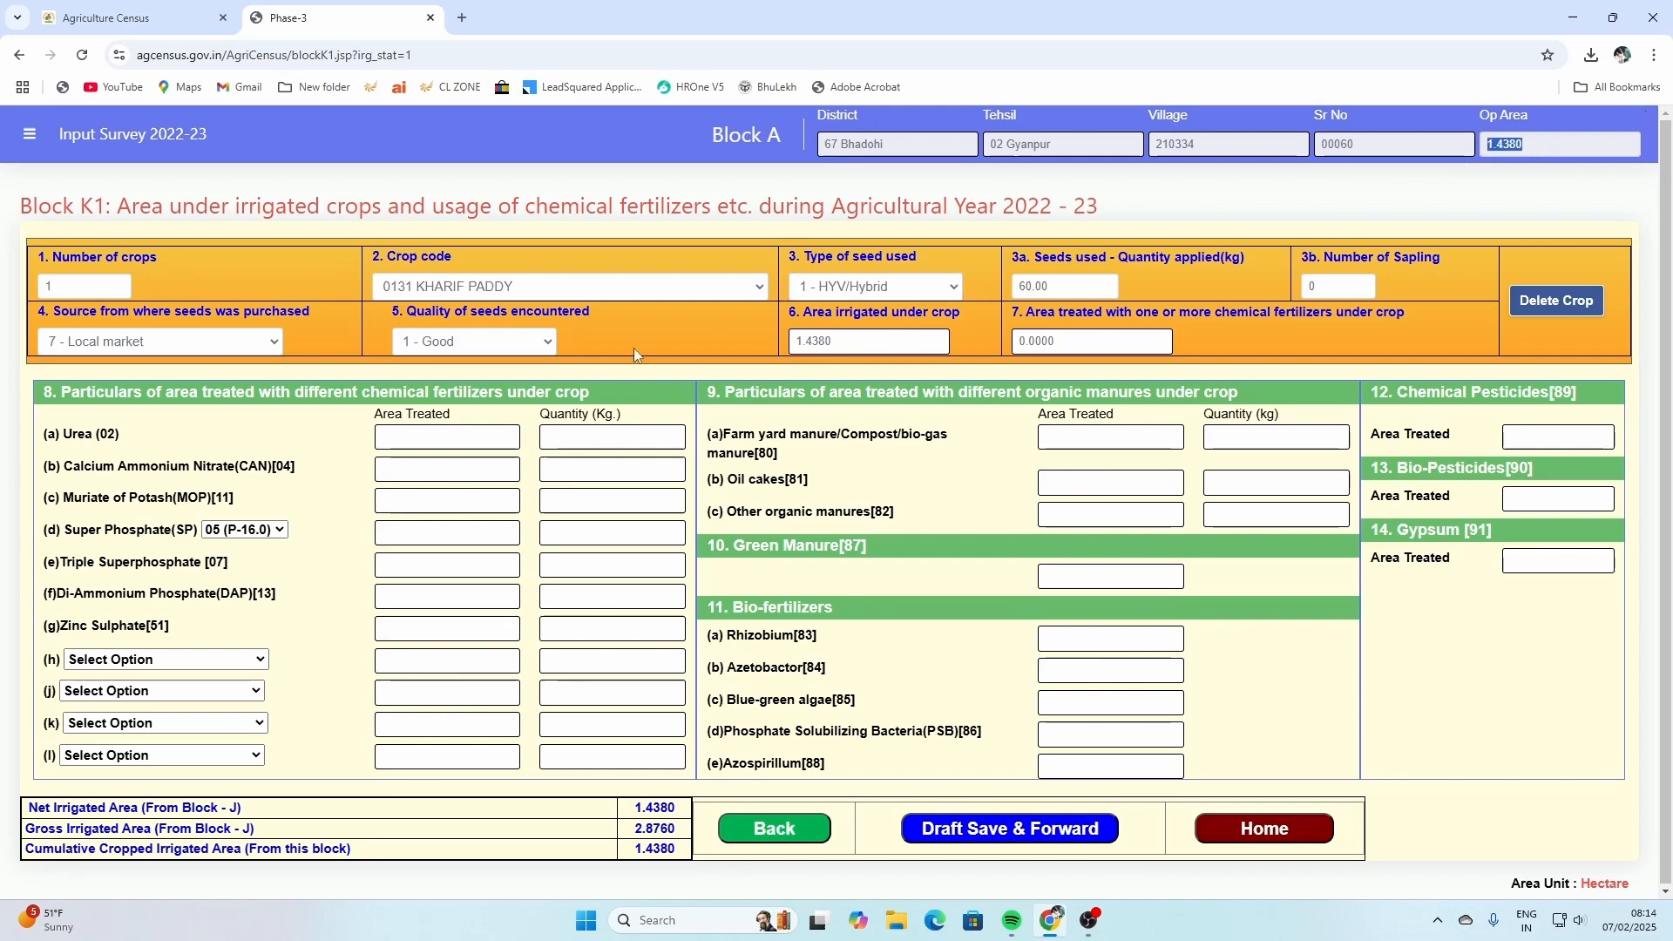
# Select "7 - Local market" as the Kharif paddy seed source and draft save the crop, staying in Block K1
pyautogui.click(150, 347)
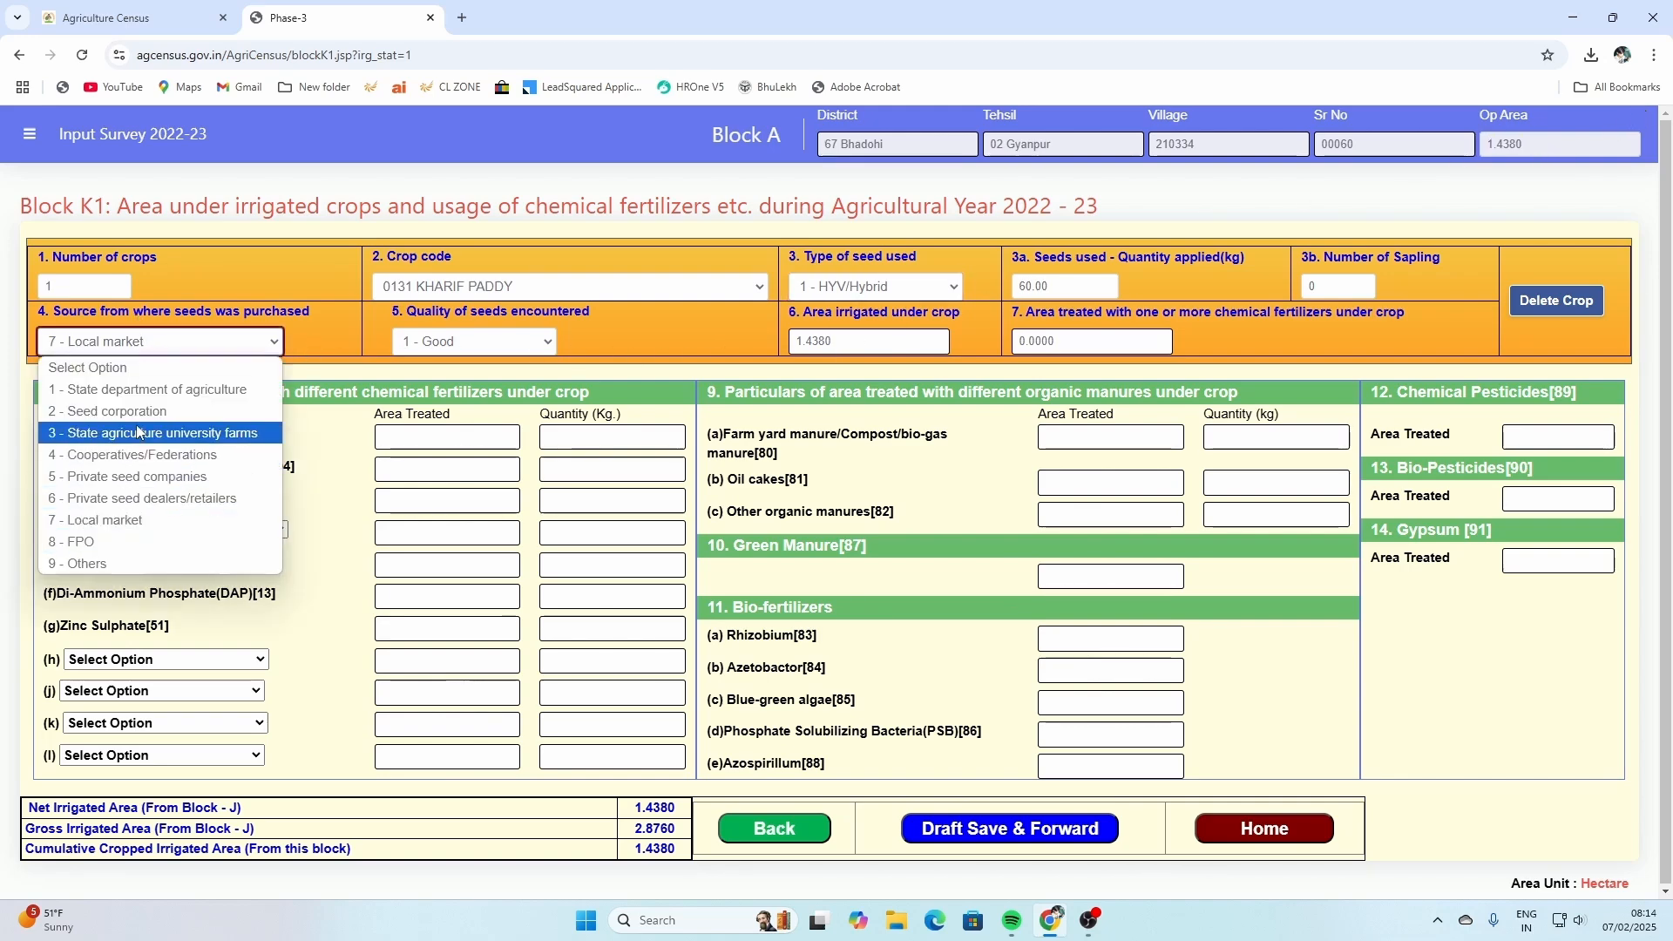
pyautogui.click(131, 521)
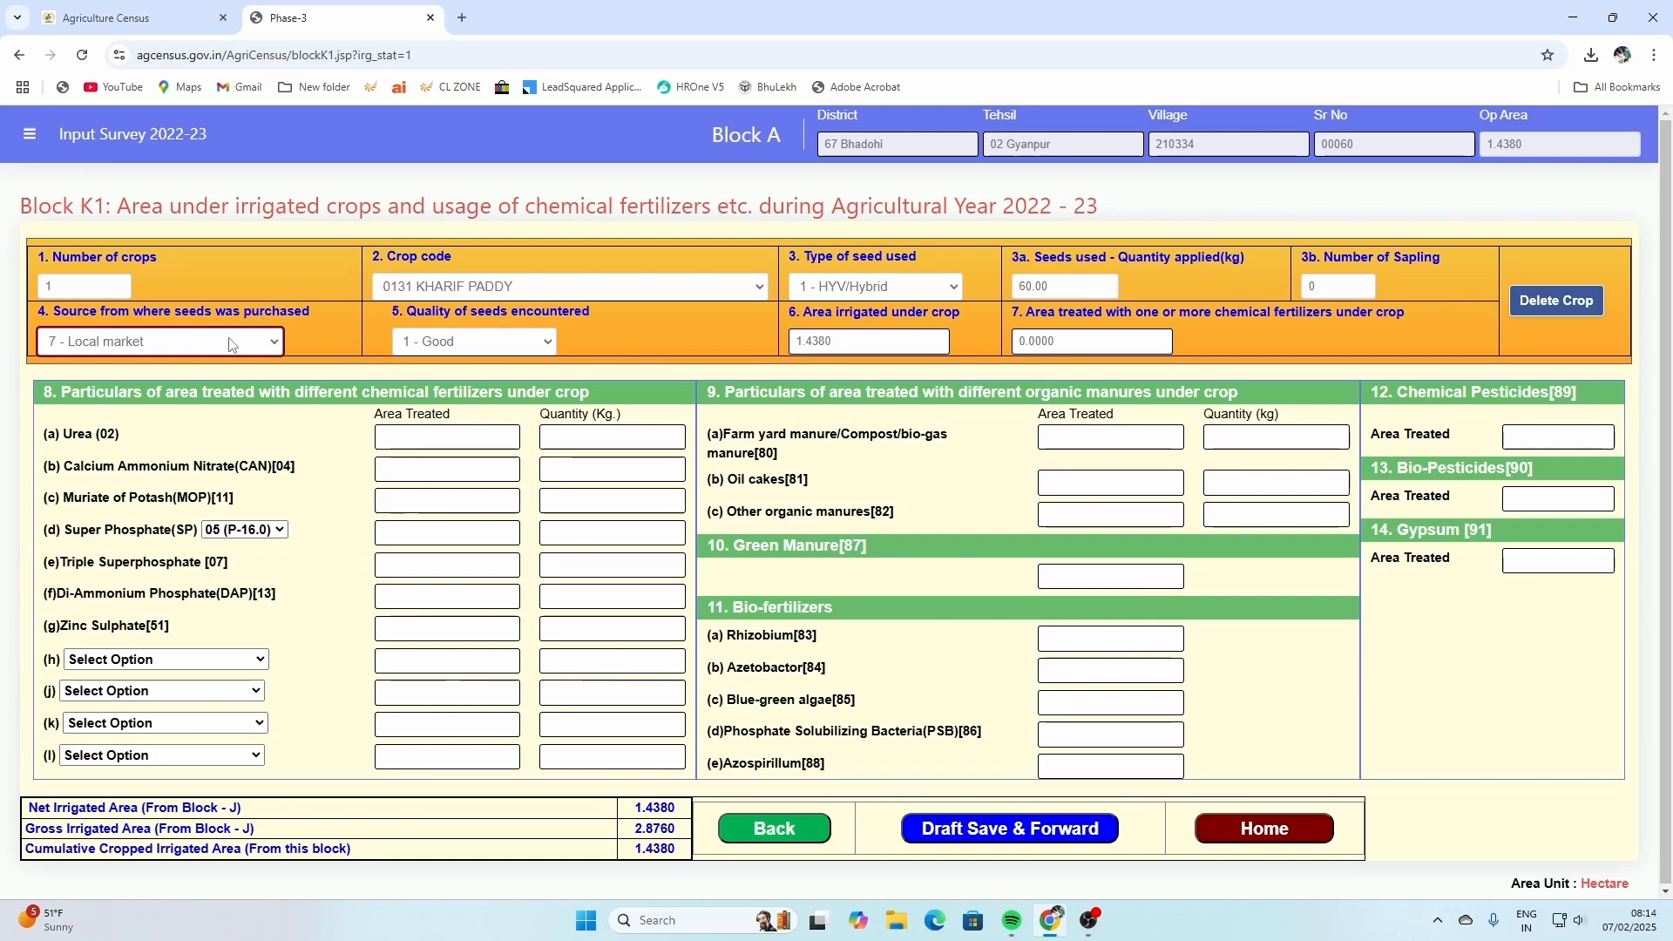
pyautogui.click(236, 342)
pyautogui.click(160, 521)
pyautogui.click(1000, 828)
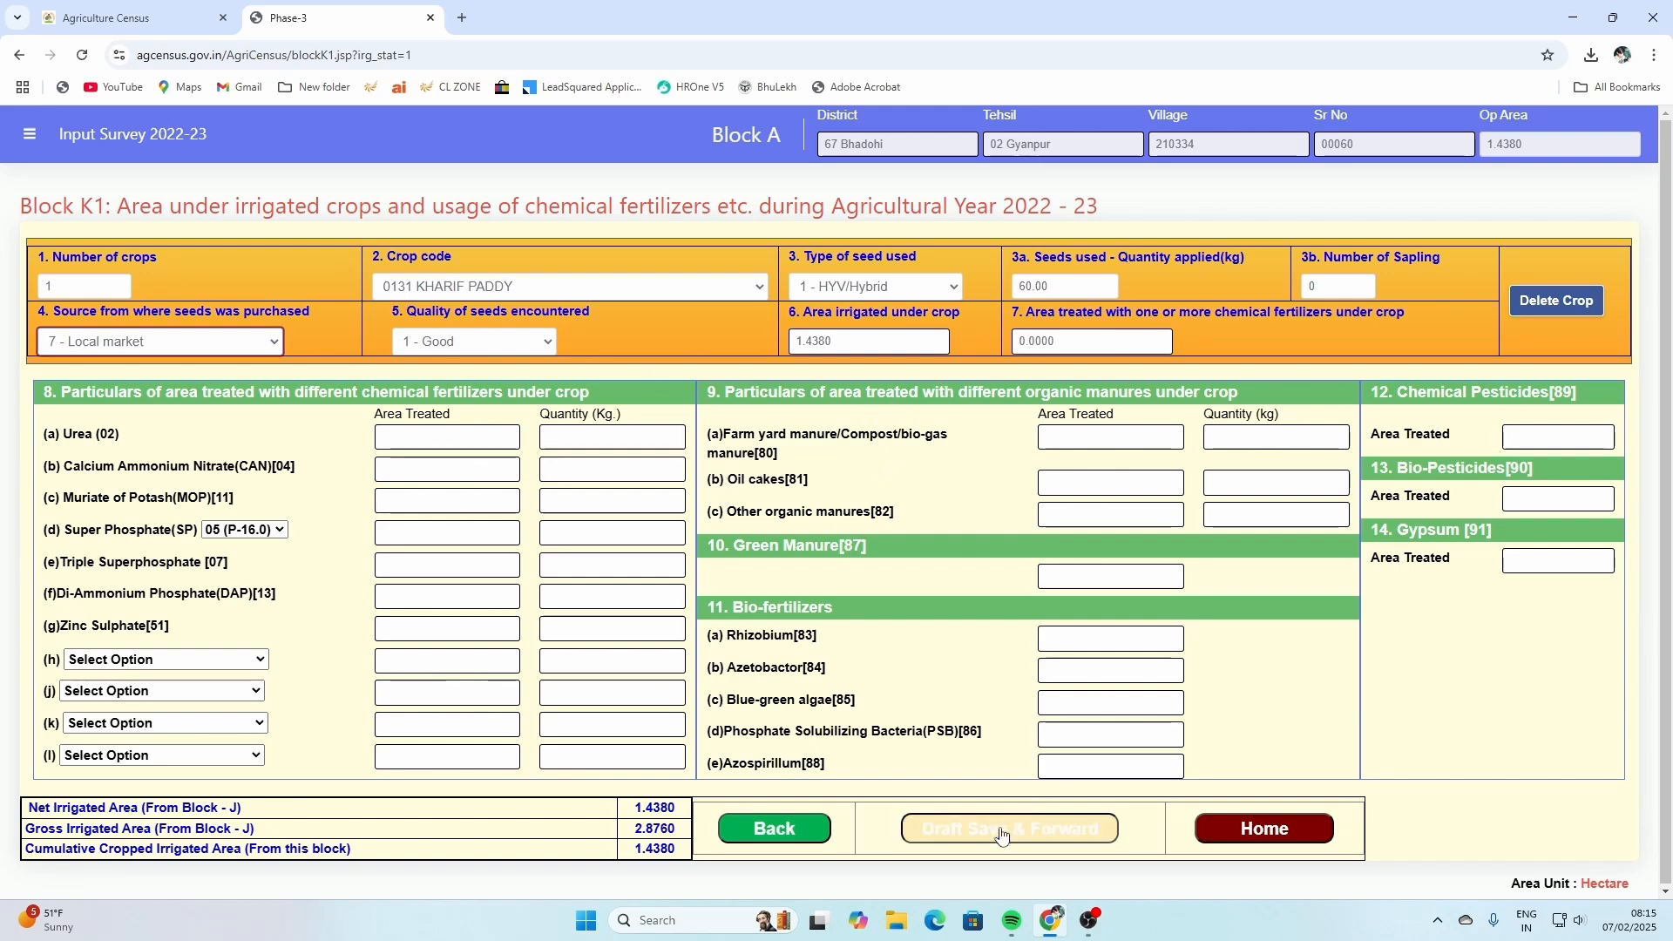
pyautogui.click(837, 556)
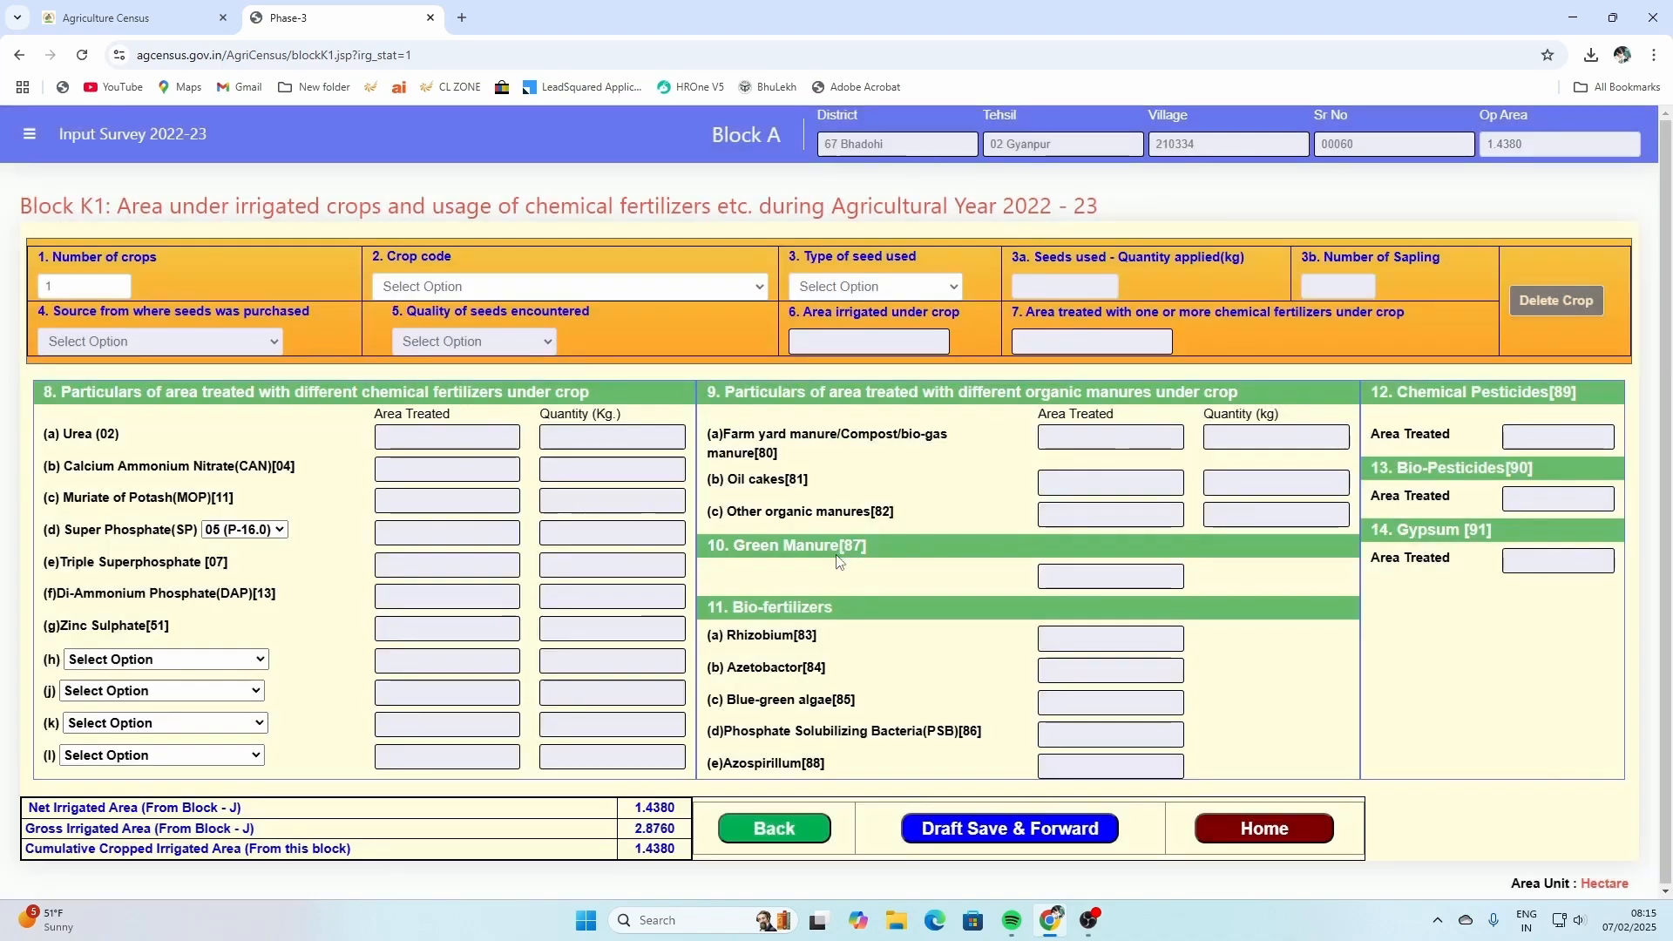
# Set the number of crops in Block K1 to 2 and choose crop code 0106 WHEAT
pyautogui.doubleClick(55, 284)
pyautogui.write('2')
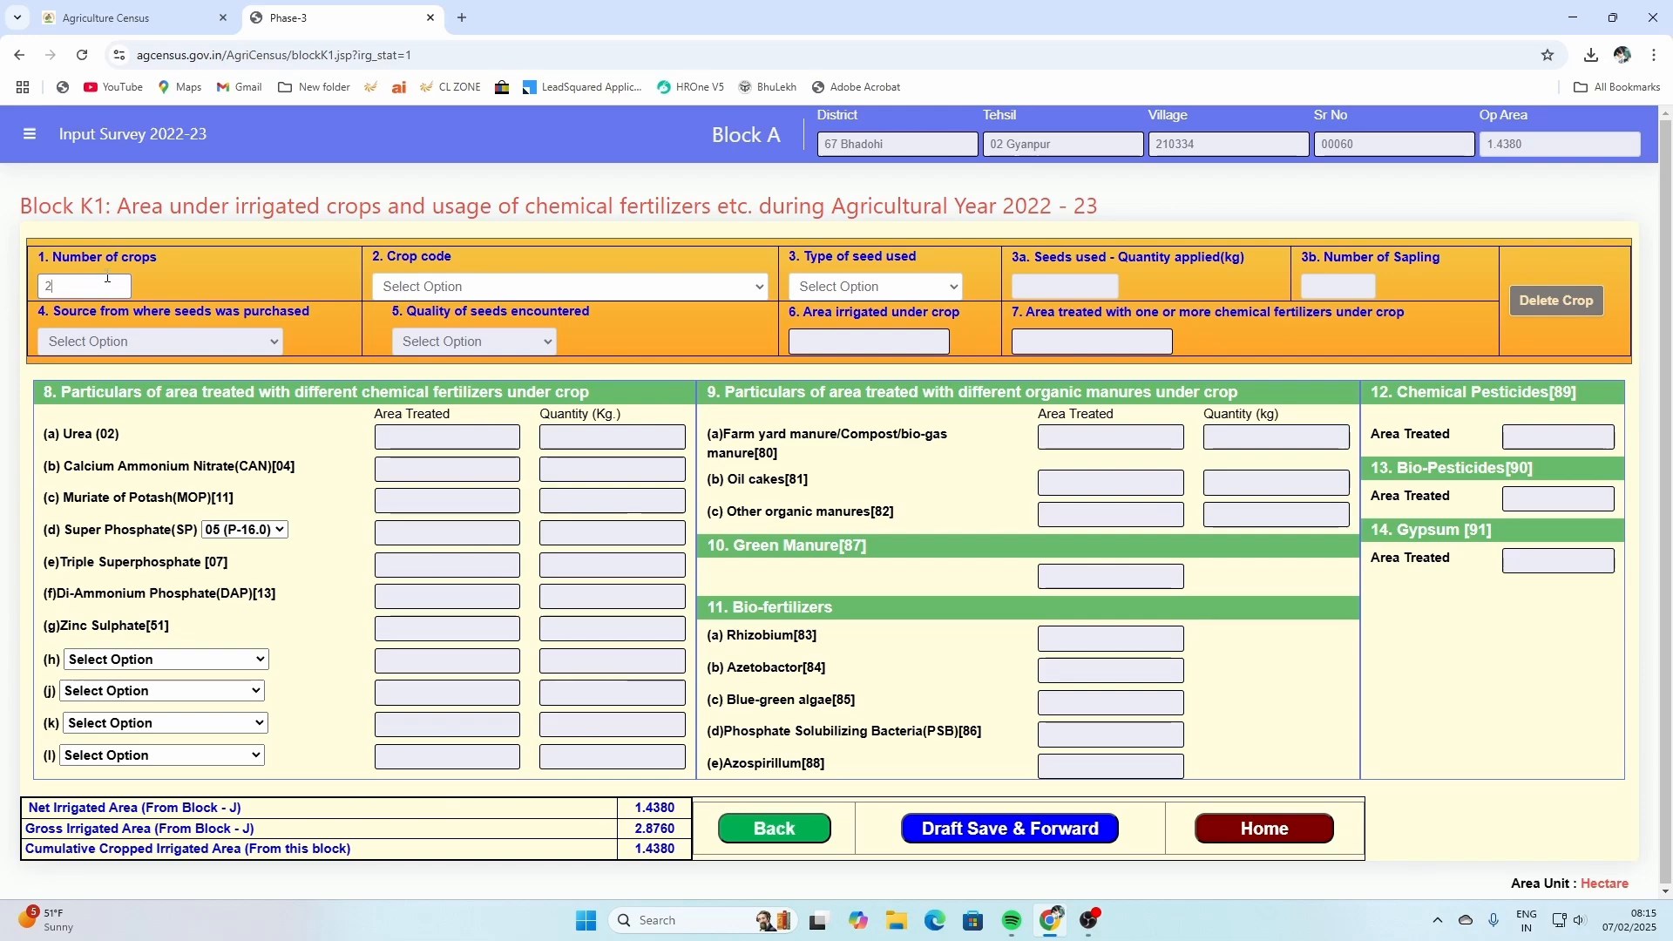
pyautogui.click(496, 286)
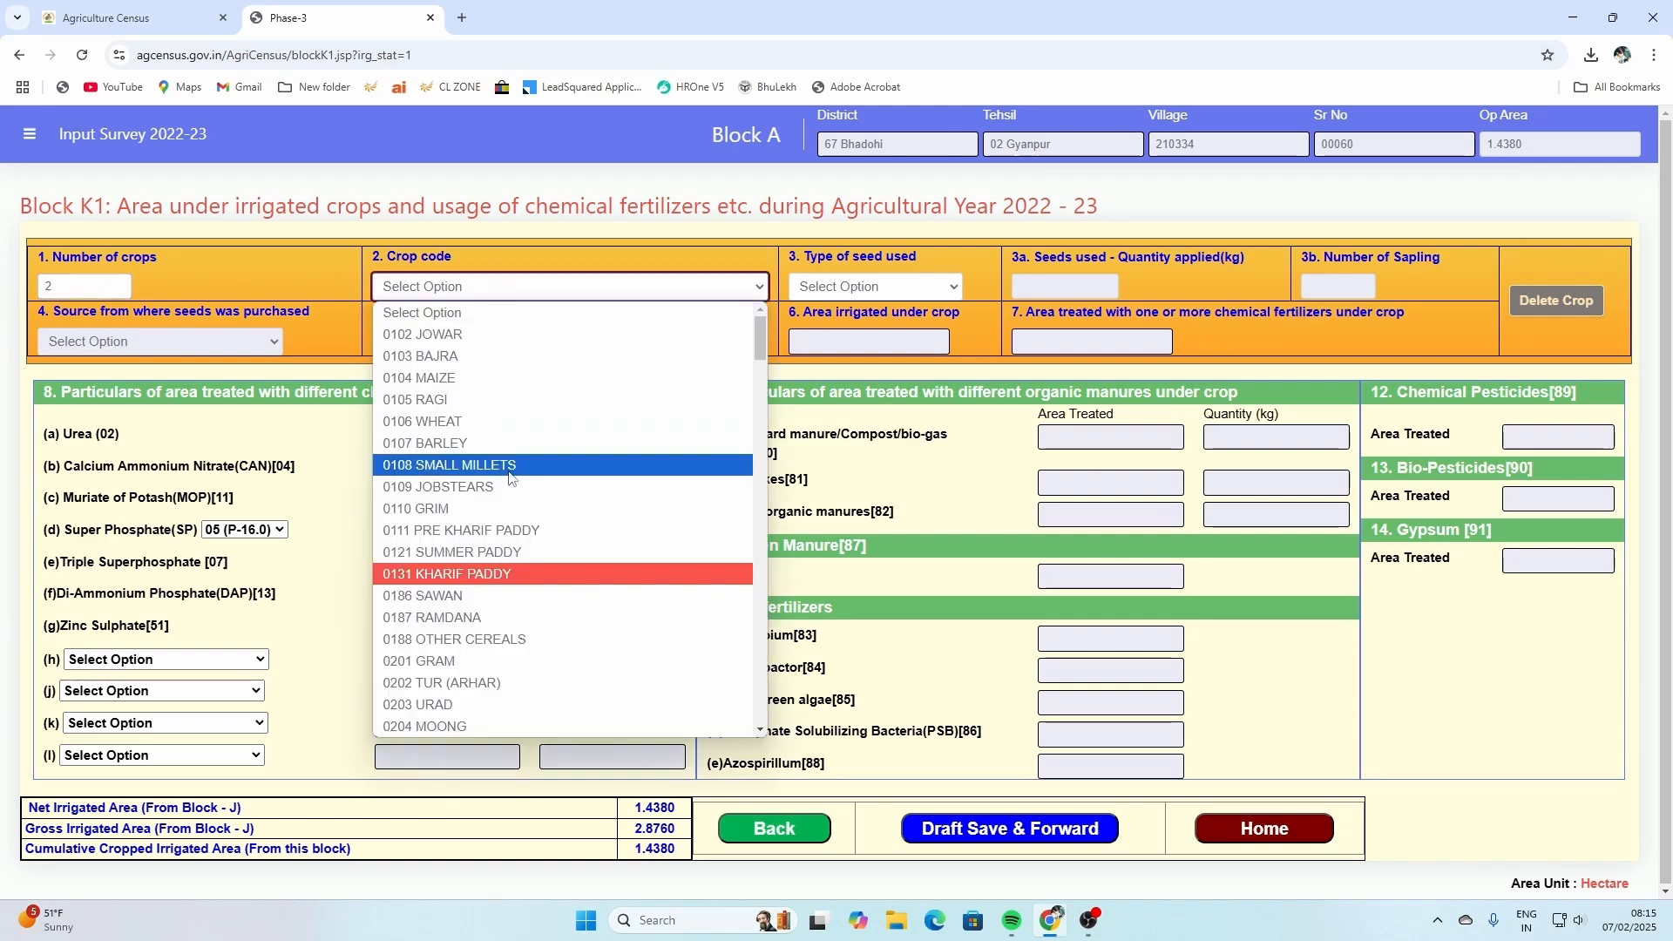
pyautogui.click(436, 421)
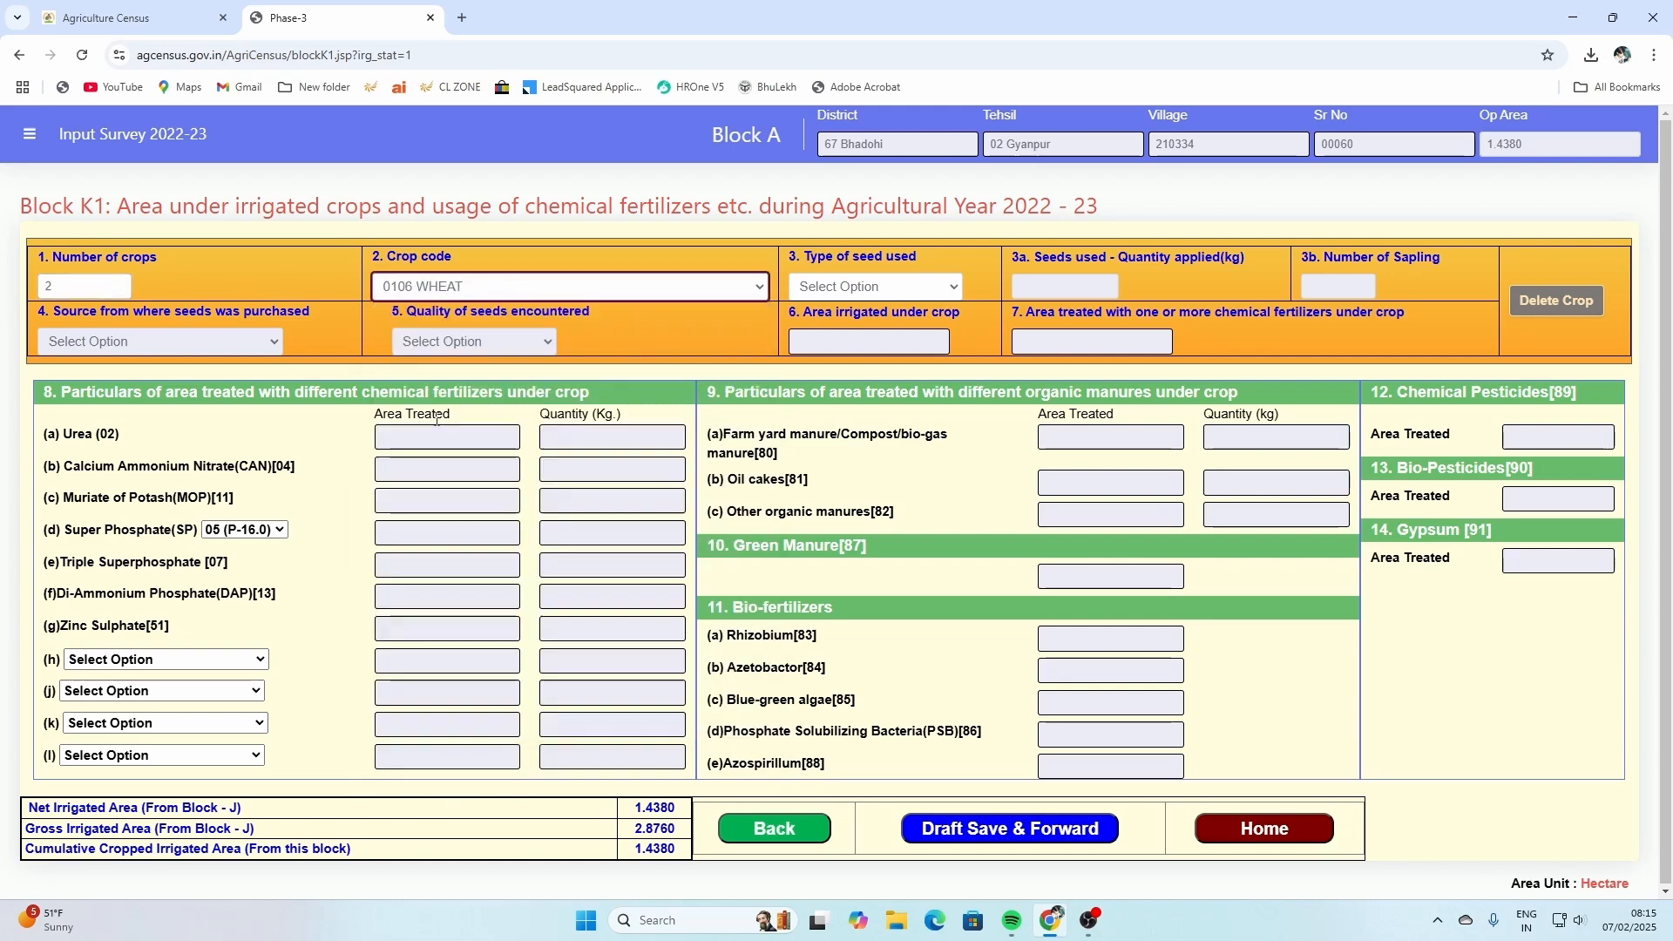
# Set the wheat seed type to "1 - HYV/Hybrid" and the seed quantity applied to 90 kg
pyautogui.click(874, 286)
pyautogui.click(859, 333)
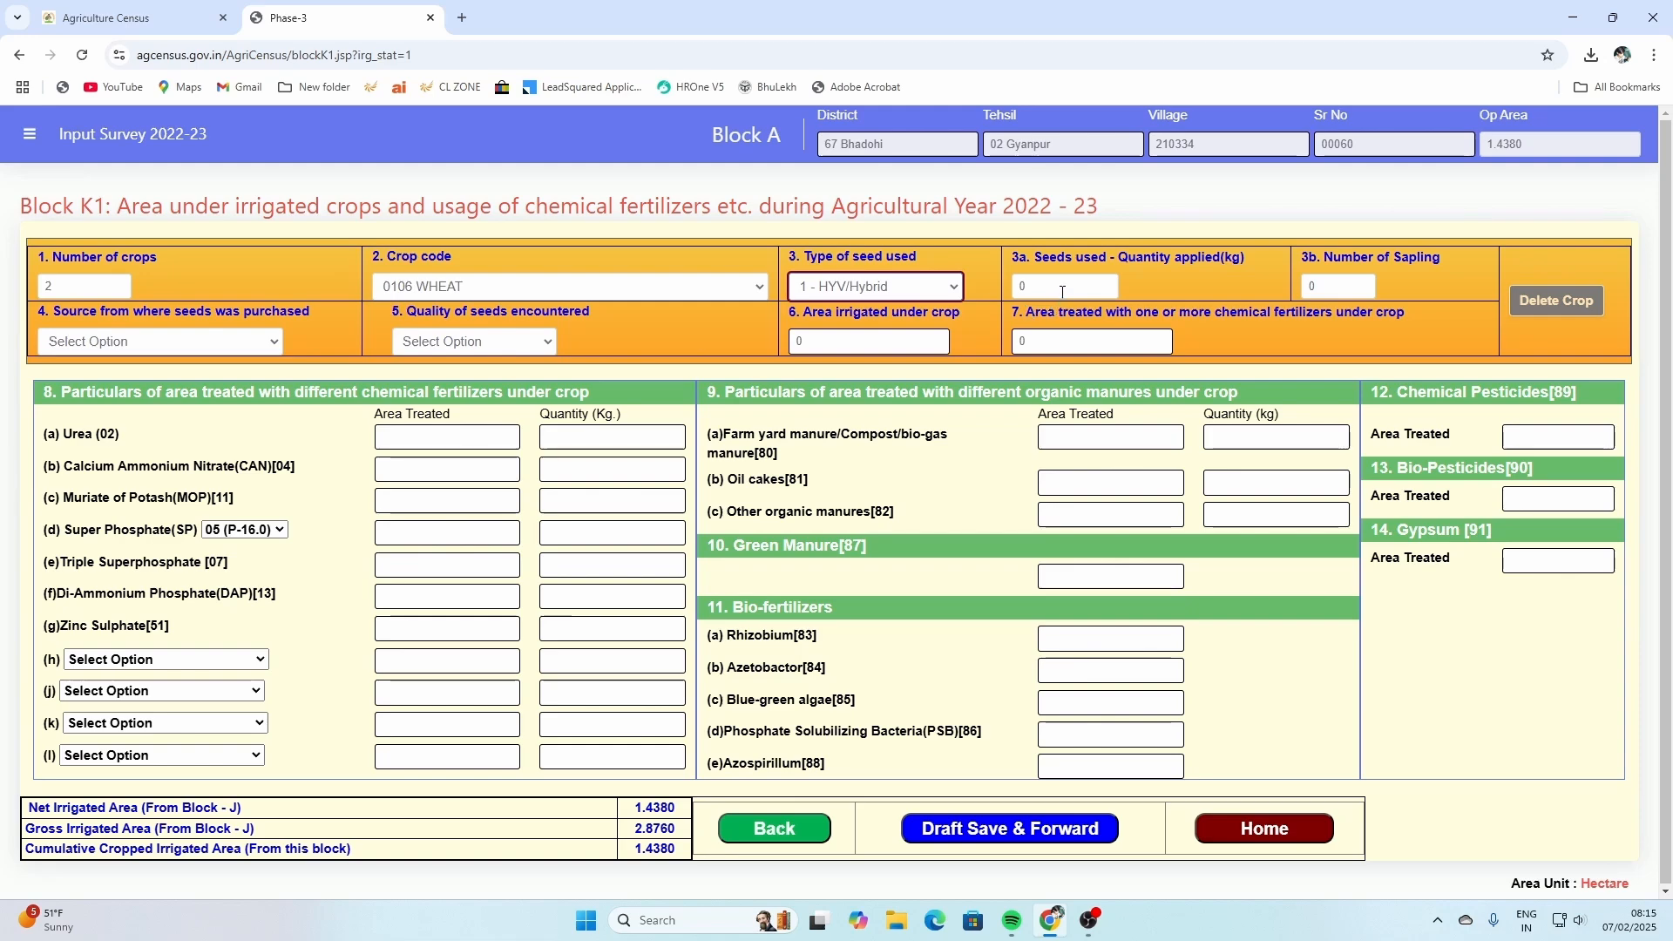
pyautogui.click(1063, 292)
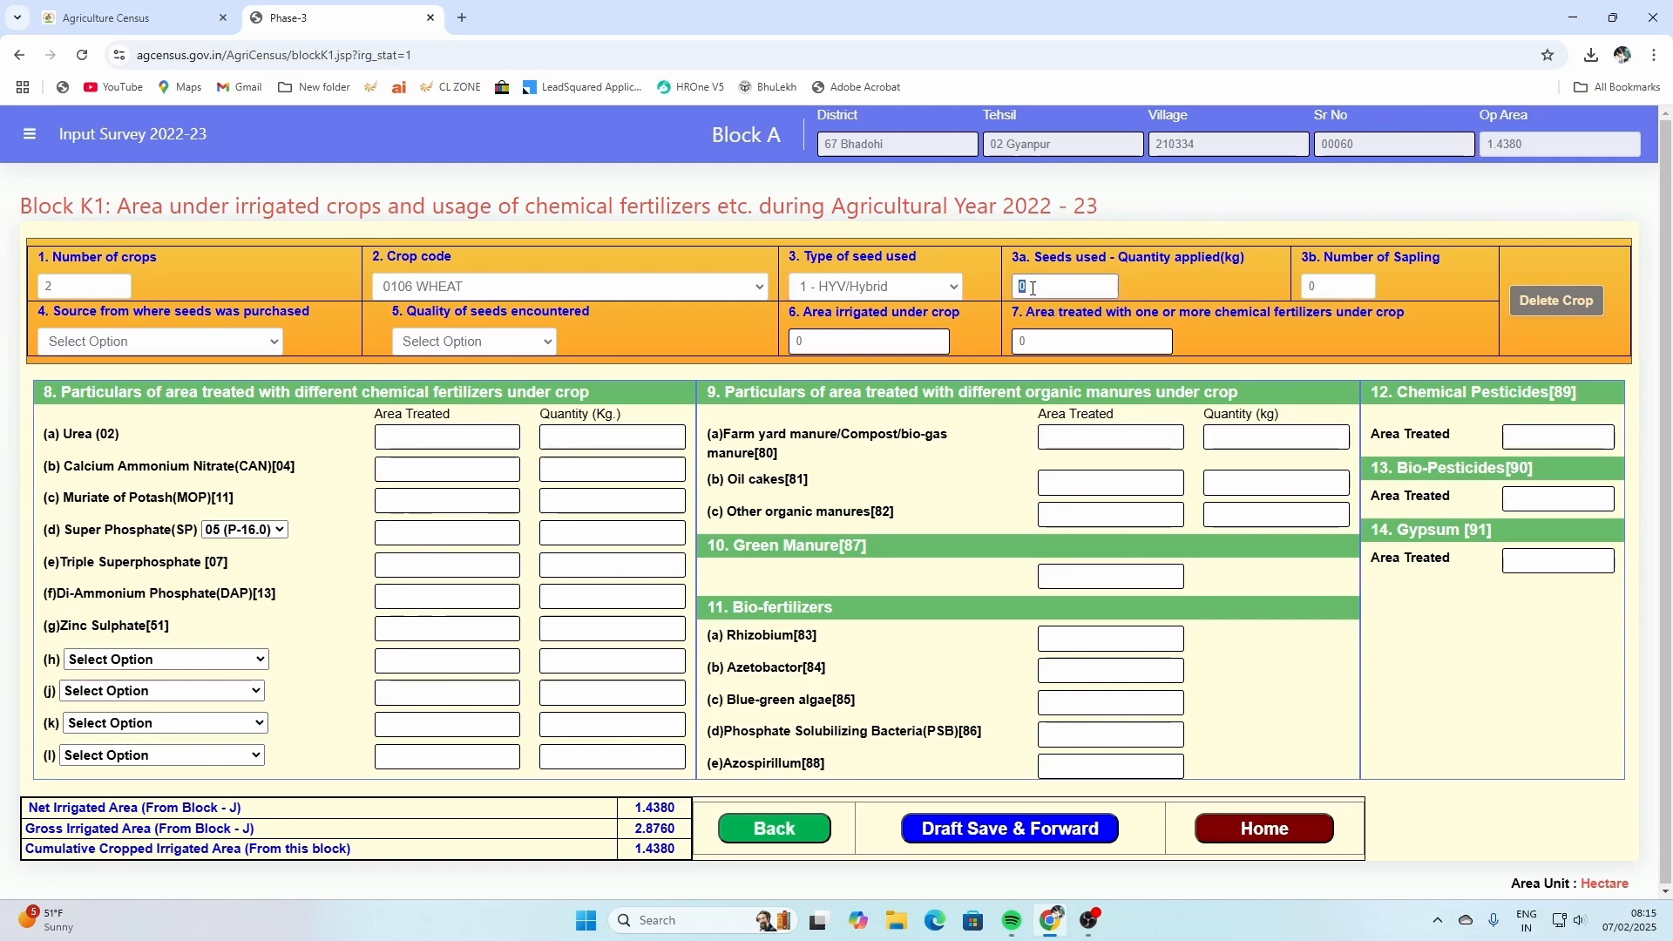
pyautogui.write('90')
pyautogui.click(1140, 301)
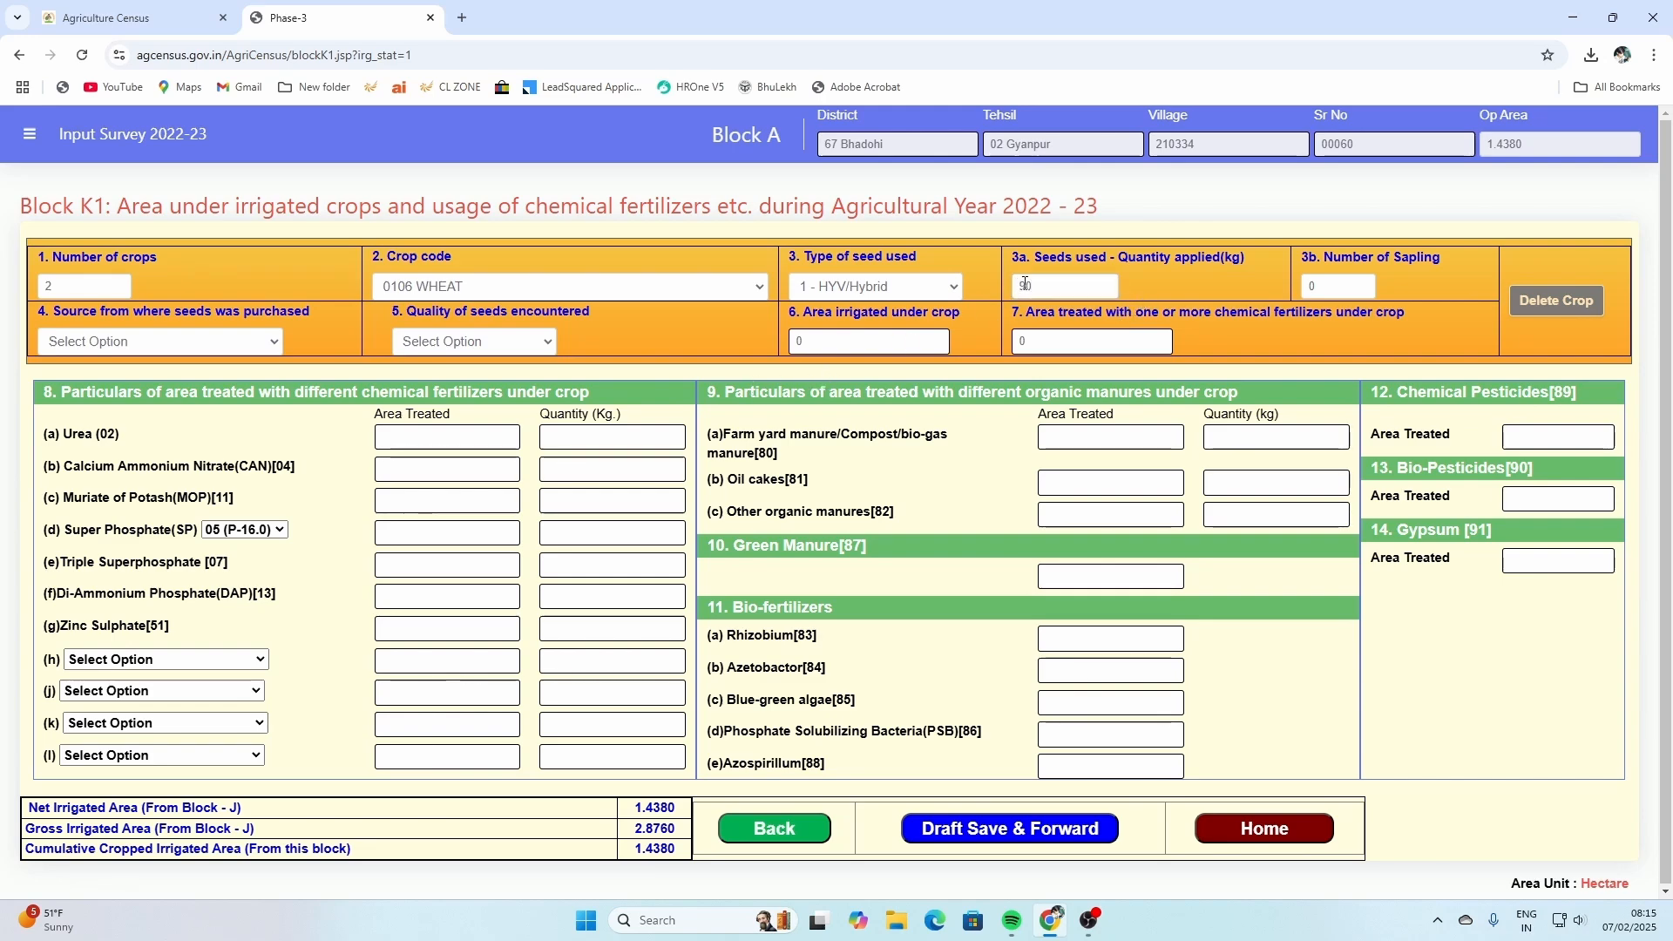
# Set the wheat seed source to "7 - Local market" and the seed quality to "1 - Good"
pyautogui.click(141, 341)
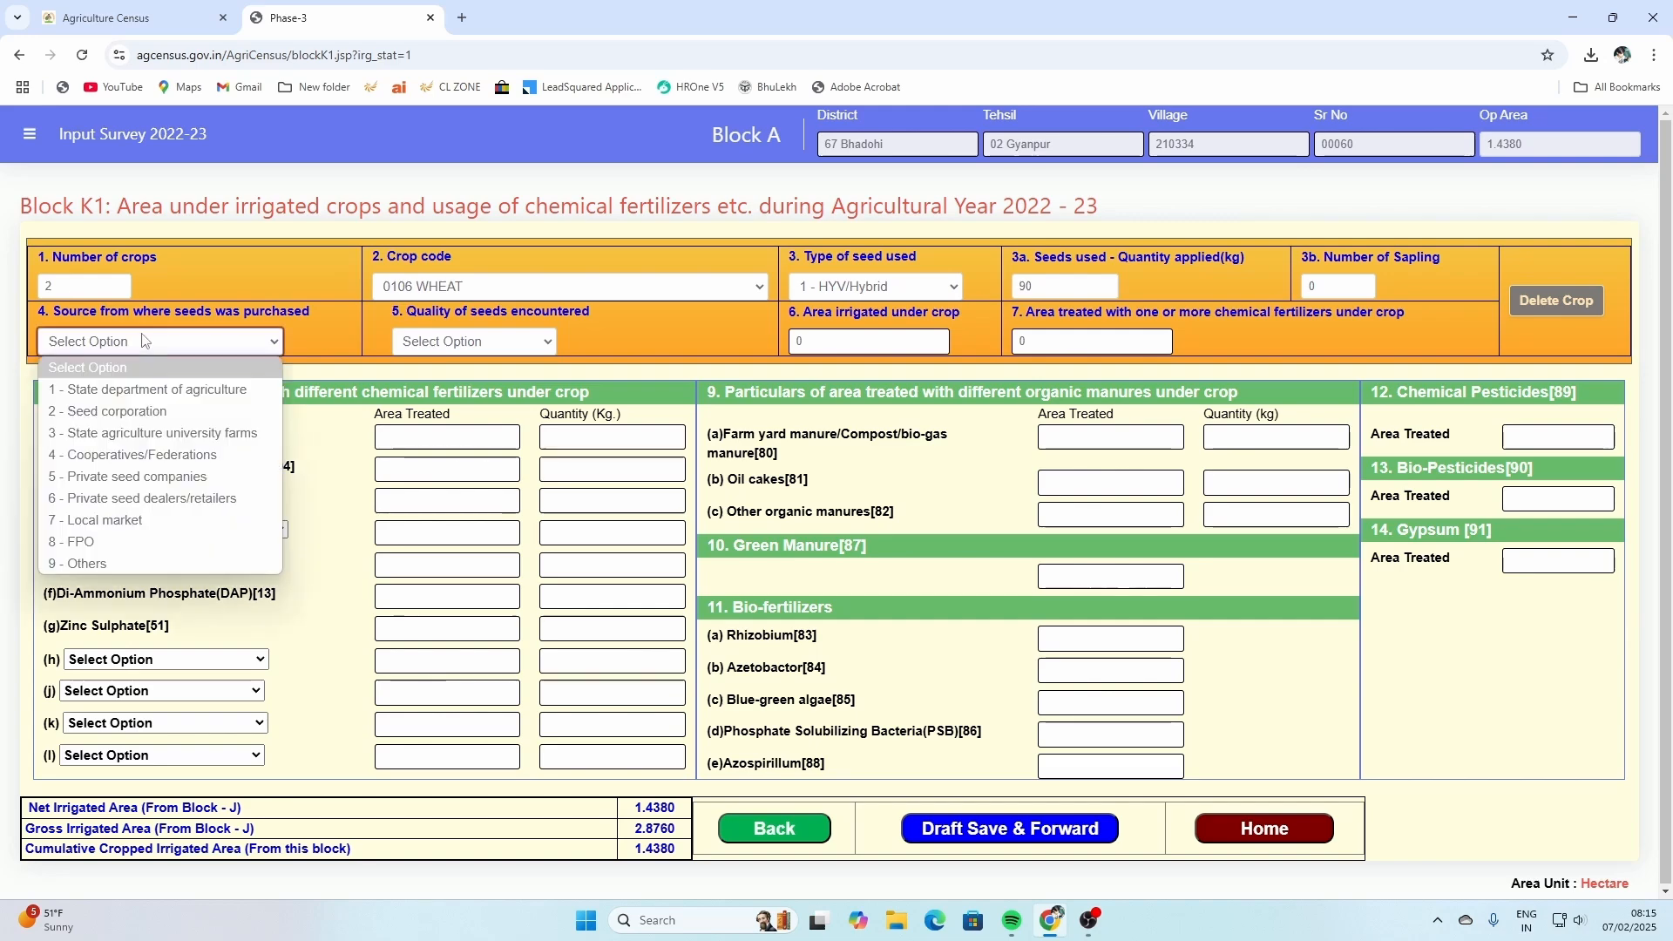
pyautogui.click(119, 520)
pyautogui.click(474, 341)
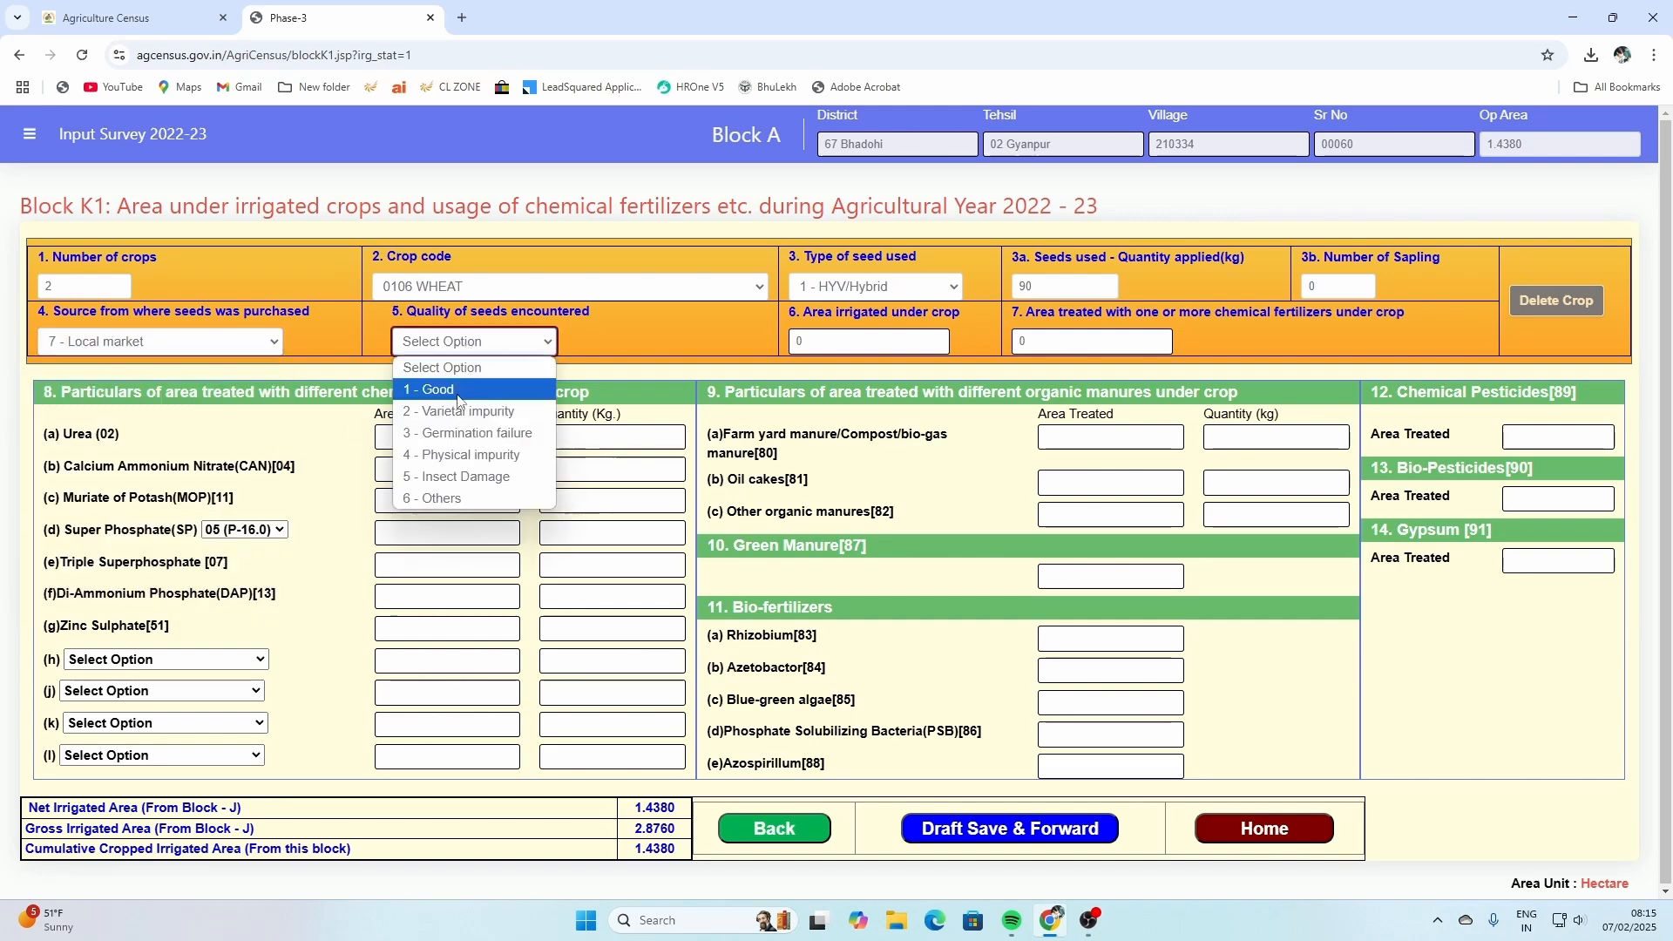
pyautogui.click(427, 385)
# Enter 1.4380 as the area irrigated under wheat, then draft save Block K1 and proceed to Block K
pyautogui.press('Tab')
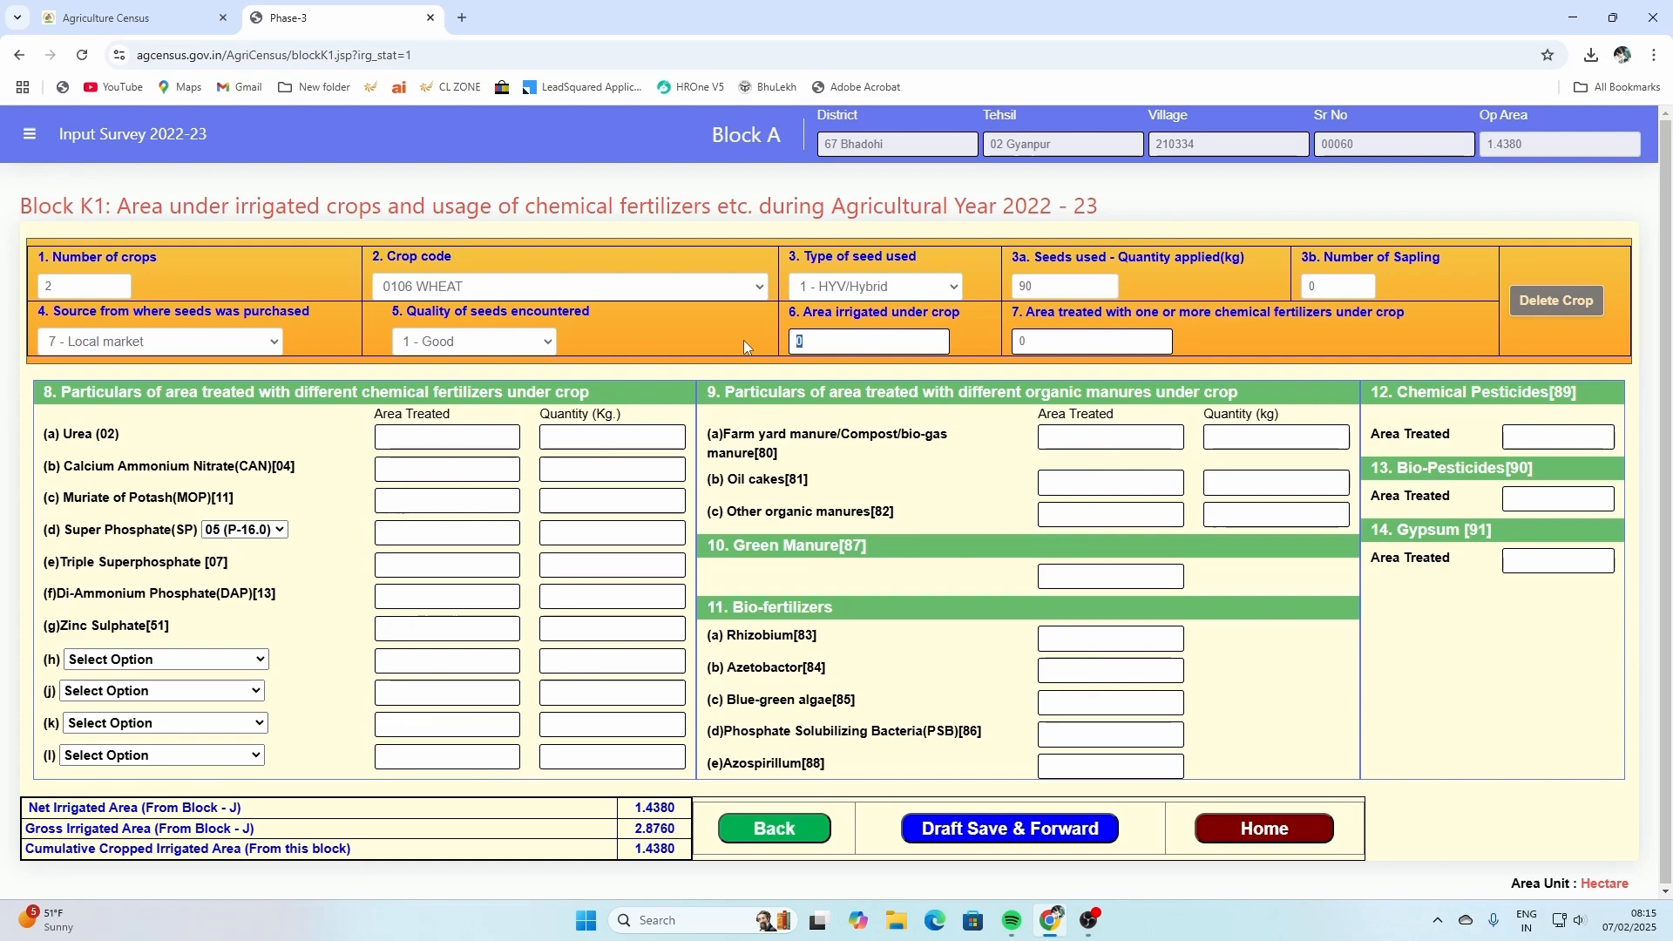
pyautogui.write('1.4380')
pyautogui.press('Tab')
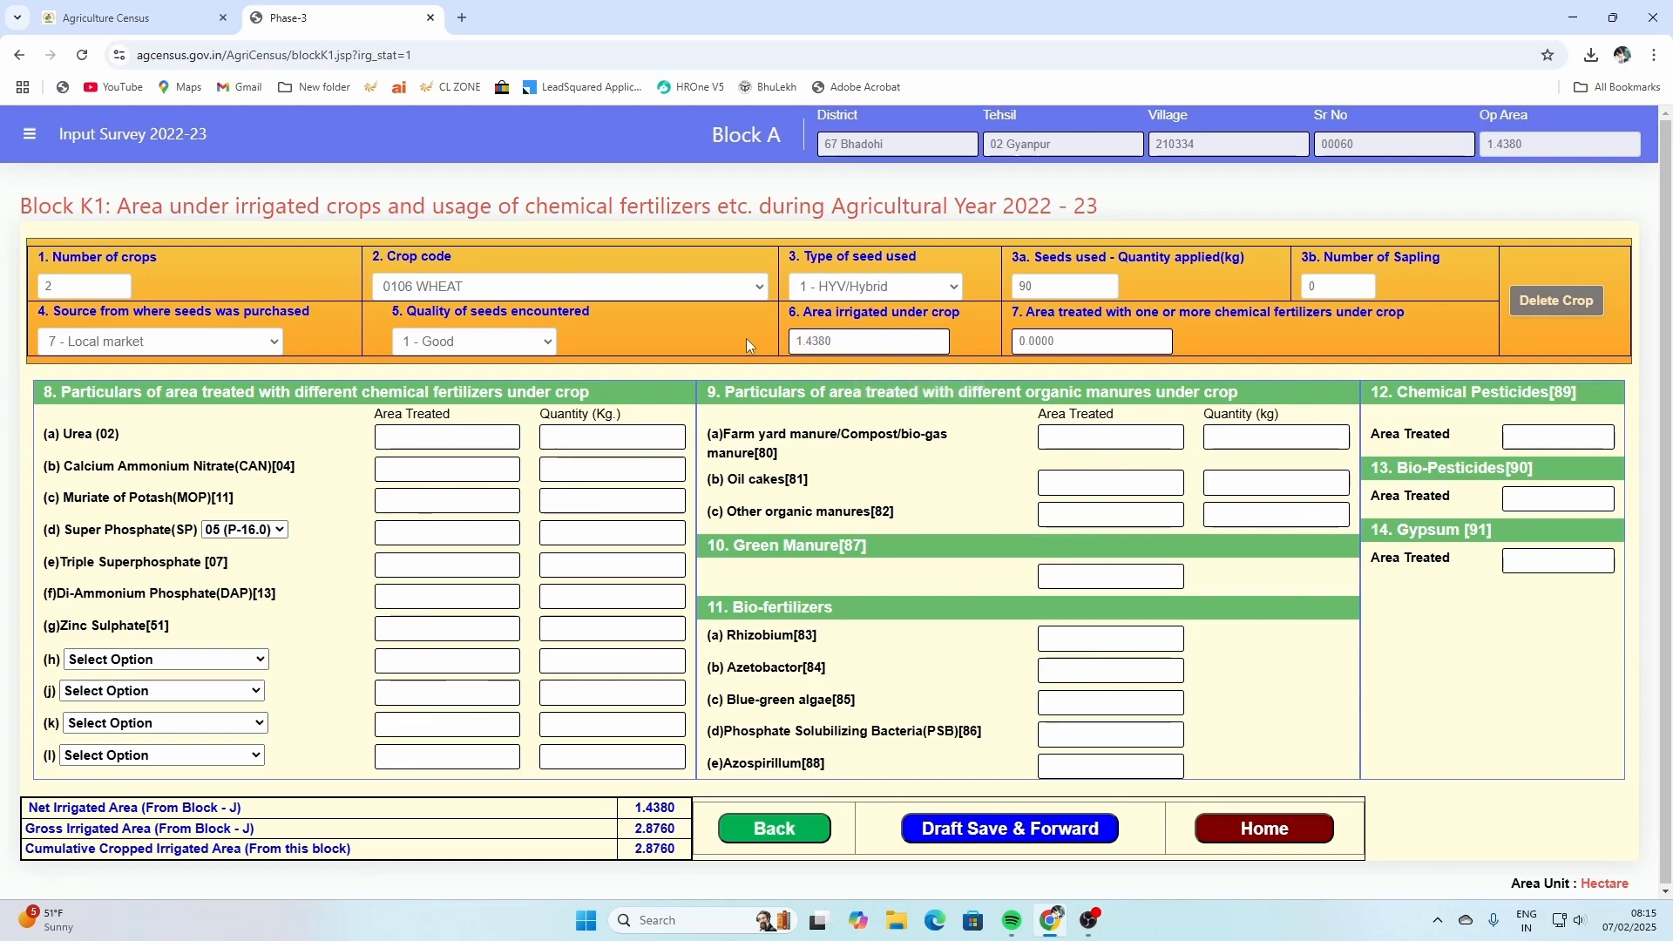
pyautogui.click(985, 831)
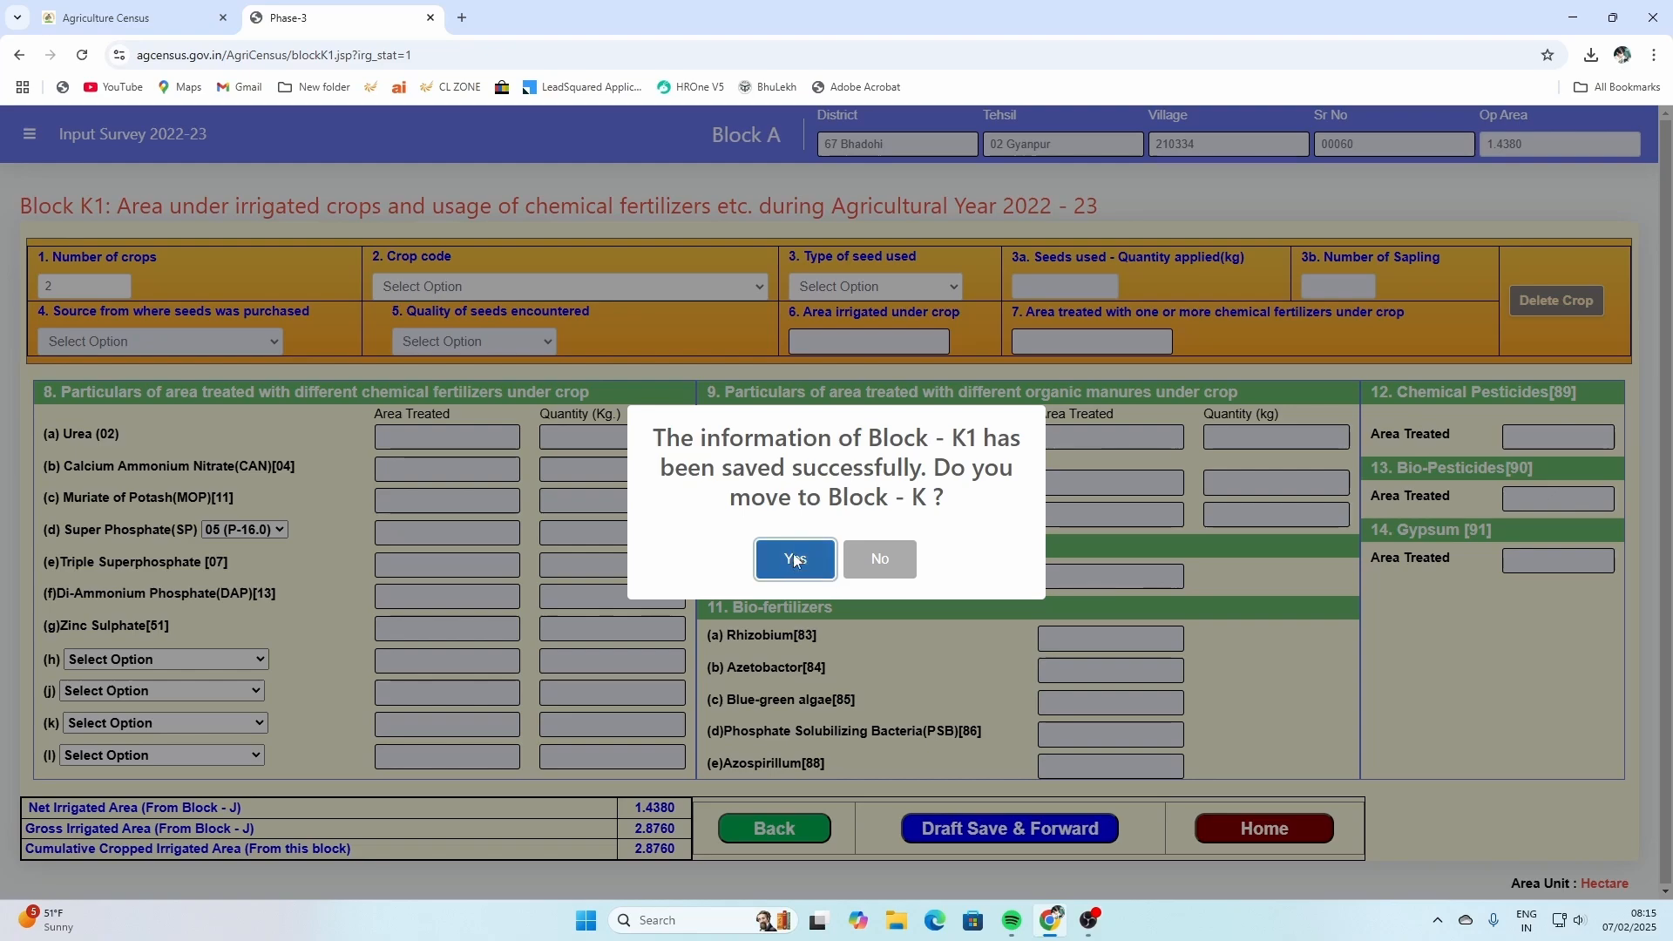
pyautogui.click(793, 558)
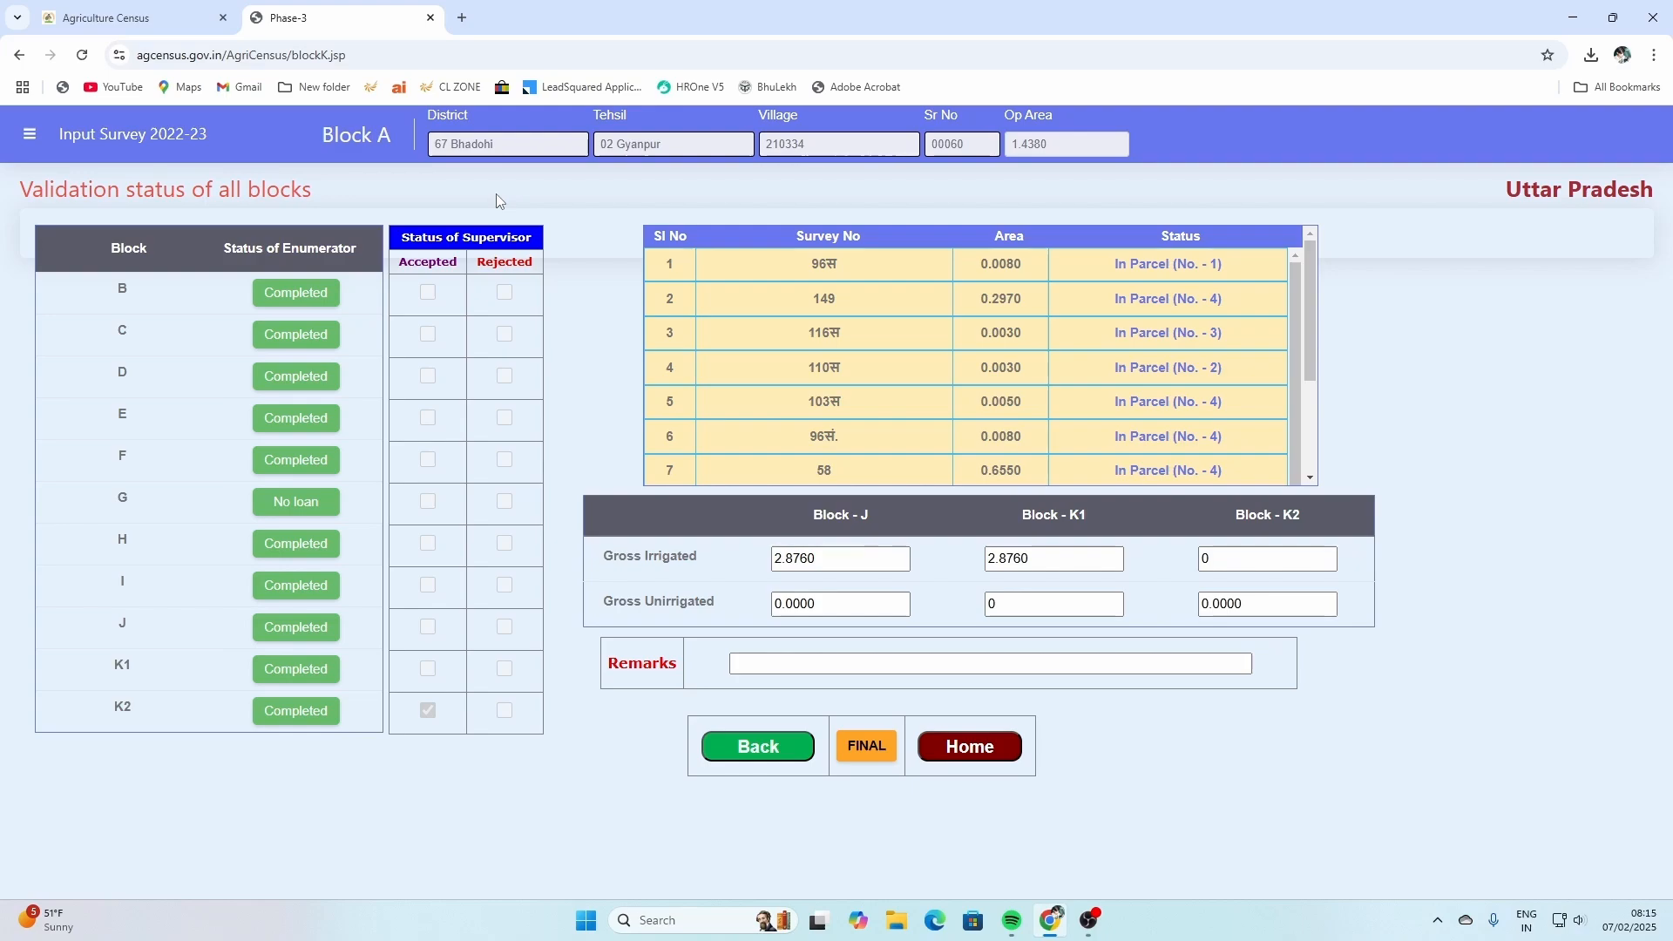
# Enter the remark "ok" on the validation status page and submit the schedule as final
pyautogui.click(1081, 662)
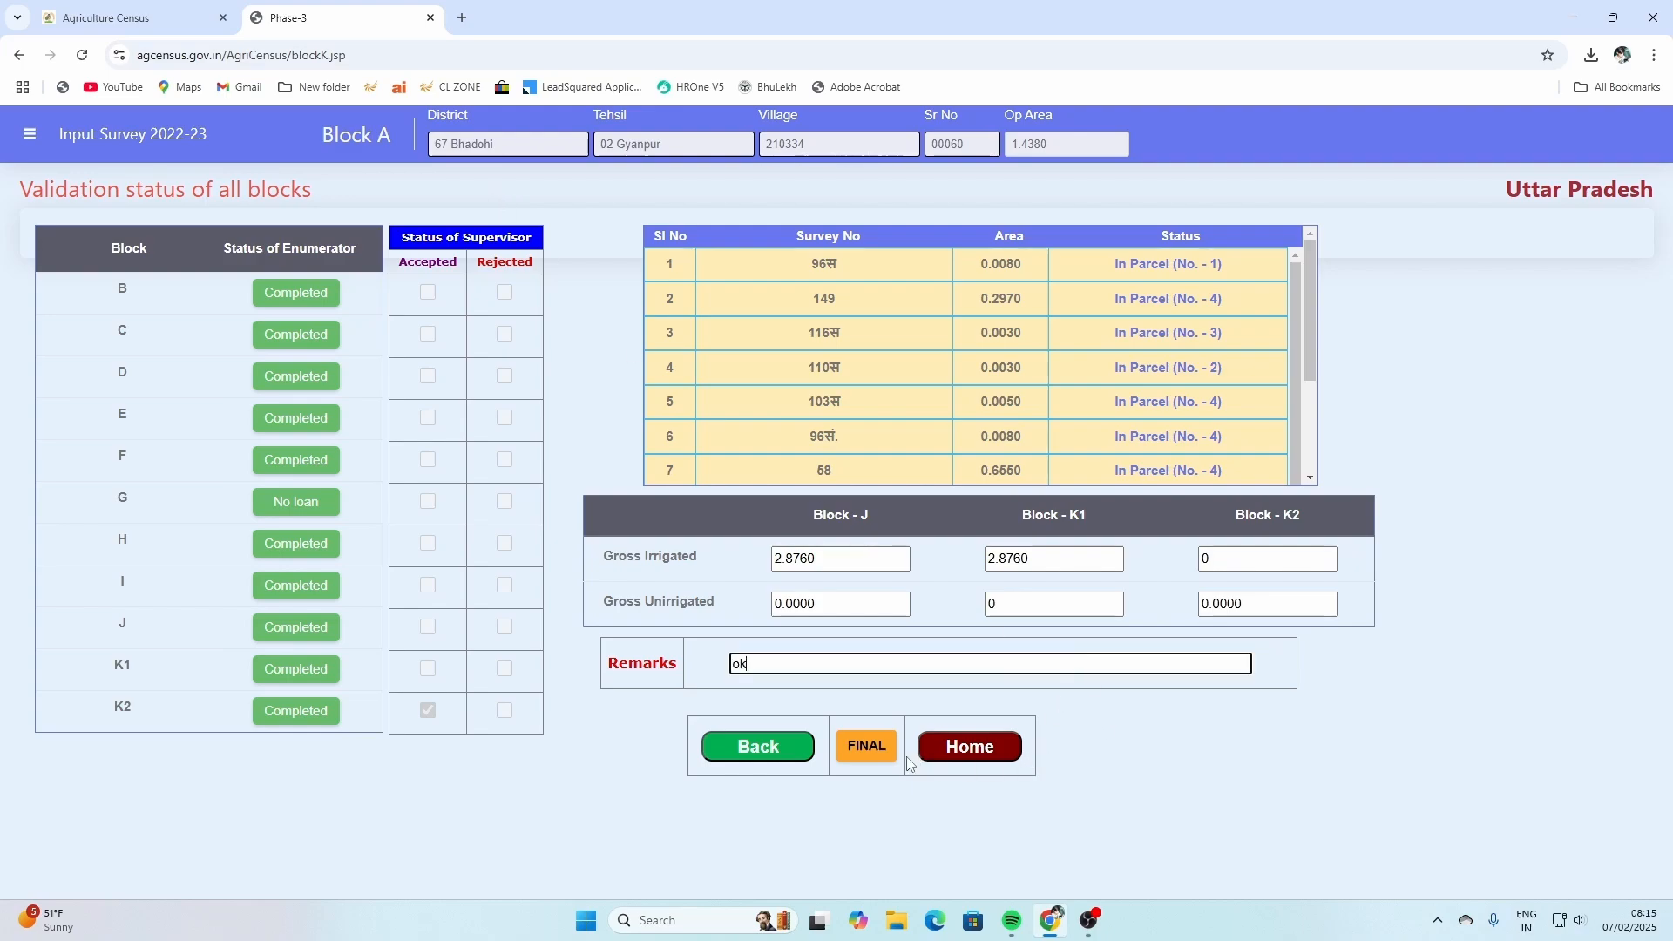
pyautogui.click(867, 748)
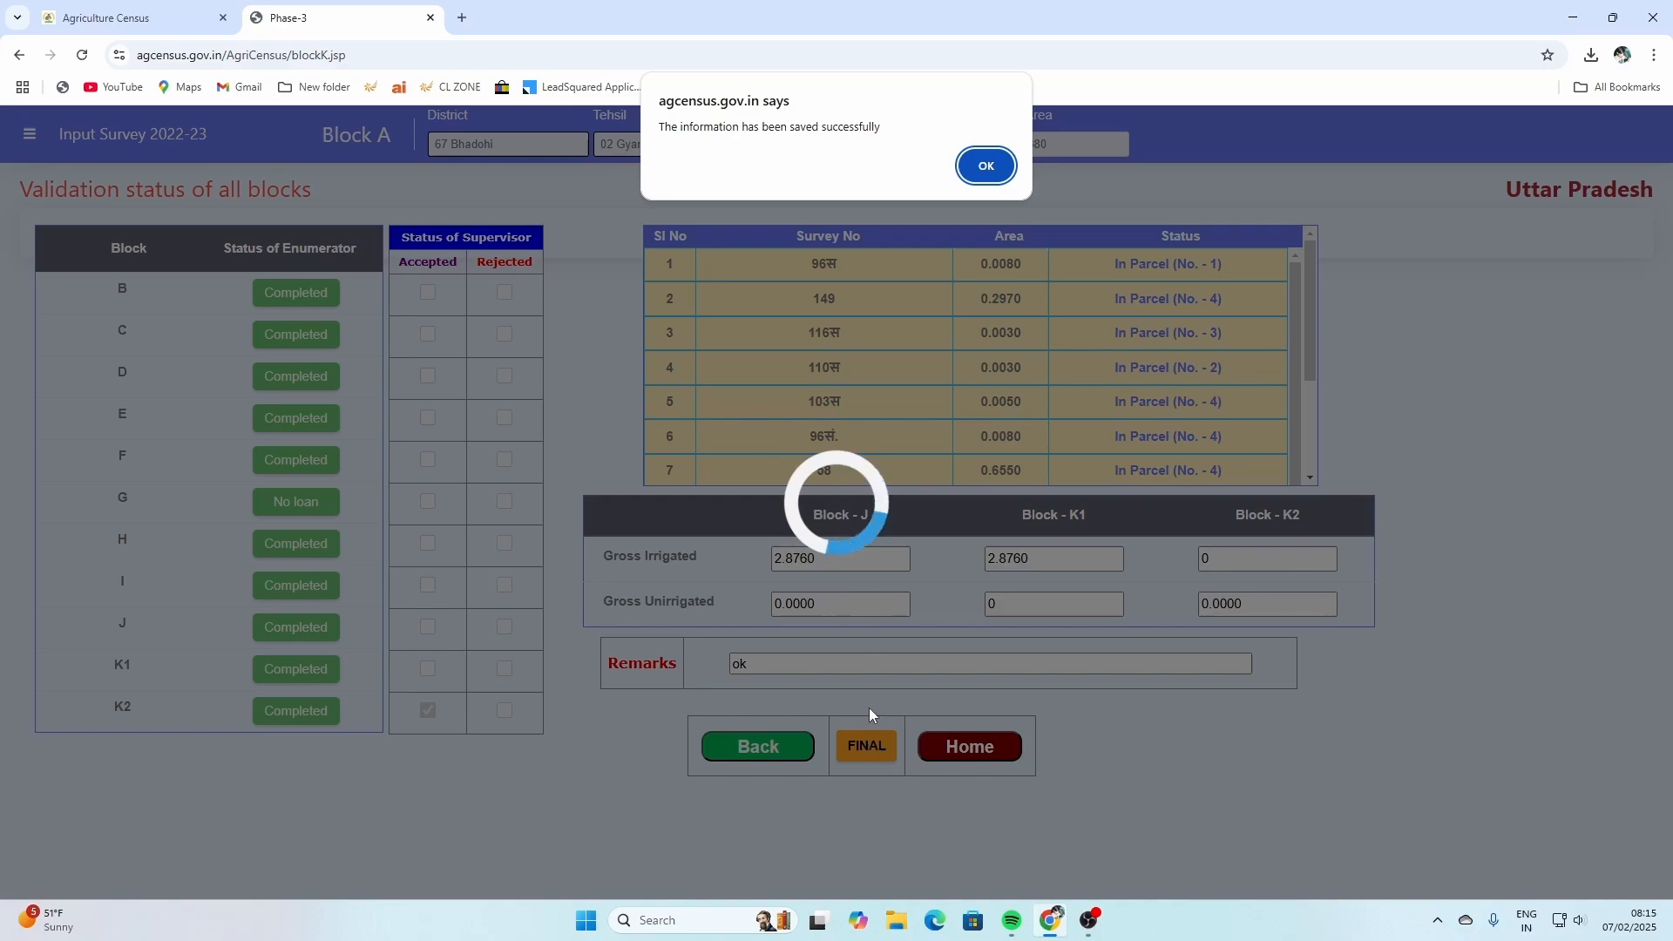
pyautogui.click(986, 166)
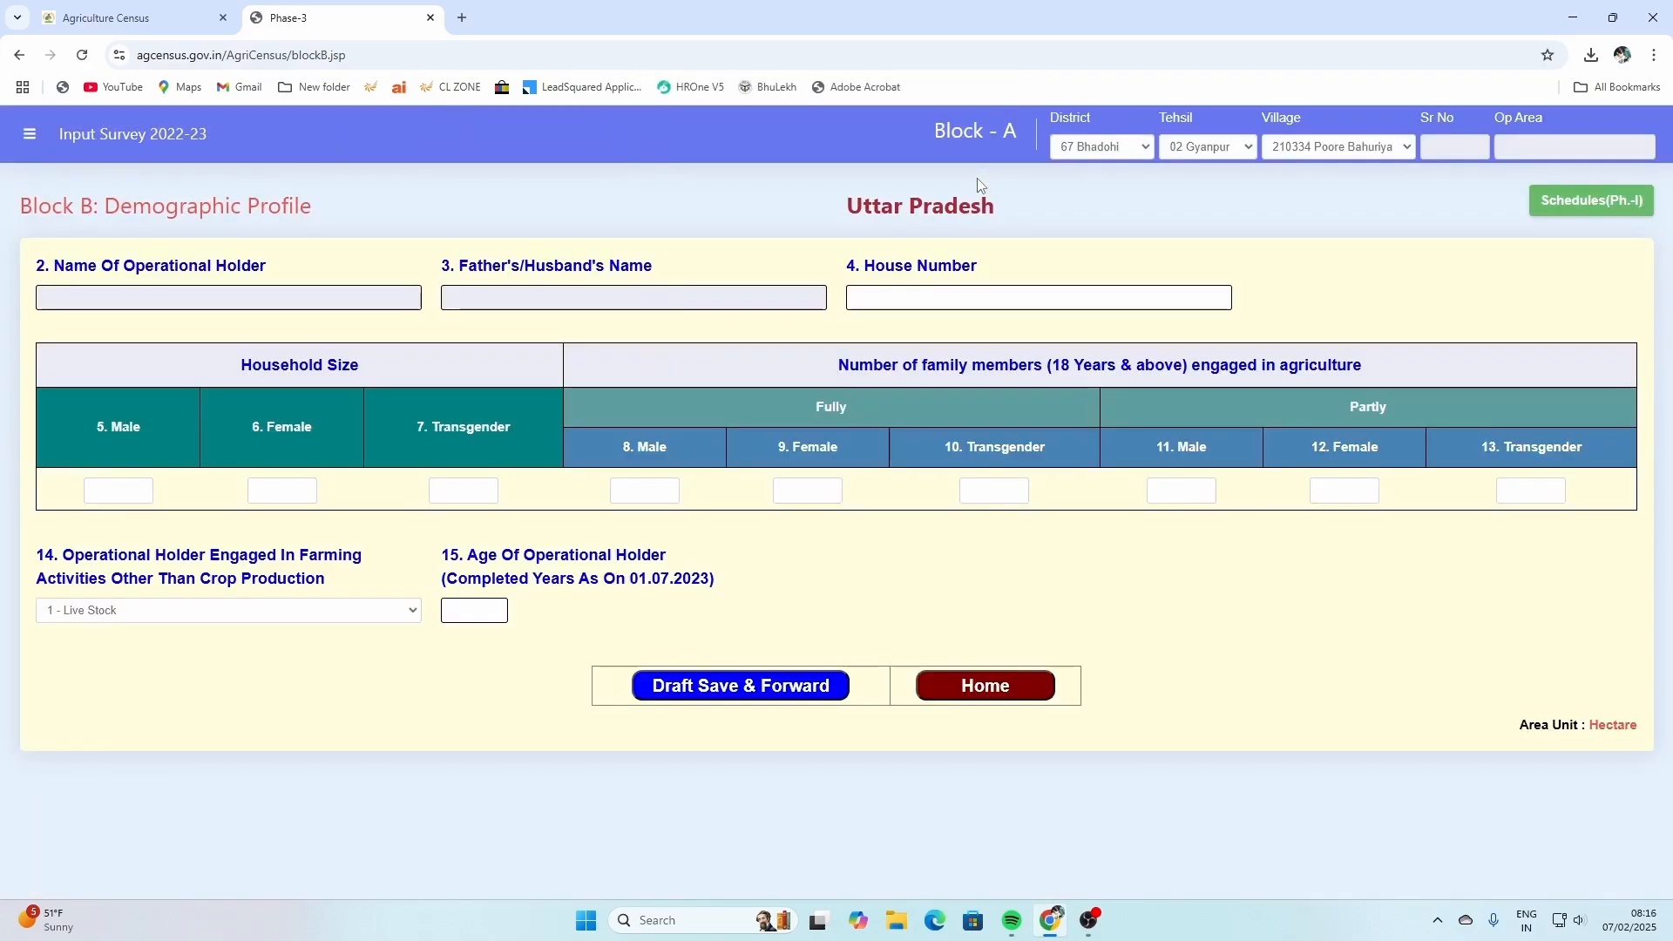
# Open the Phase-I schedules list, check the completed and pending IS schedules, and close the list
pyautogui.click(1588, 200)
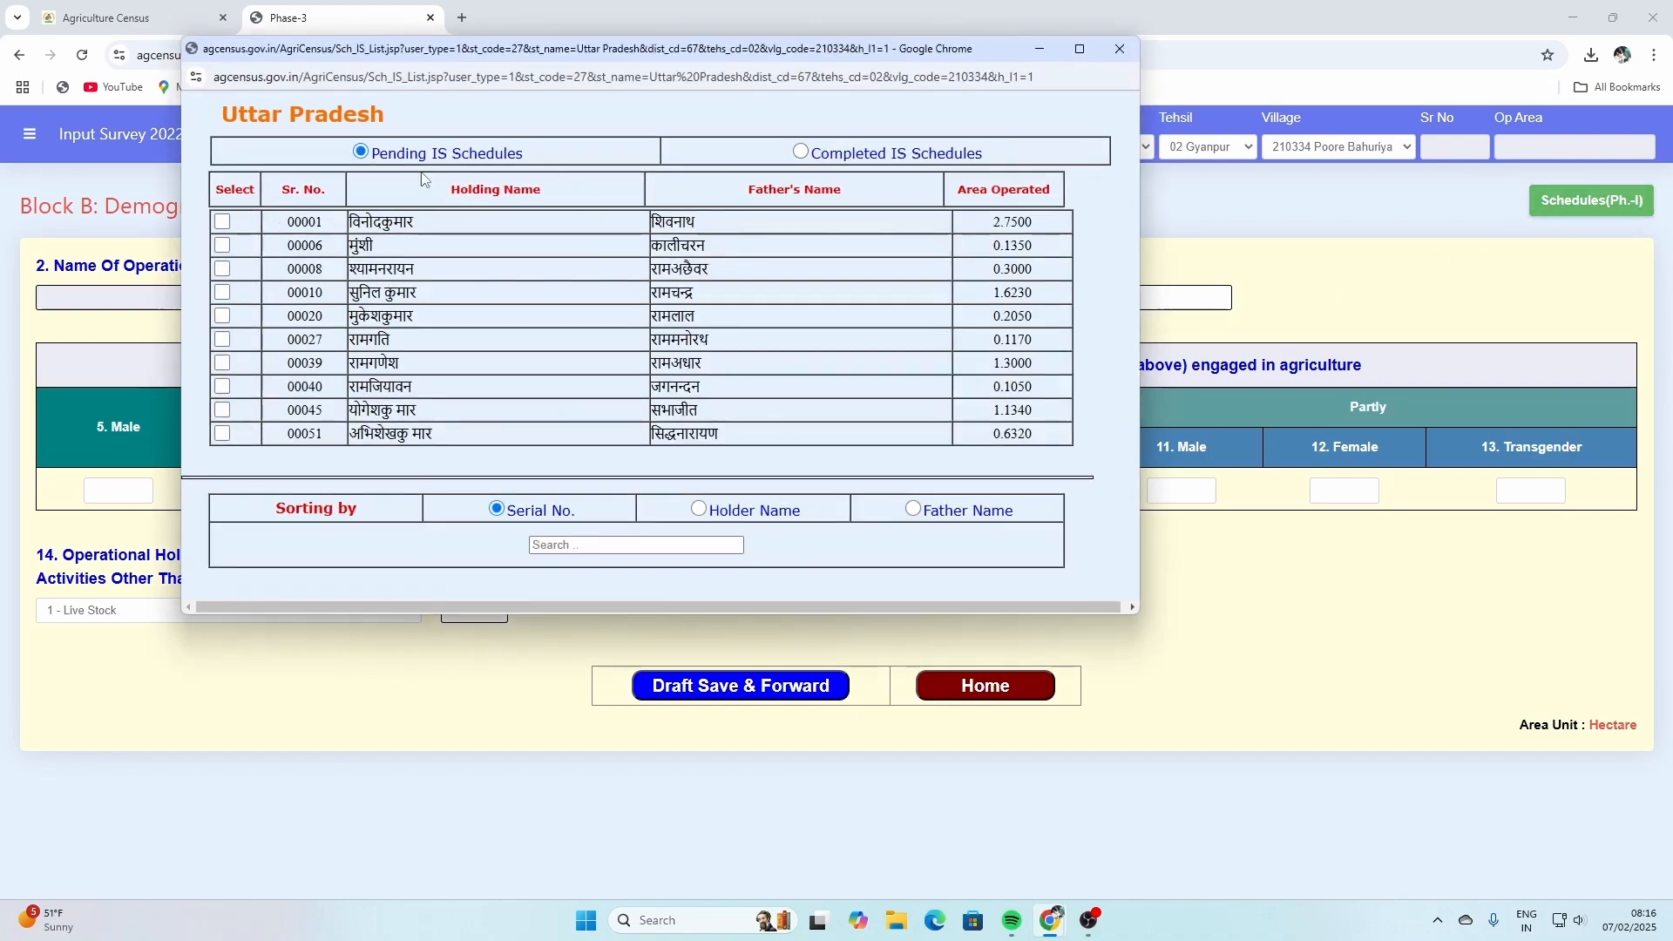
pyautogui.click(801, 153)
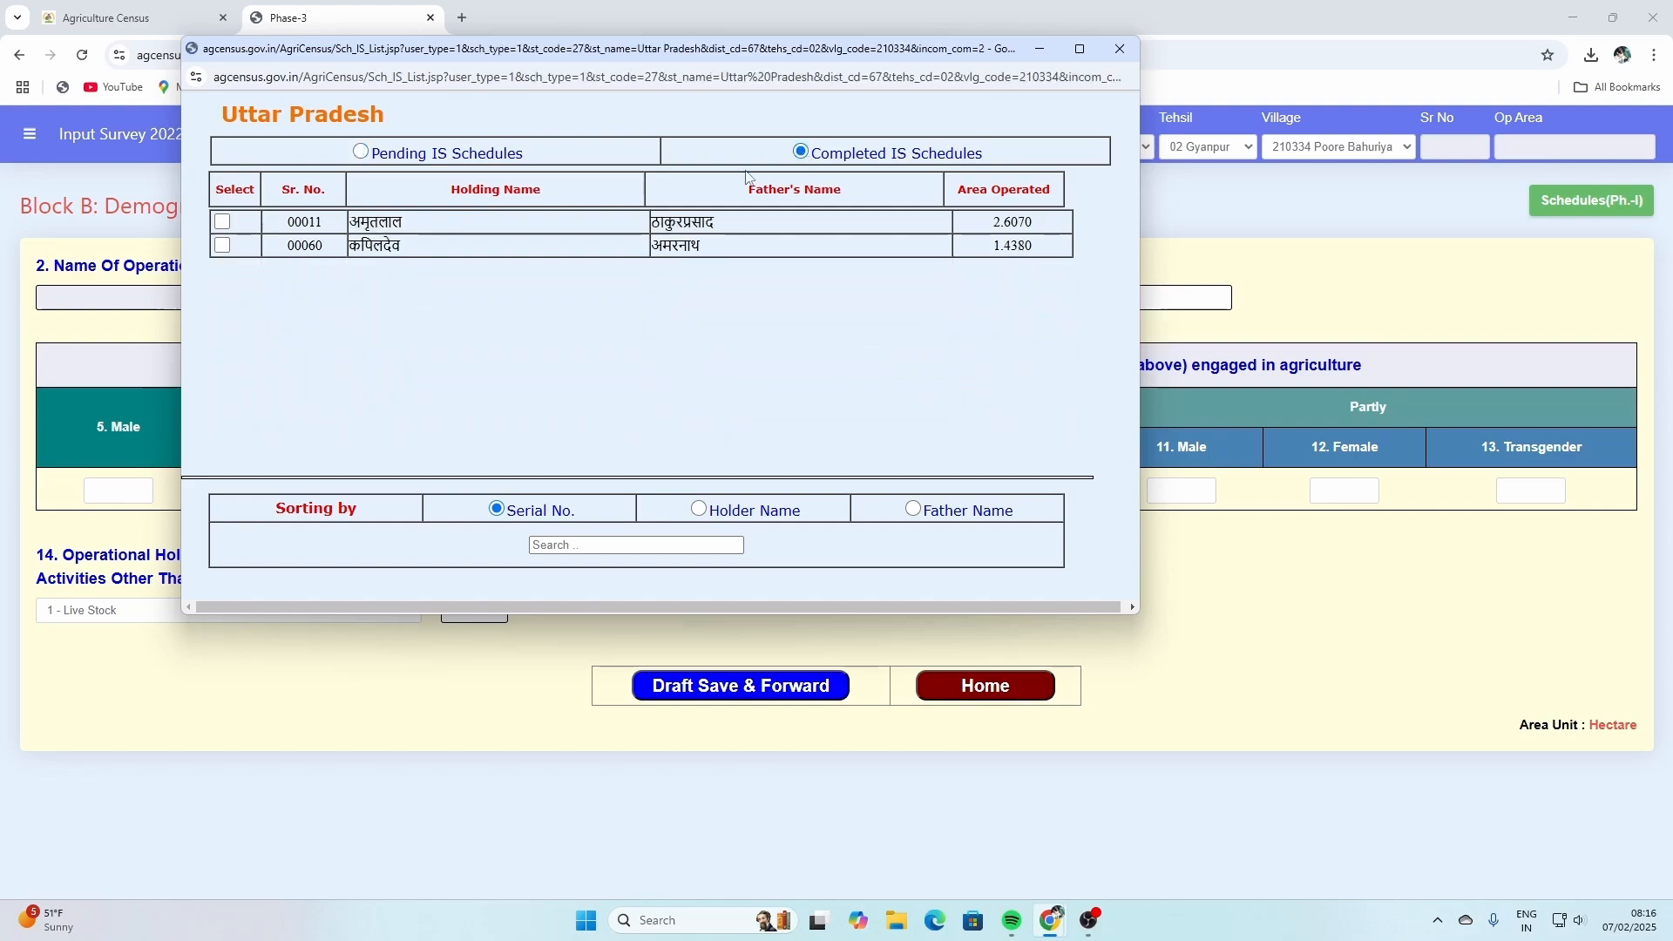
pyautogui.click(360, 153)
pyautogui.click(1120, 49)
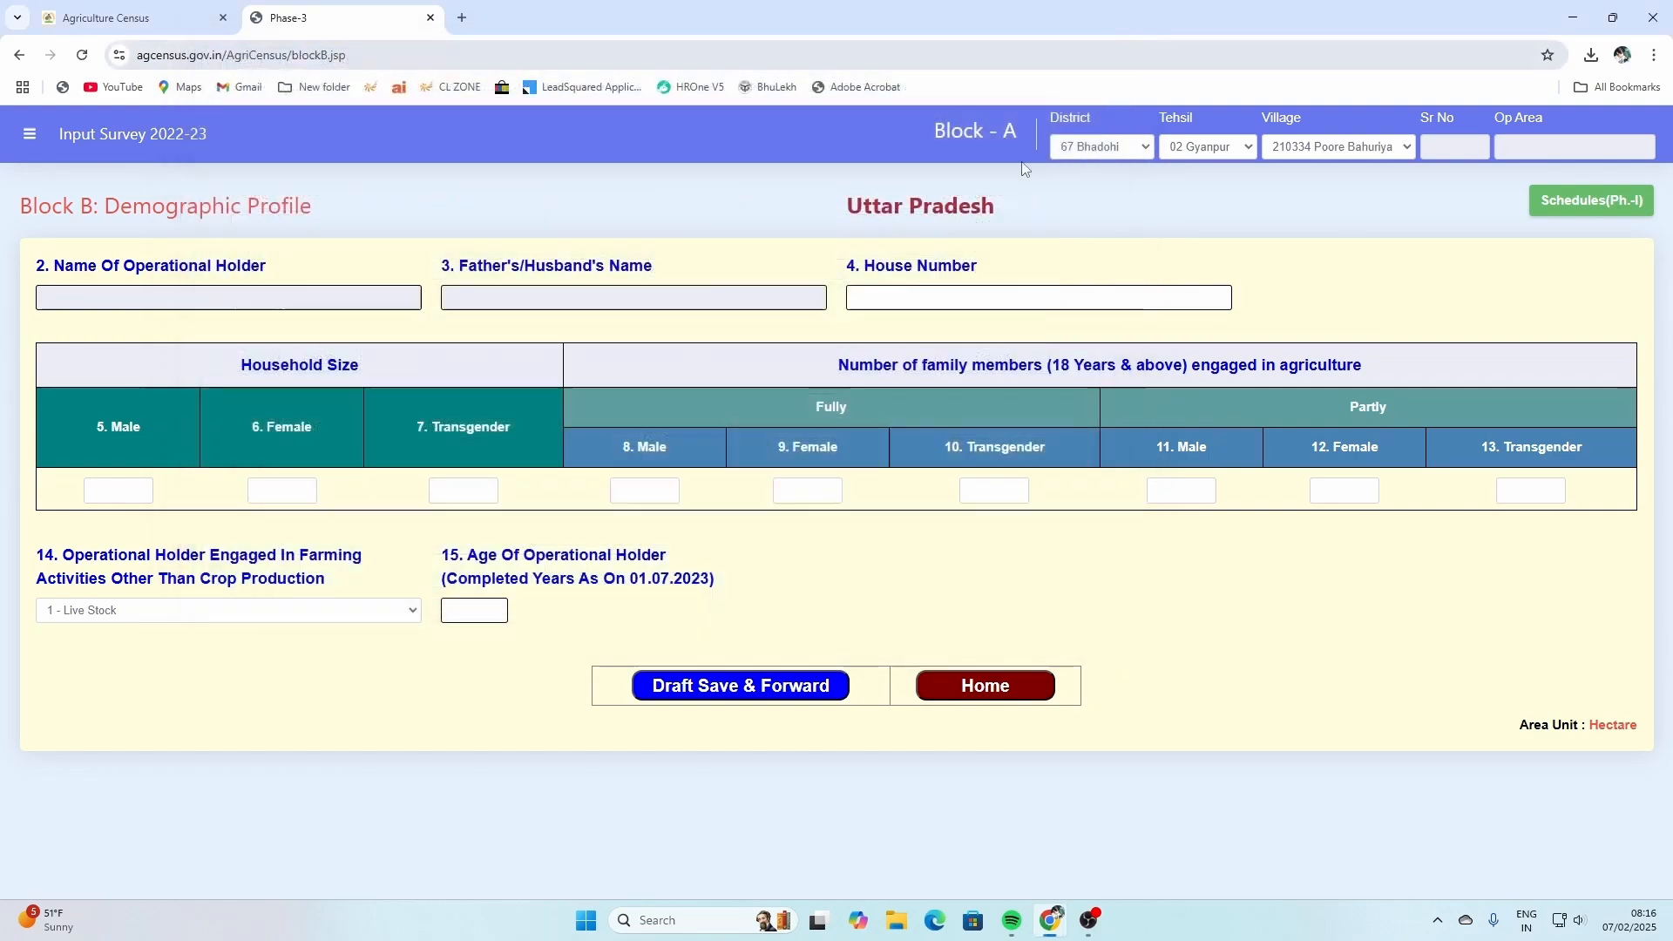